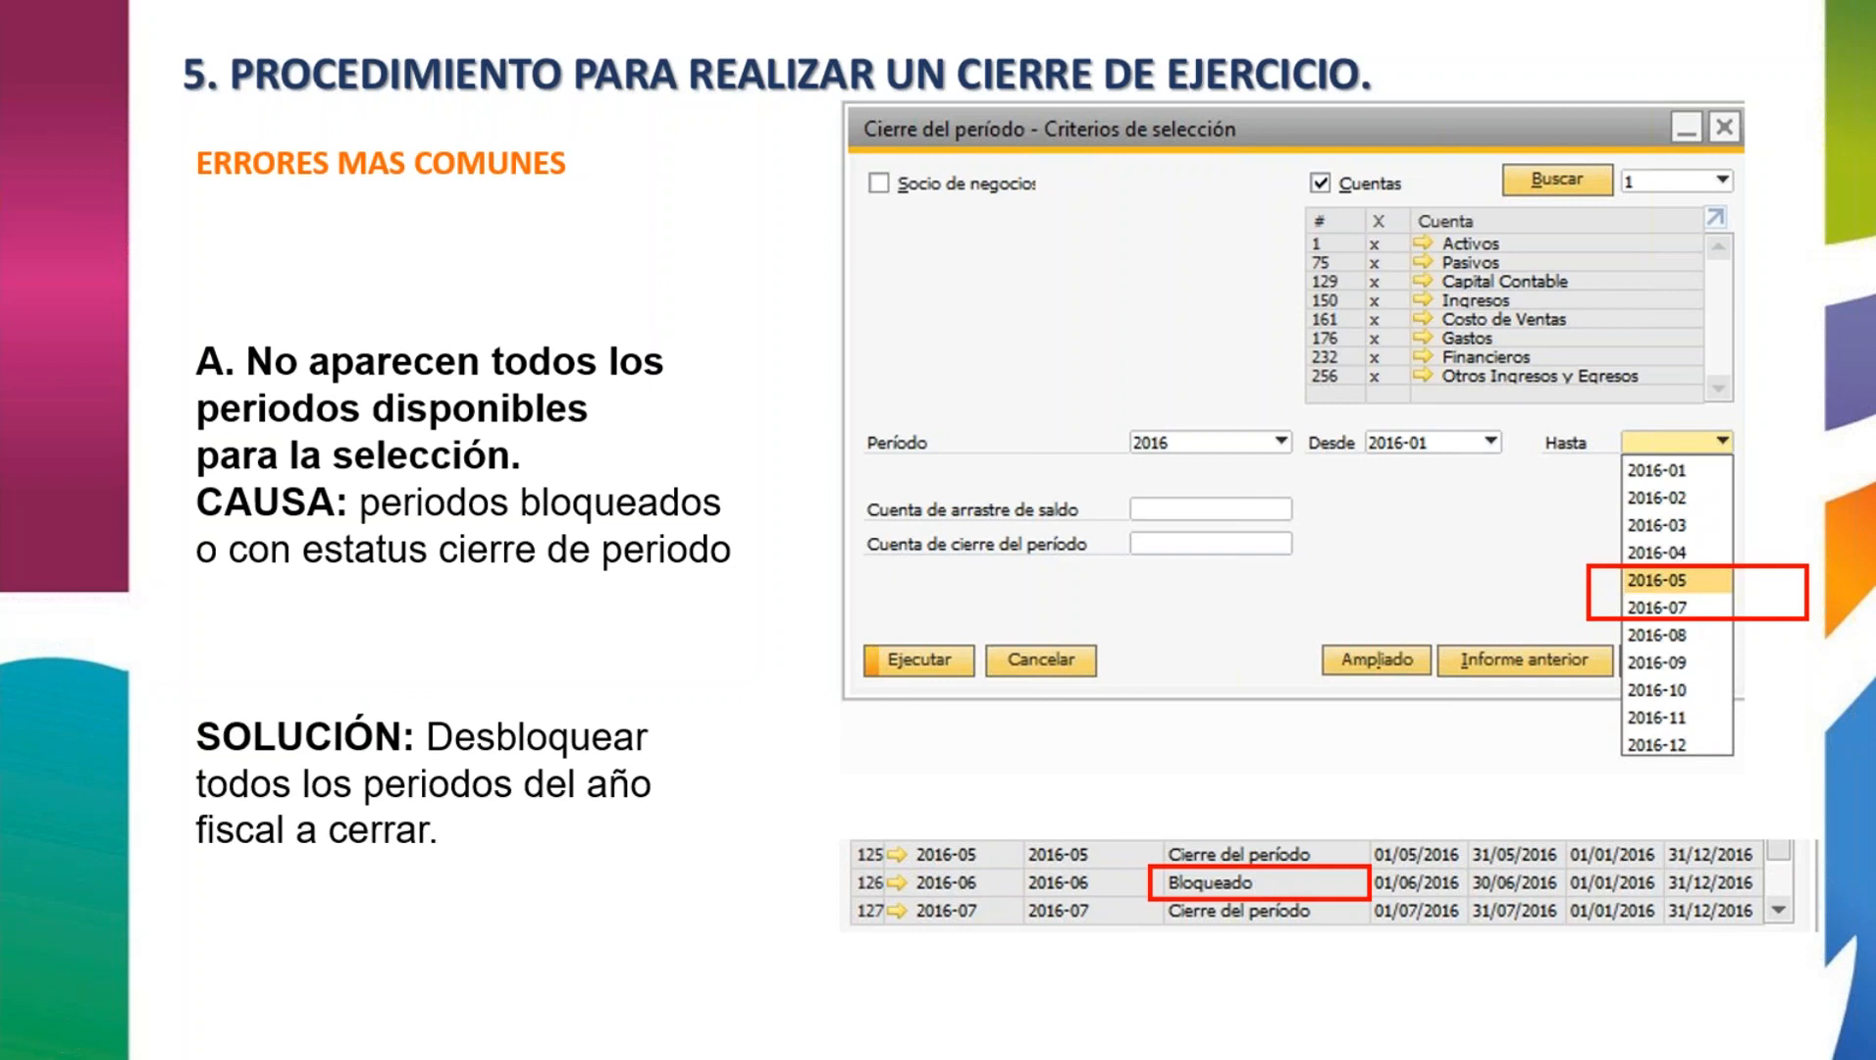
- End the slide show at the period 13 adjustments slide and switch to SAP Business One
key("Right")
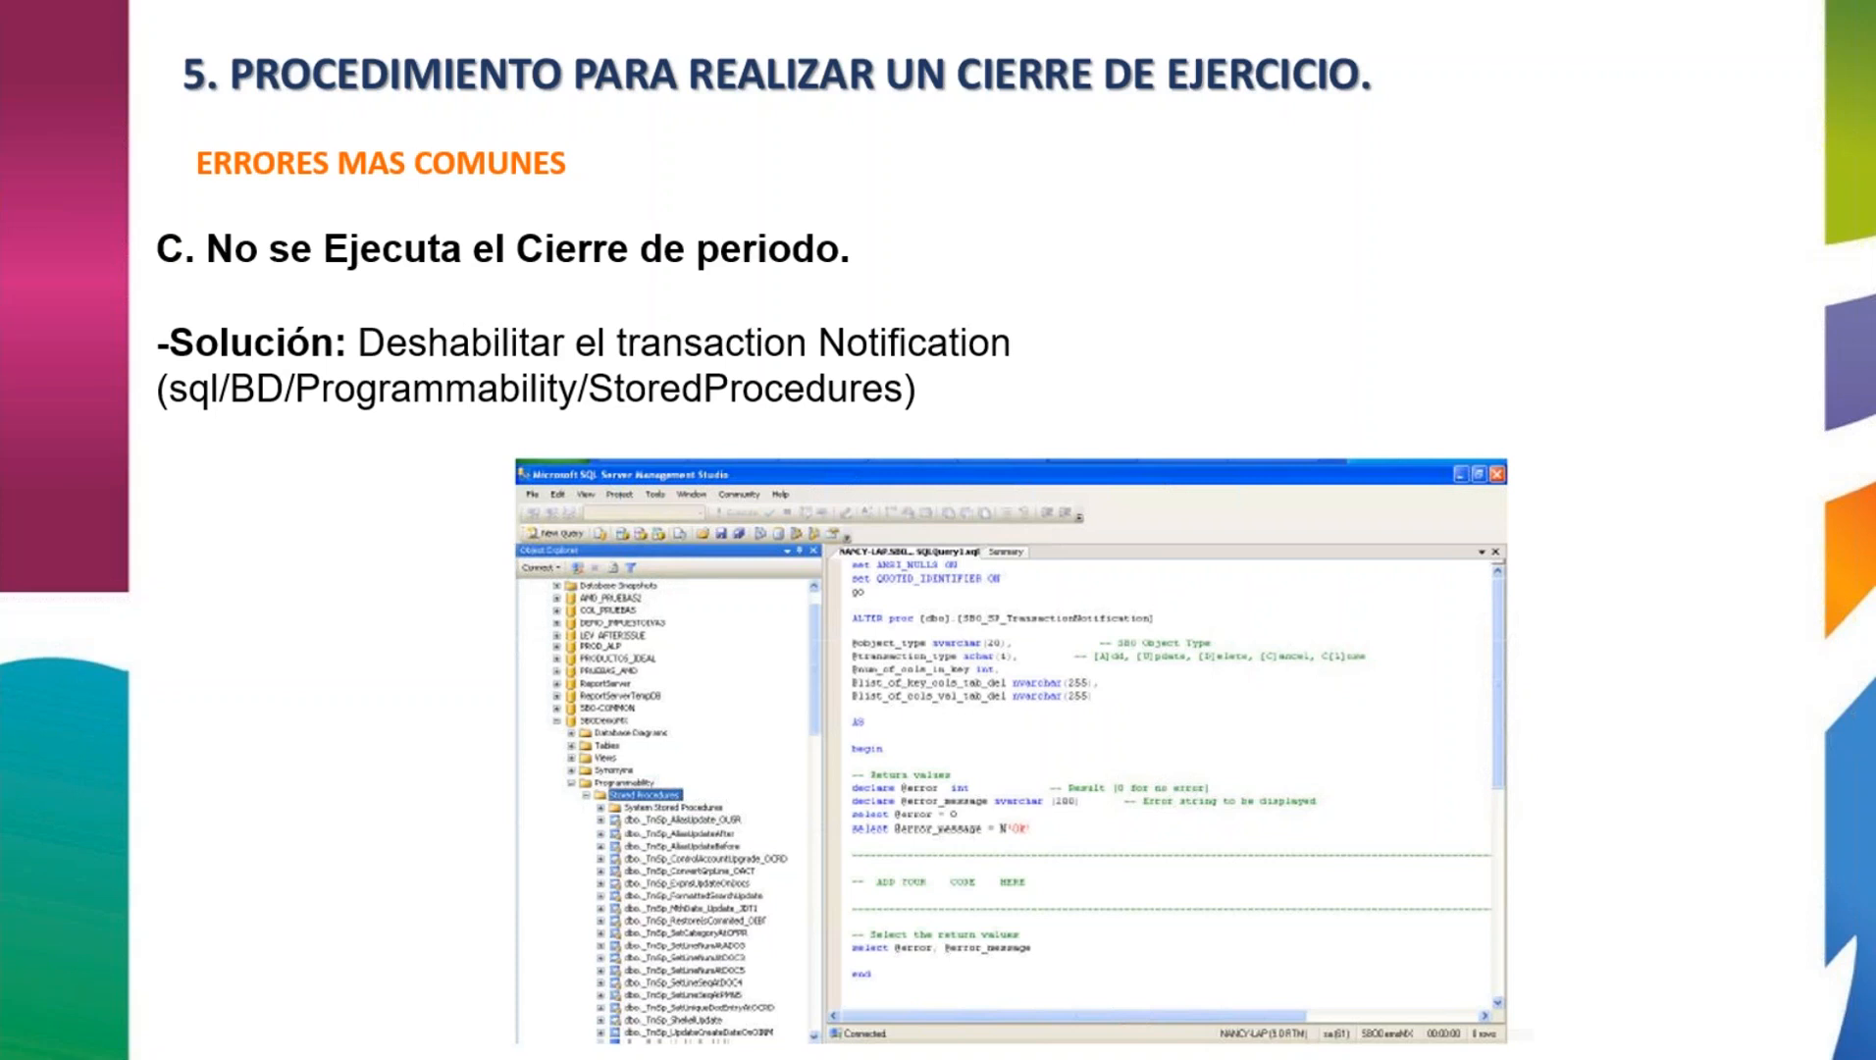
key("Right")
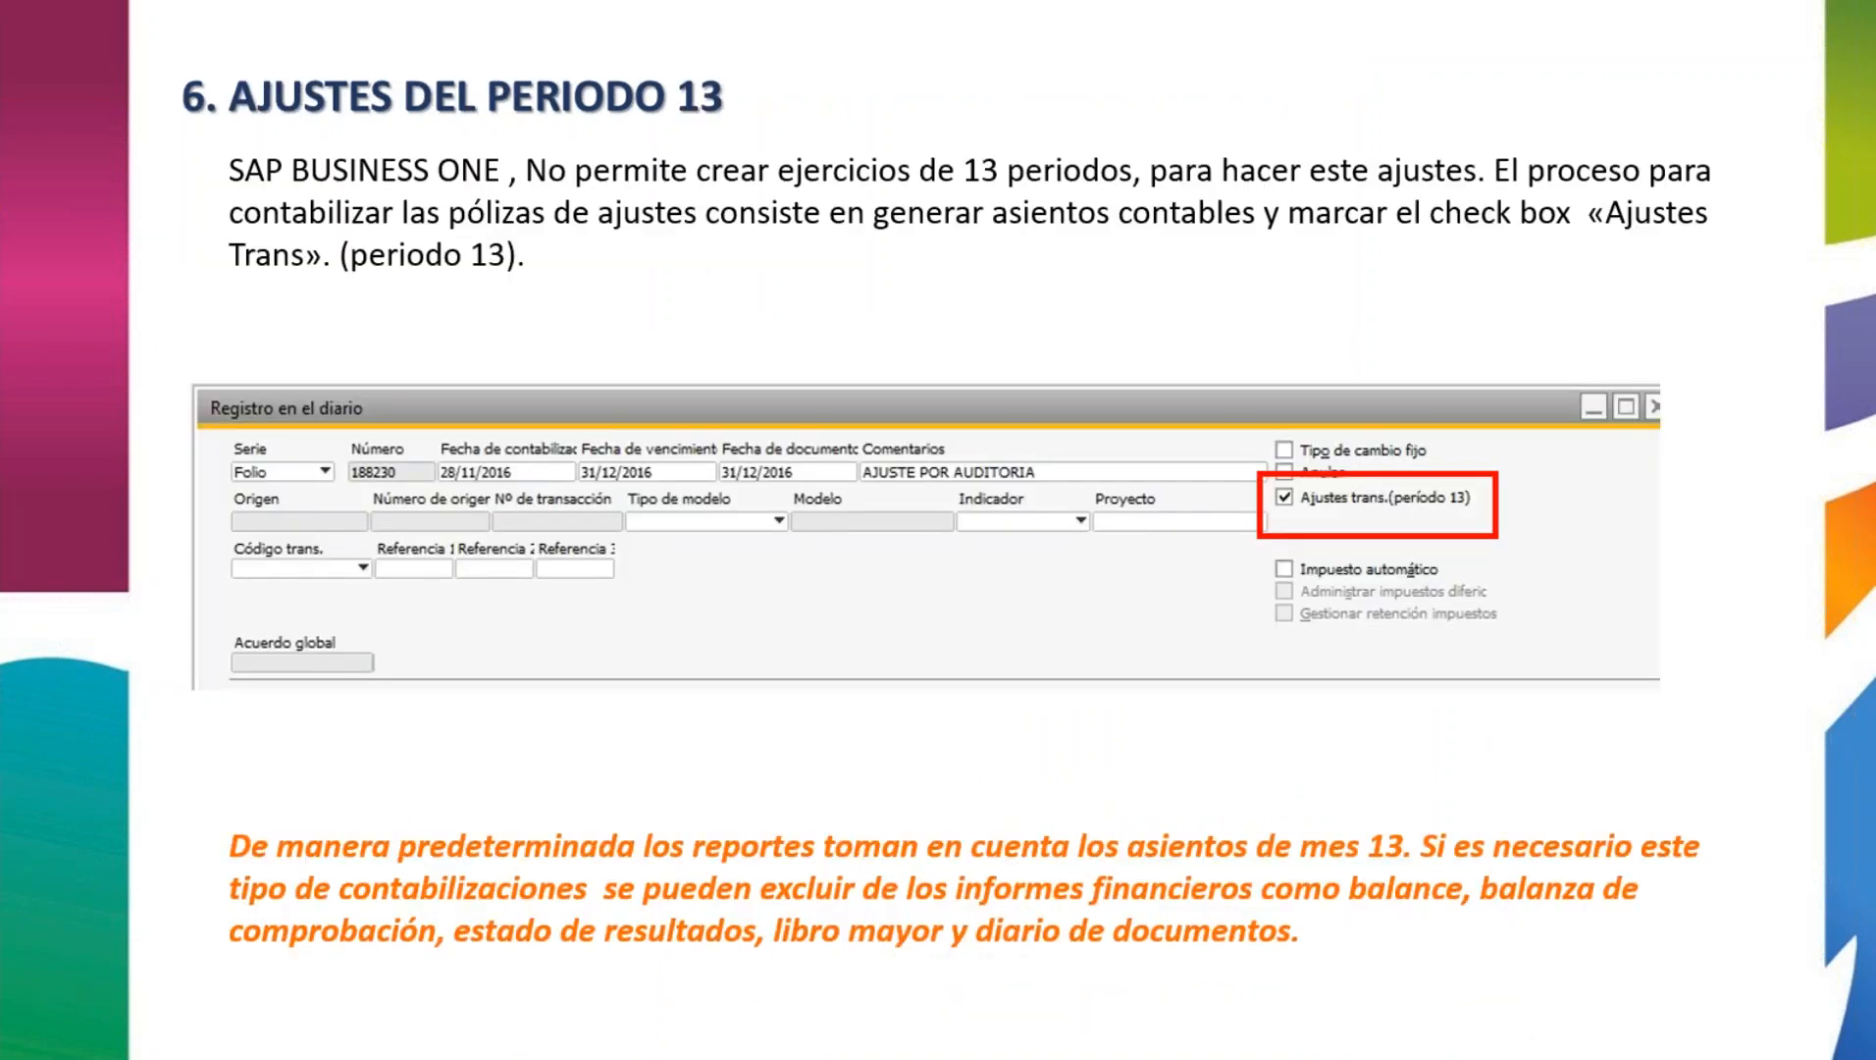
key("Escape")
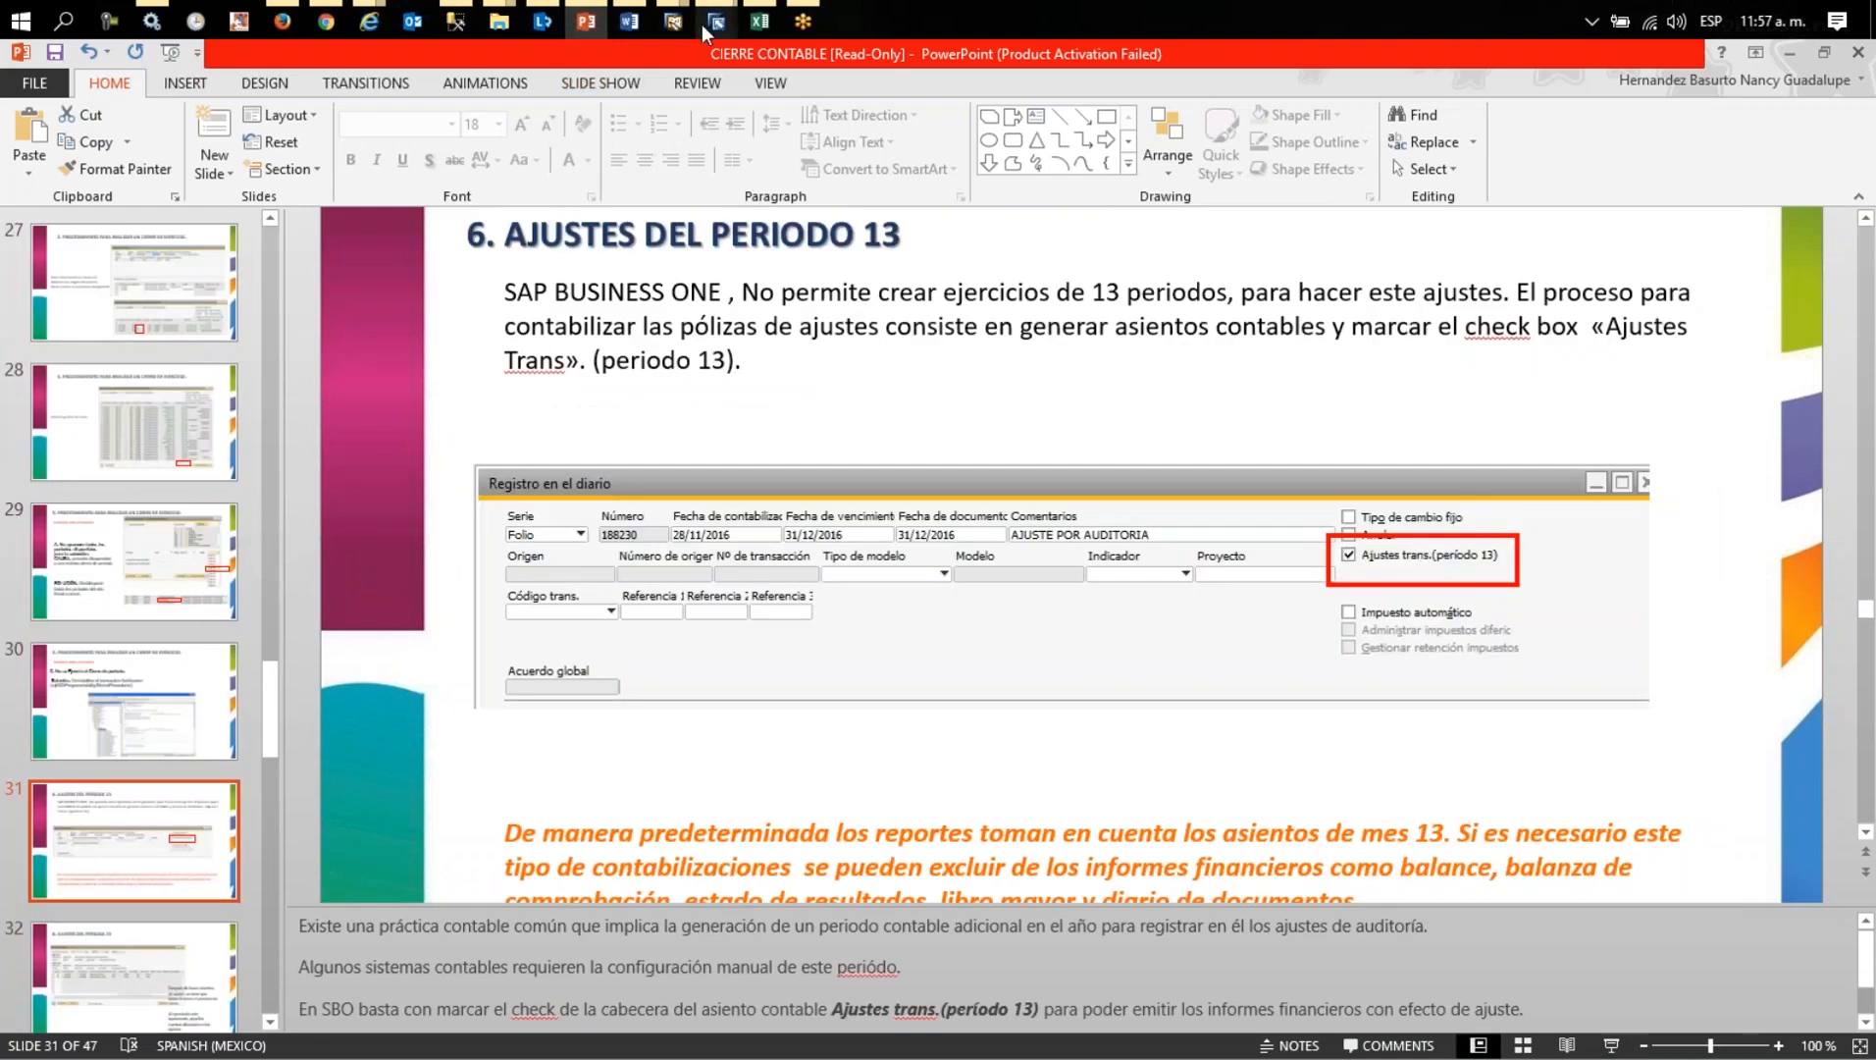
mouse_move(671, 20)
left_click(569, 110)
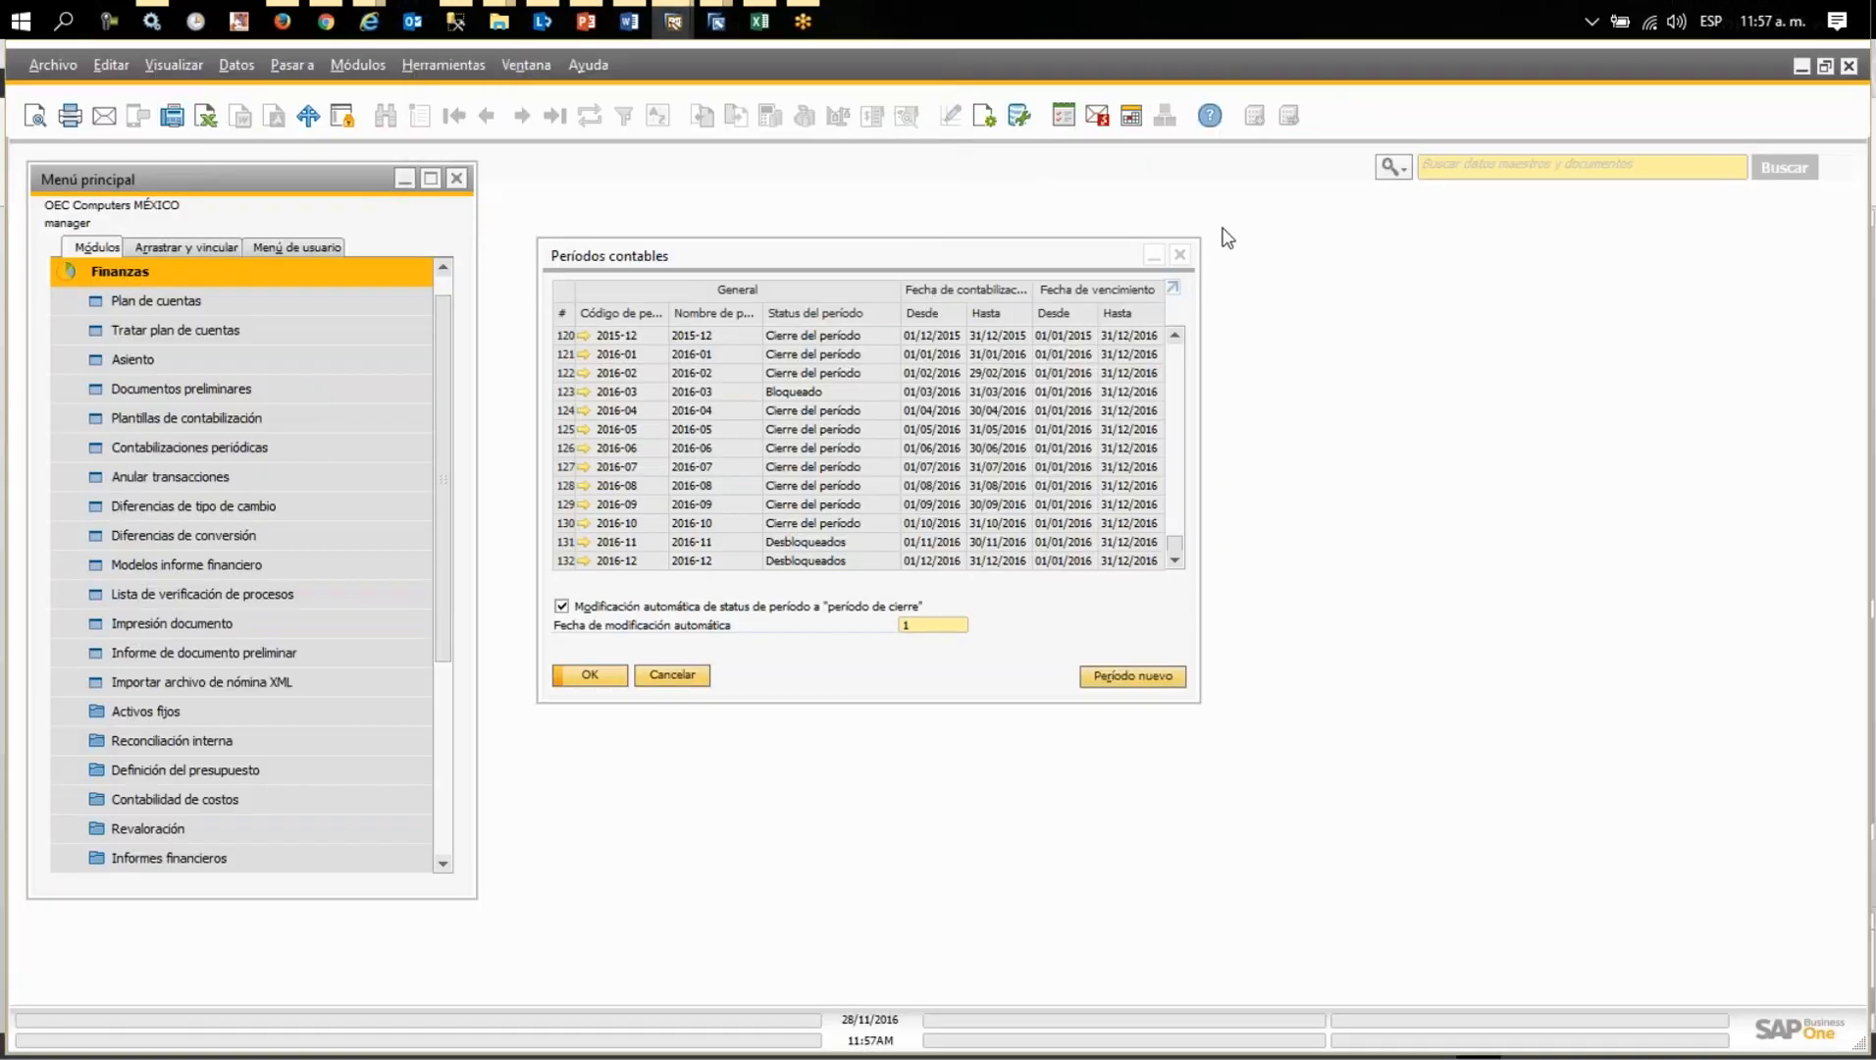
- Close the accounting periods list and reopen Períodos contables from the Inicialización sistema section of Gestión
left_click(1180, 254)
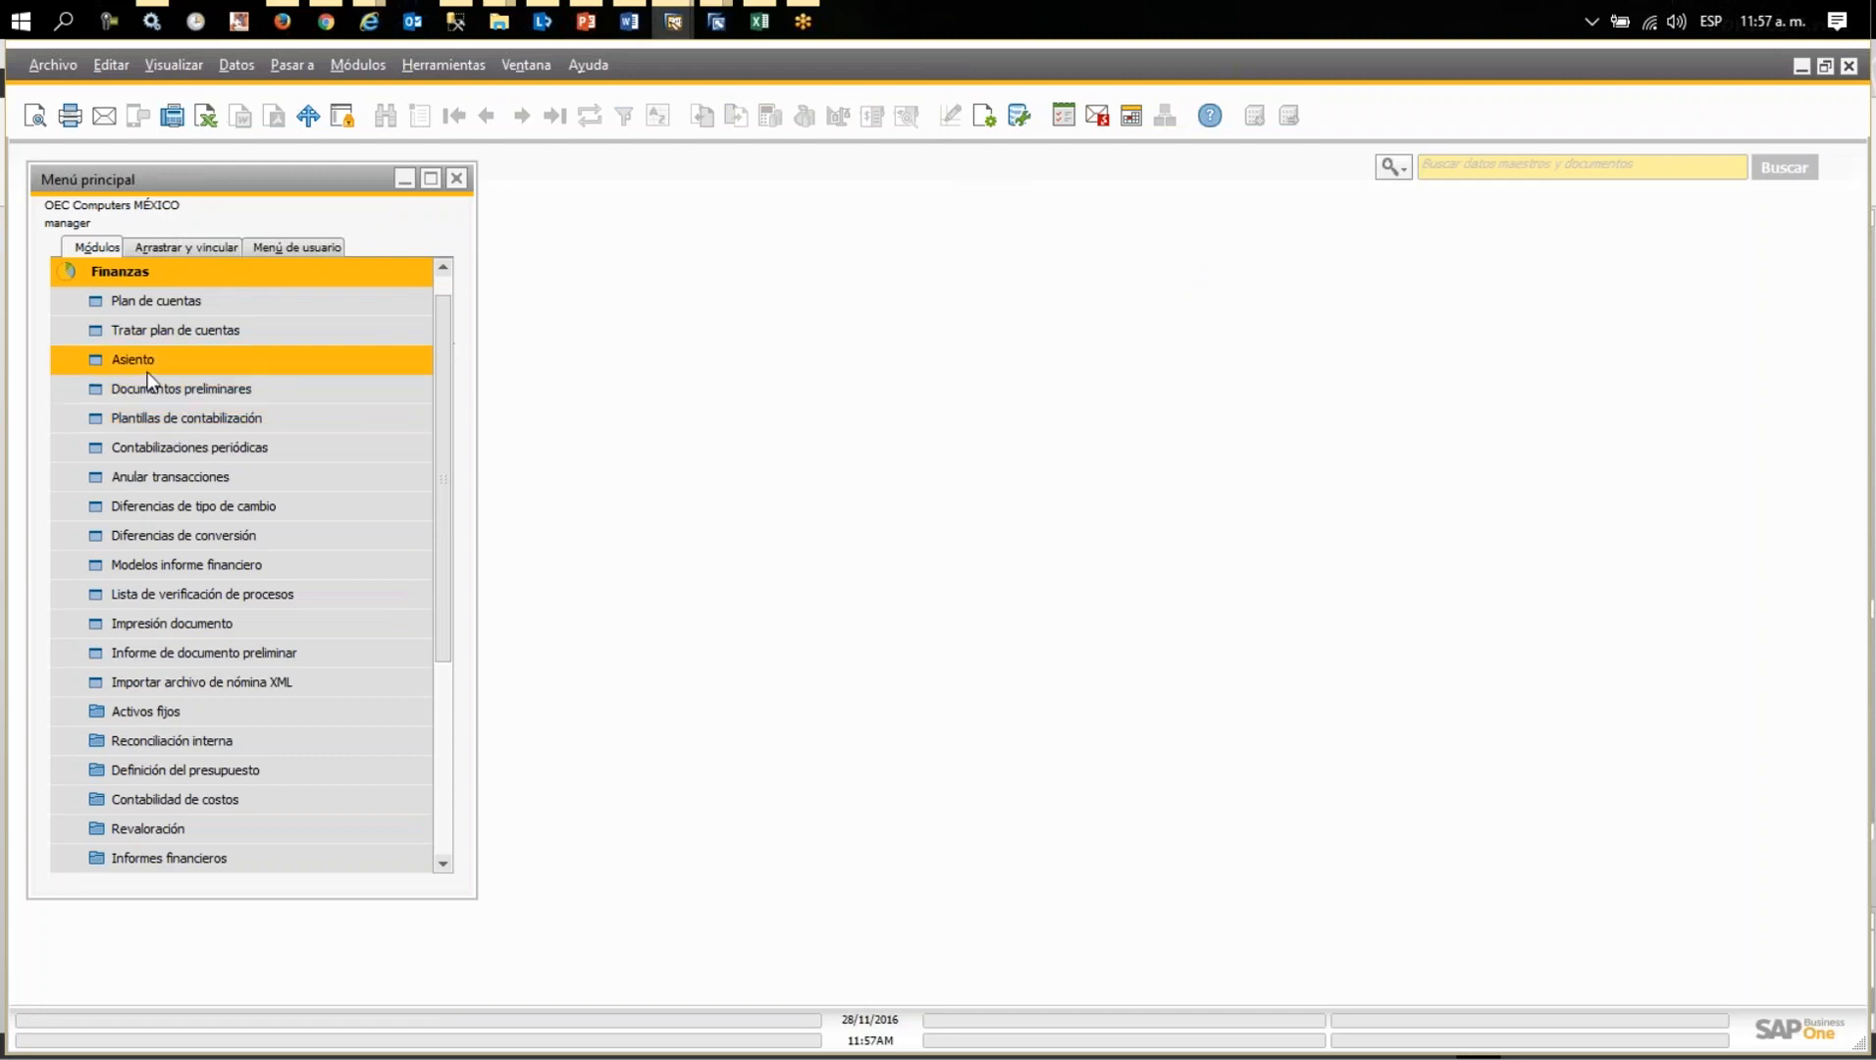
left_click(157, 276)
left_click(155, 277)
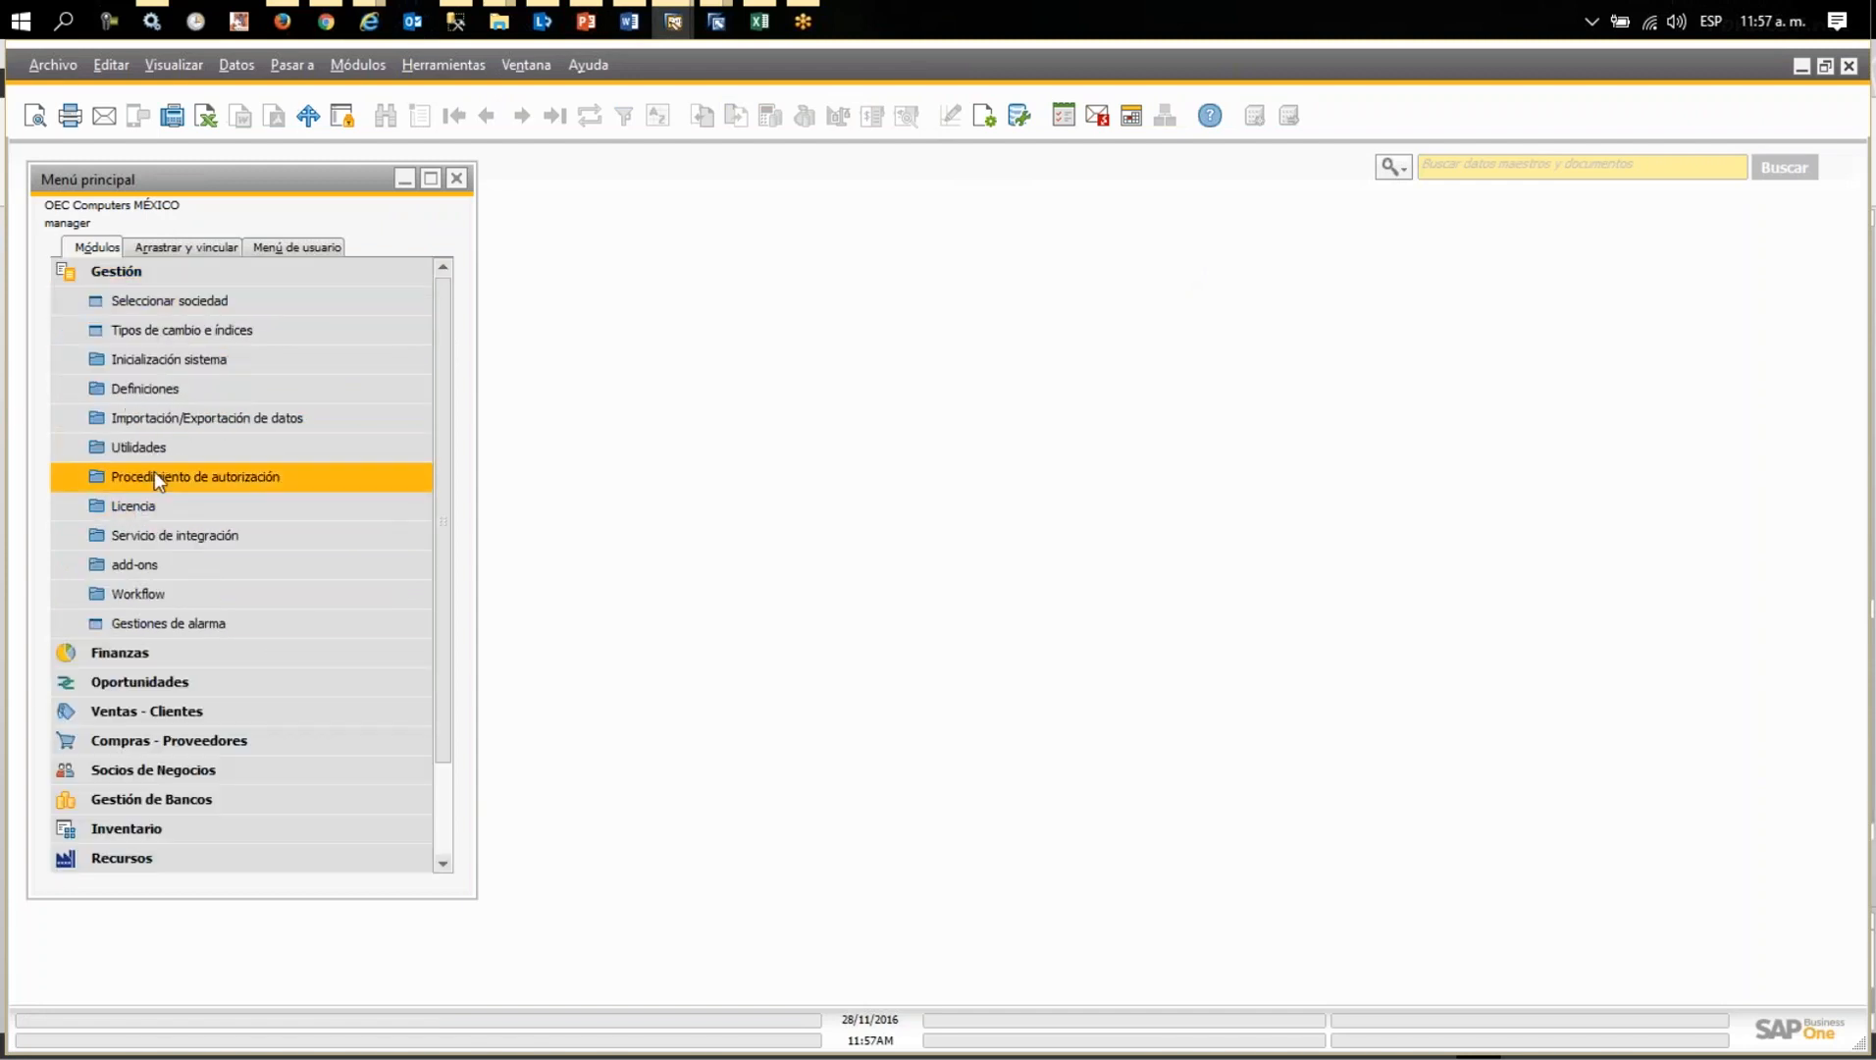
left_click(155, 363)
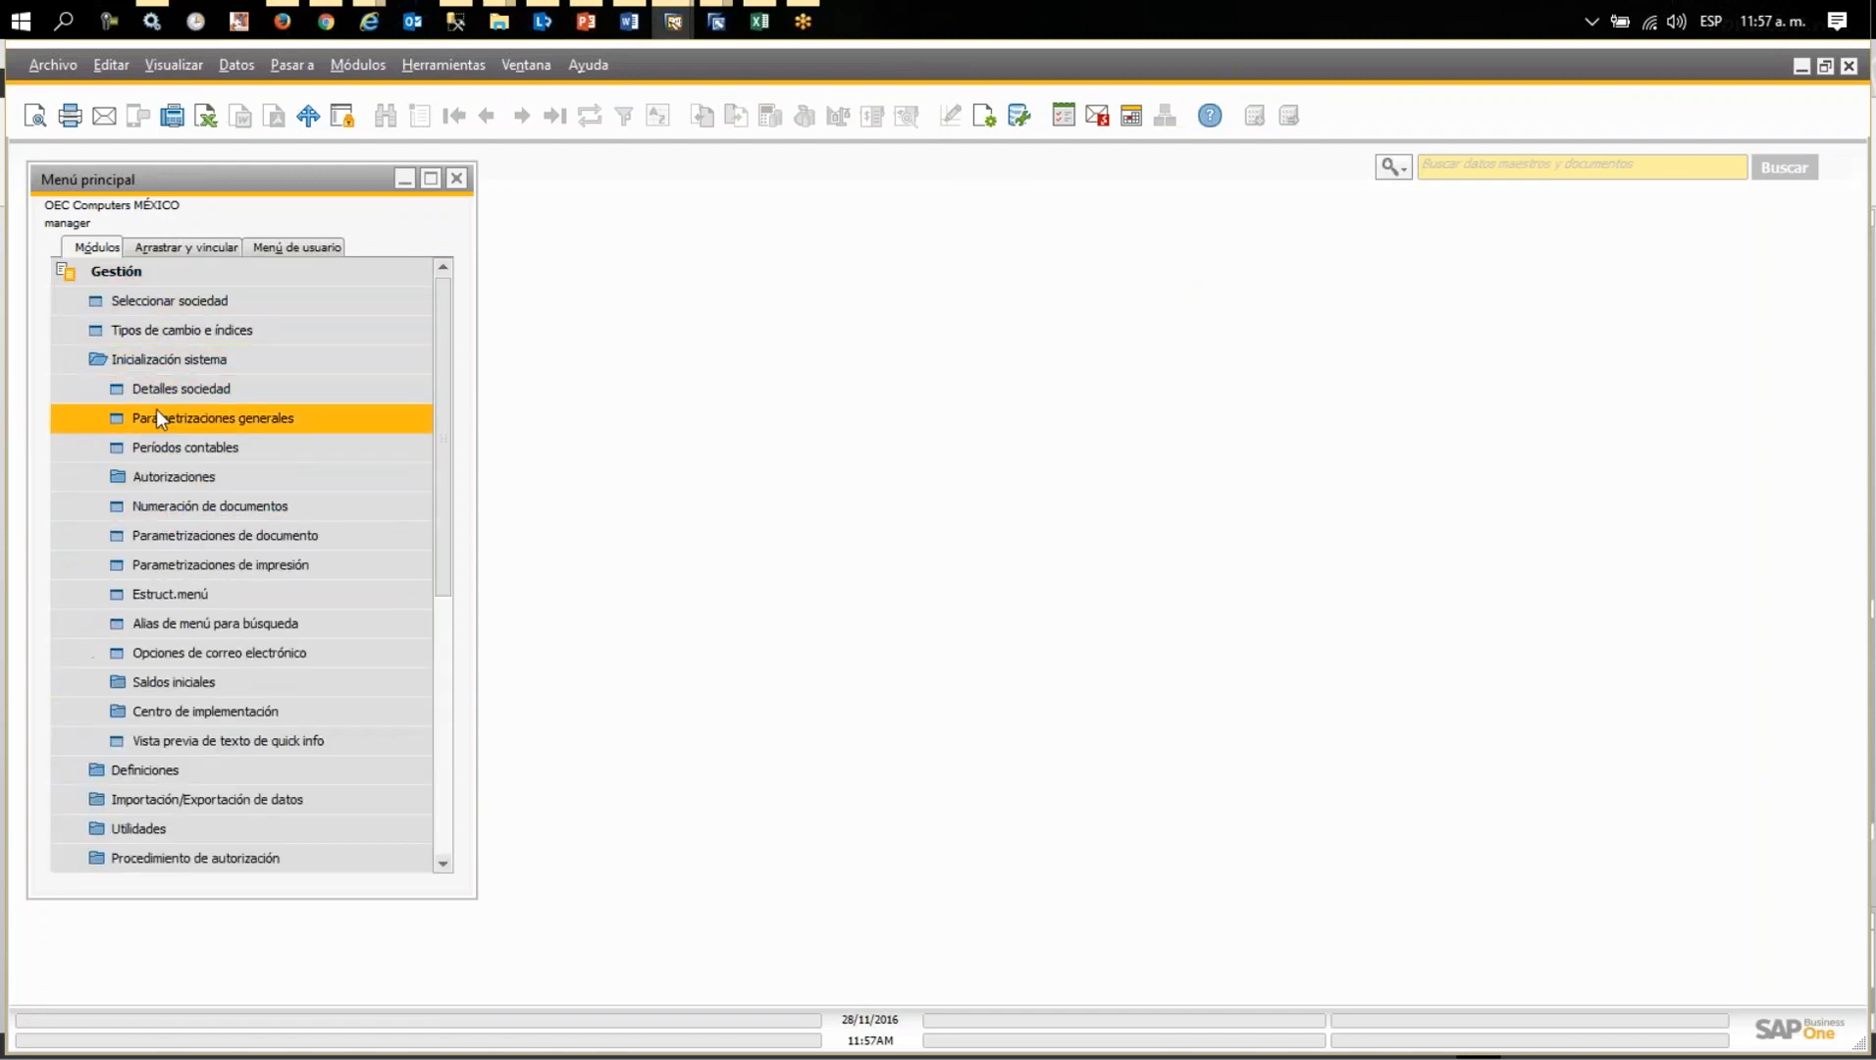
left_click(160, 444)
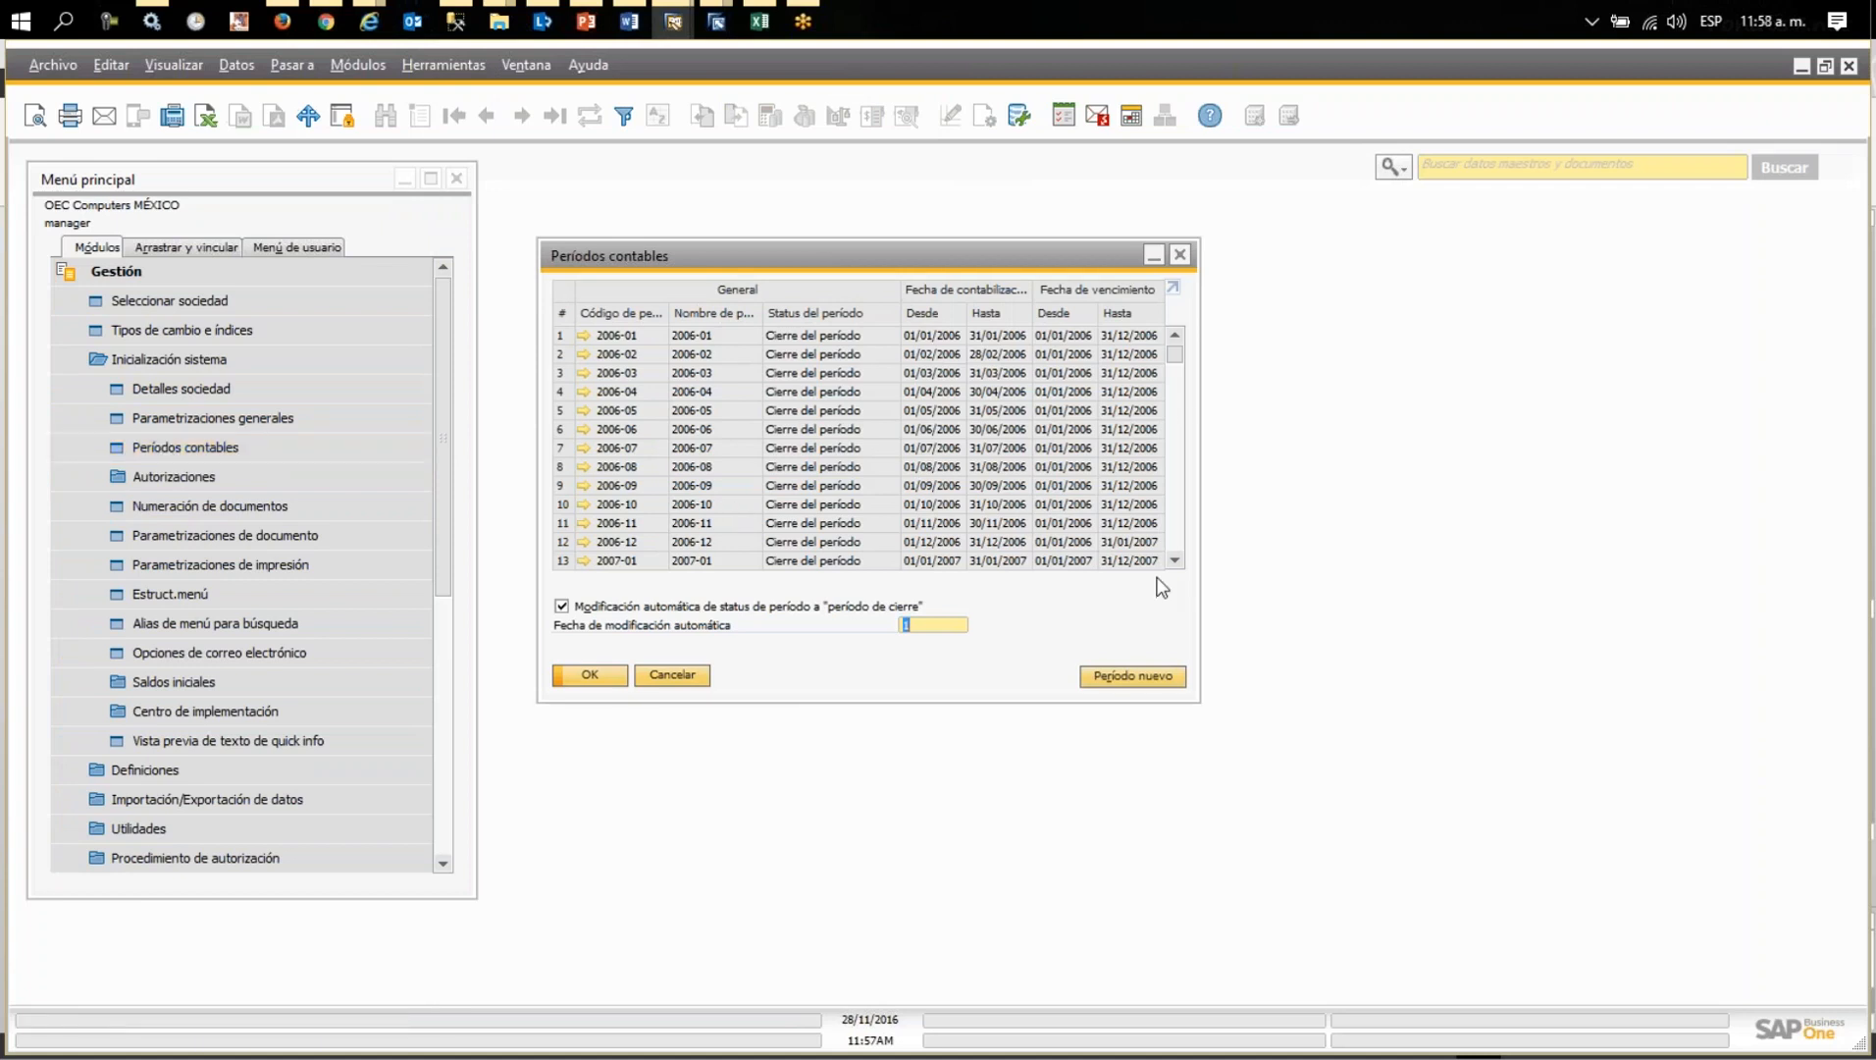
- Set the status of accounting period 2016-03 to Desbloqueados and close its details
left_click_drag(1177, 360, 1177, 544)
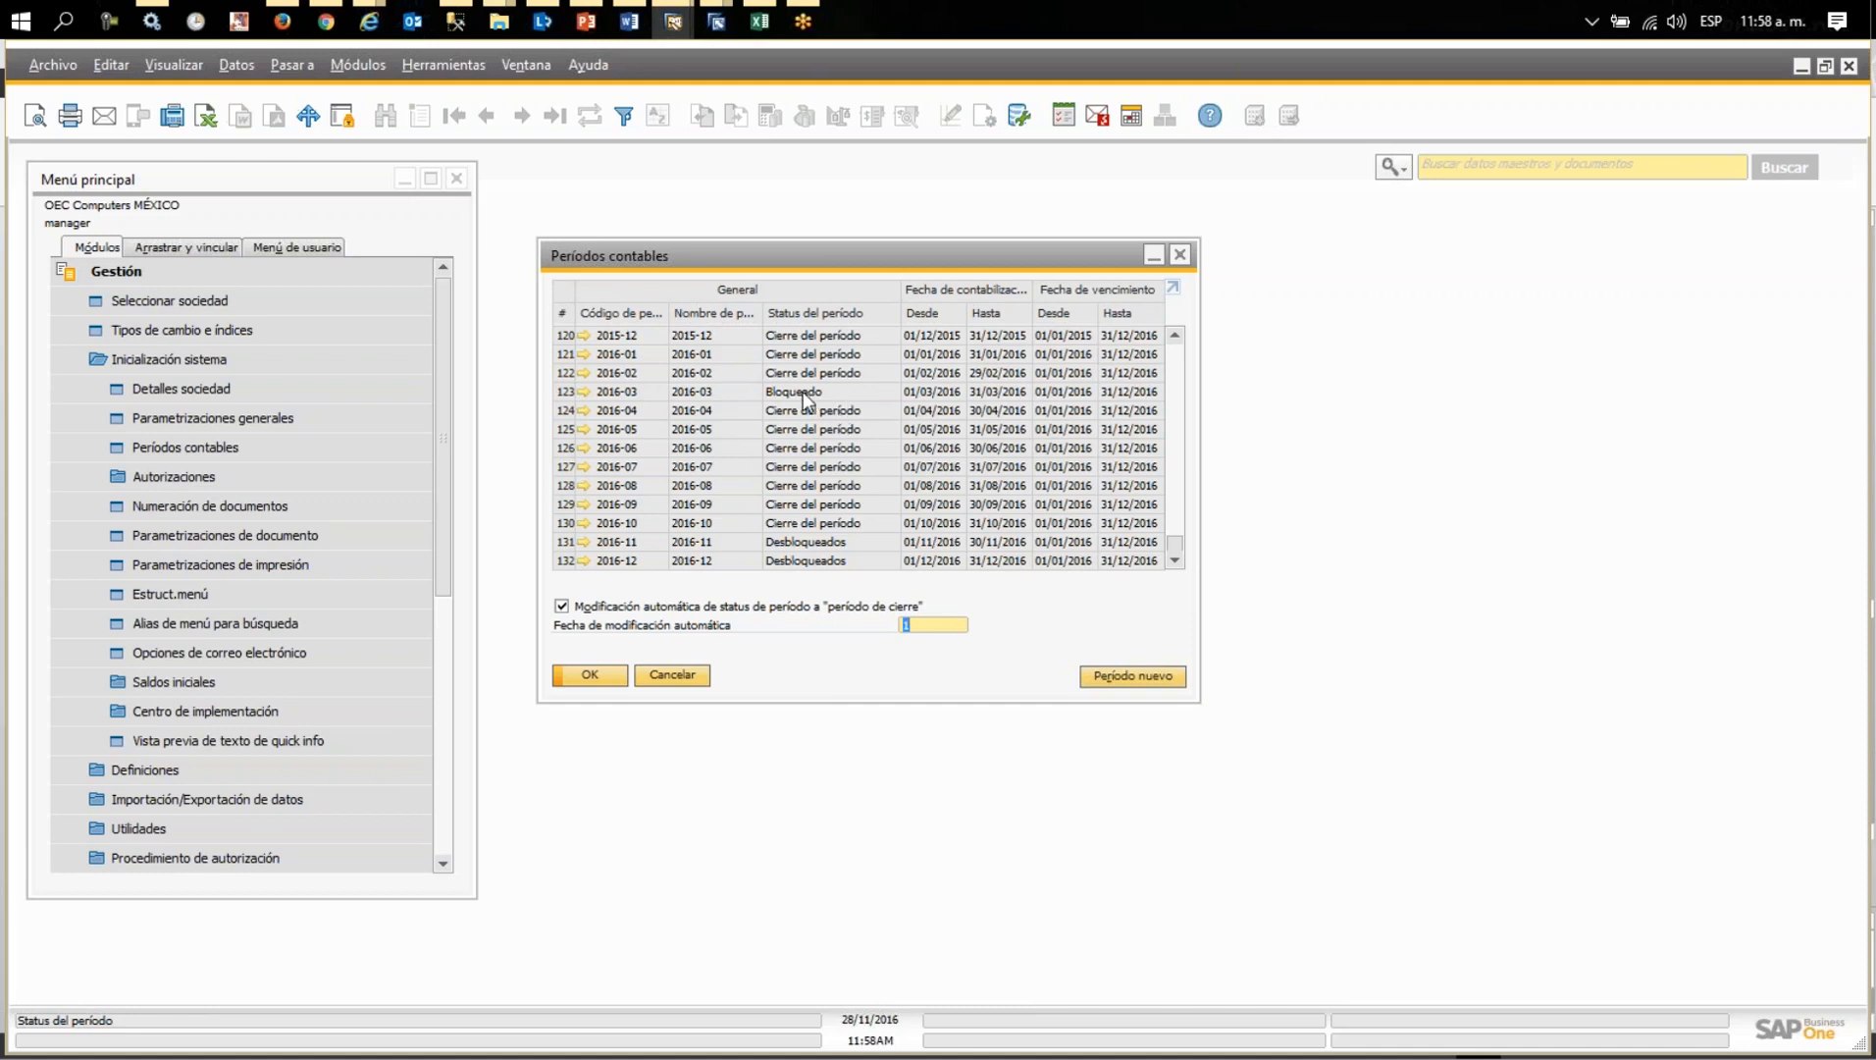
left_click(586, 392)
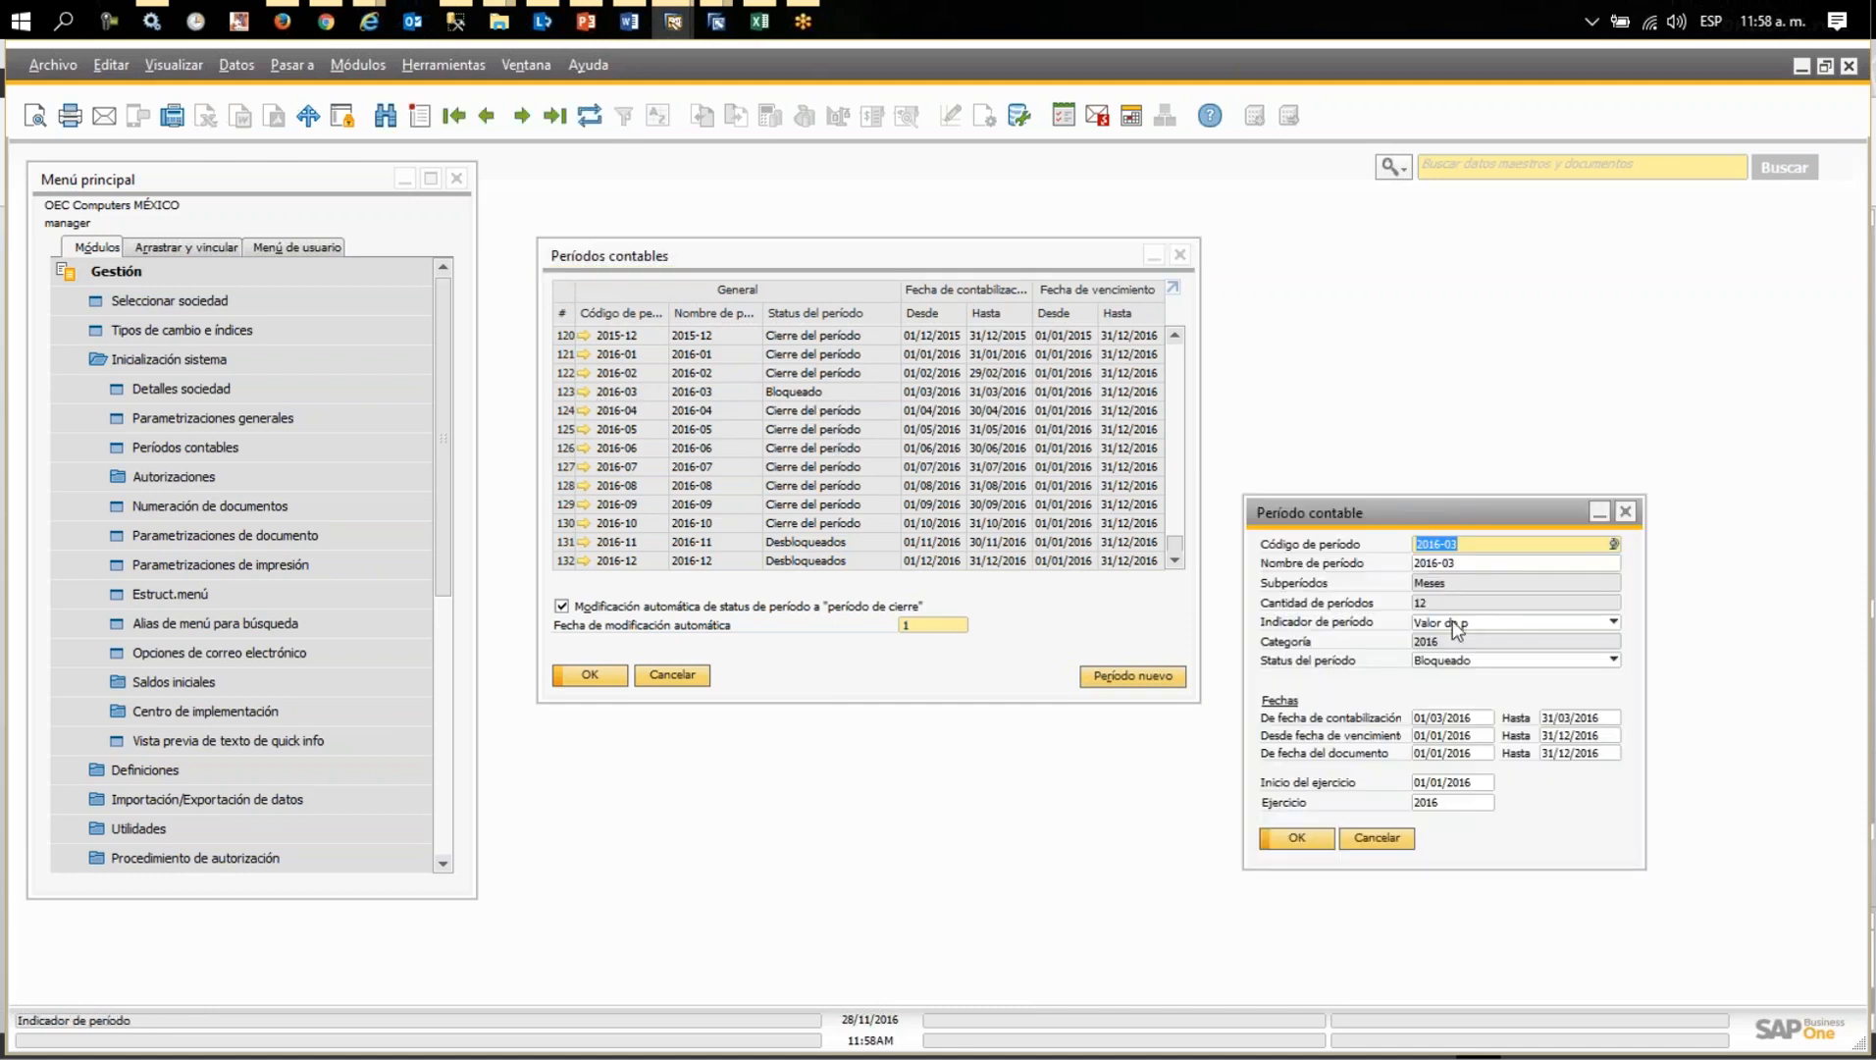
left_click(1453, 660)
left_click(1455, 679)
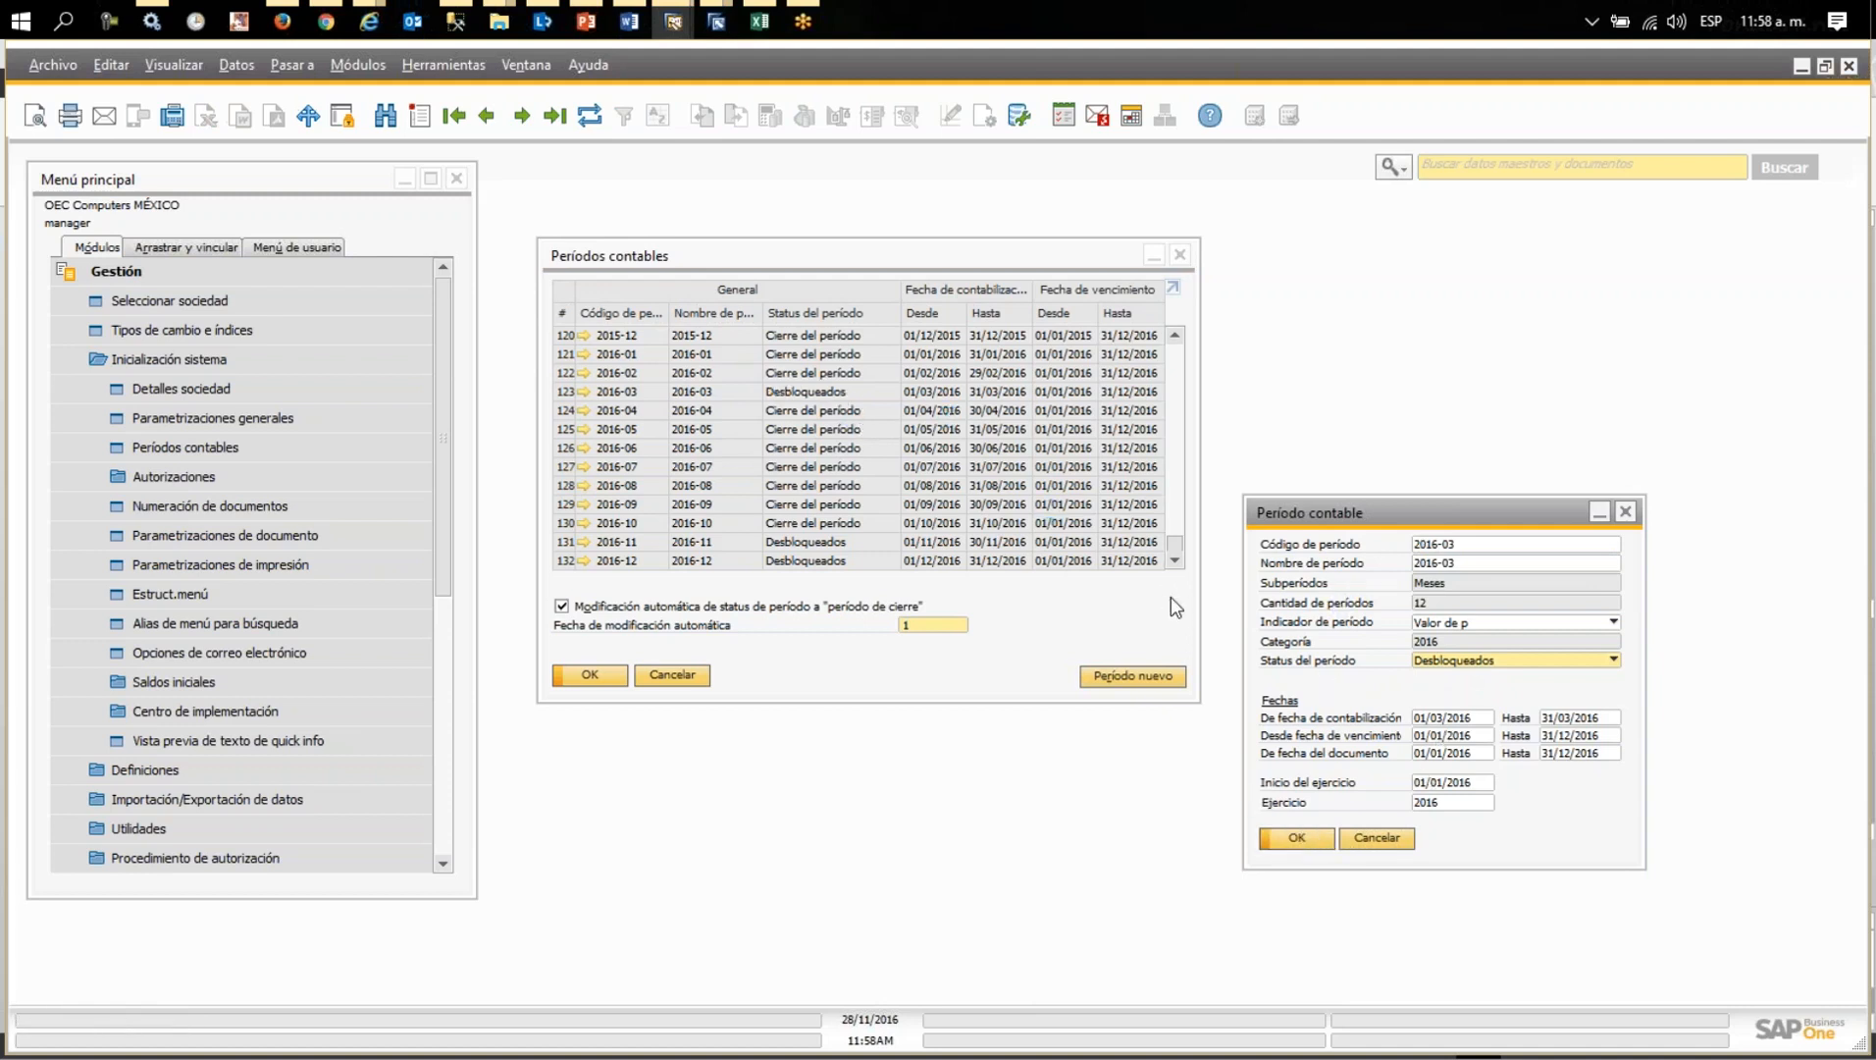
left_click(1303, 832)
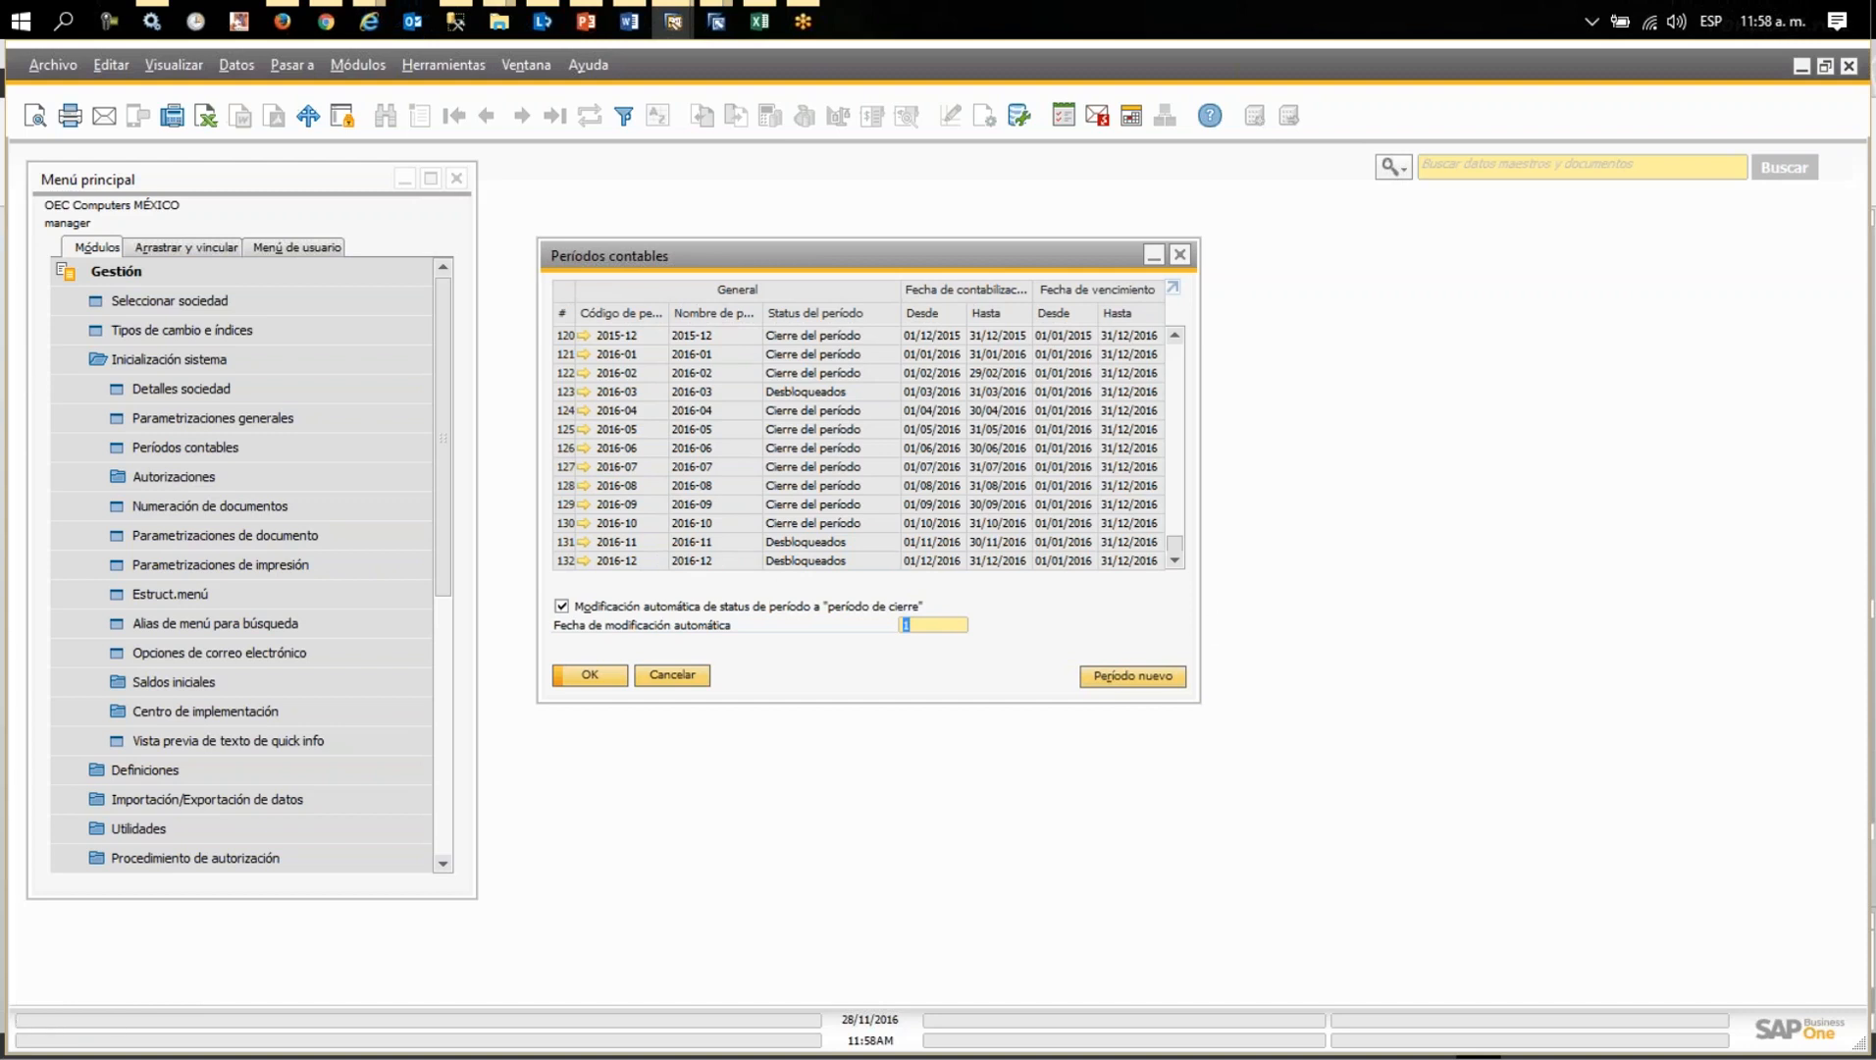
- Create a new accounting period with code and name 2017, divided into Meses subperiods
left_click(1125, 678)
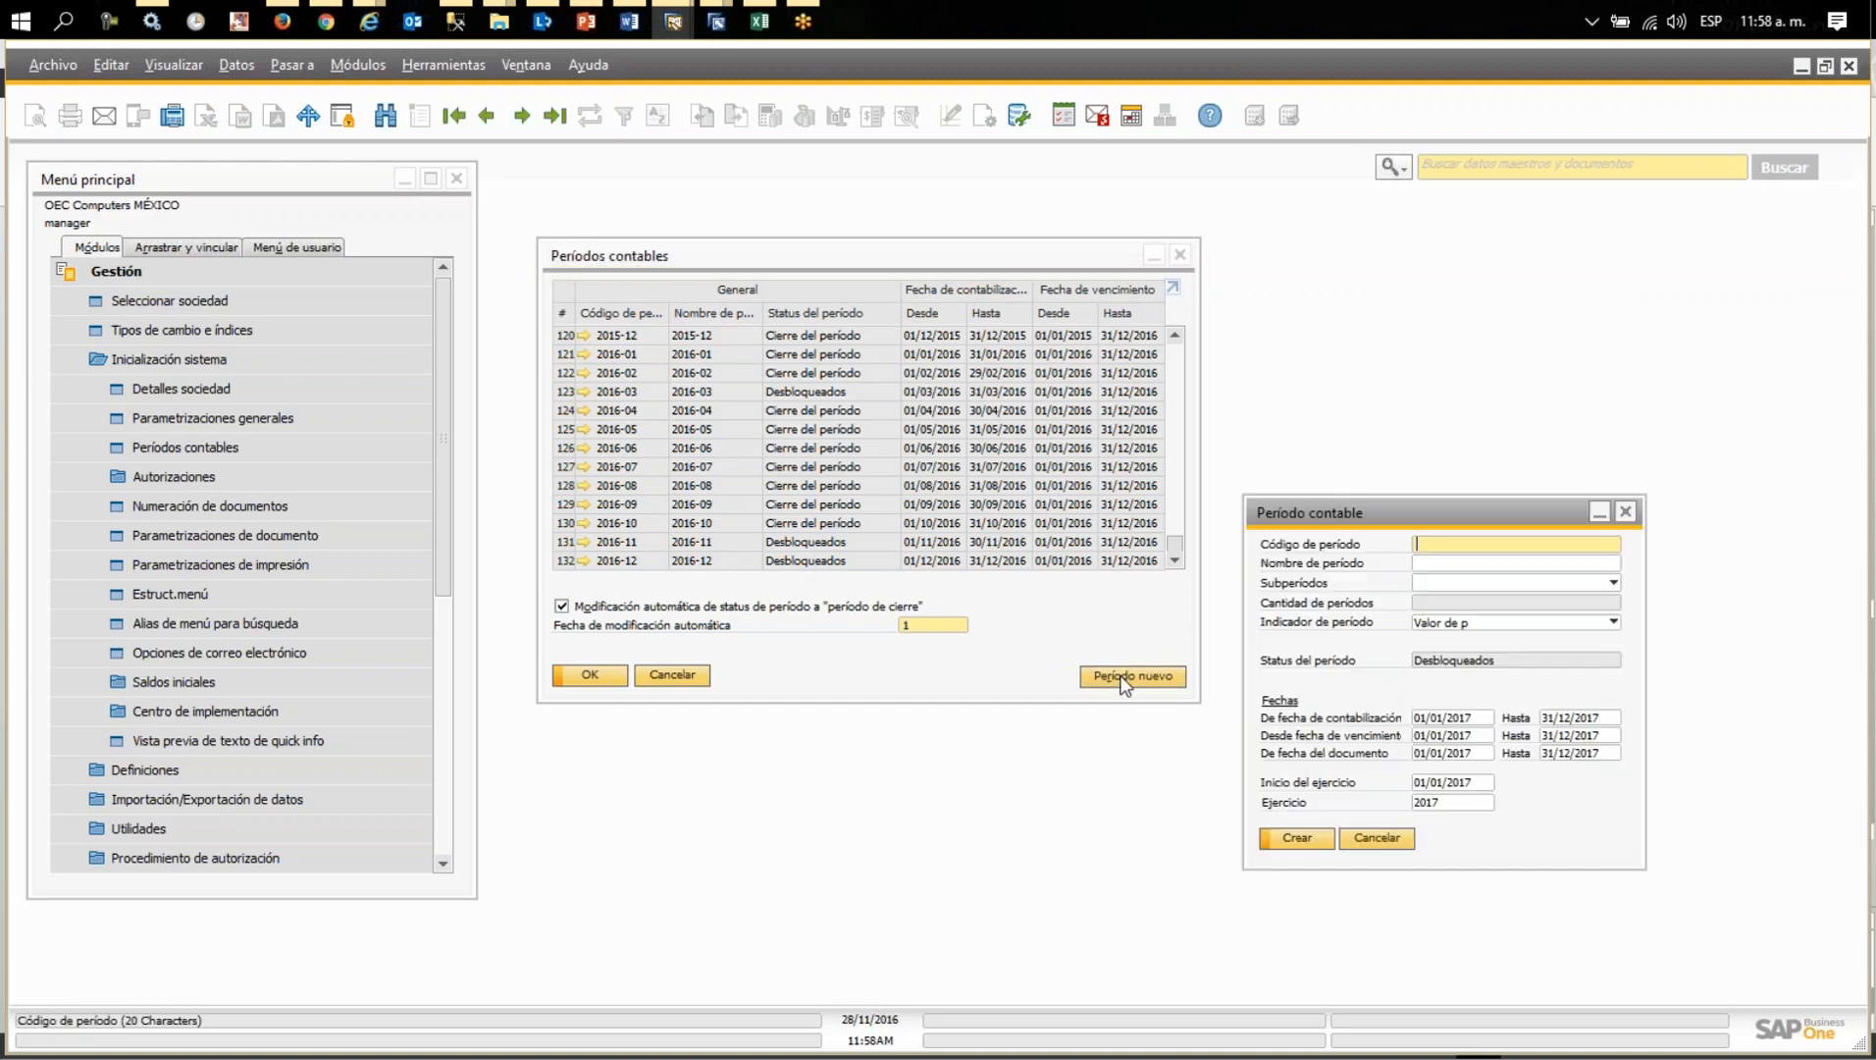
type("2017")
key("Tab")
left_click(1450, 563)
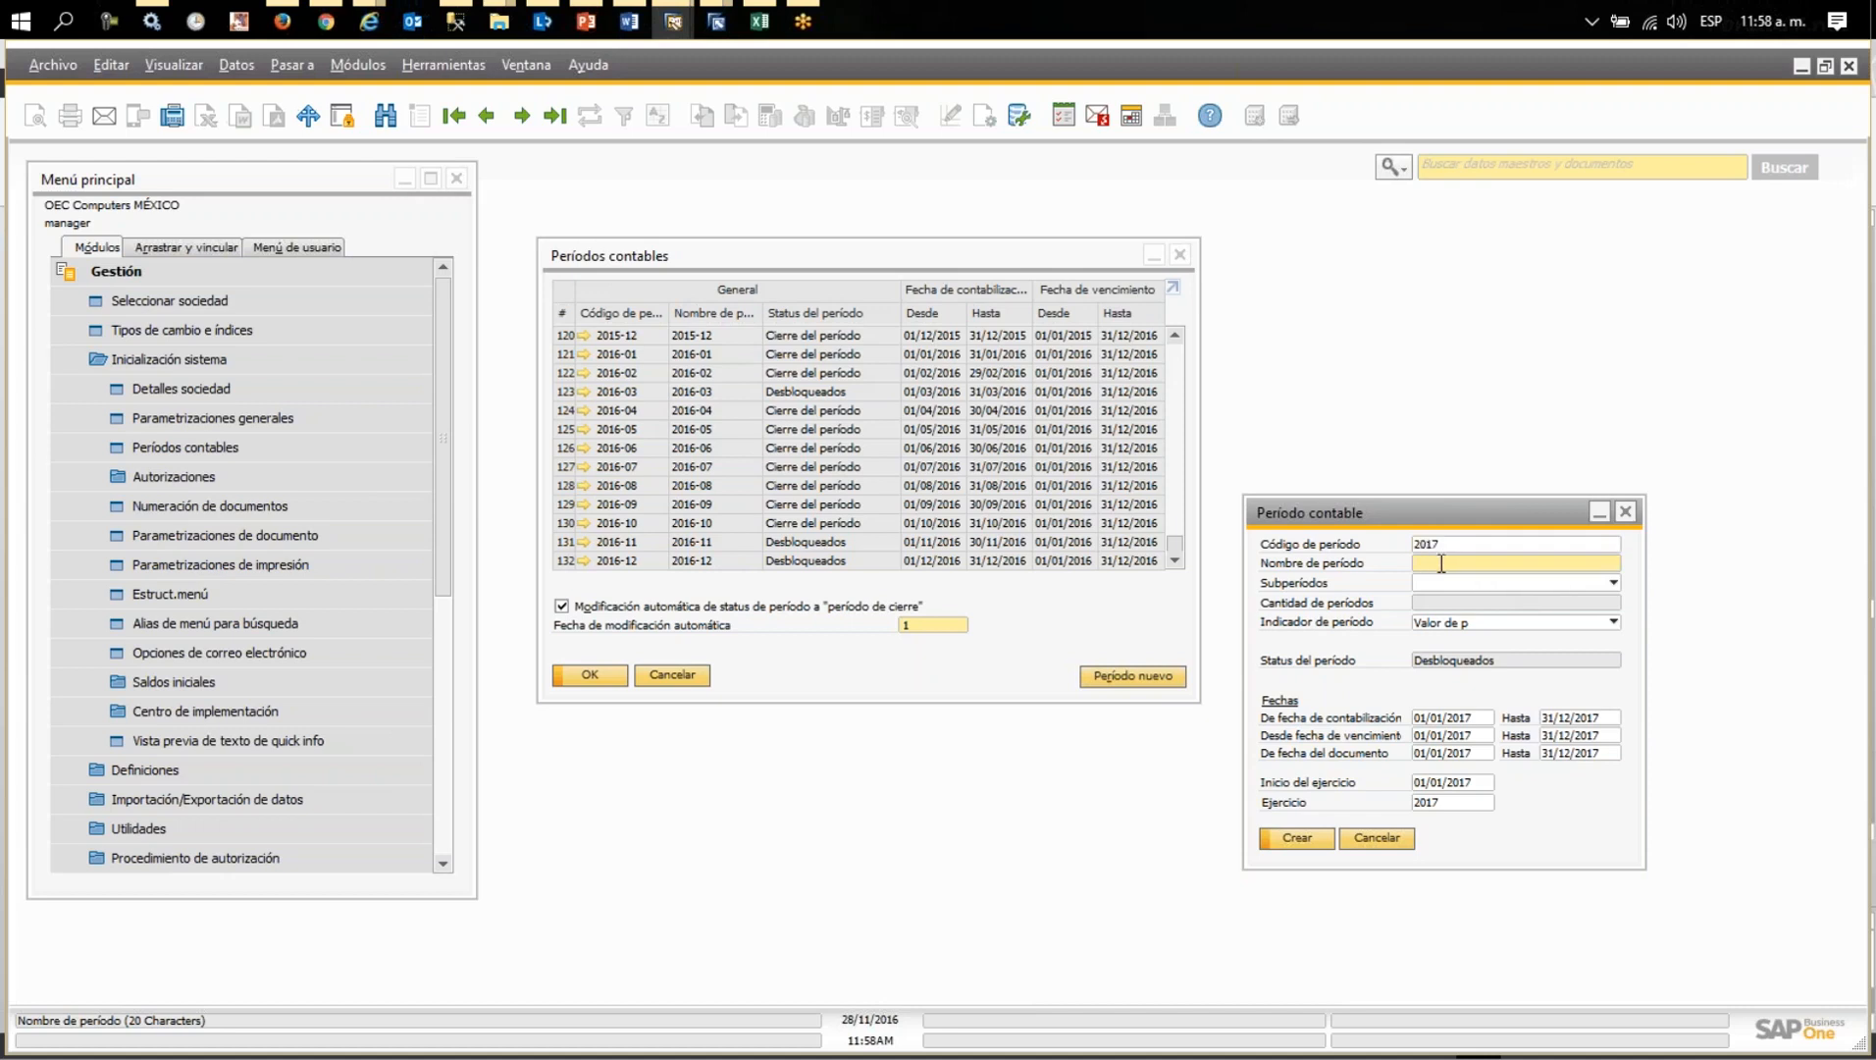
type("2017")
left_click(1425, 587)
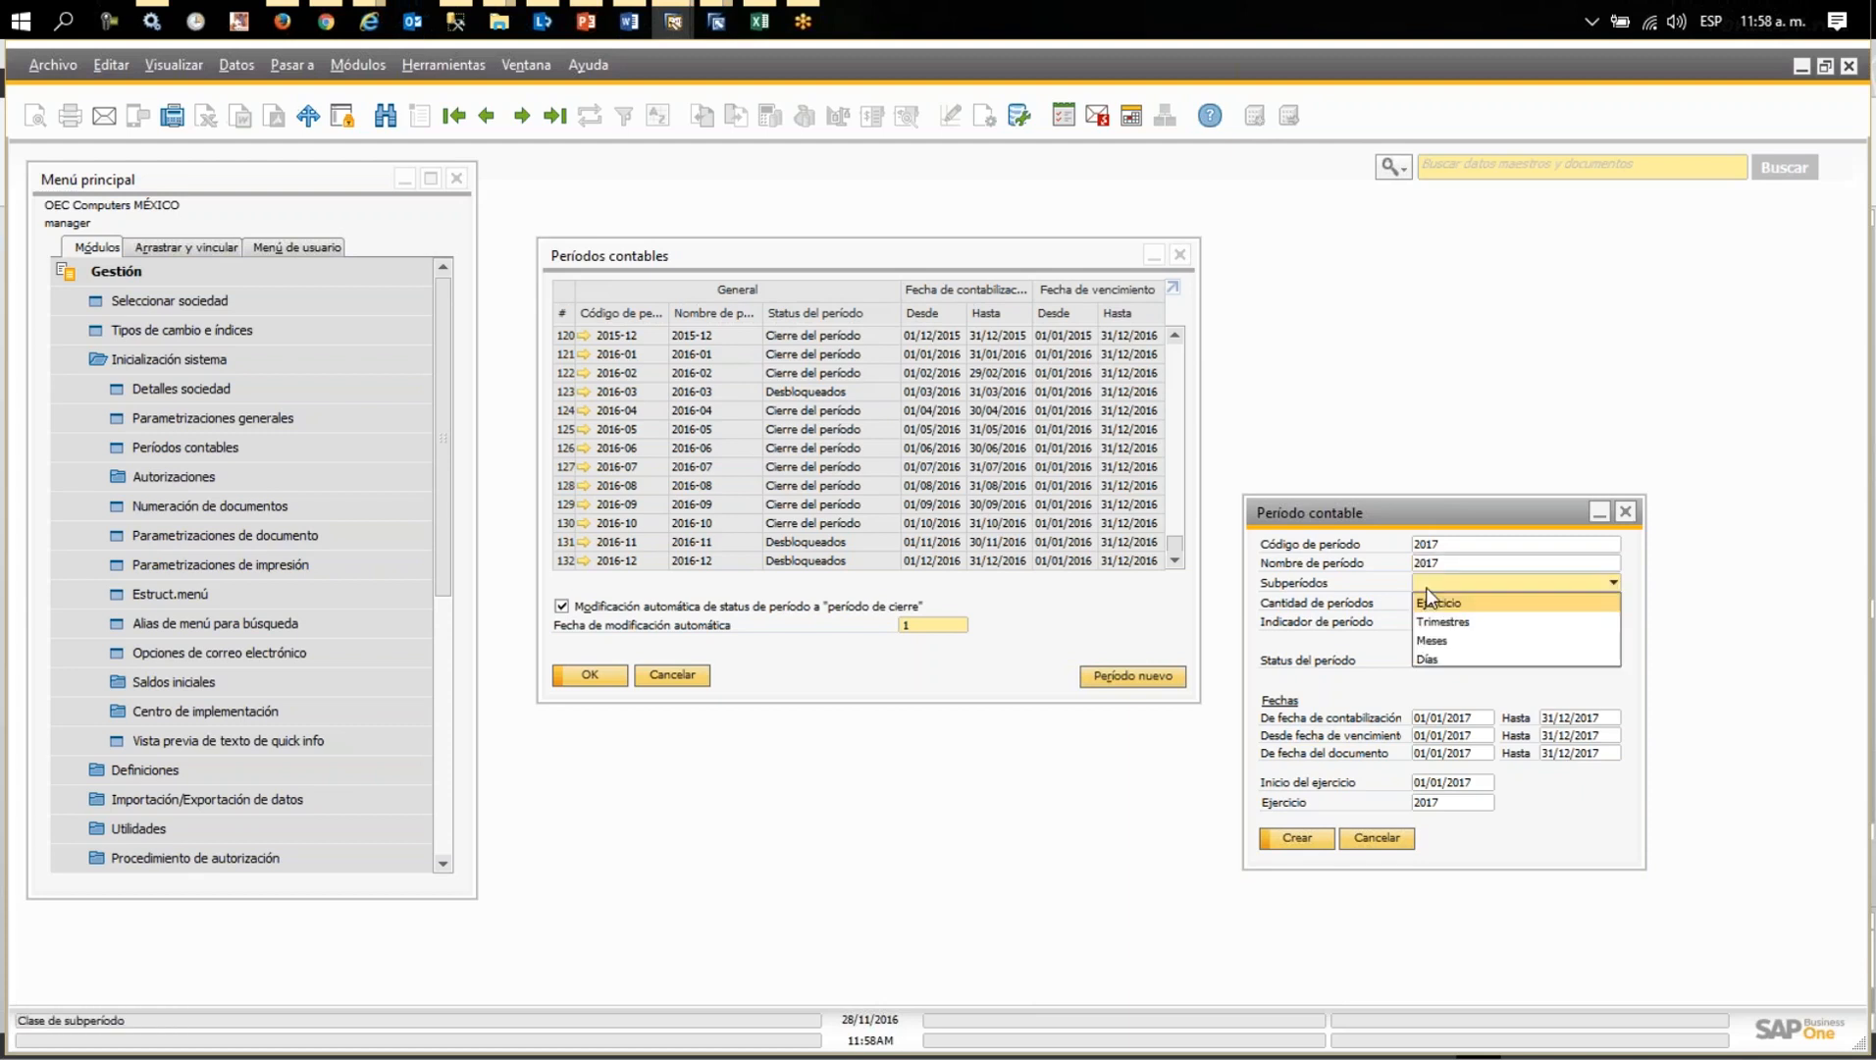
left_click(1428, 639)
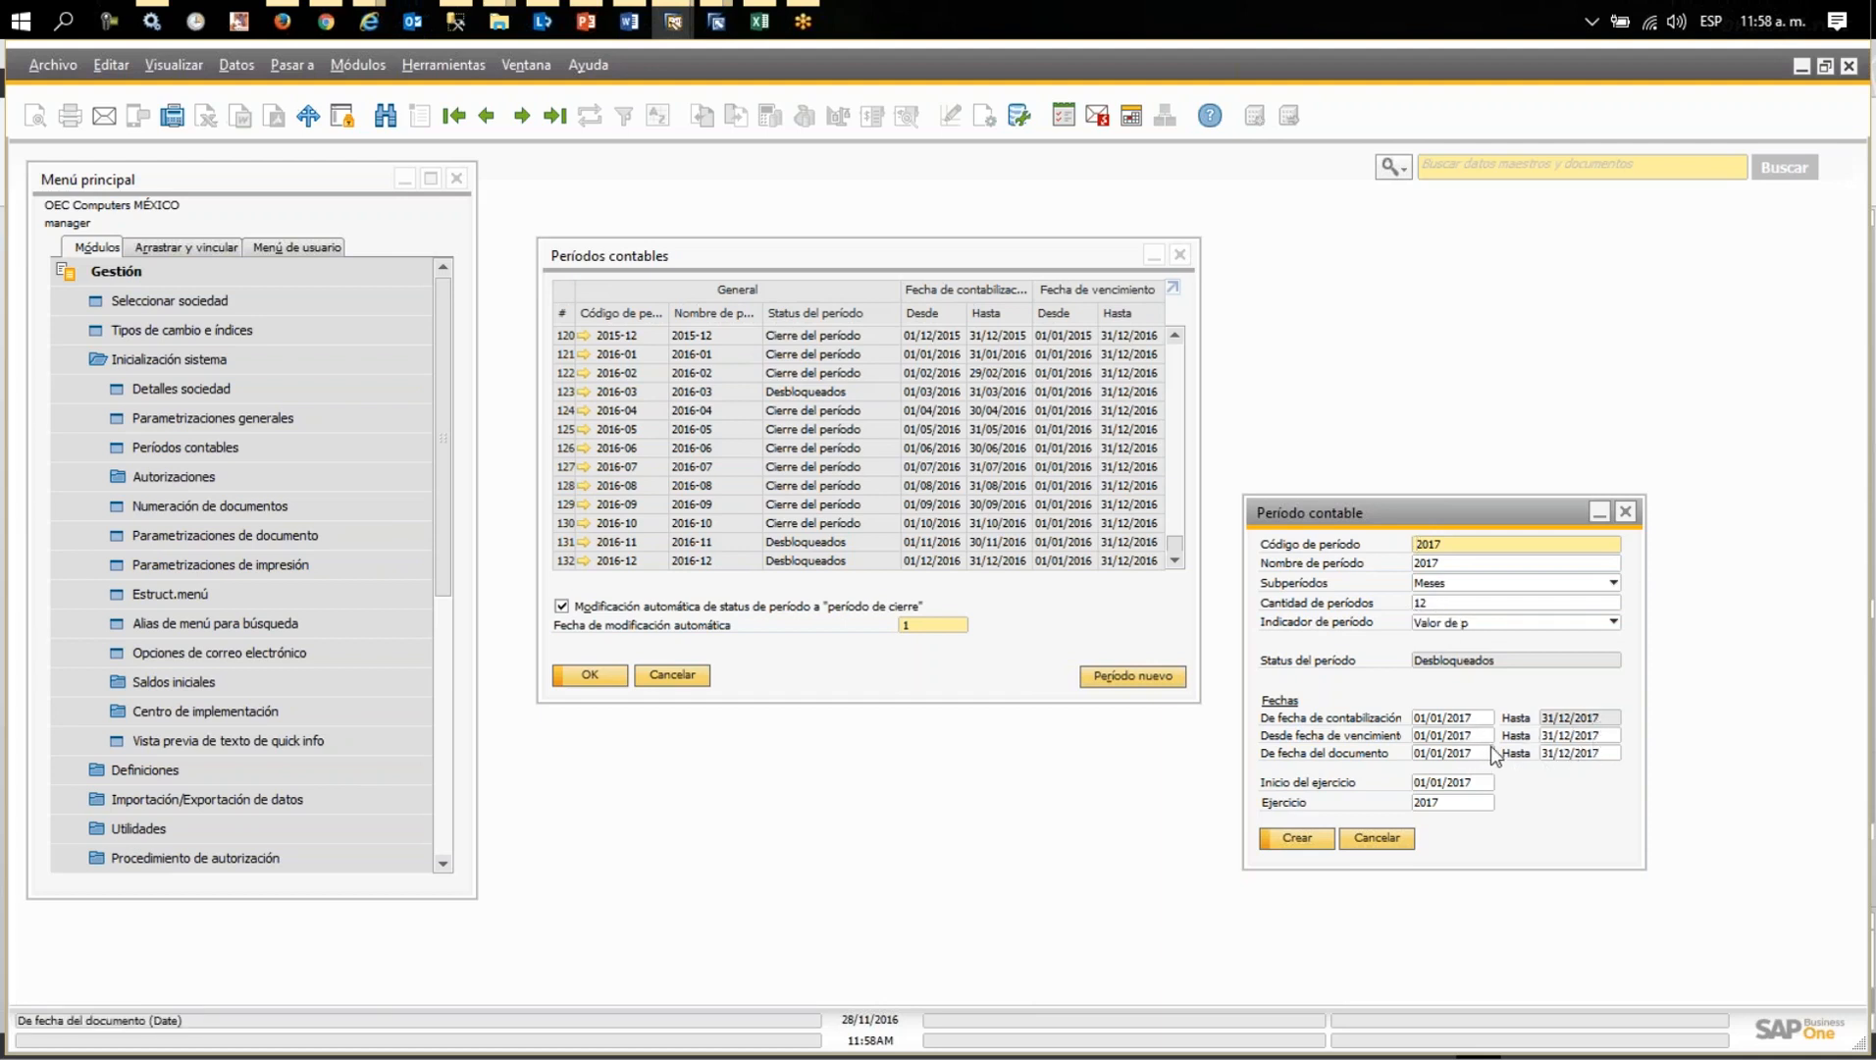
left_click(1297, 840)
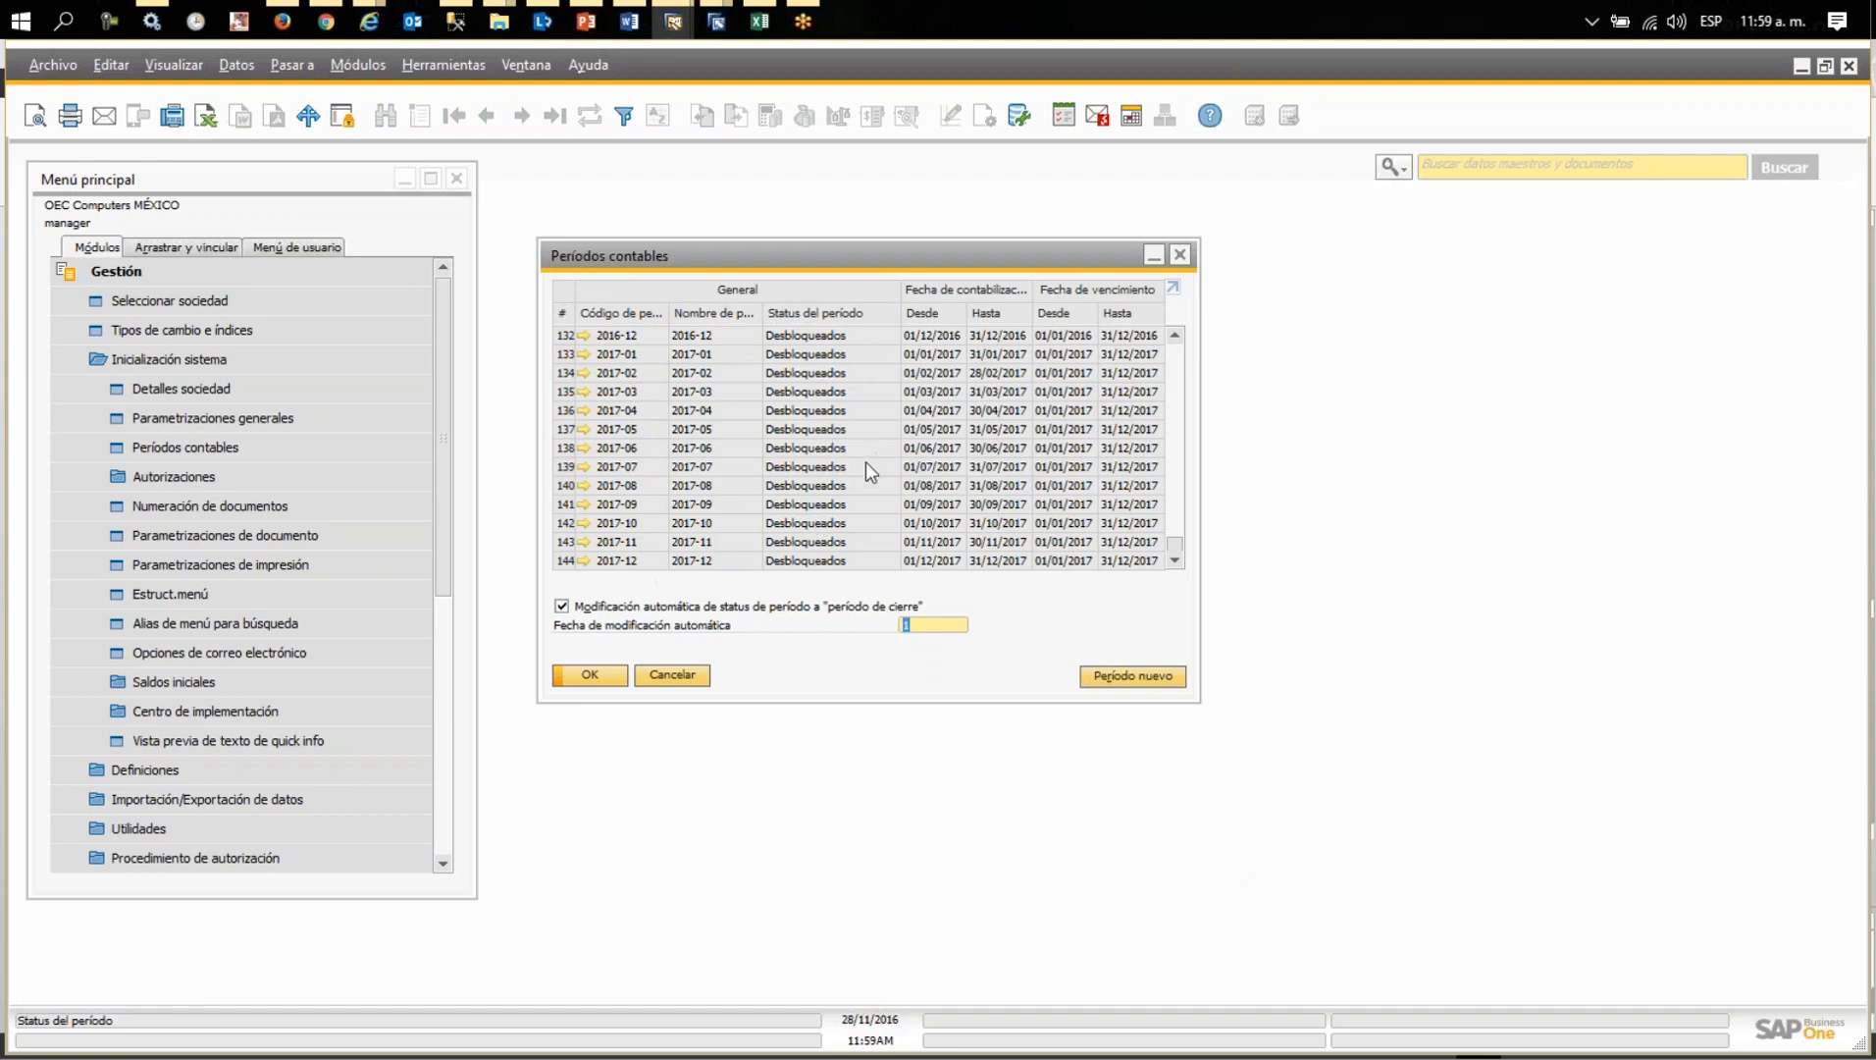
- Set the due date and document date ends of period 2017-10 to 31/12/2018 and save the change
left_click(584, 523)
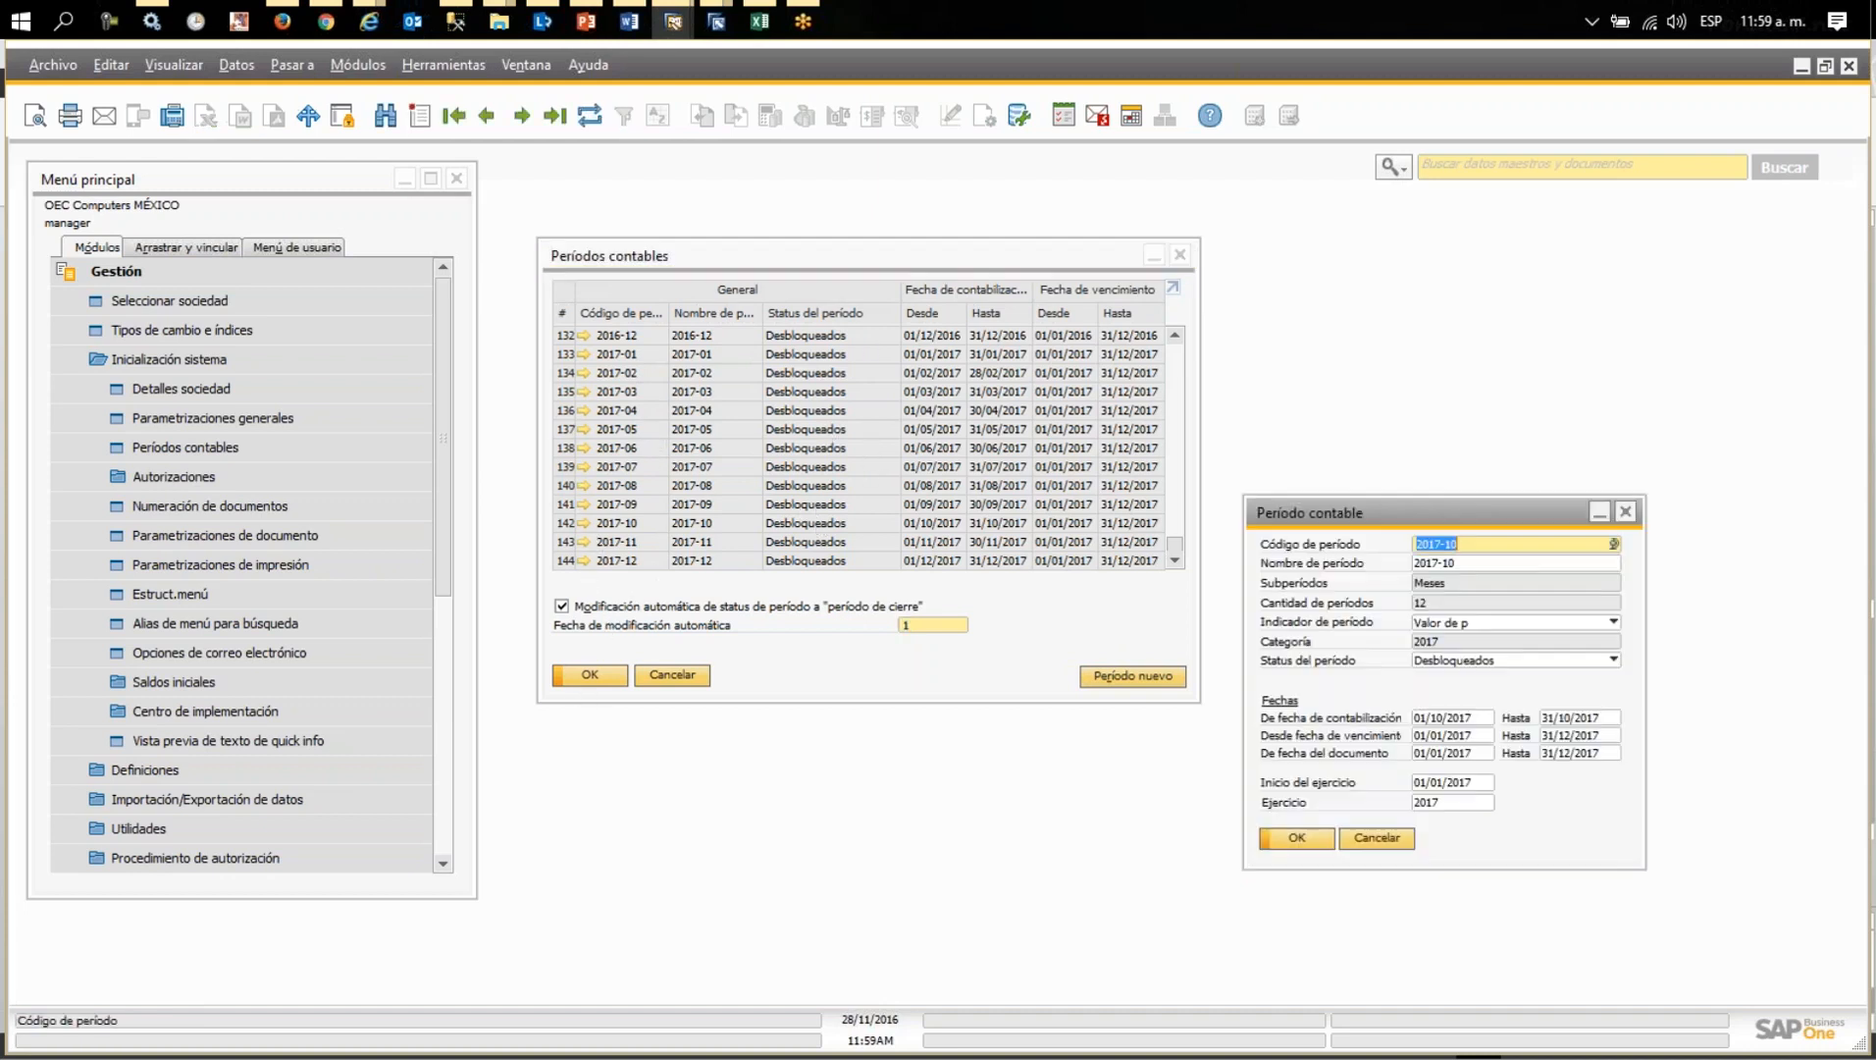
left_click(1605, 736)
key("BackSpace")
type("8")
left_click(1605, 753)
key("BackSpace")
type("8")
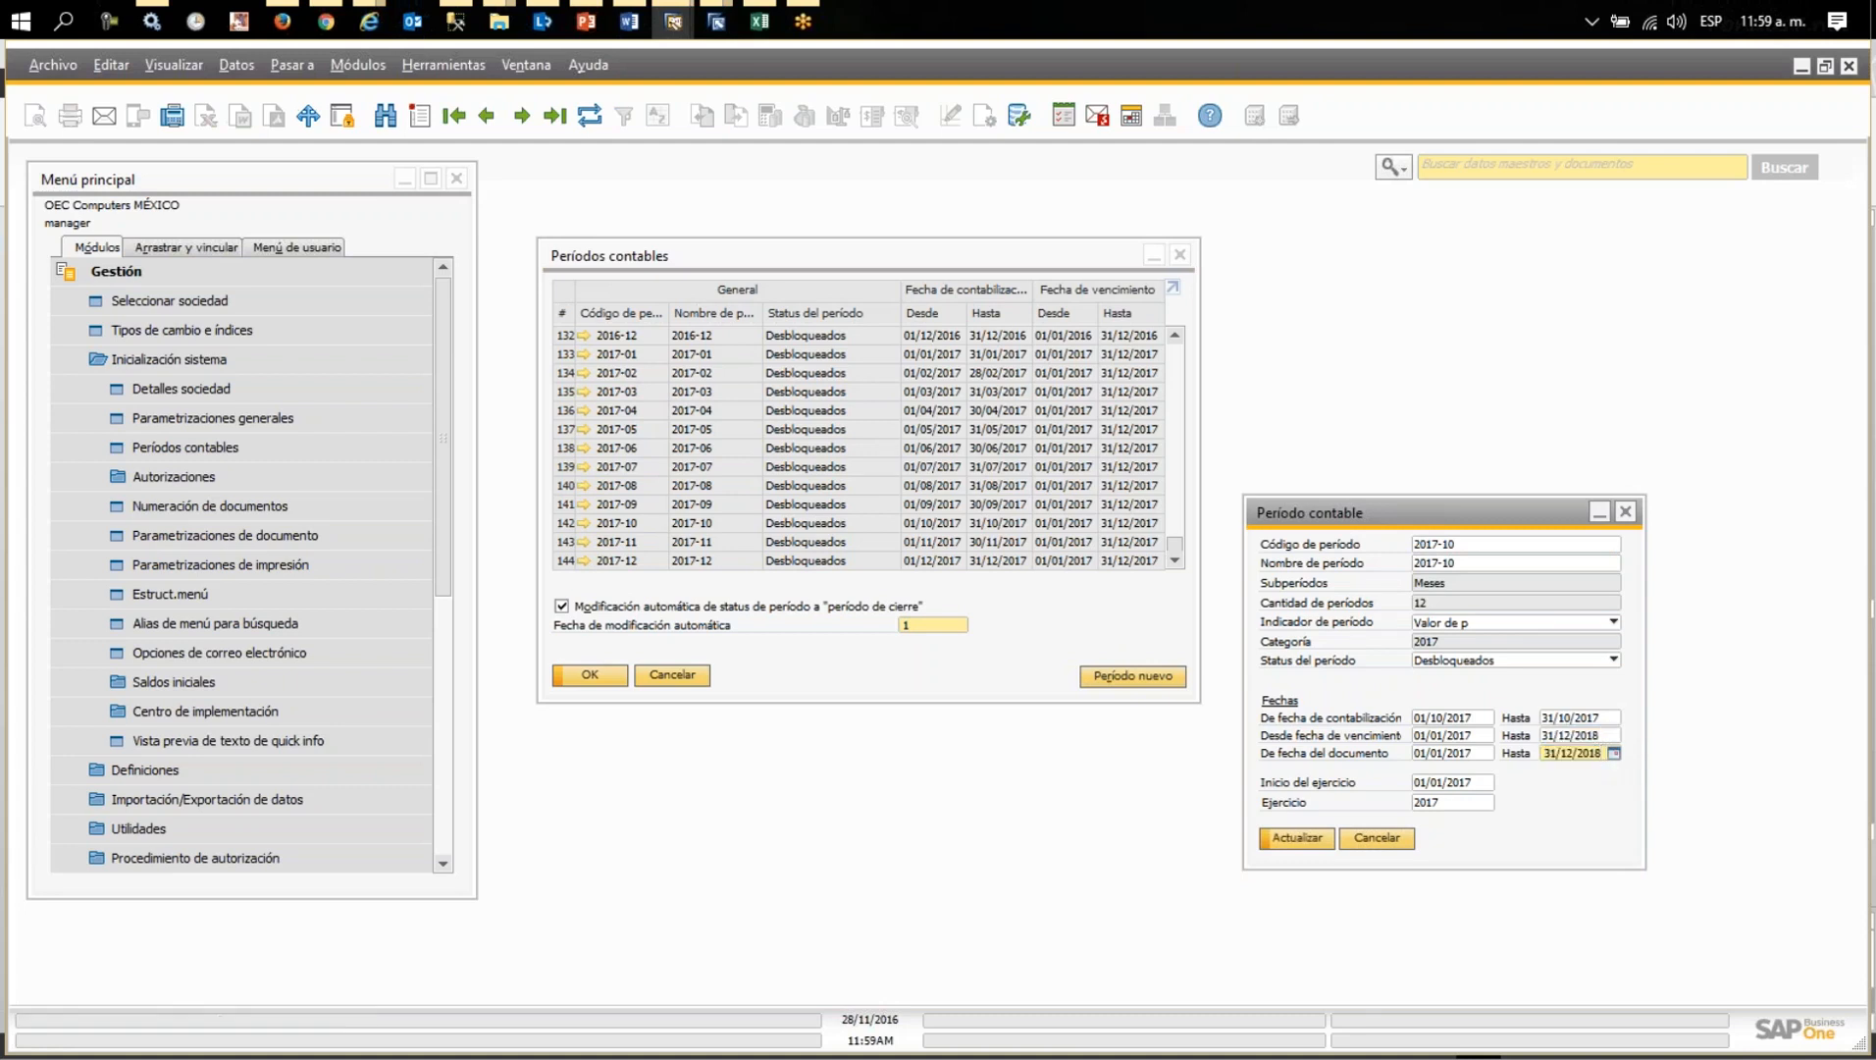
key("Return")
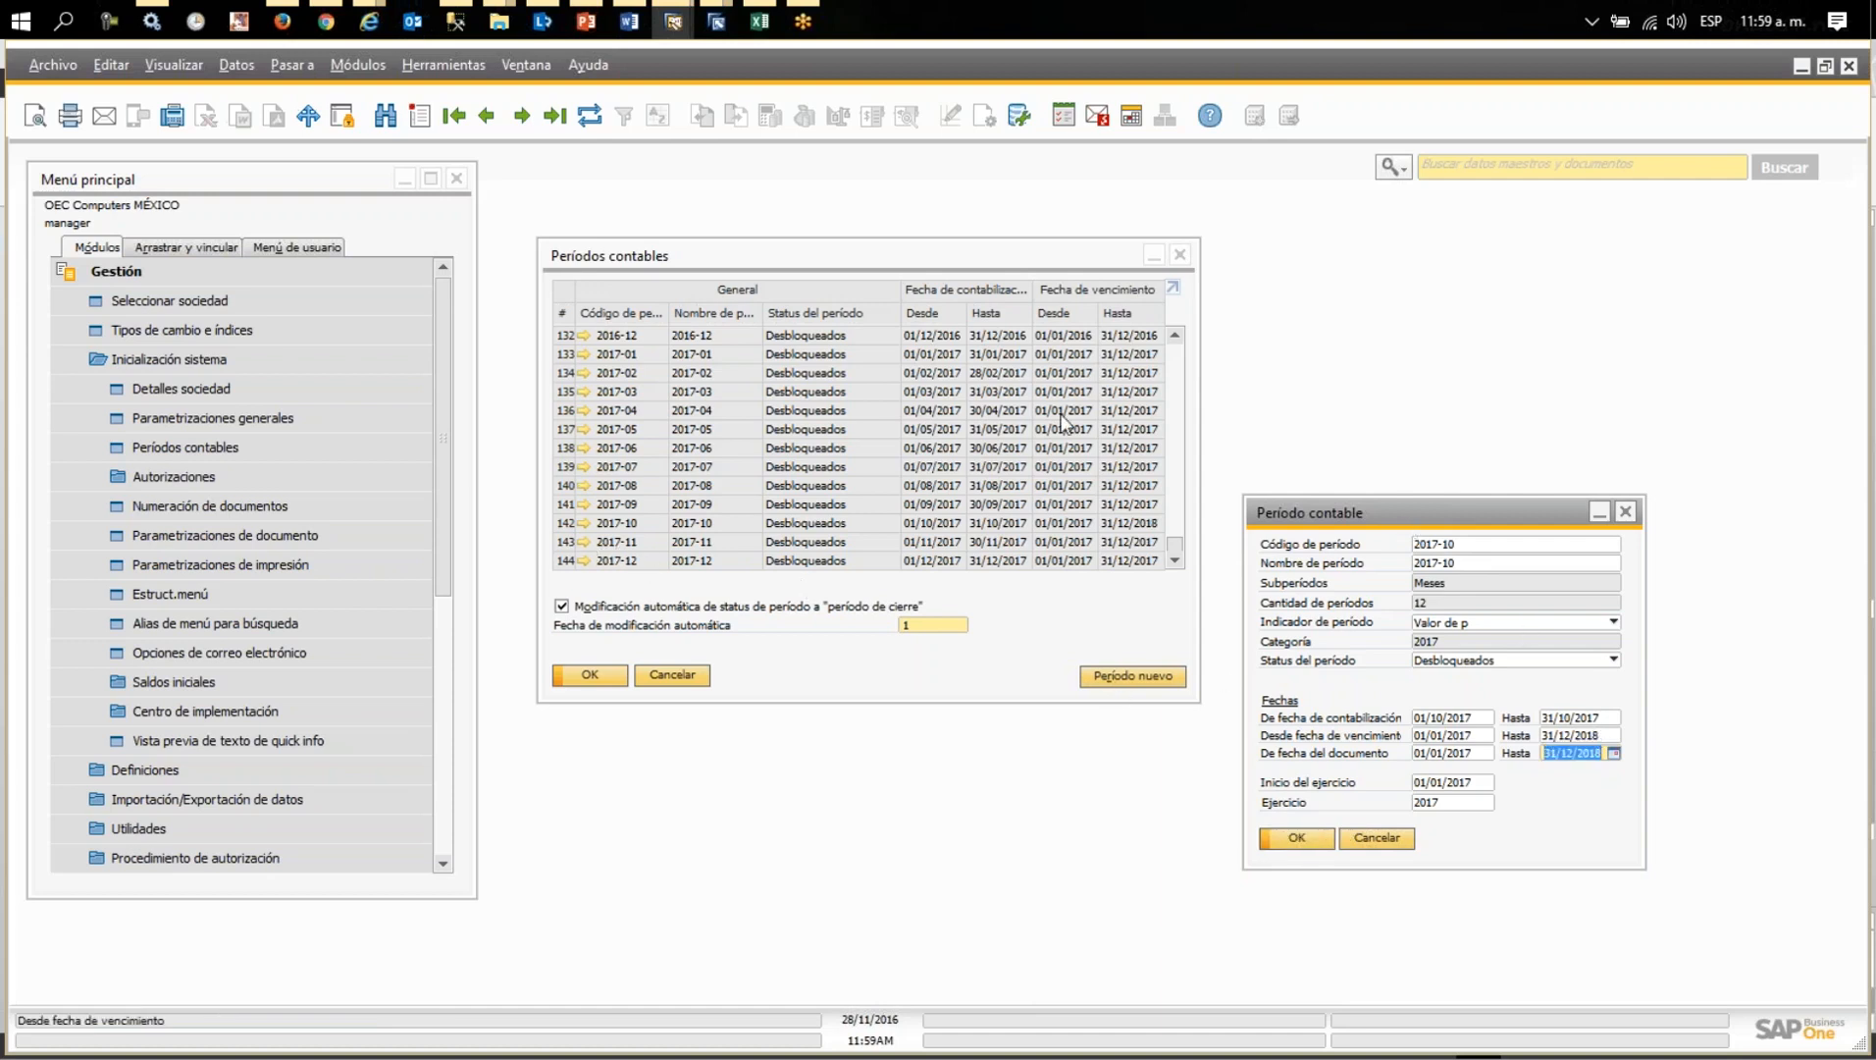
- Extend the due date and document date ranges of period 2017-11 to 31/12/2018, saving and closing its details
left_click(521, 116)
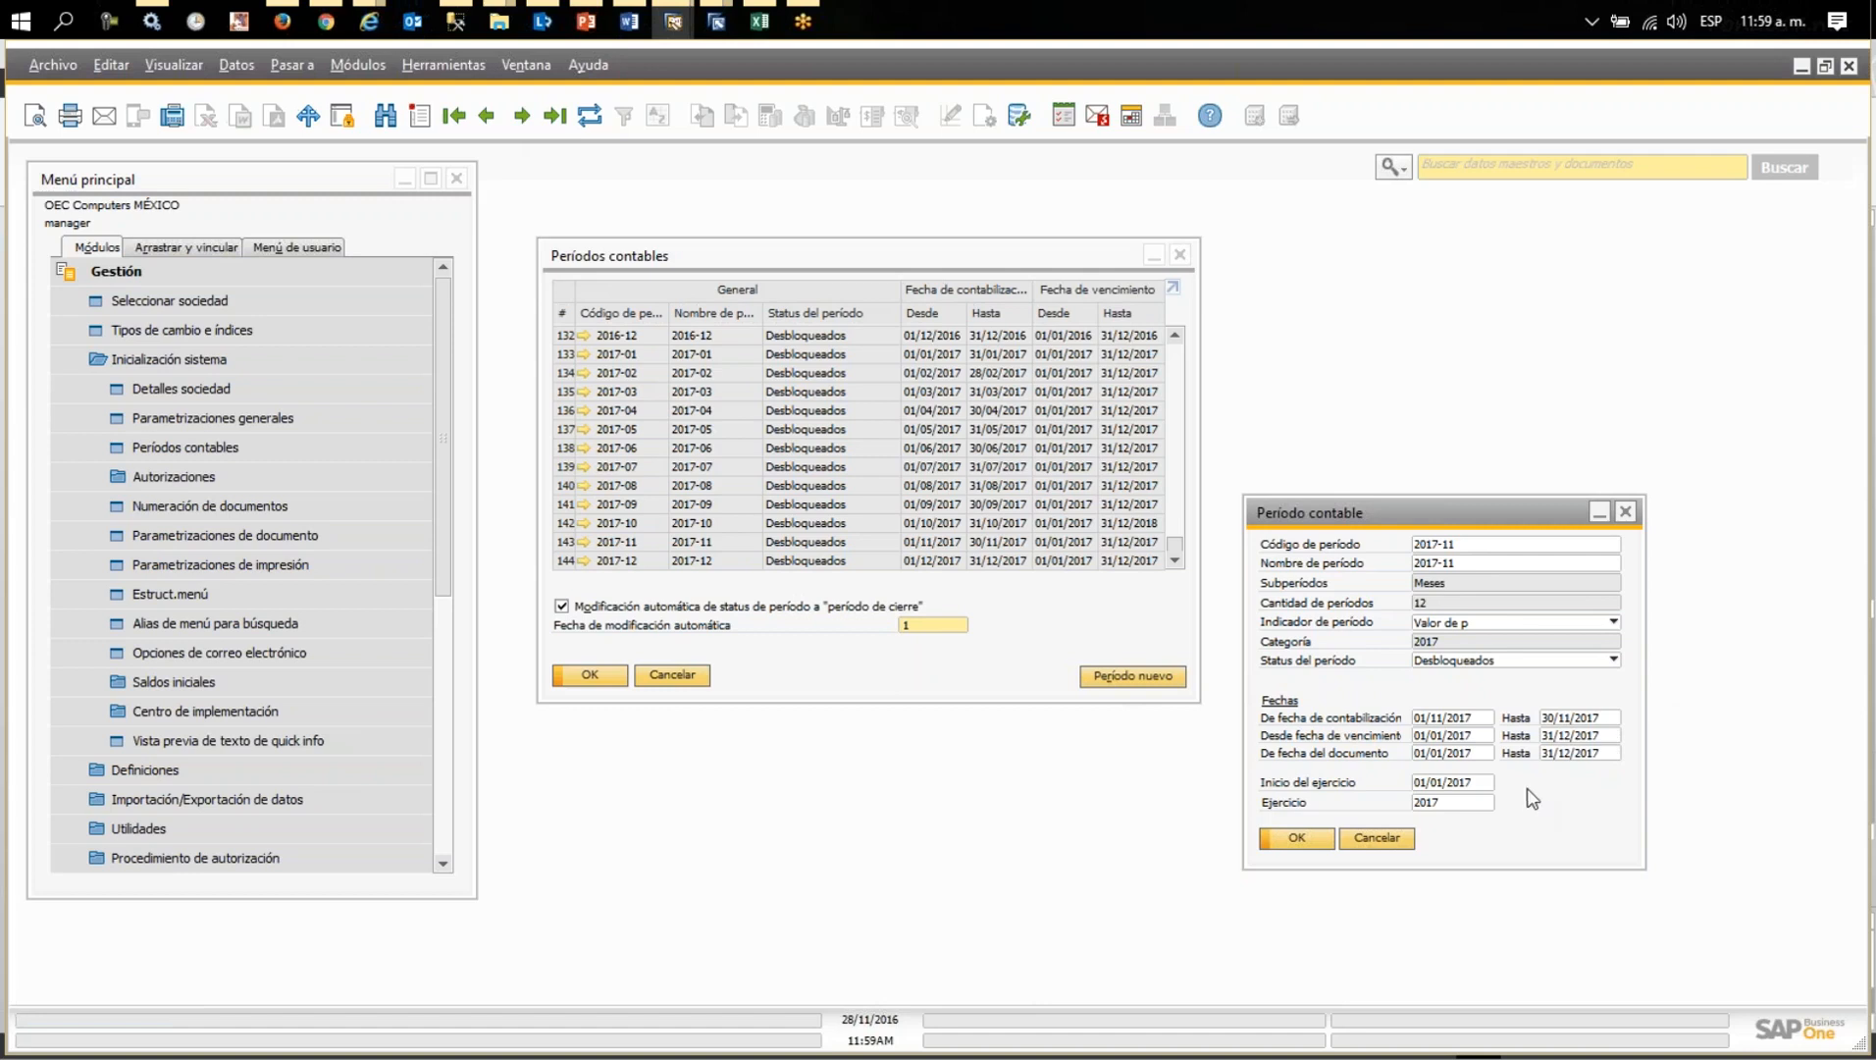
left_click(1572, 735)
left_click(1604, 735)
key("BackSpace")
type("8")
left_click(1572, 752)
left_click(1603, 752)
key("BackSpace")
type("8")
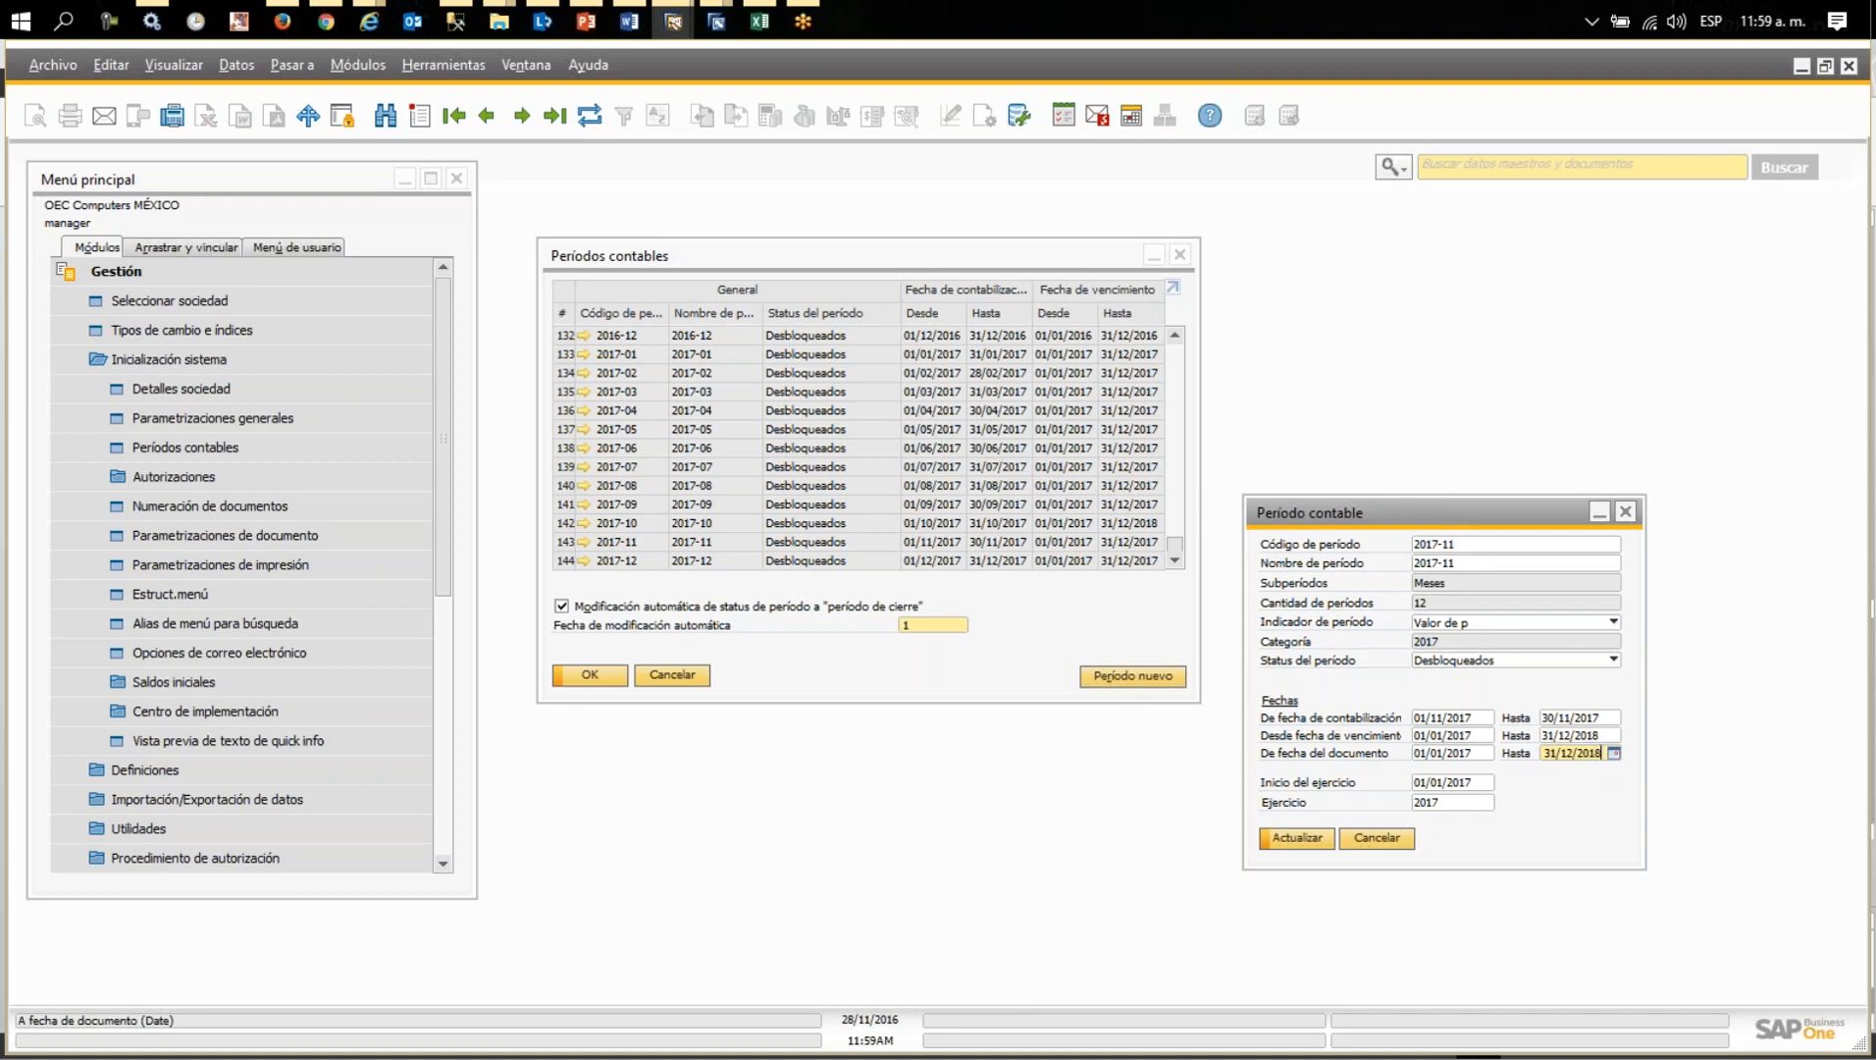
key("Return")
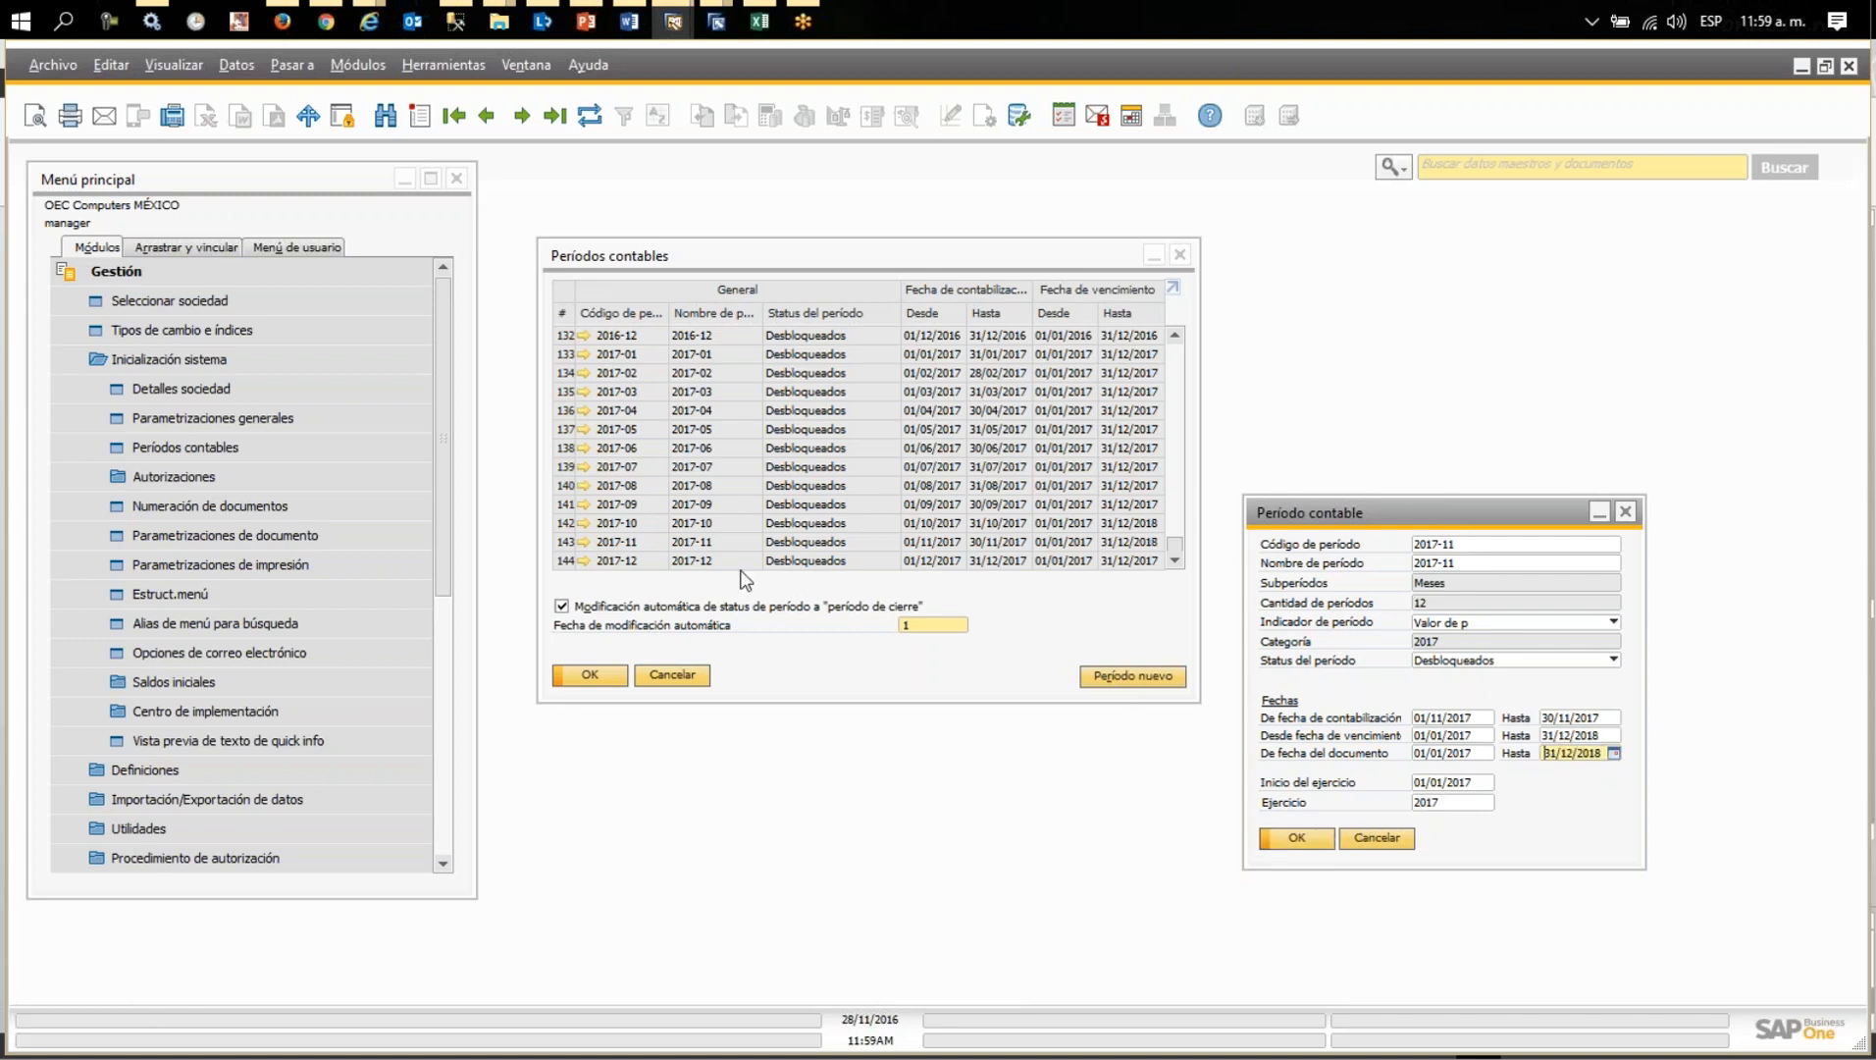
left_click(1288, 840)
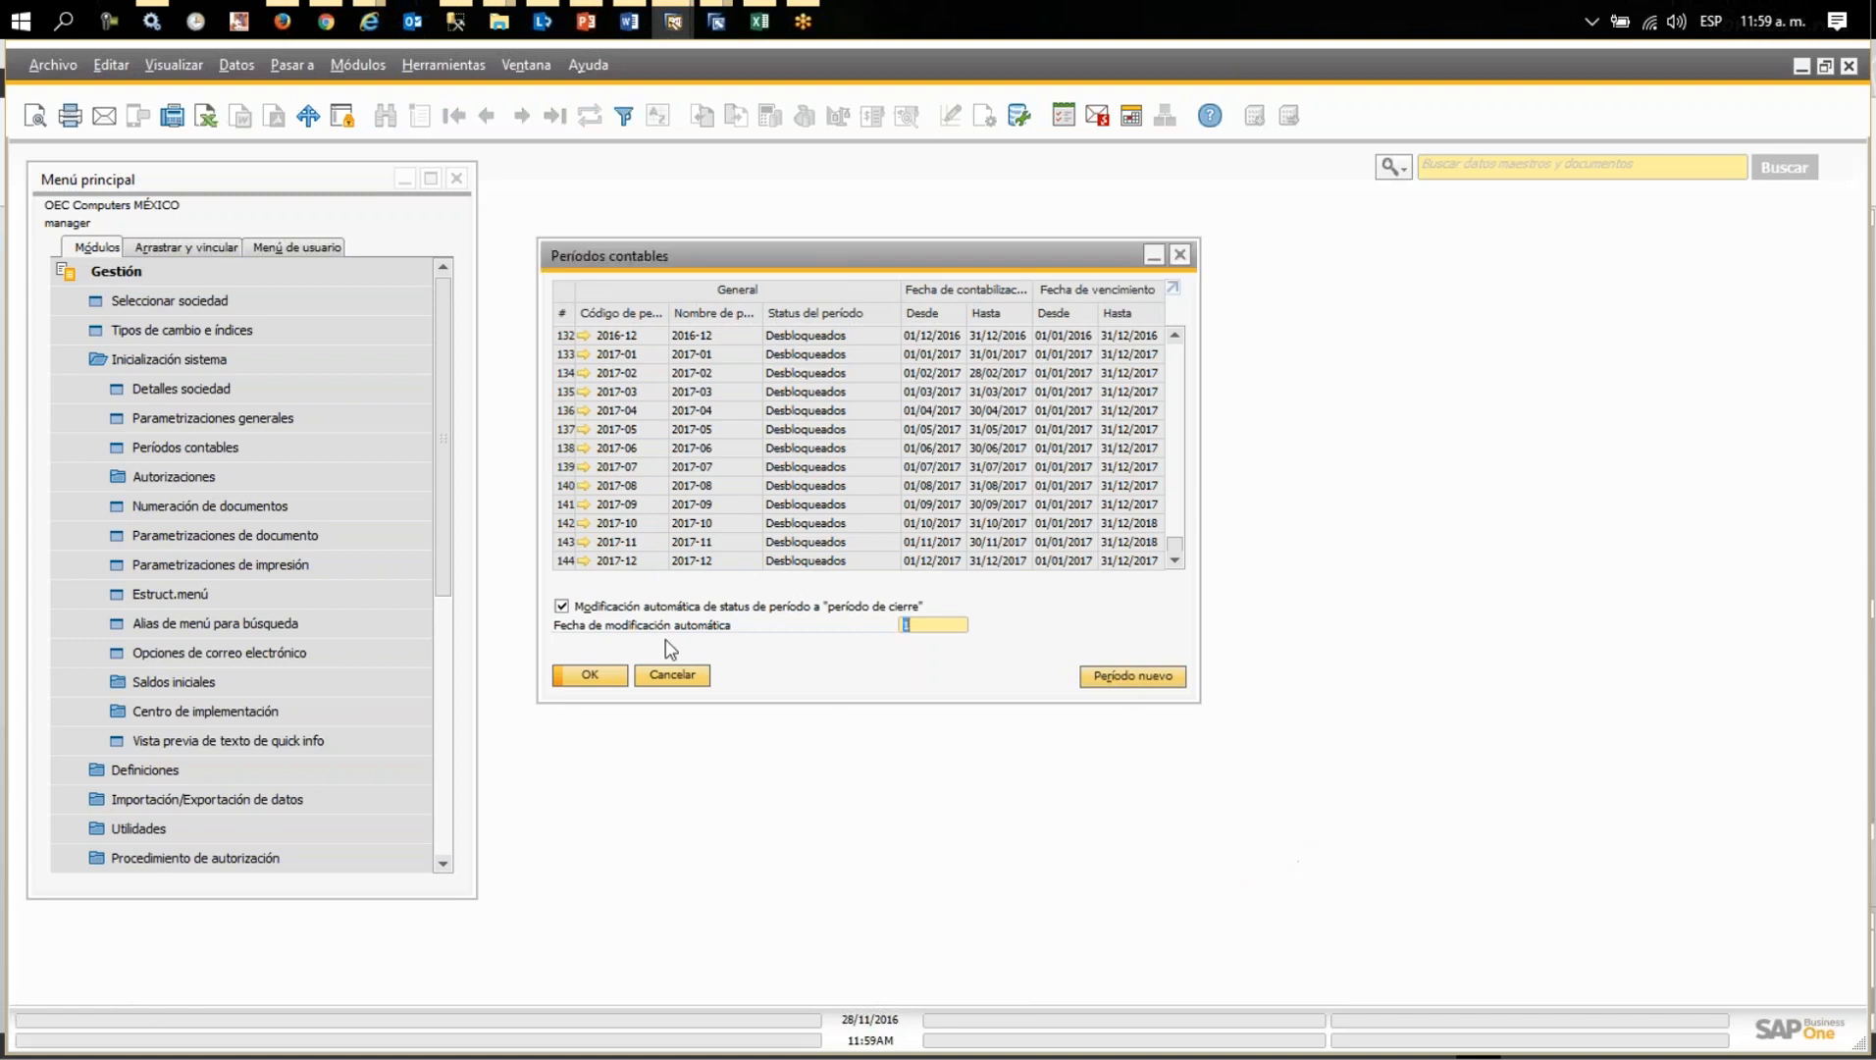
- Extend period 2017-12's due and document date ranges to 31/12/2018, then close the accounting periods list
left_click(583, 561)
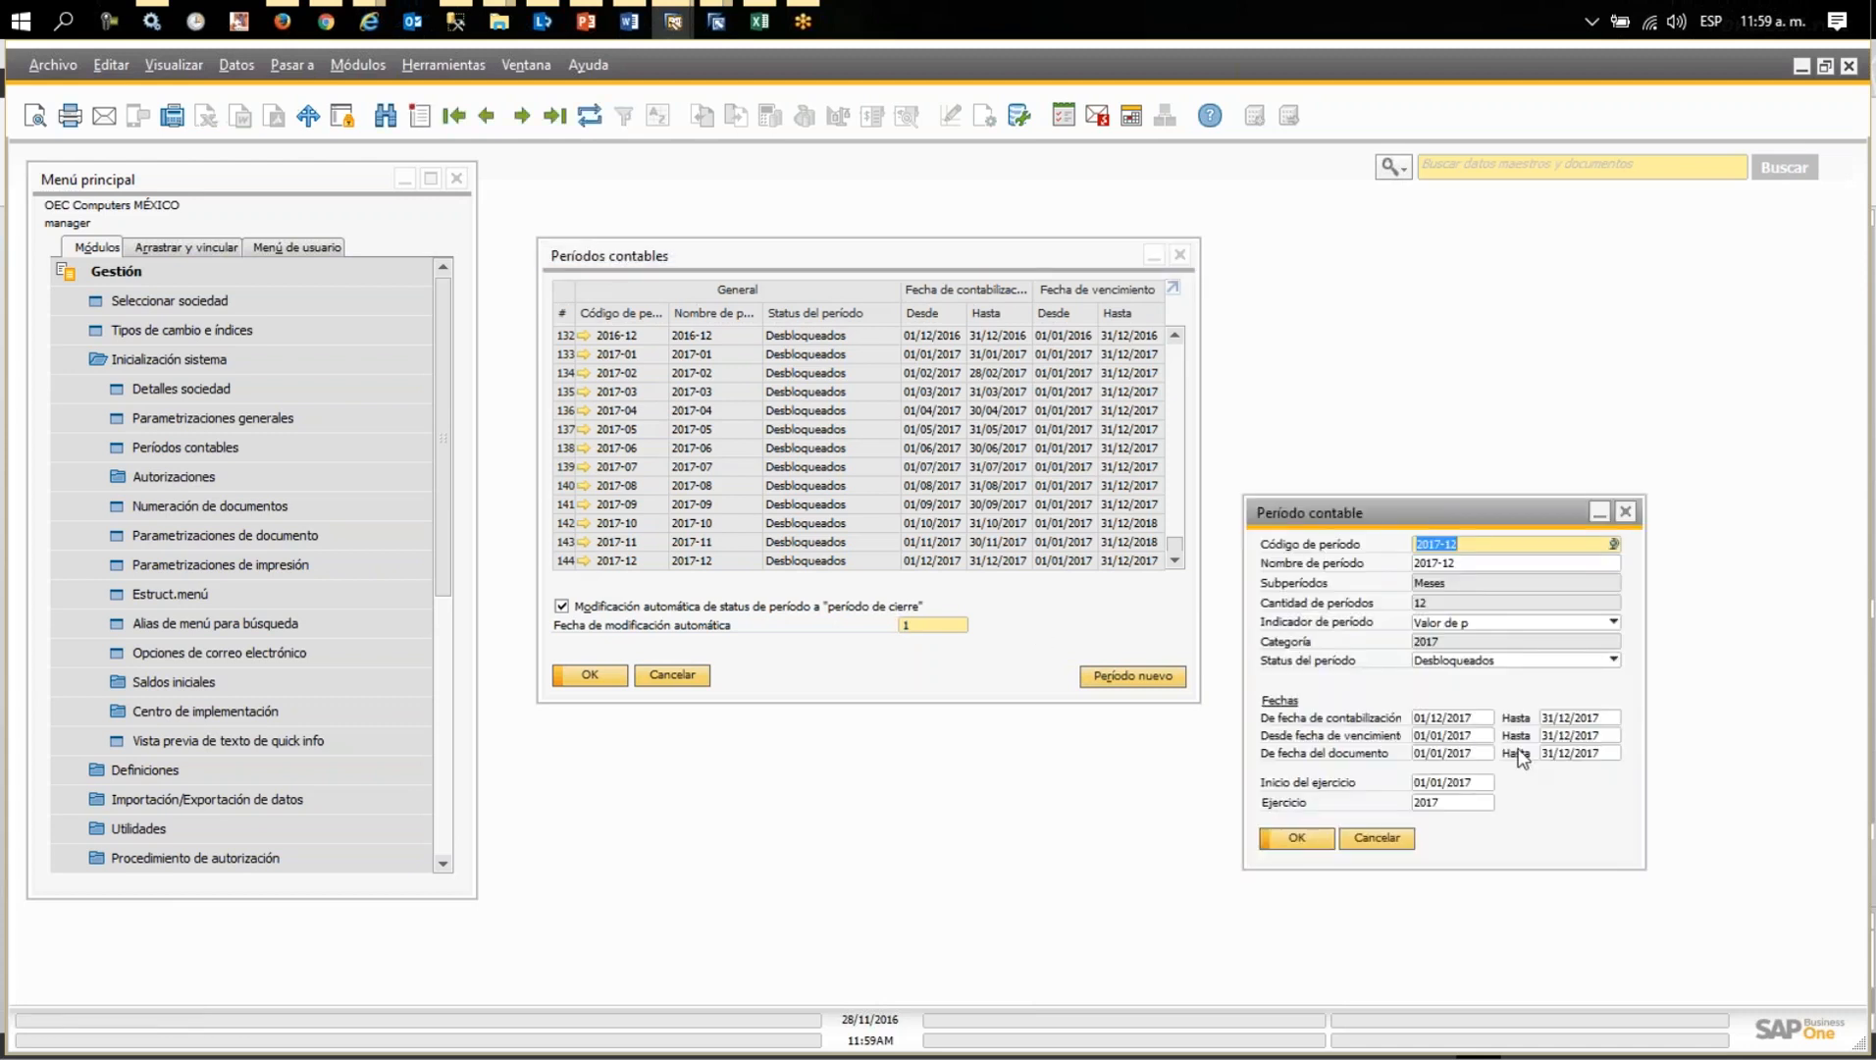
left_click(1603, 736)
left_click(1603, 738)
key("BackSpace")
type("8")
left_click(1600, 755)
left_click(1604, 756)
key("BackSpace")
type("8")
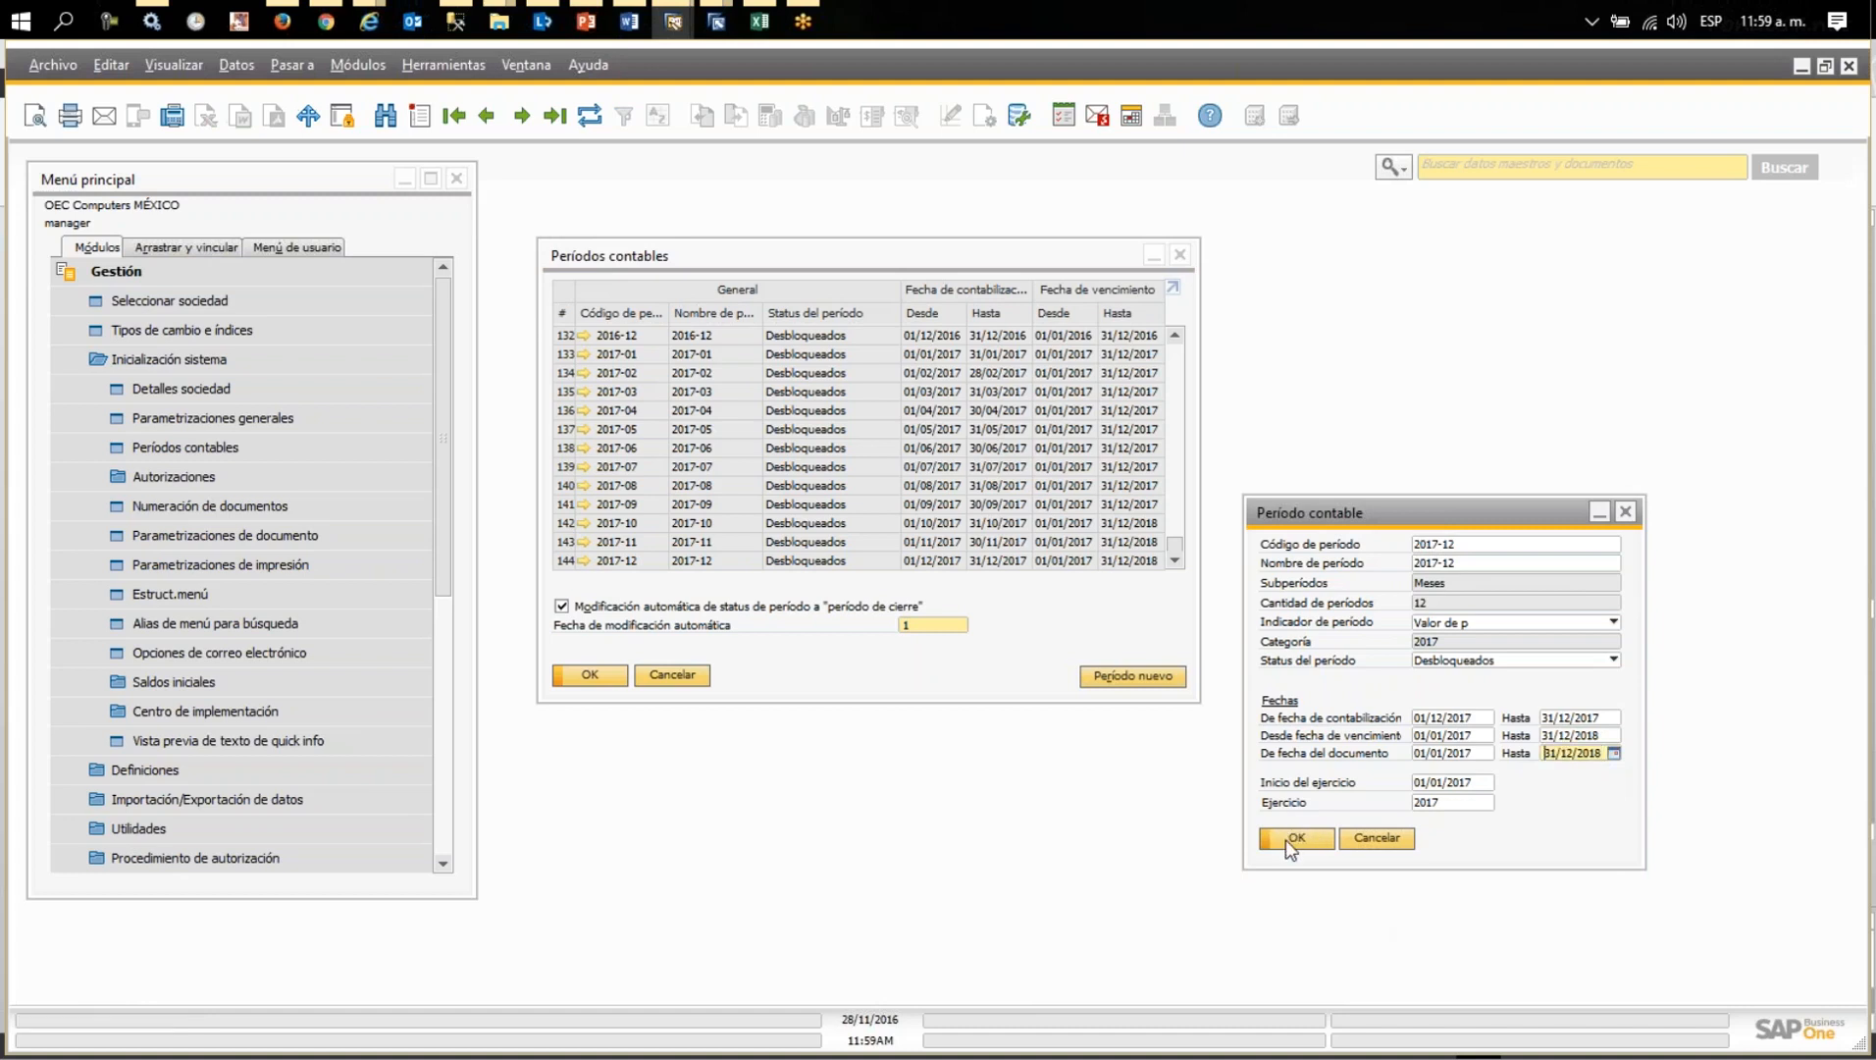
left_click(1285, 838)
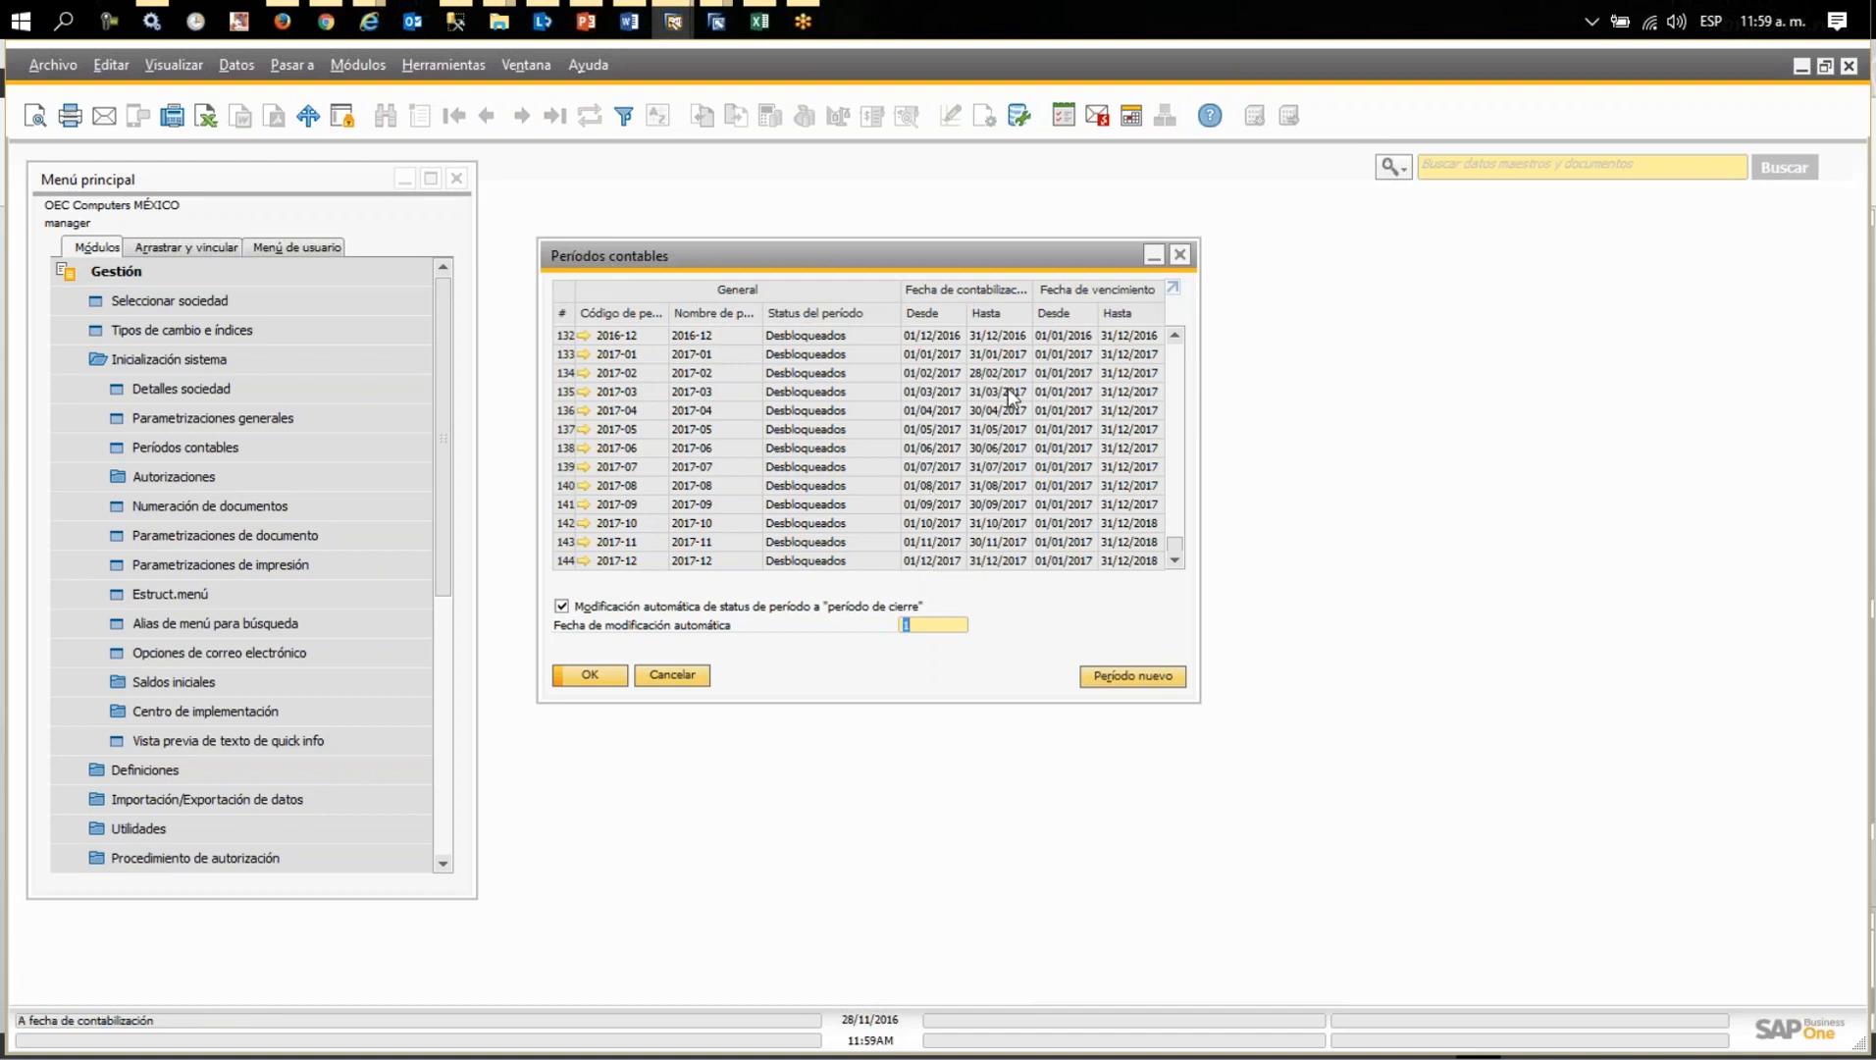
left_click(590, 674)
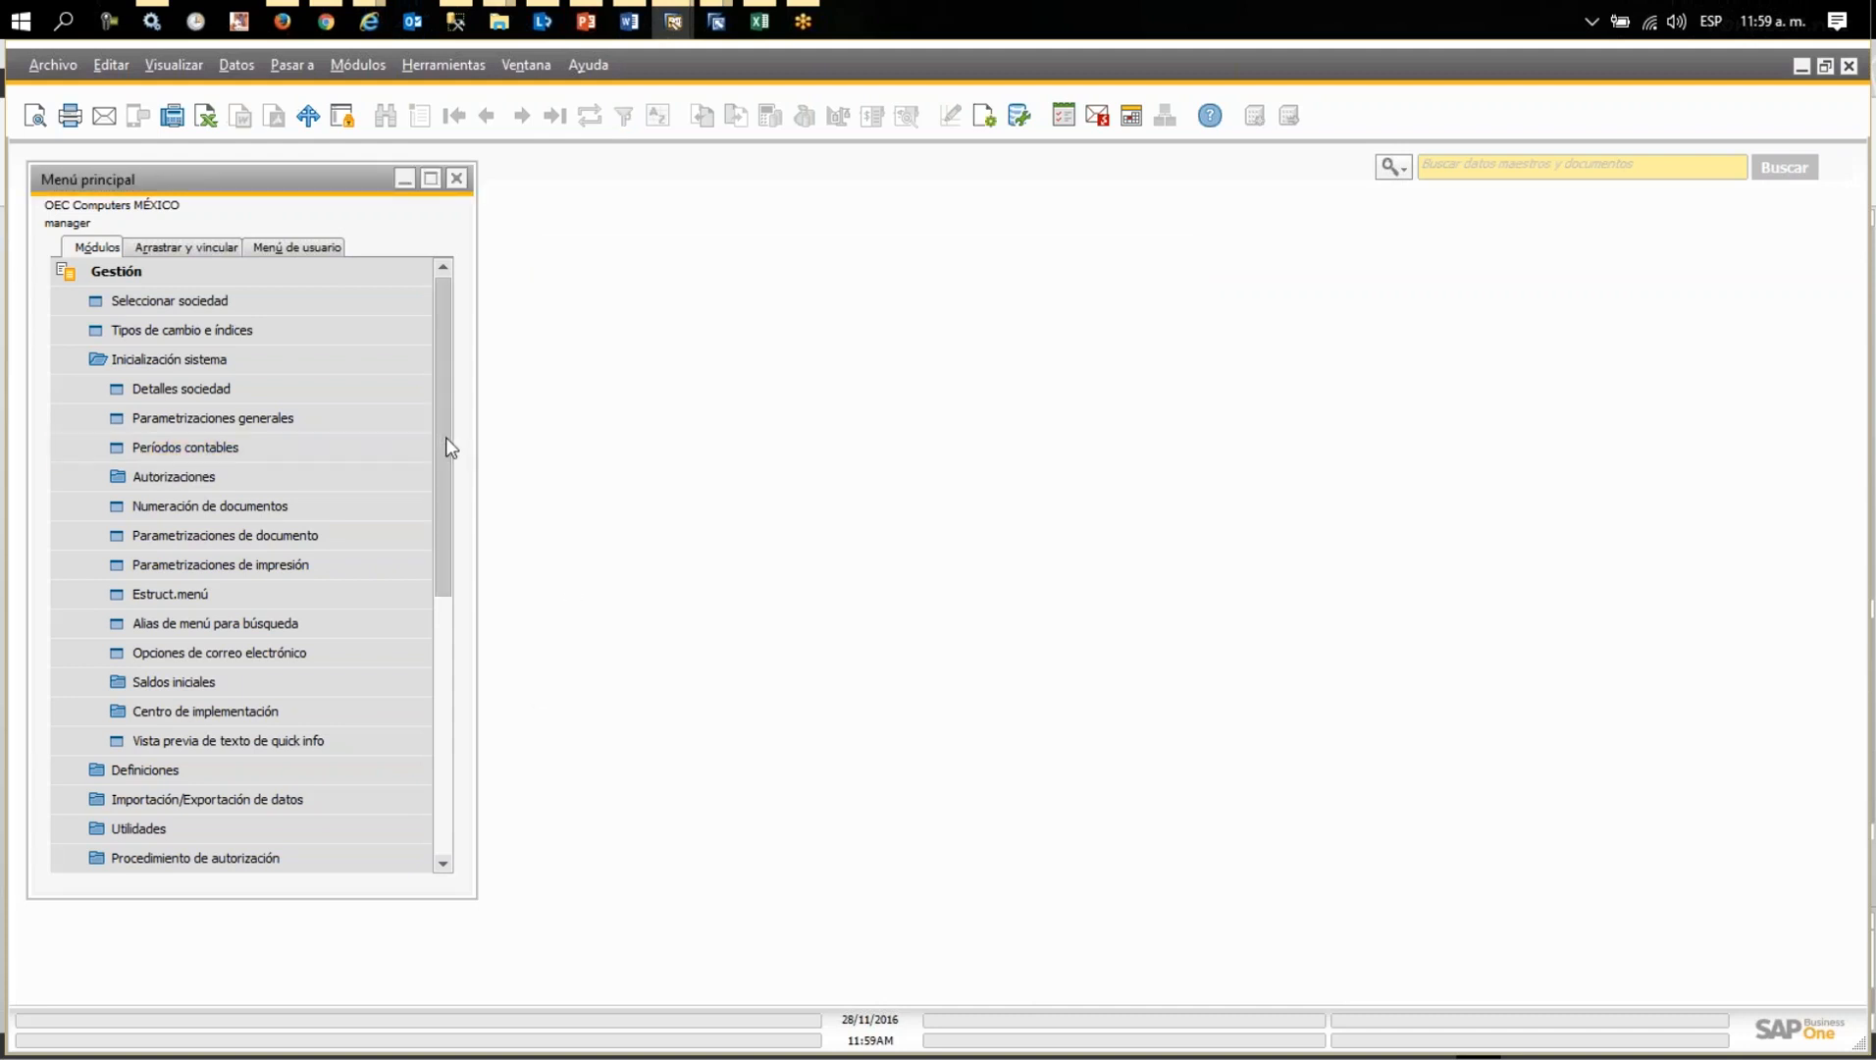
- Open the Plan de cuentas in Finanzas and show the Capital Contable accounts
left_click(270, 361)
left_click(142, 279)
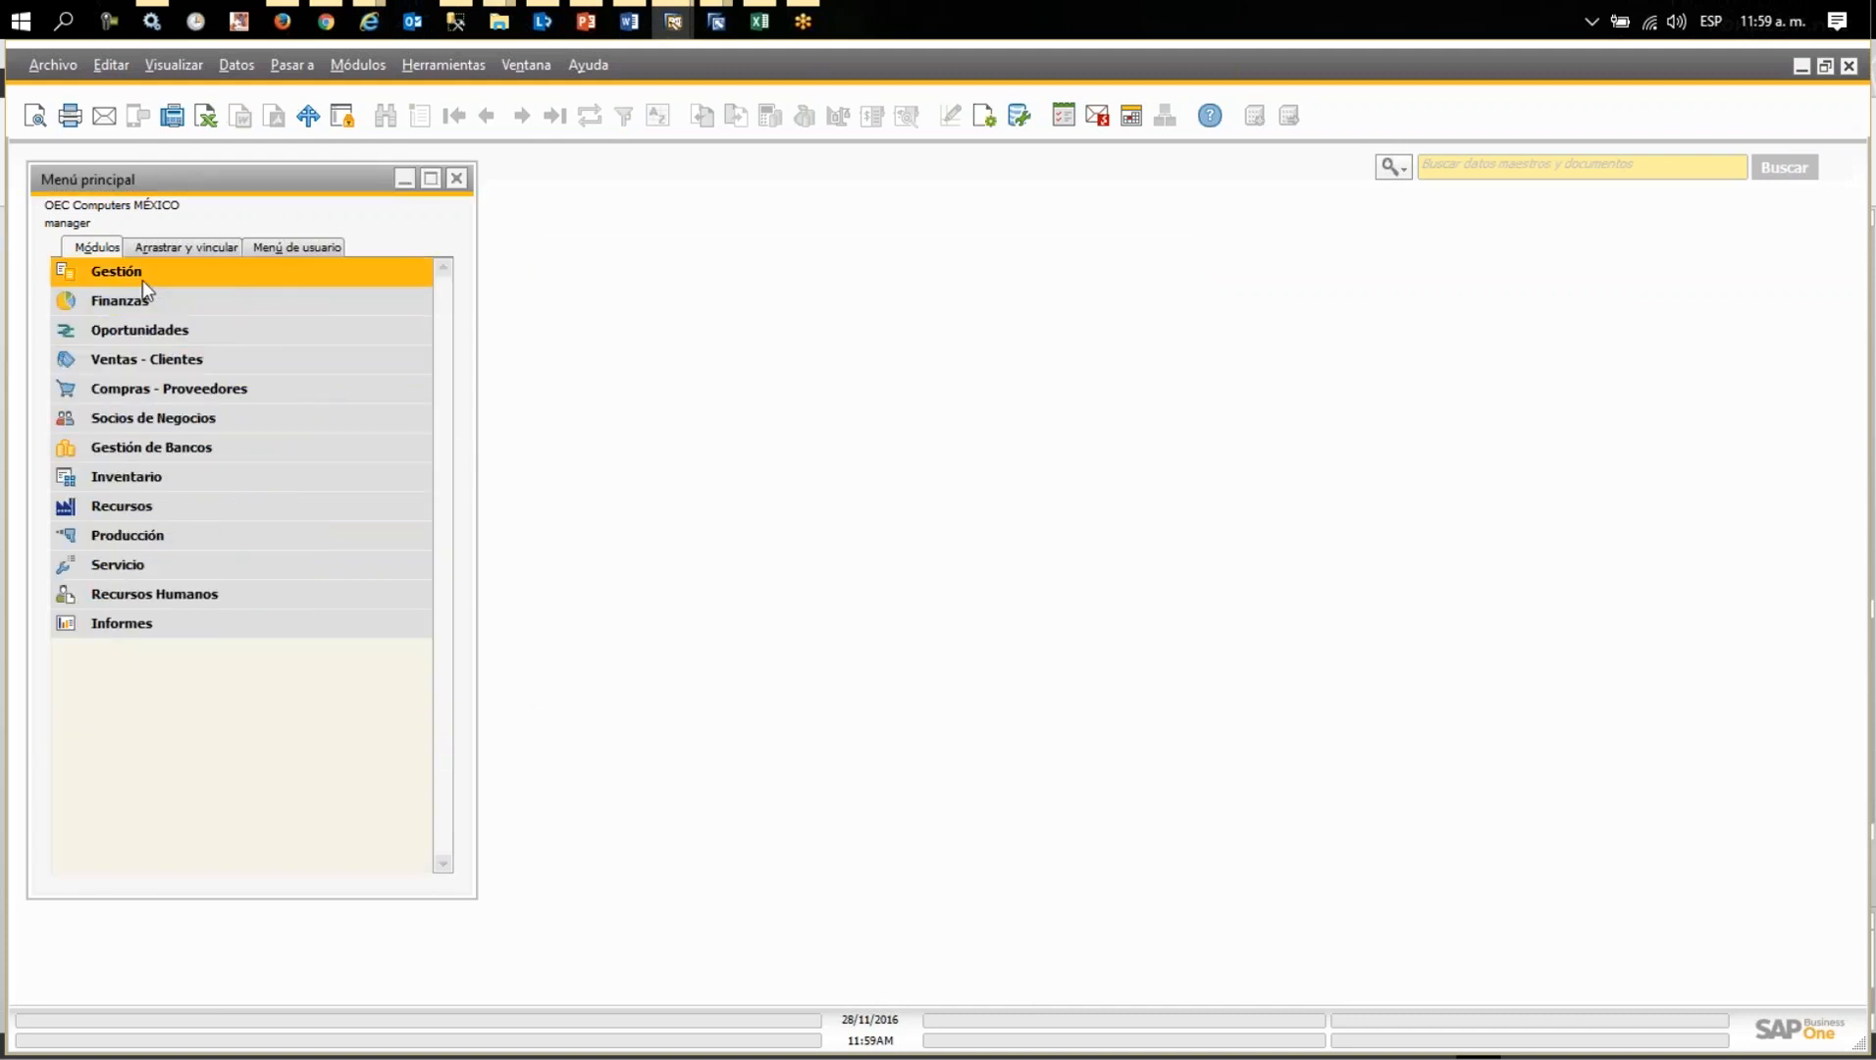
left_click(125, 307)
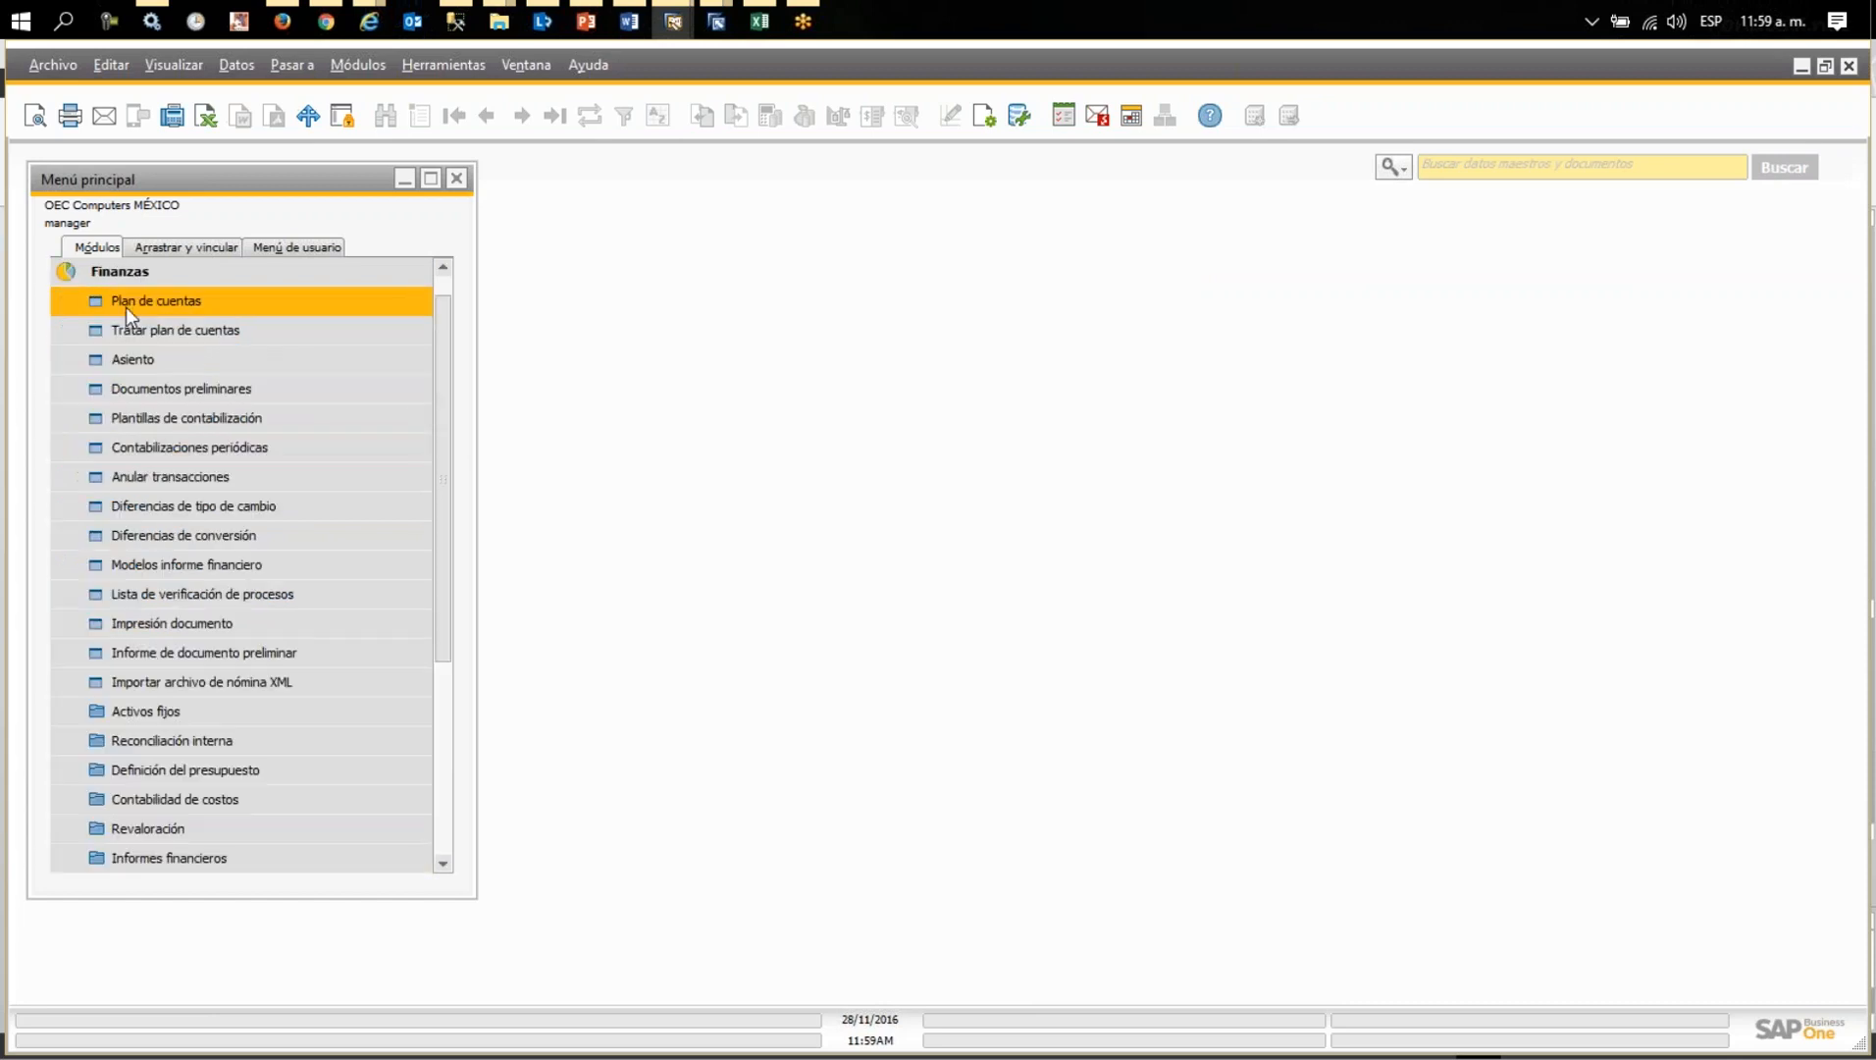
left_click(125, 312)
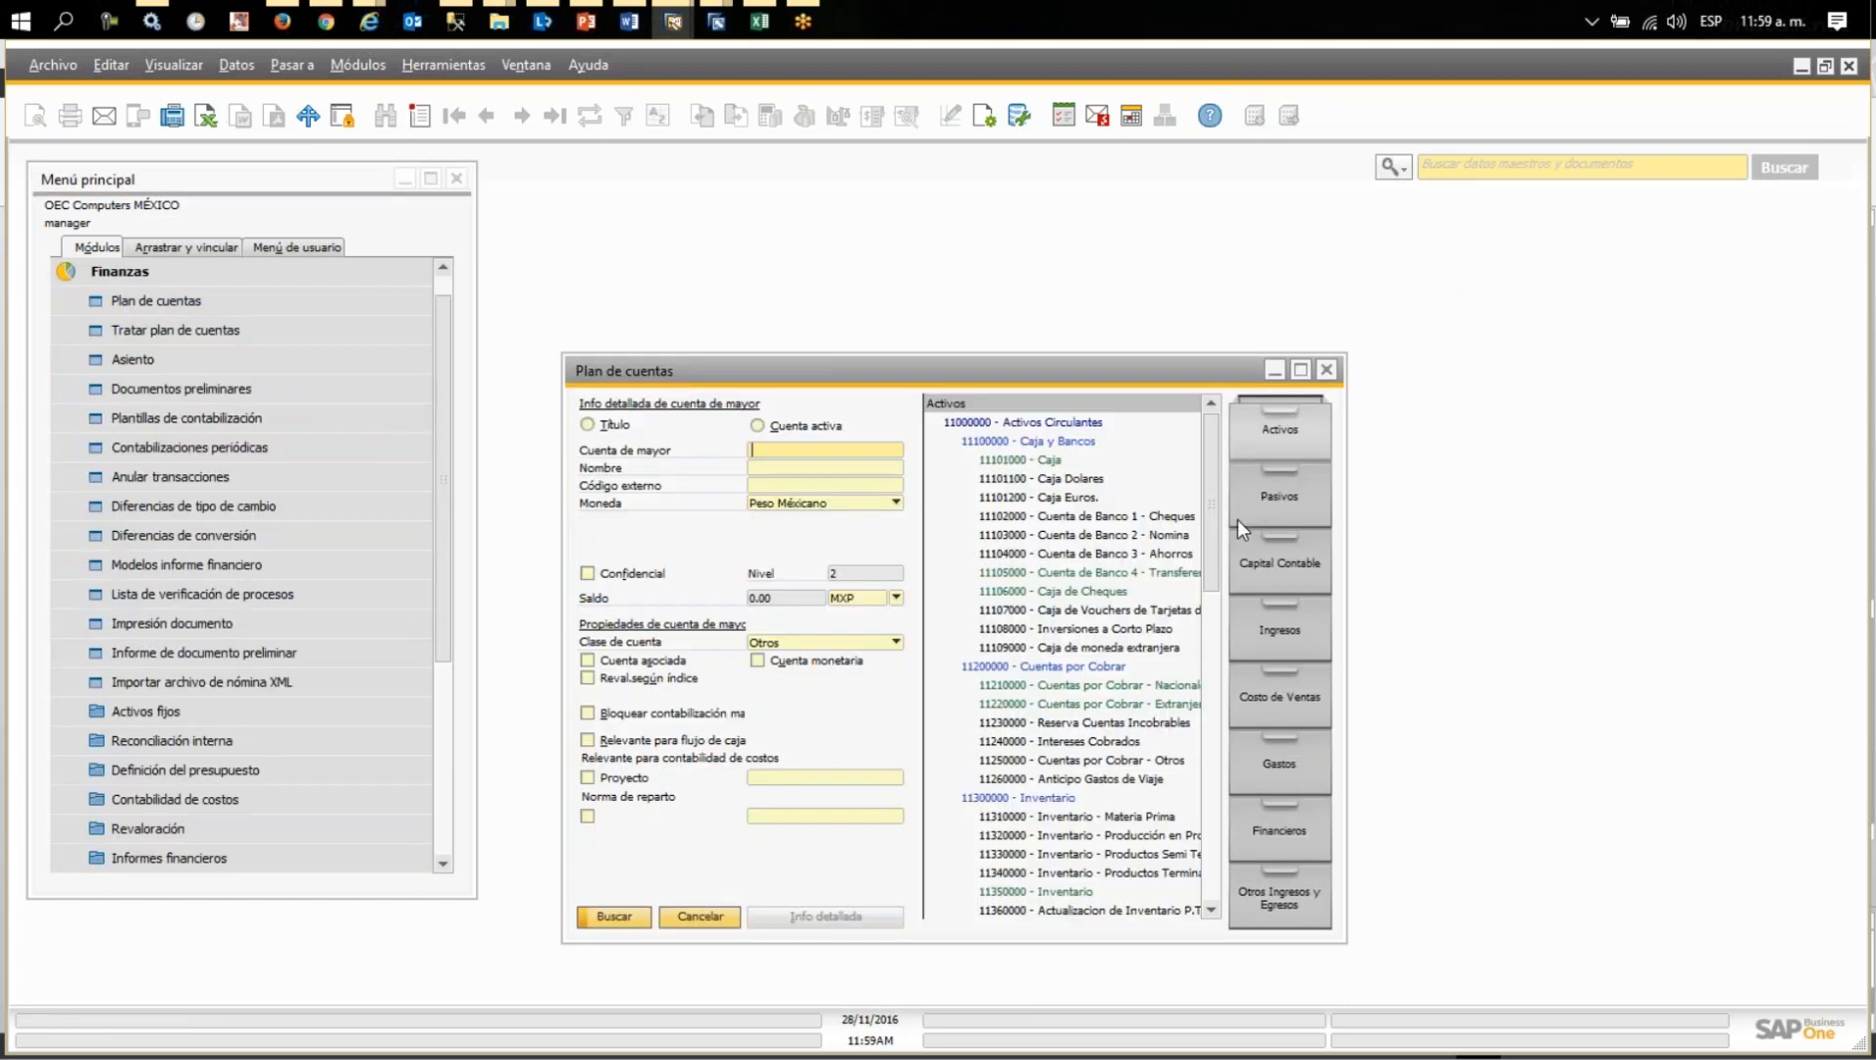
left_click(1279, 579)
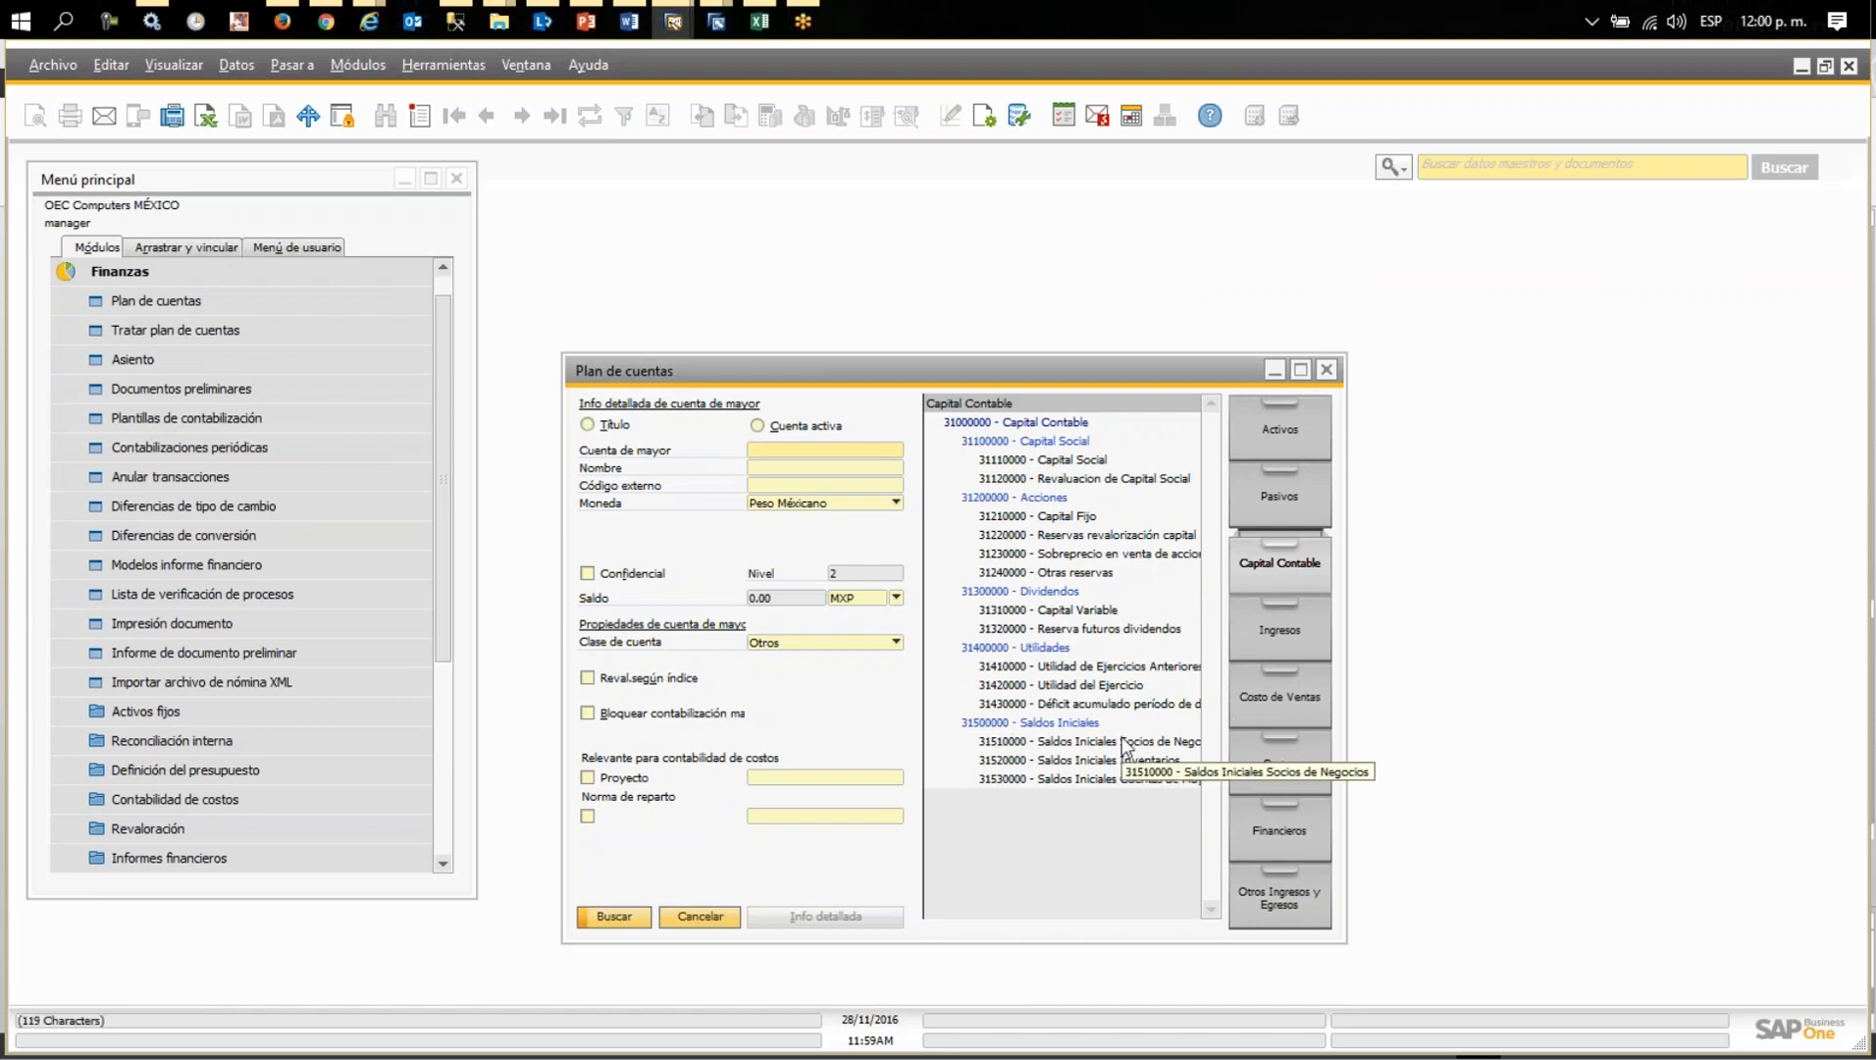
- Enlarge the Plan de cuentas window and start a new active account under 31400000 - Utilidades
left_click(1052, 650)
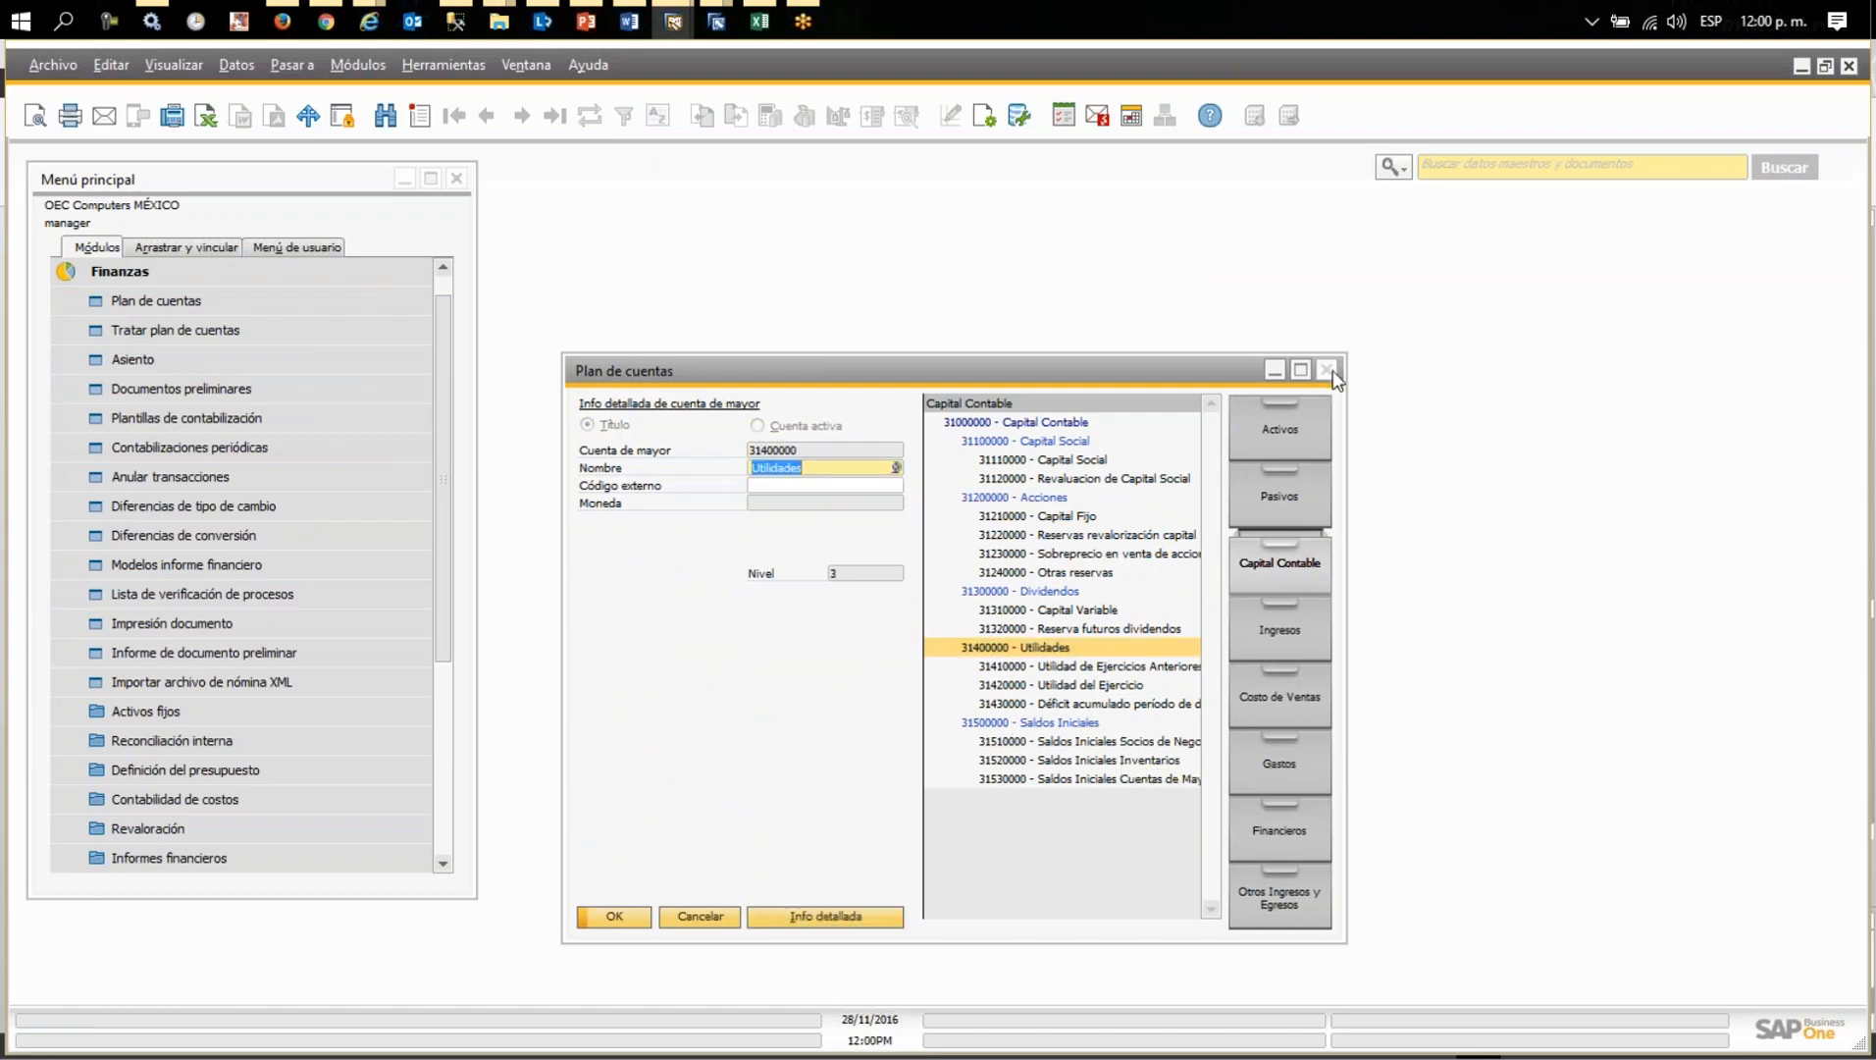
left_click(1300, 369)
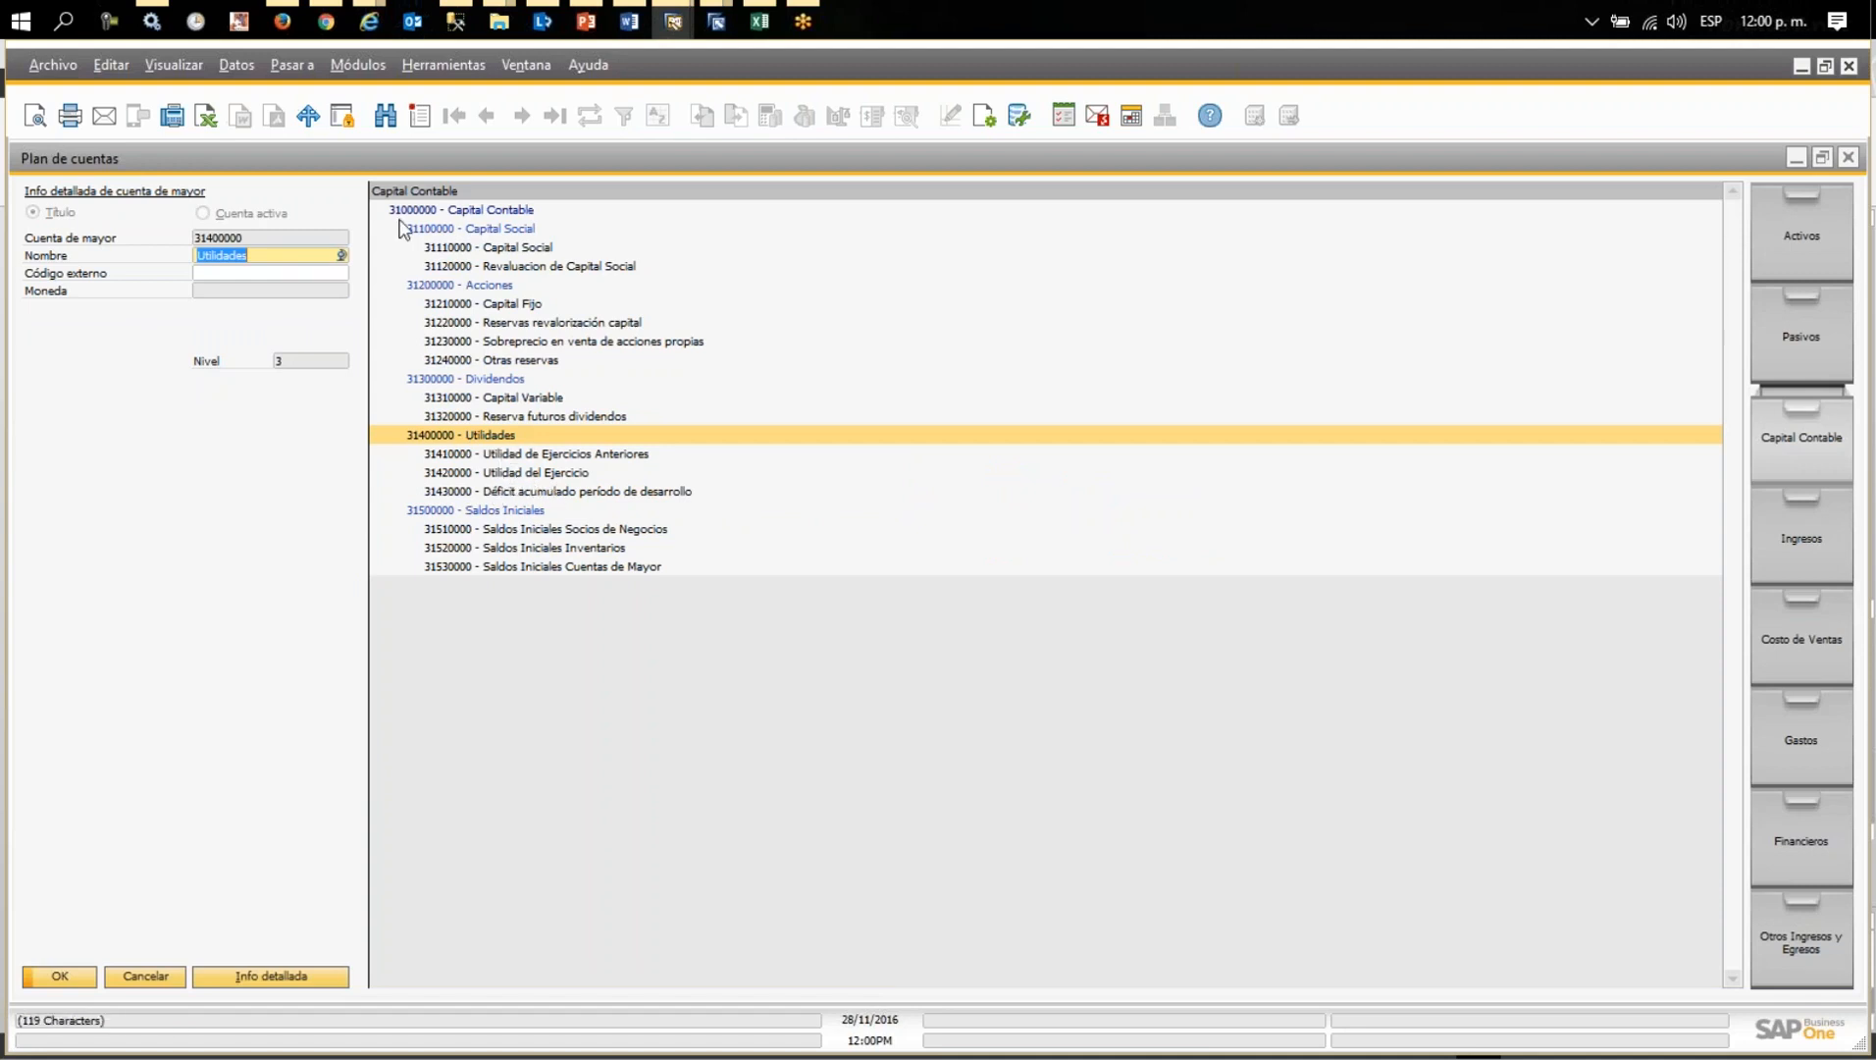
left_click(422, 116)
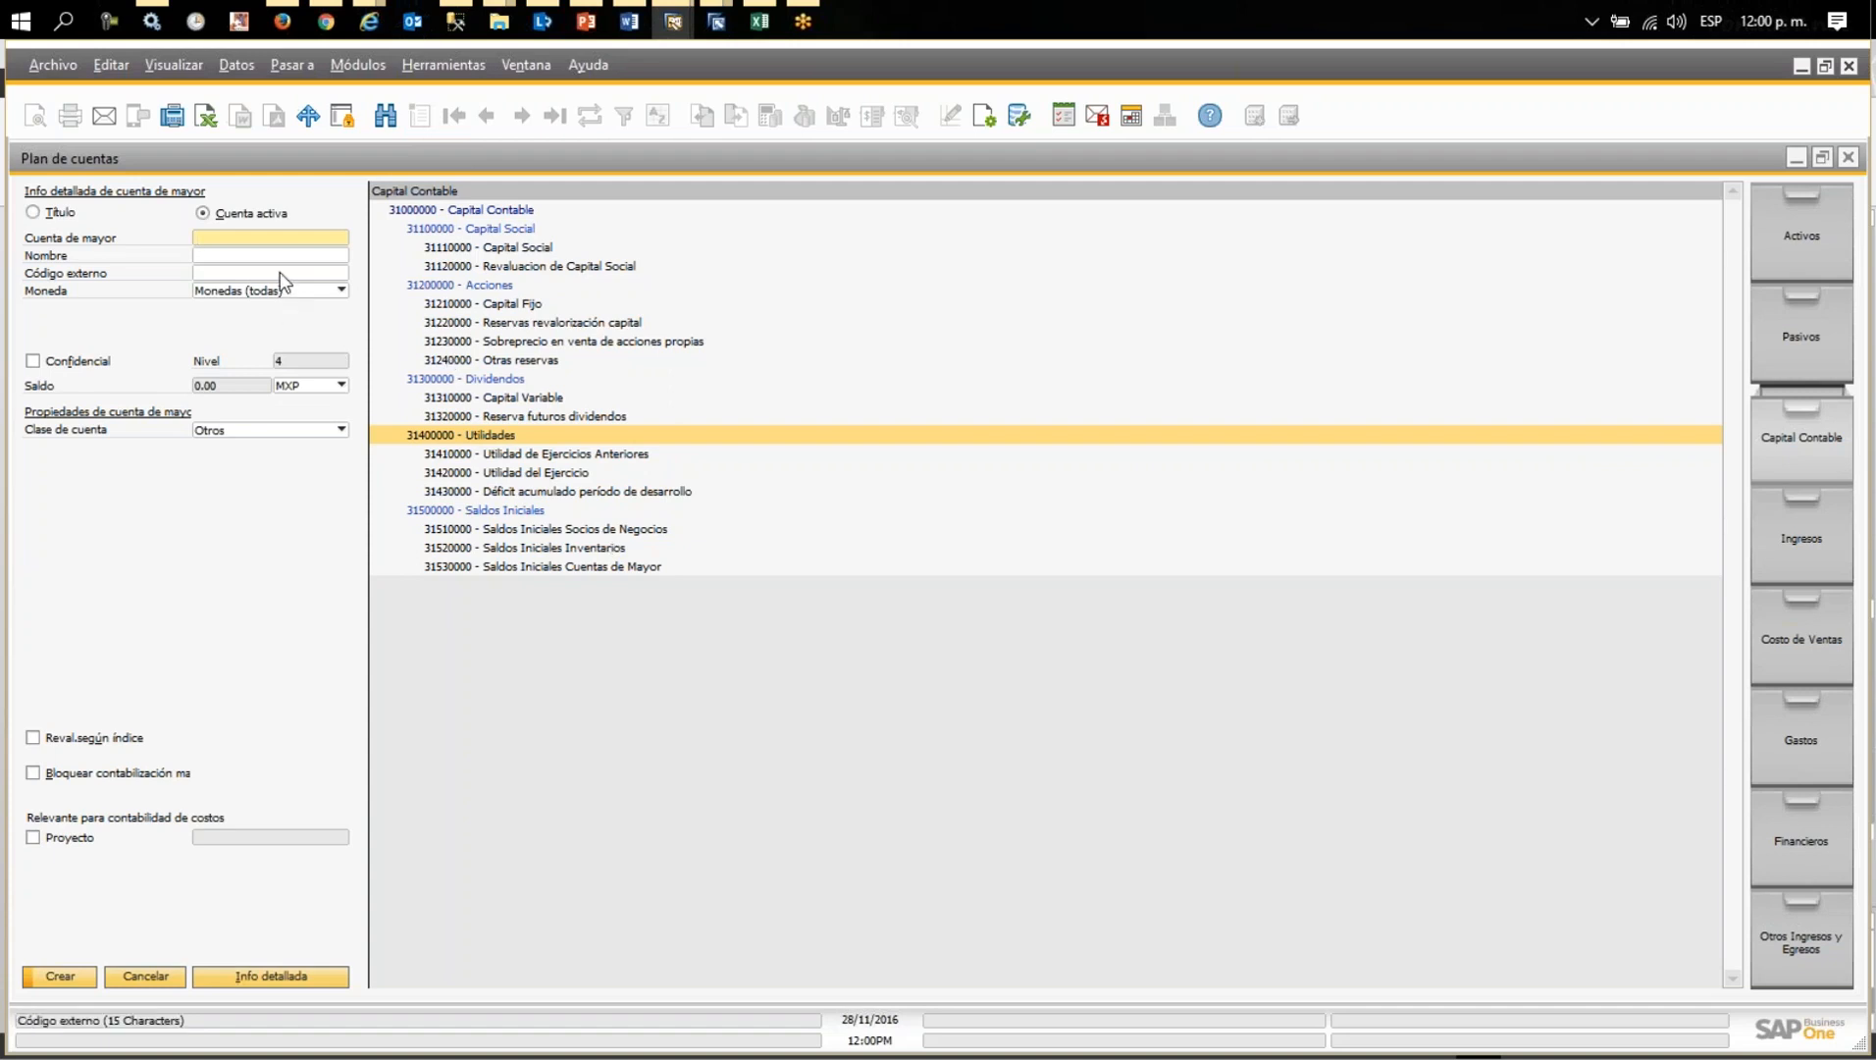
type("CIE")
key("BackSpace")
key("BackSpace")
key("BackSpace")
type("UTILIDAD EJERCI")
key("BackSpace")
key("BackSpace")
key("BackSpace")
key("BackSpace")
key("BackSpace")
key("BackSpace")
key("BackSpace")
key("BackSpace")
key("BackSpace")
key("BackSpace")
key("BackSpace")
key("BackSpace")
key("BackSpace")
key("BackSpace")
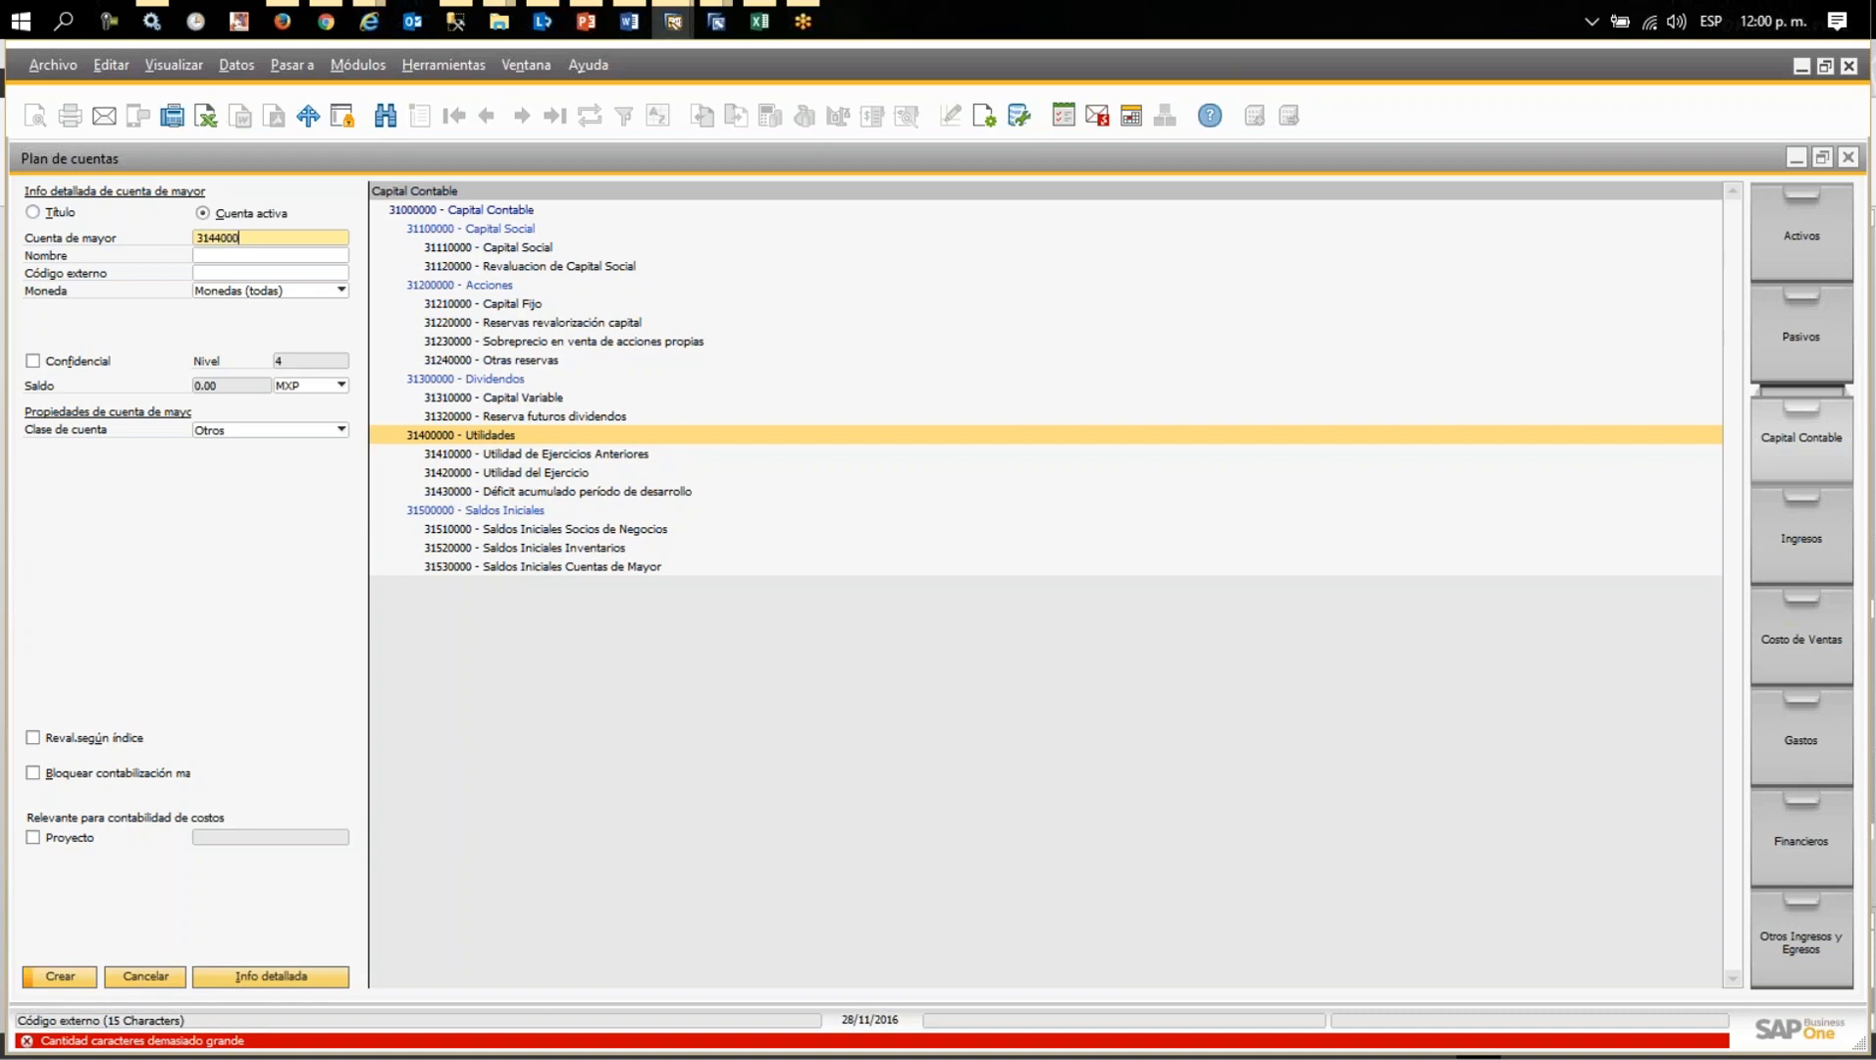
- Create the active account with code 31440000 and the name UTILIDAD DEL EJERCICIO 2016 under Utilidades
left_click(269, 255)
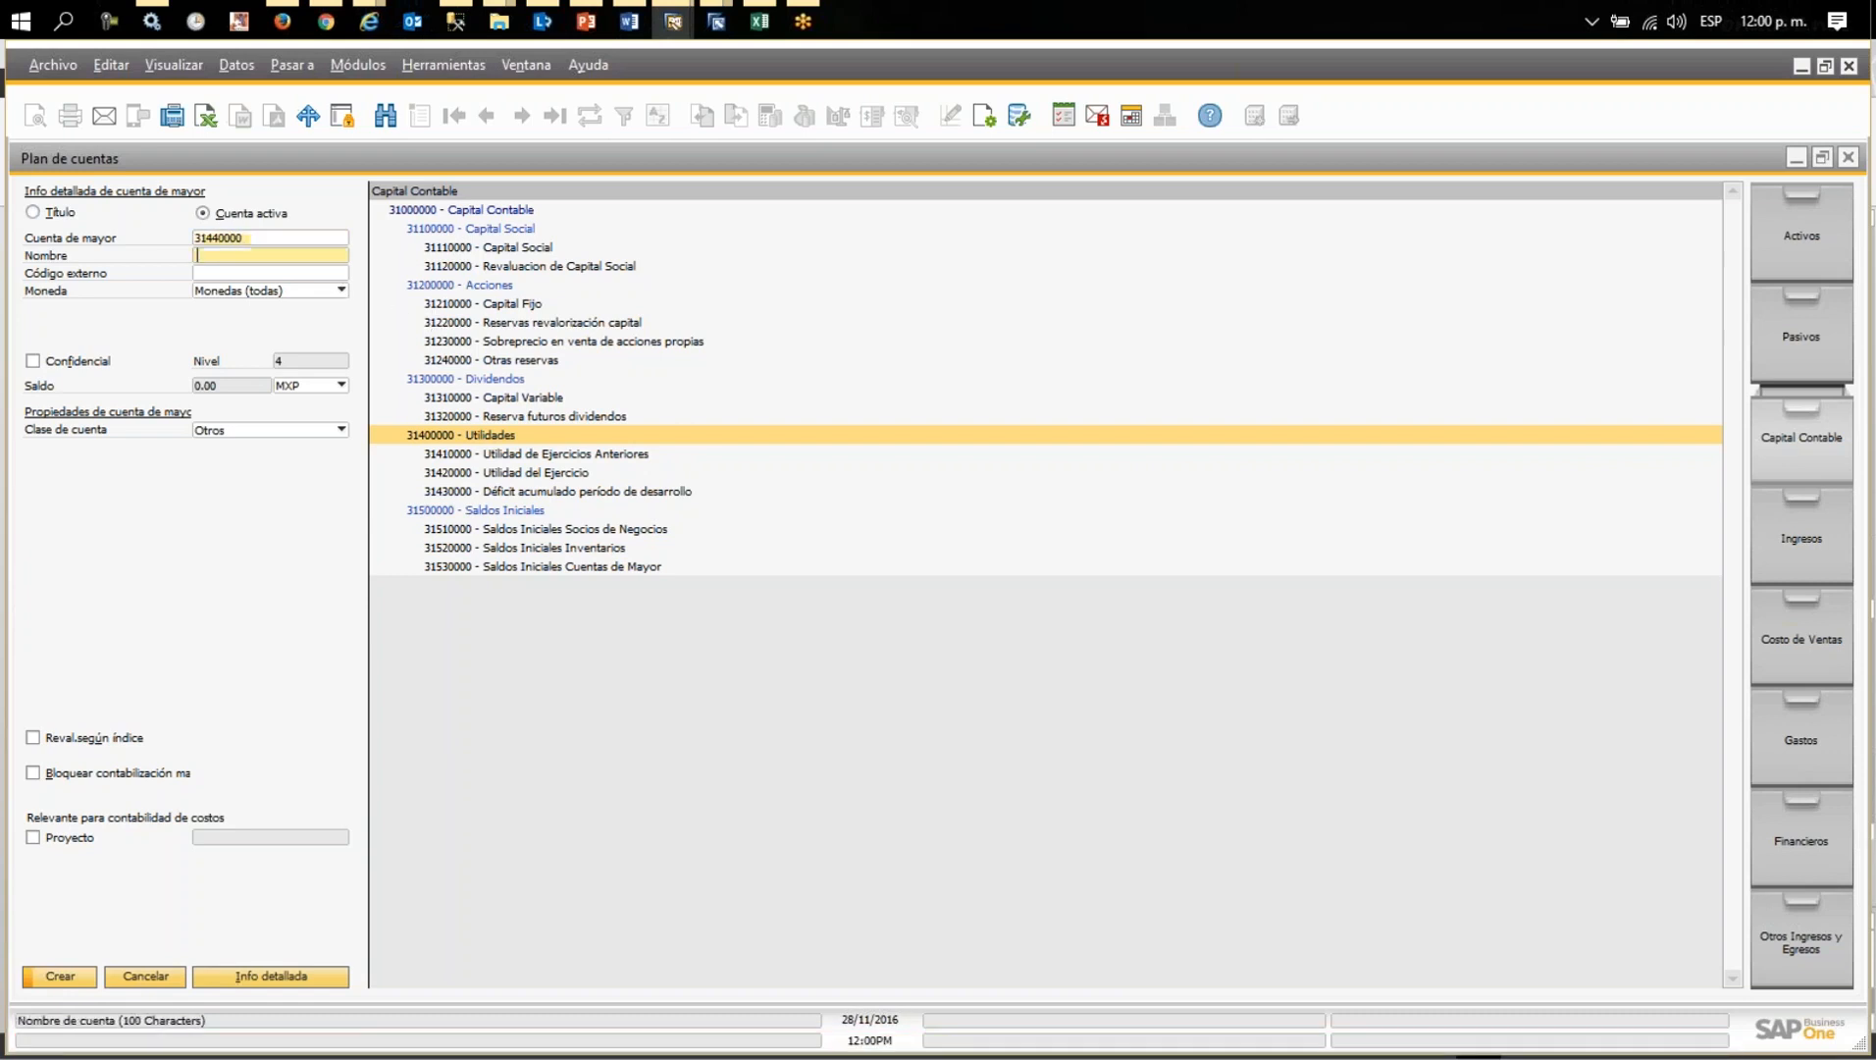
type("uti")
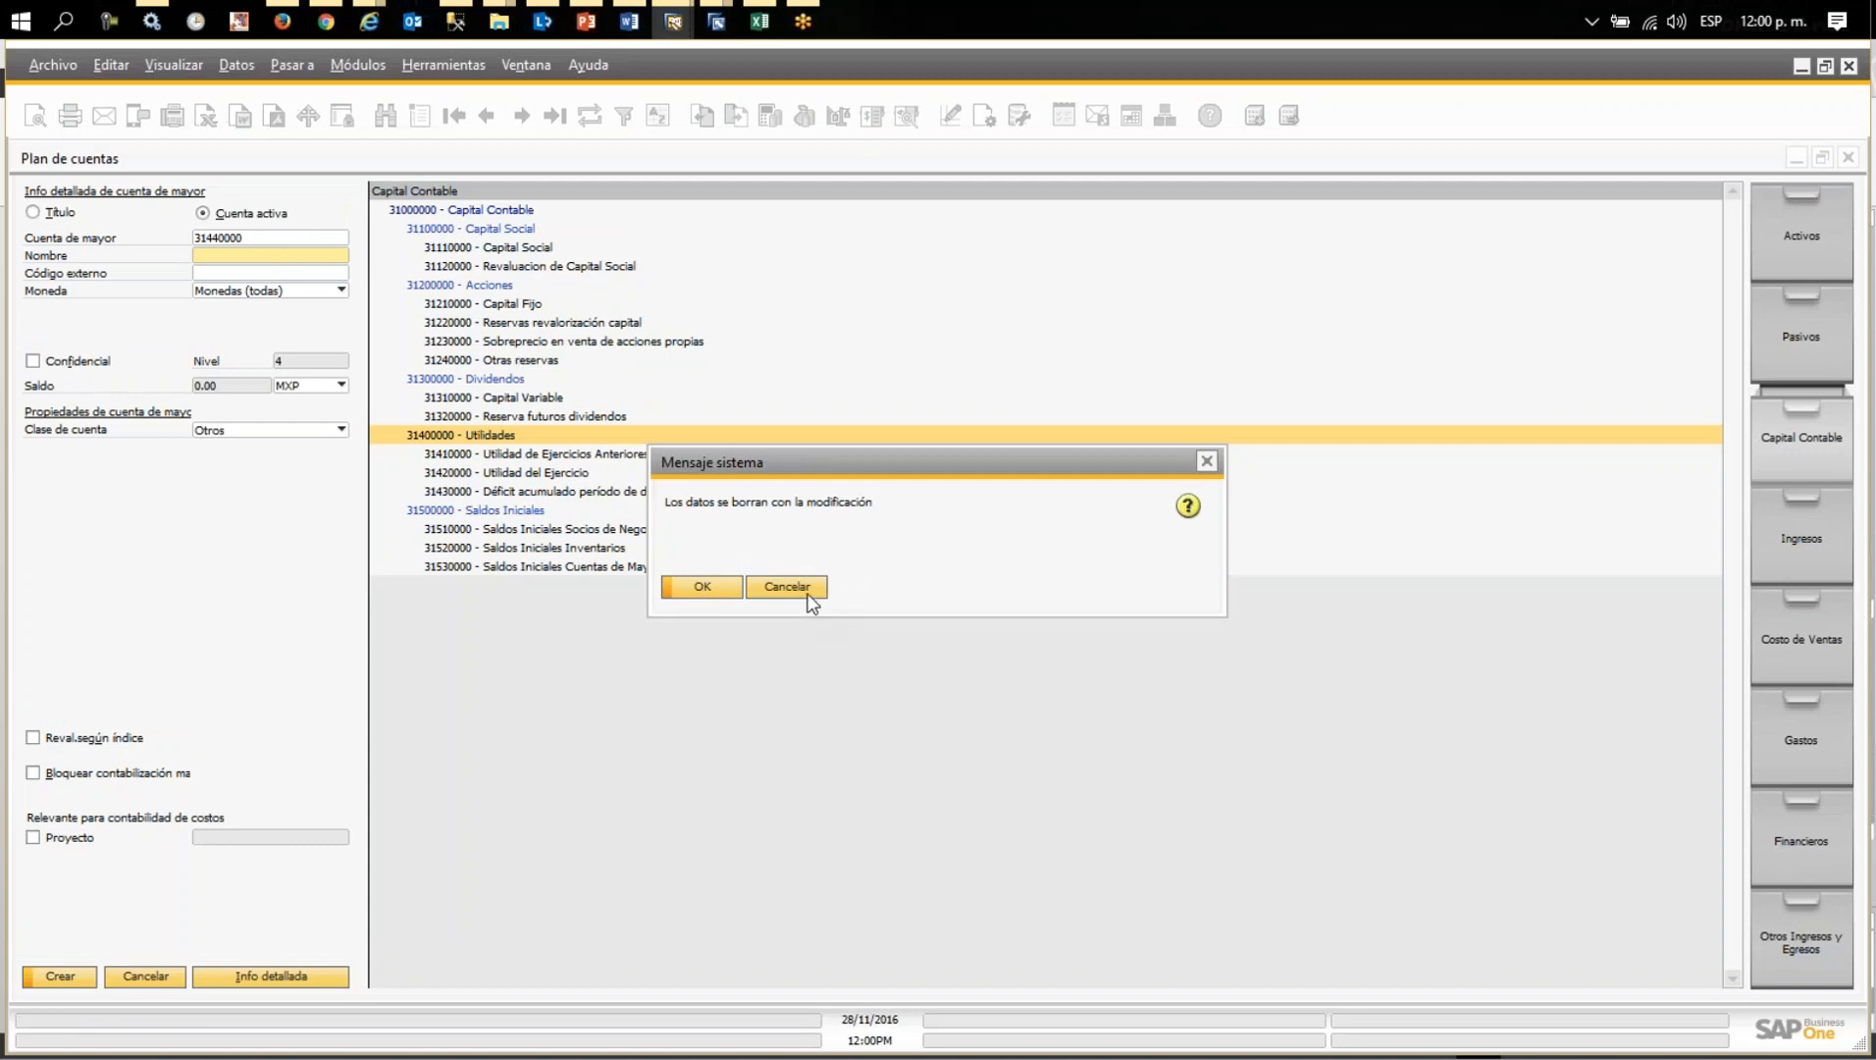
left_click(807, 592)
type("UTILIDAD ")
type("DEL EJERCICIO 2")
type("016")
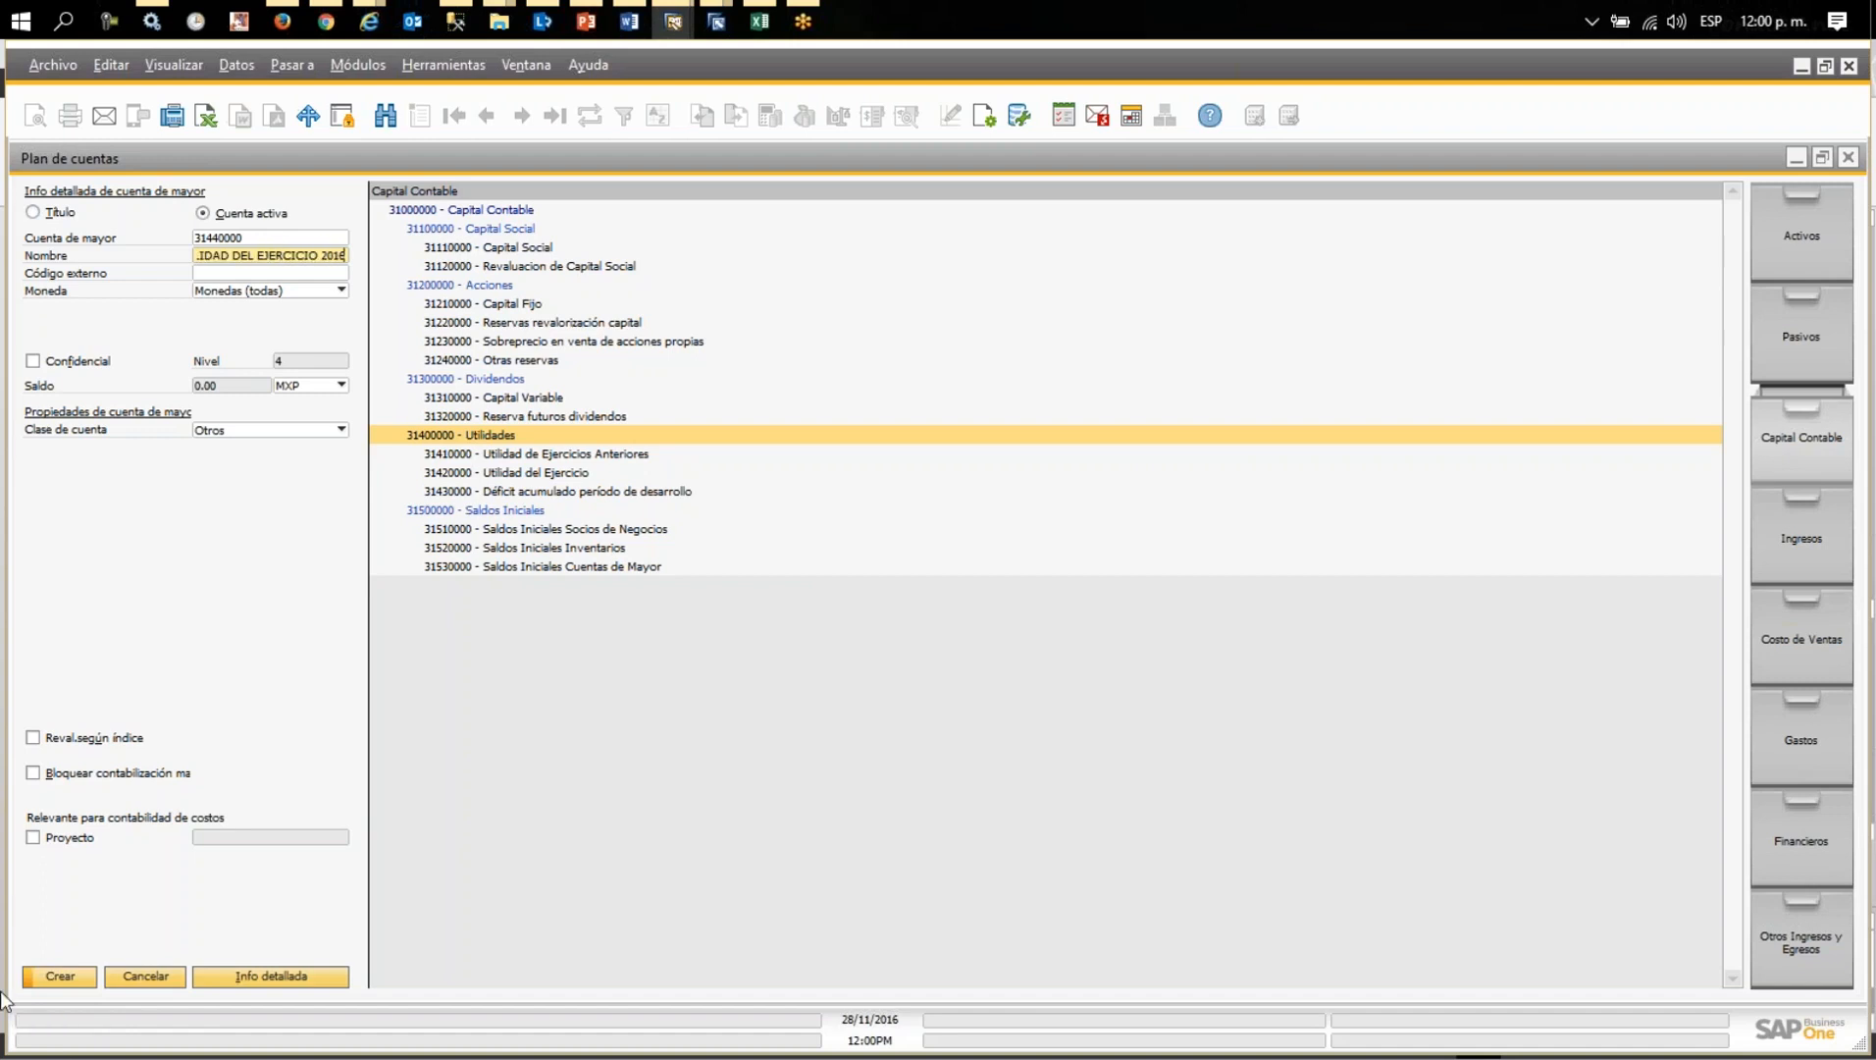
left_click(69, 979)
left_click(292, 389)
left_click(68, 977)
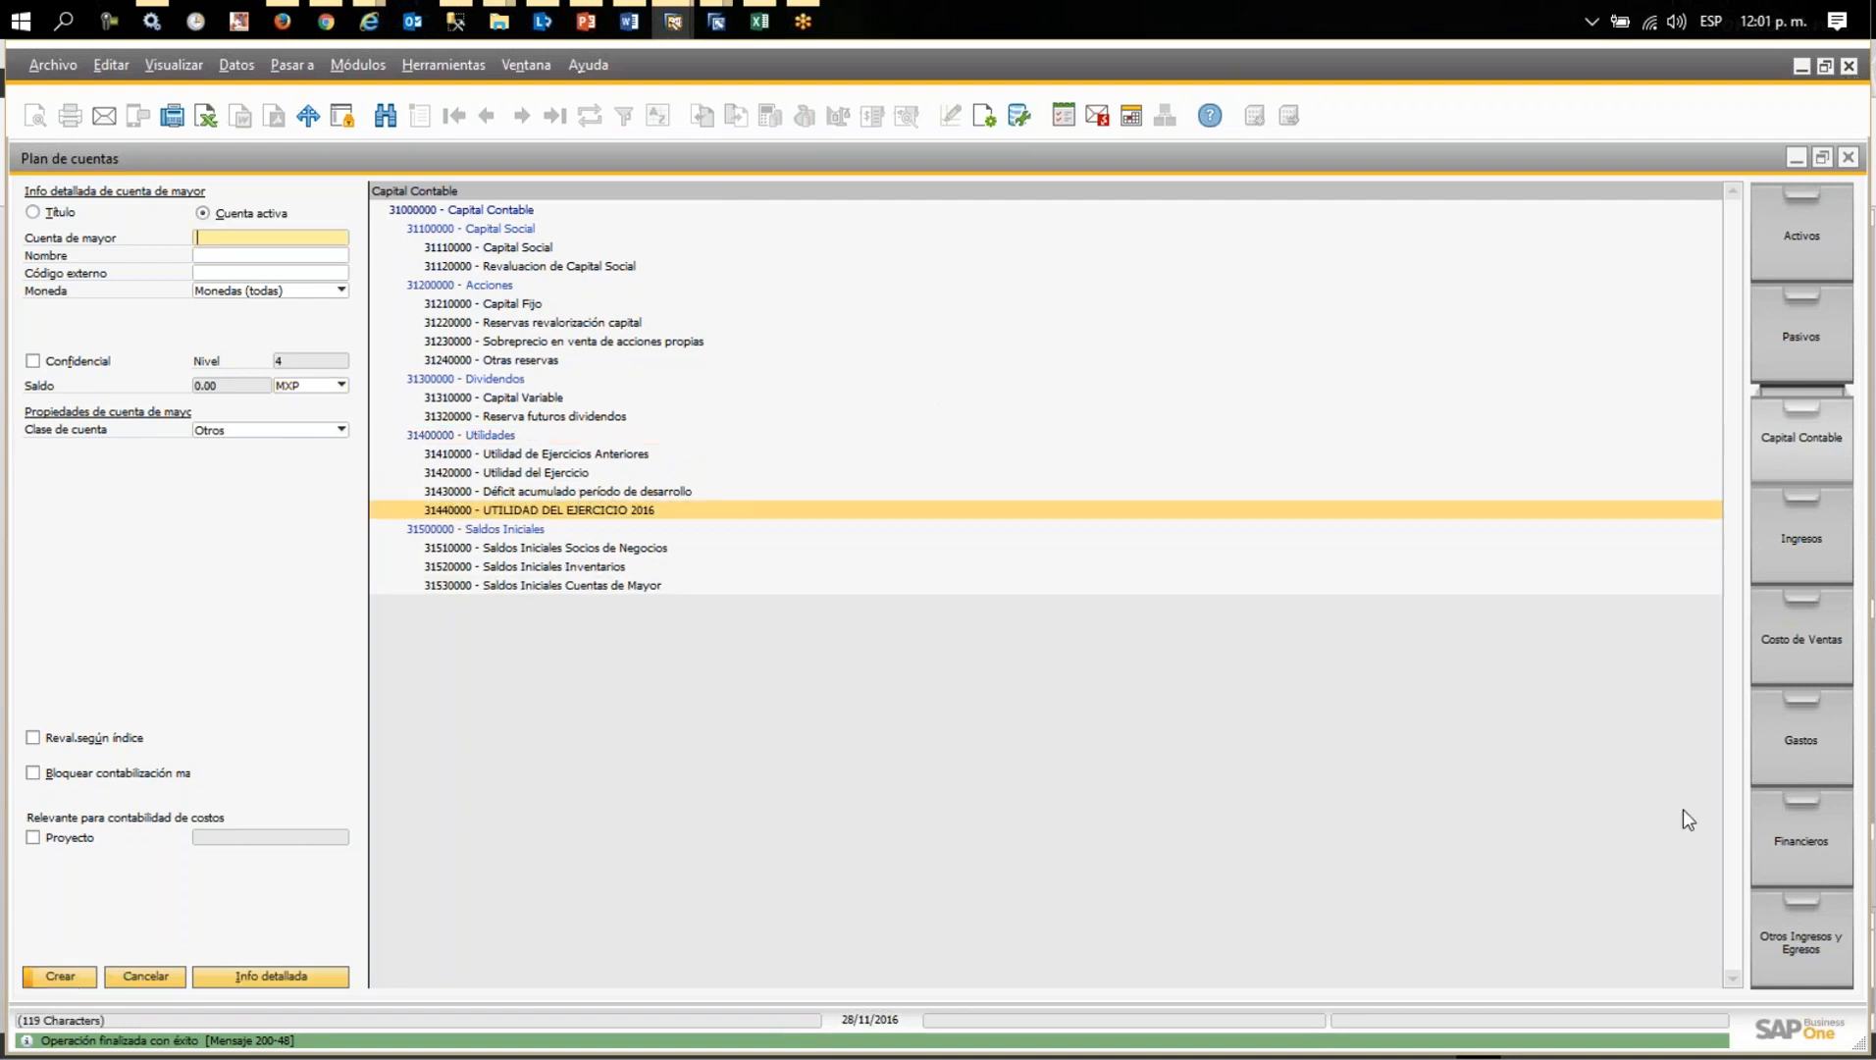
- Show the Otros Ingresos y Egresos accounts in the Plan de cuentas
left_click(1825, 945)
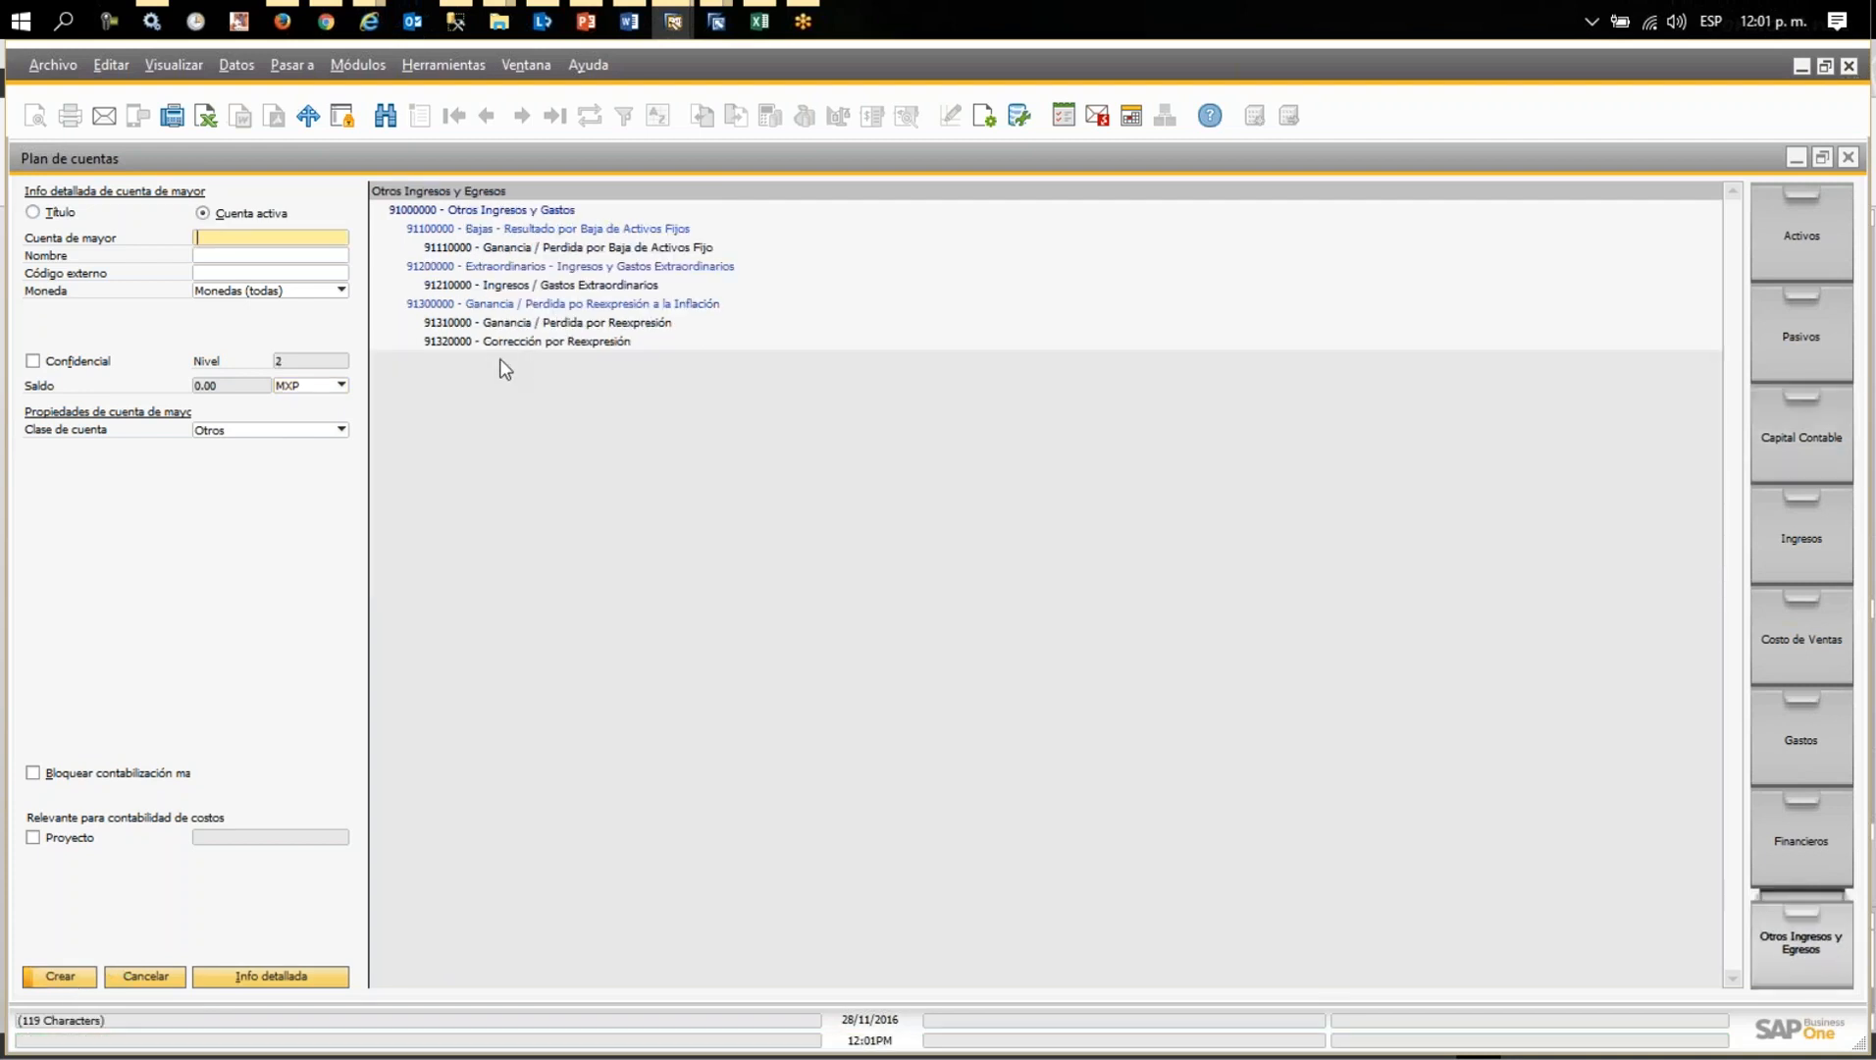
left_click(475, 307)
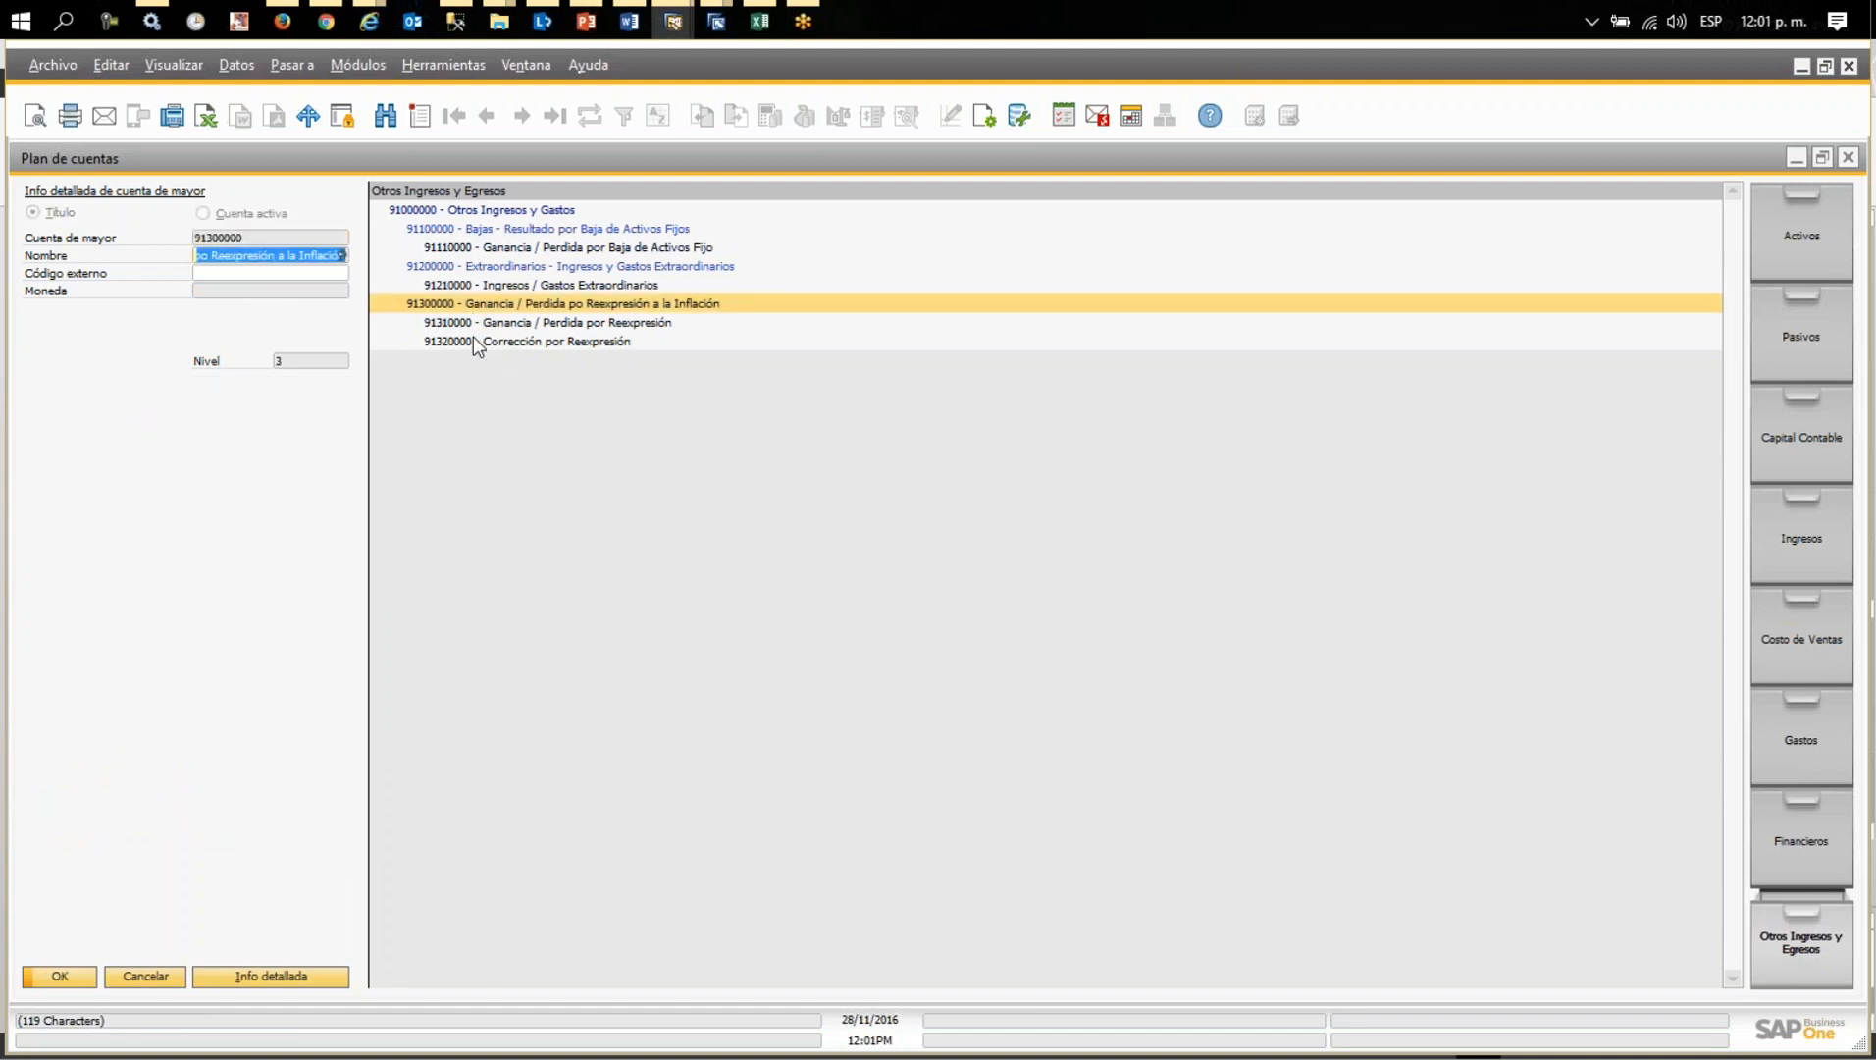
left_click(426, 115)
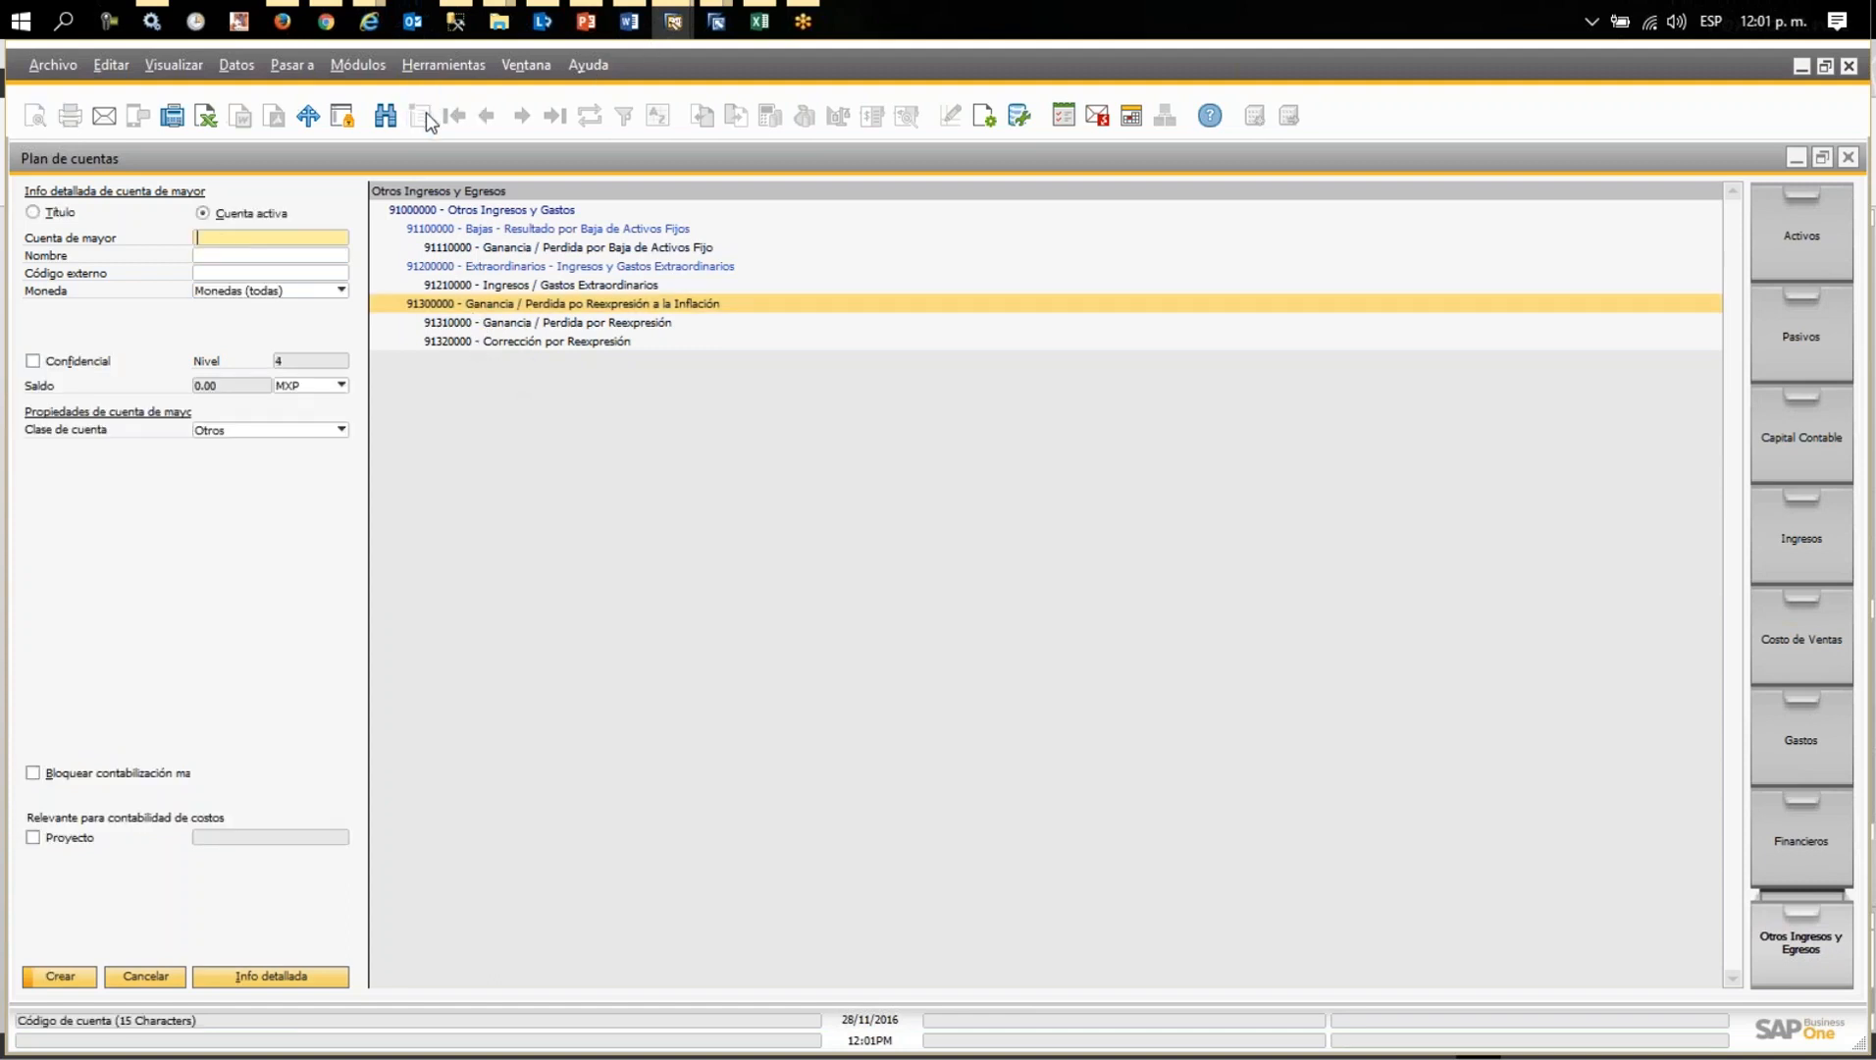
left_click(45, 213)
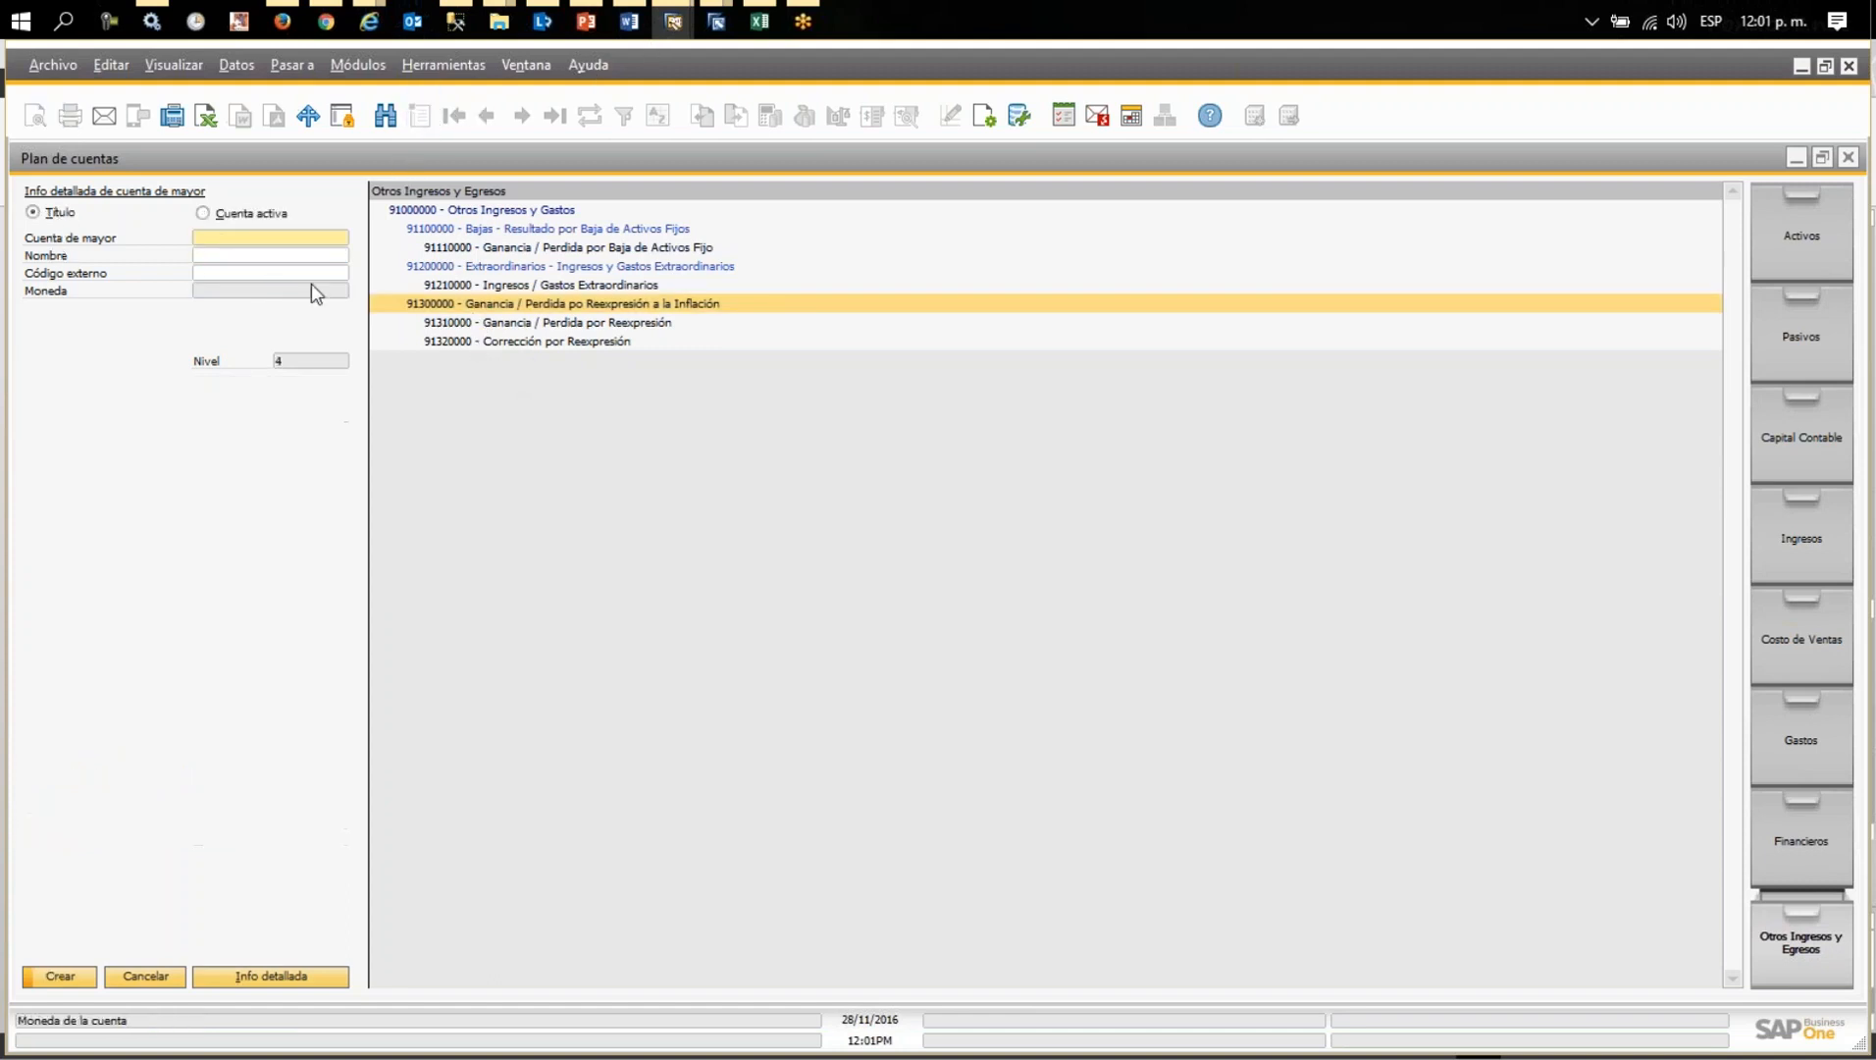
- Create a title account under 91000000 - Otros Ingresos y Gastos with code 91400000 and name CIERRE DE EJERCICIO
left_click(436, 212)
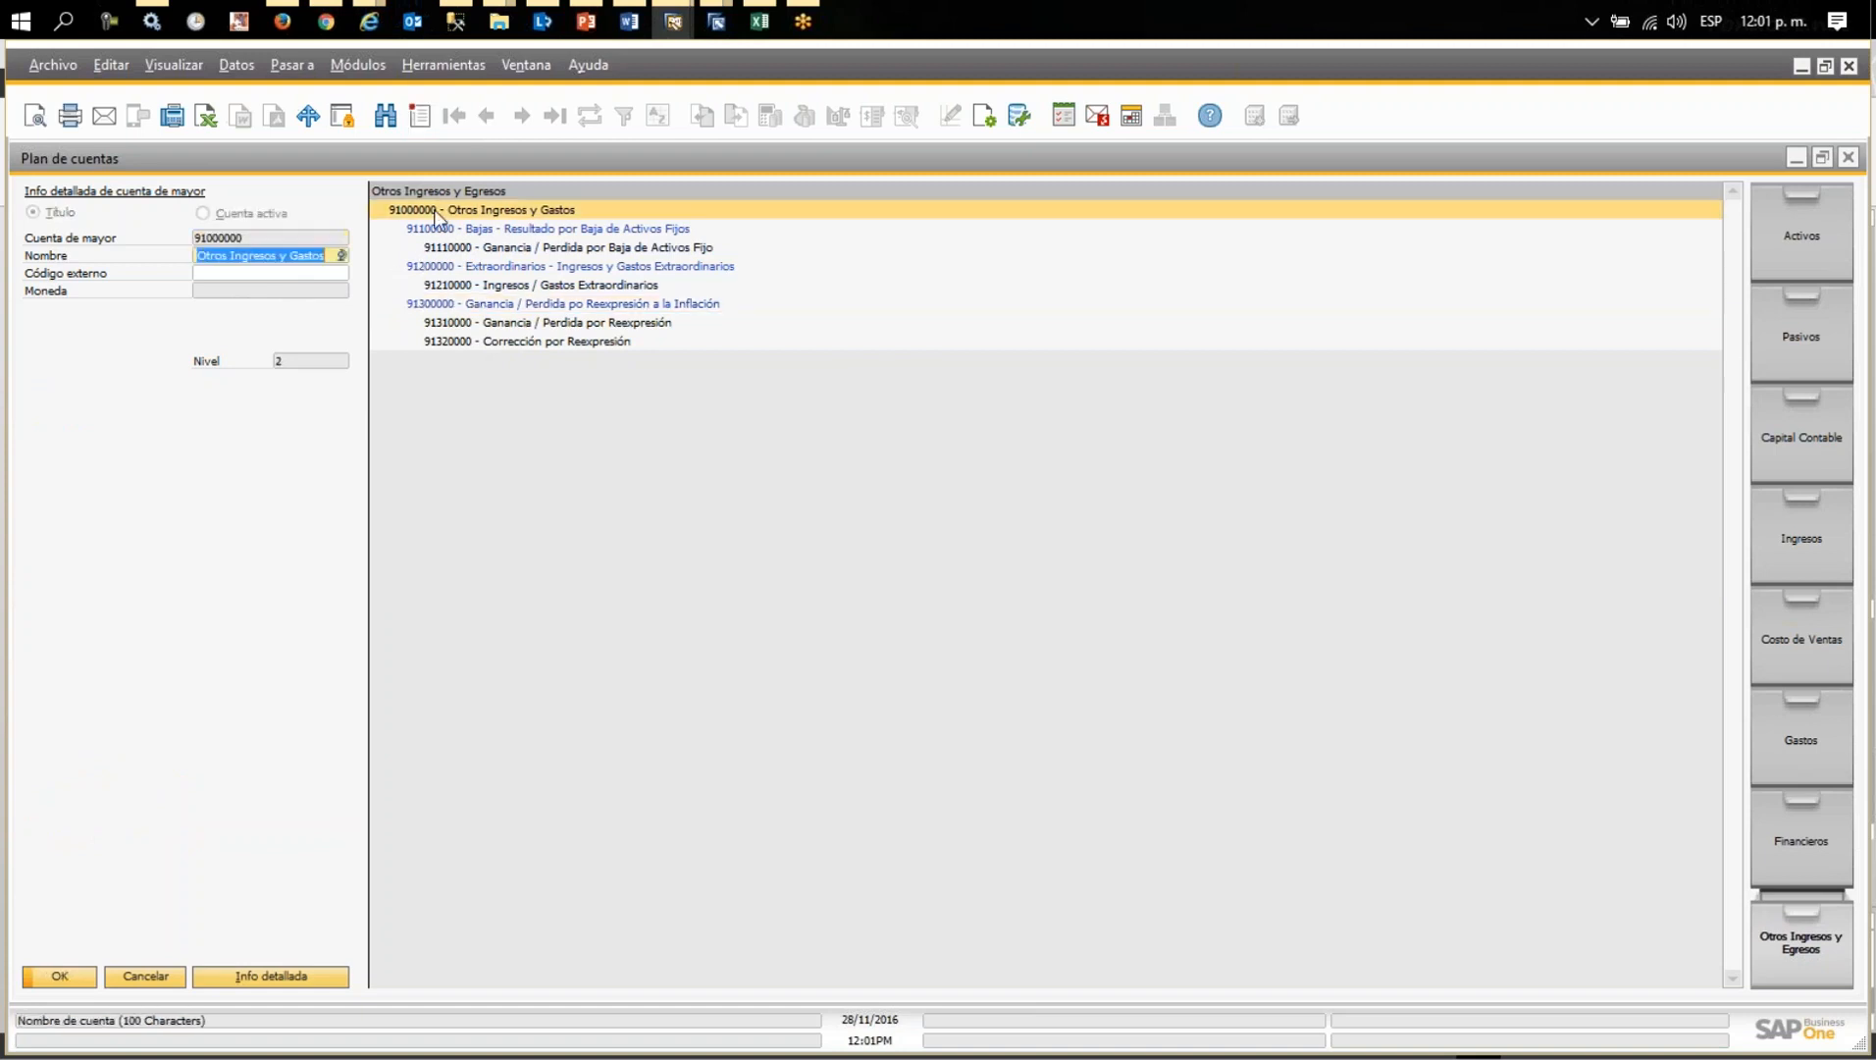
left_click(421, 117)
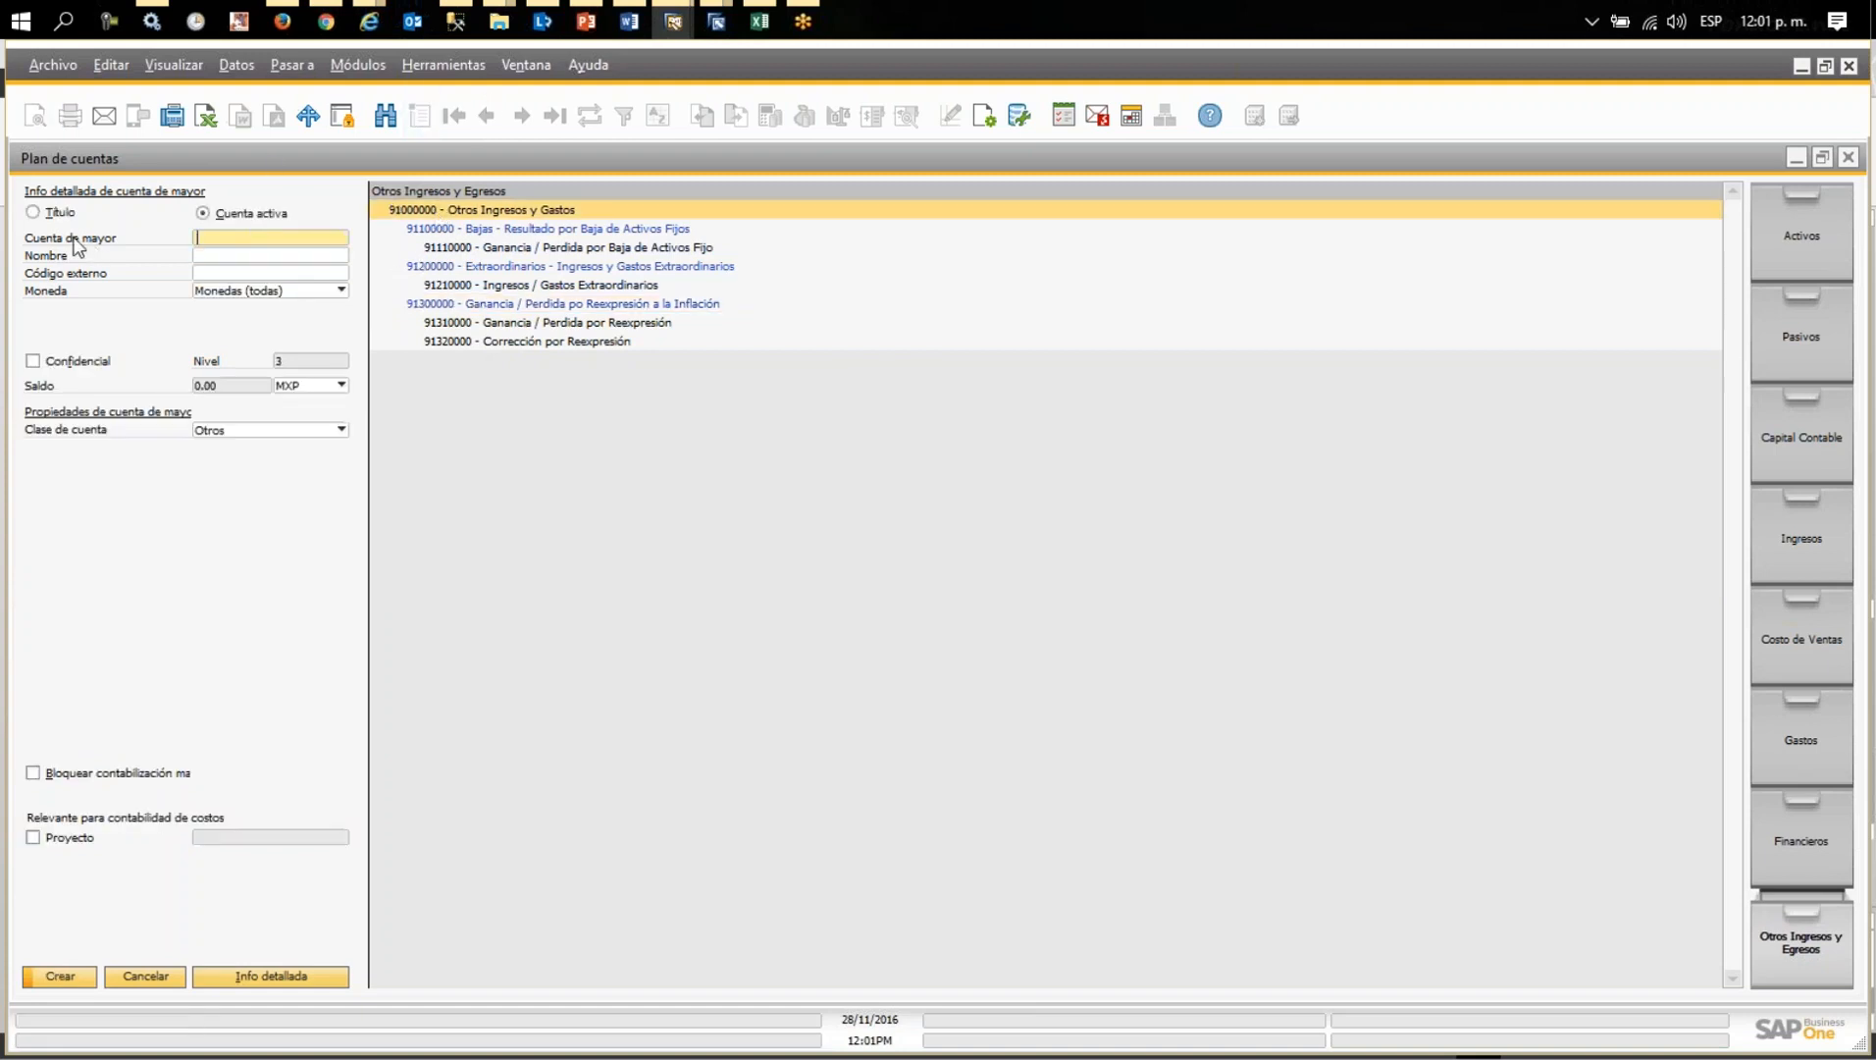
left_click(69, 213)
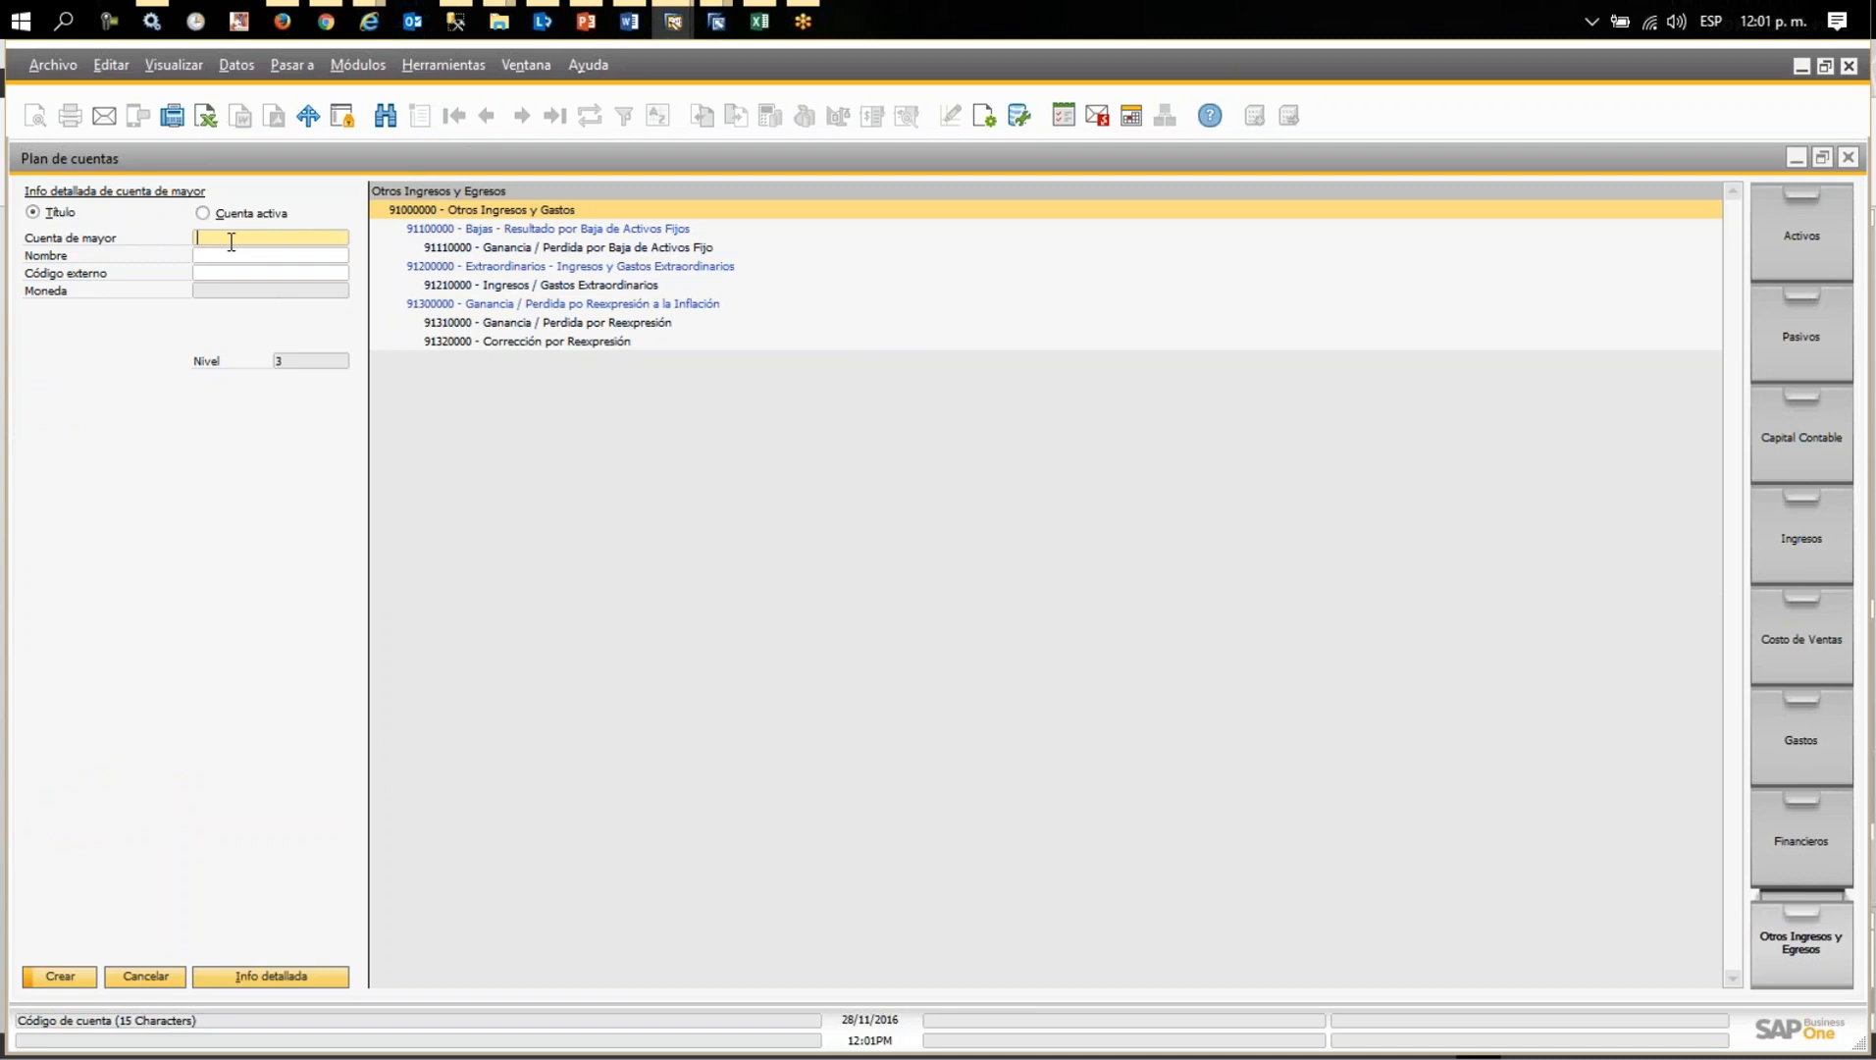
type("91400000")
left_click(251, 257)
type("CIERRE DE JE")
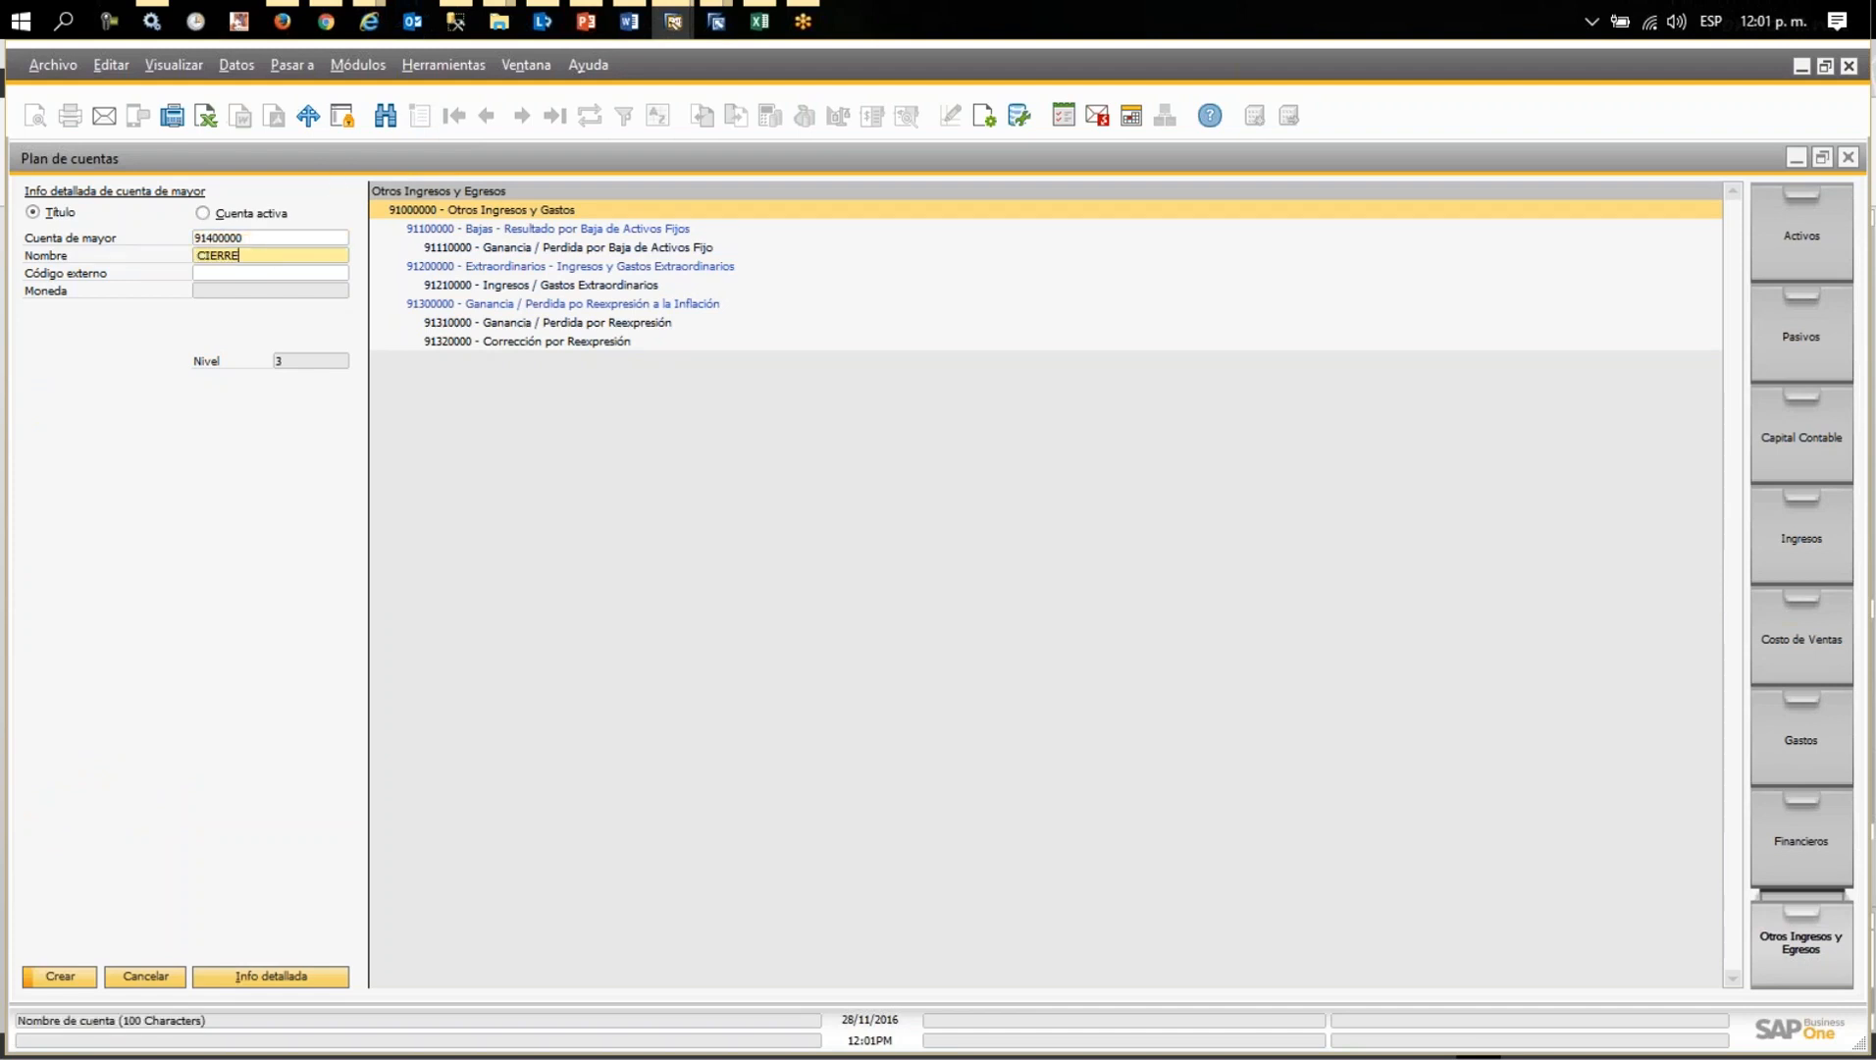
key("BackSpace")
key("BackSpace")
type("EJERCICIO")
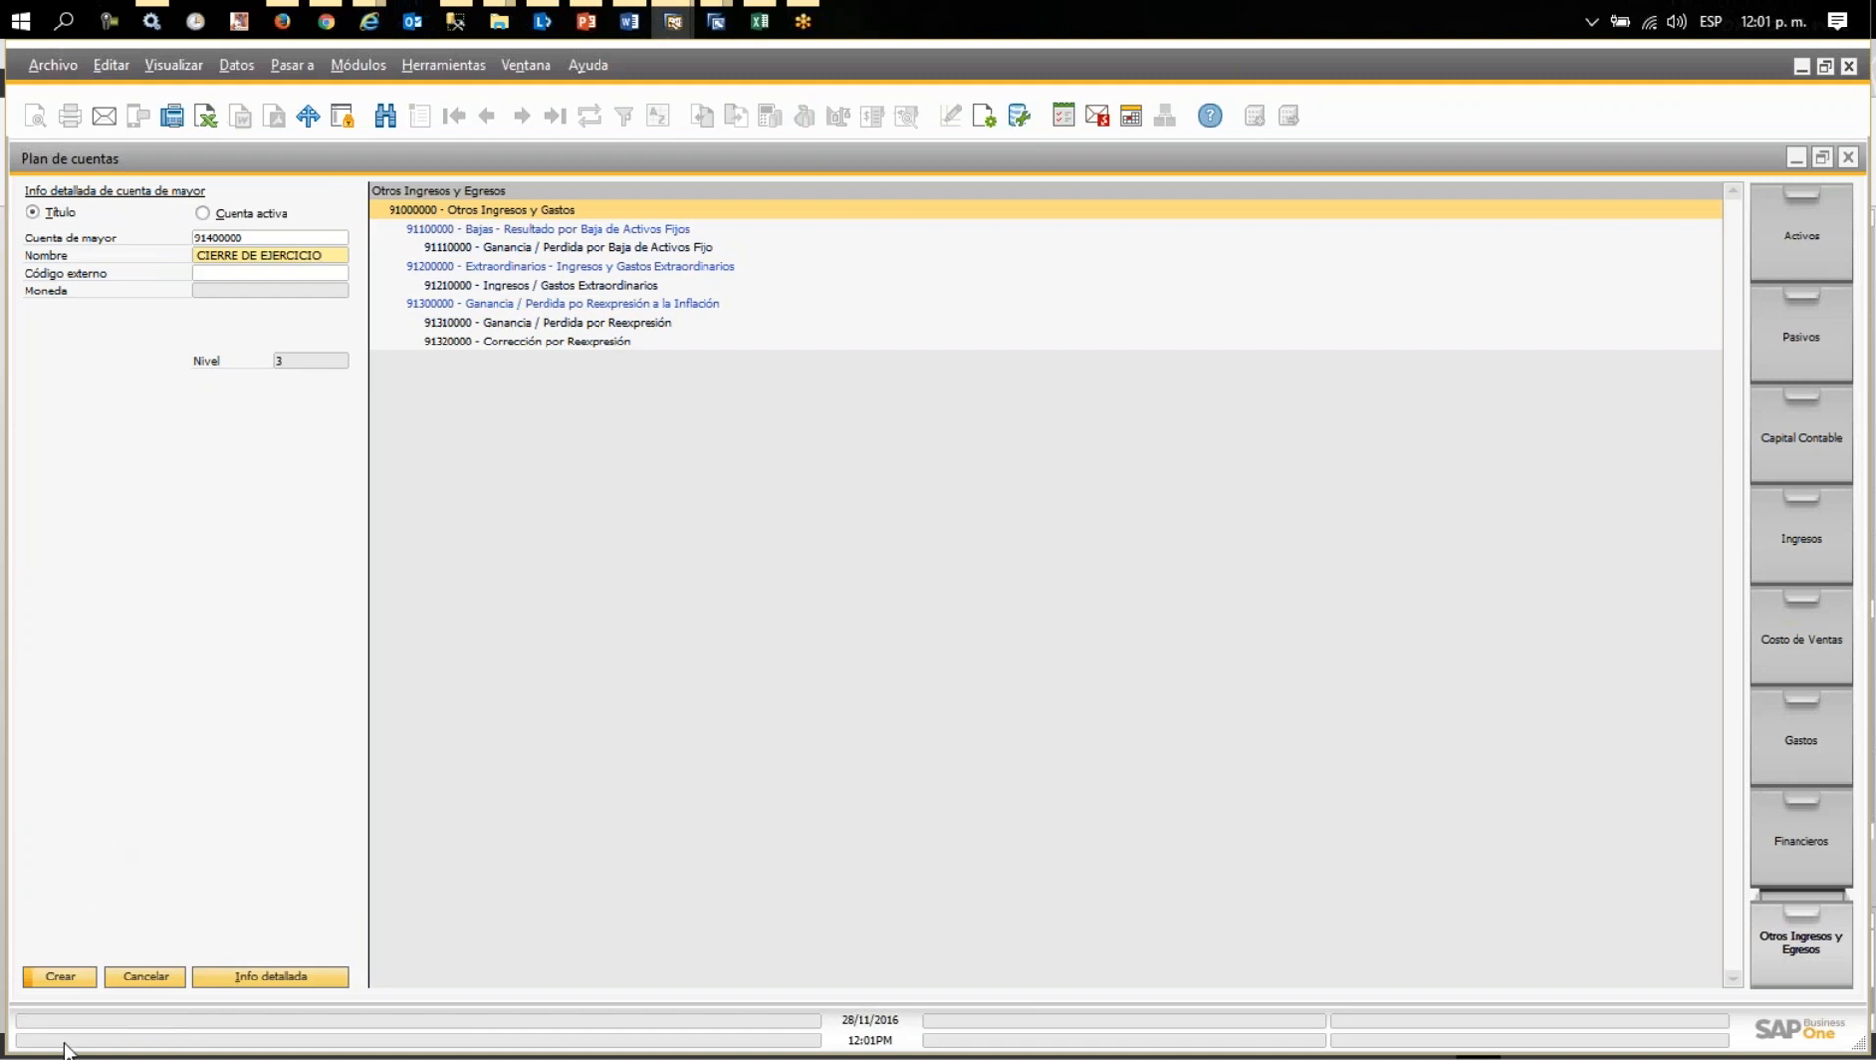
left_click(67, 978)
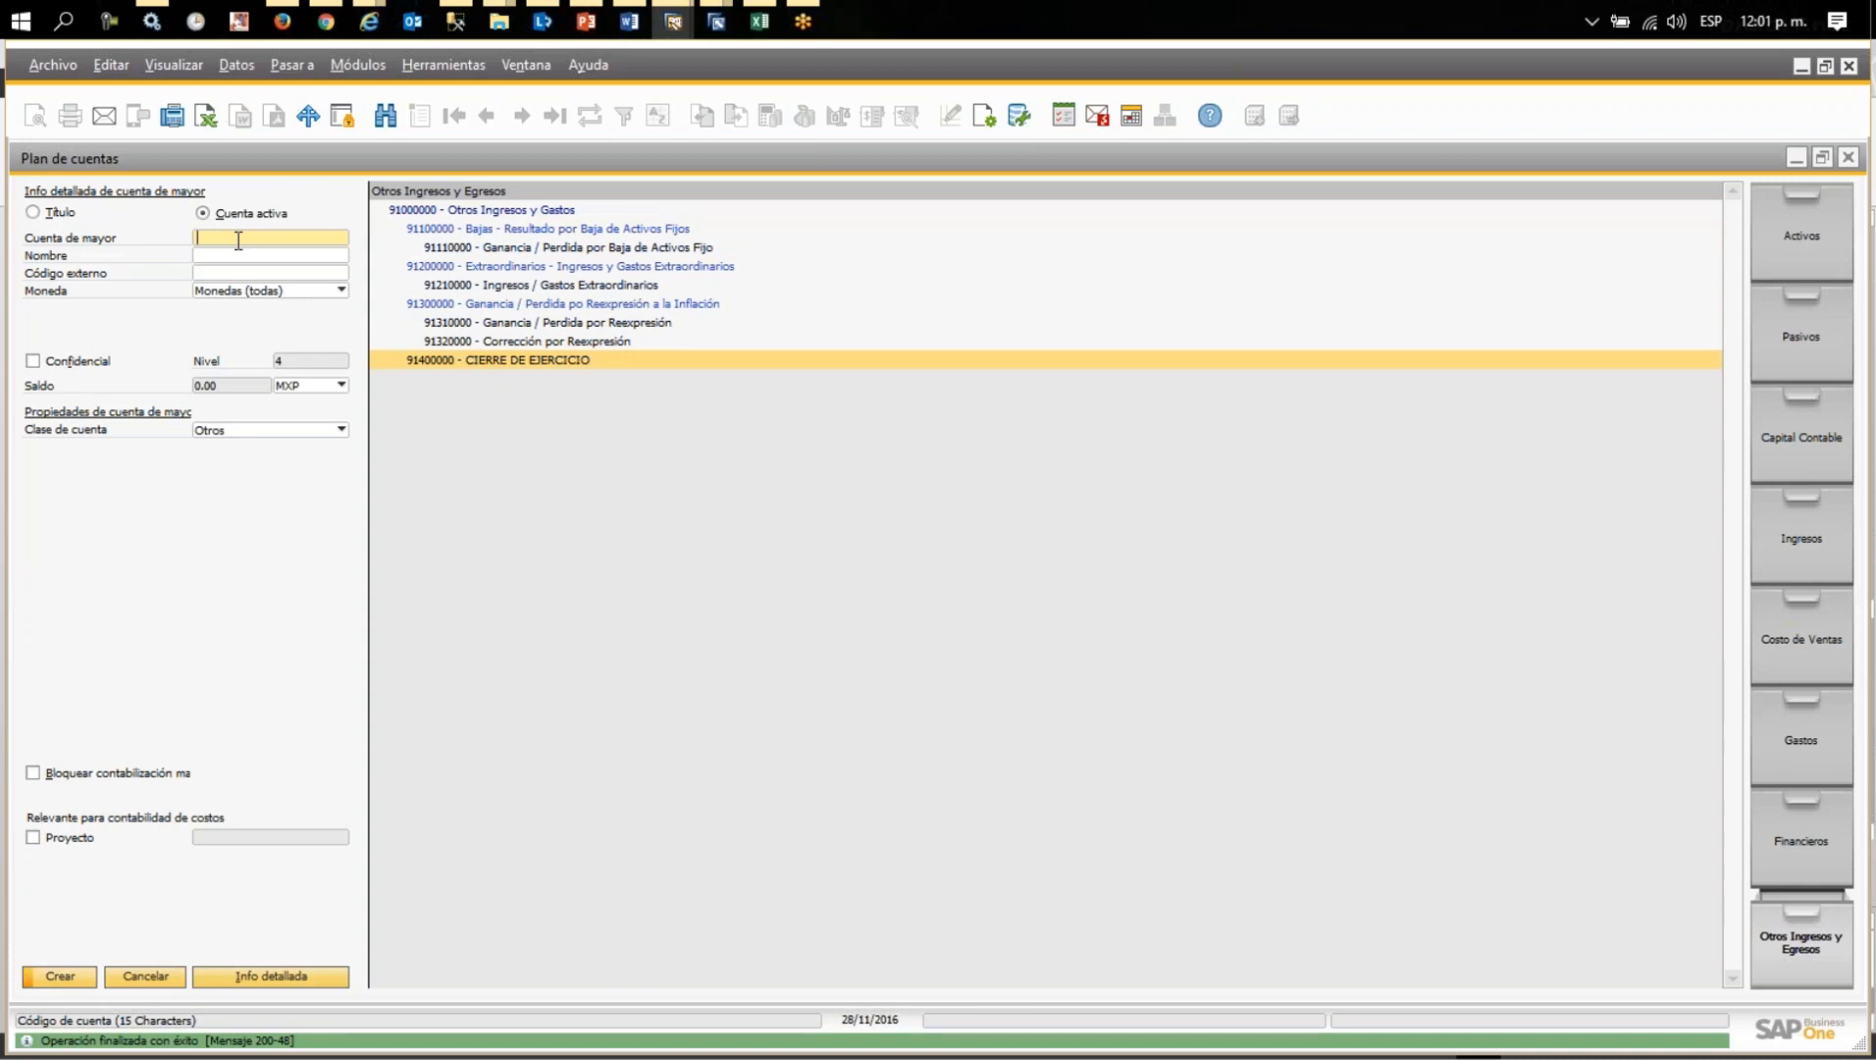
type("9141")
type("000000")
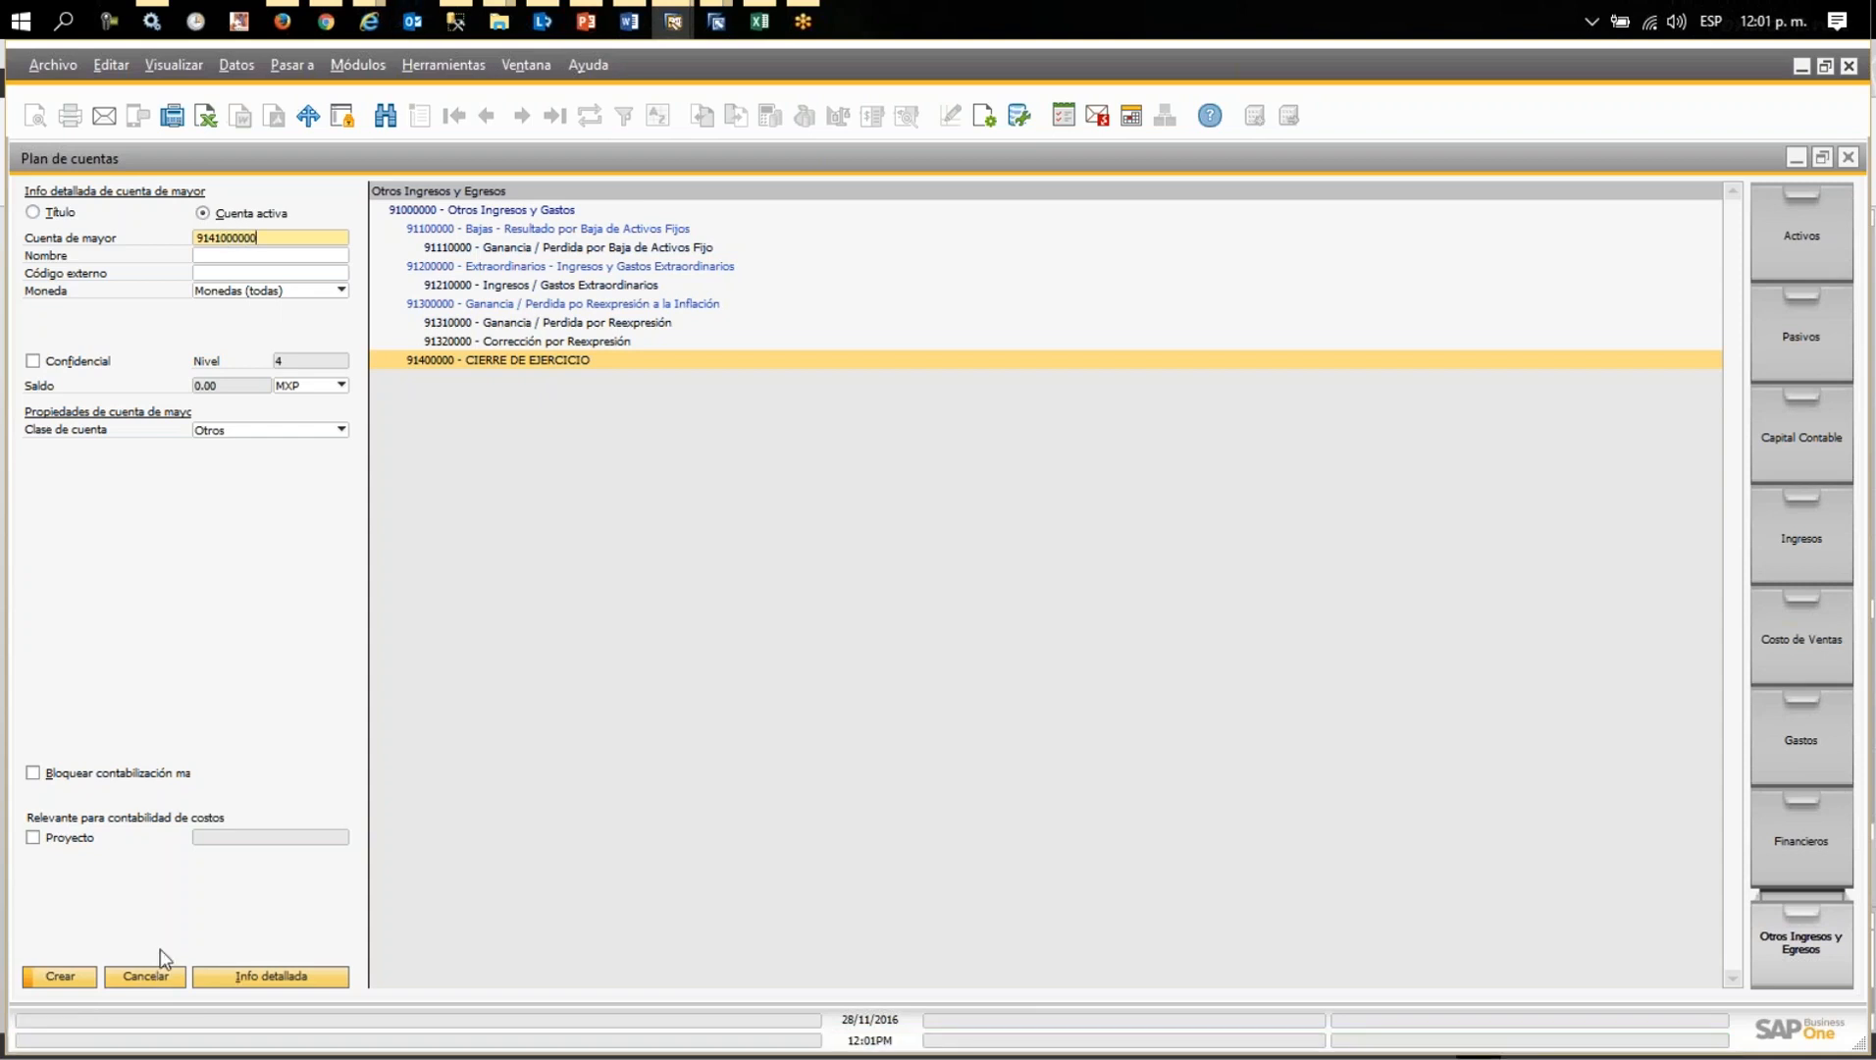
left_click(255, 257)
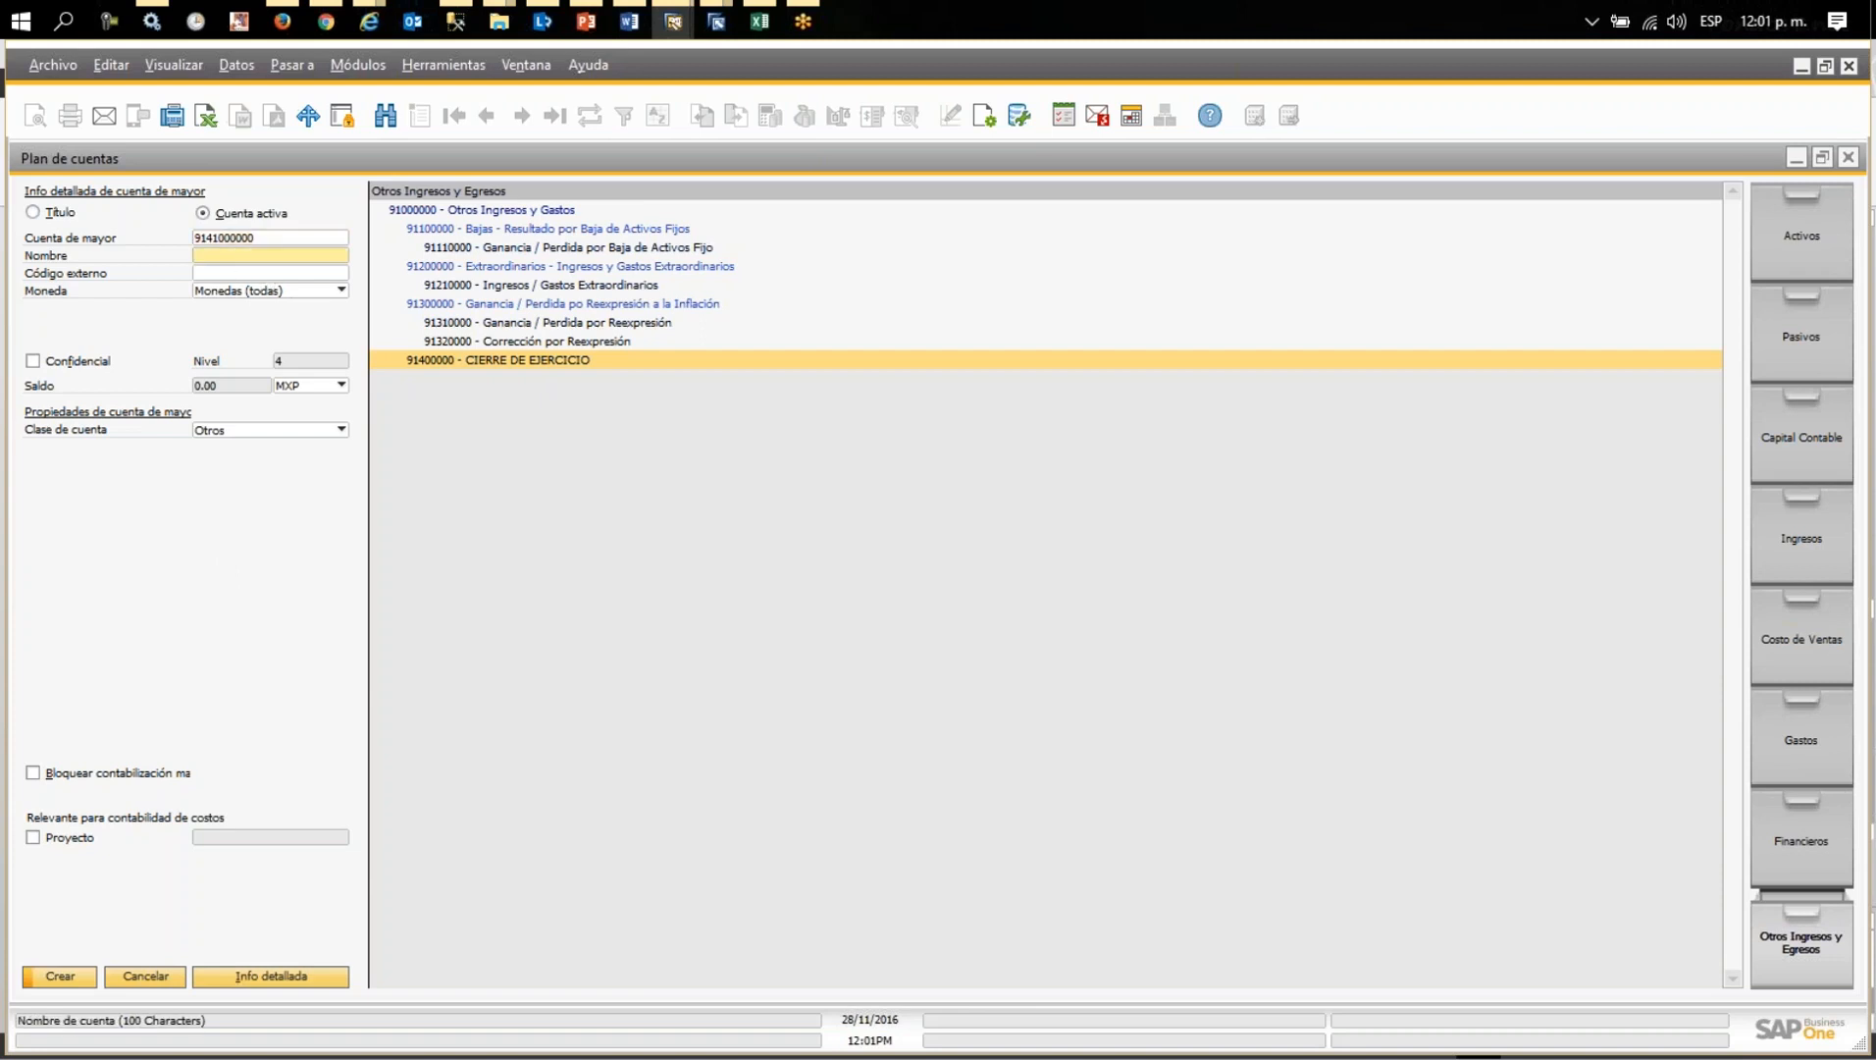
type("C")
type("IERRE DE EJRCICIO")
type(" 2016 (CUENTA PUENTE)")
left_click(60, 976)
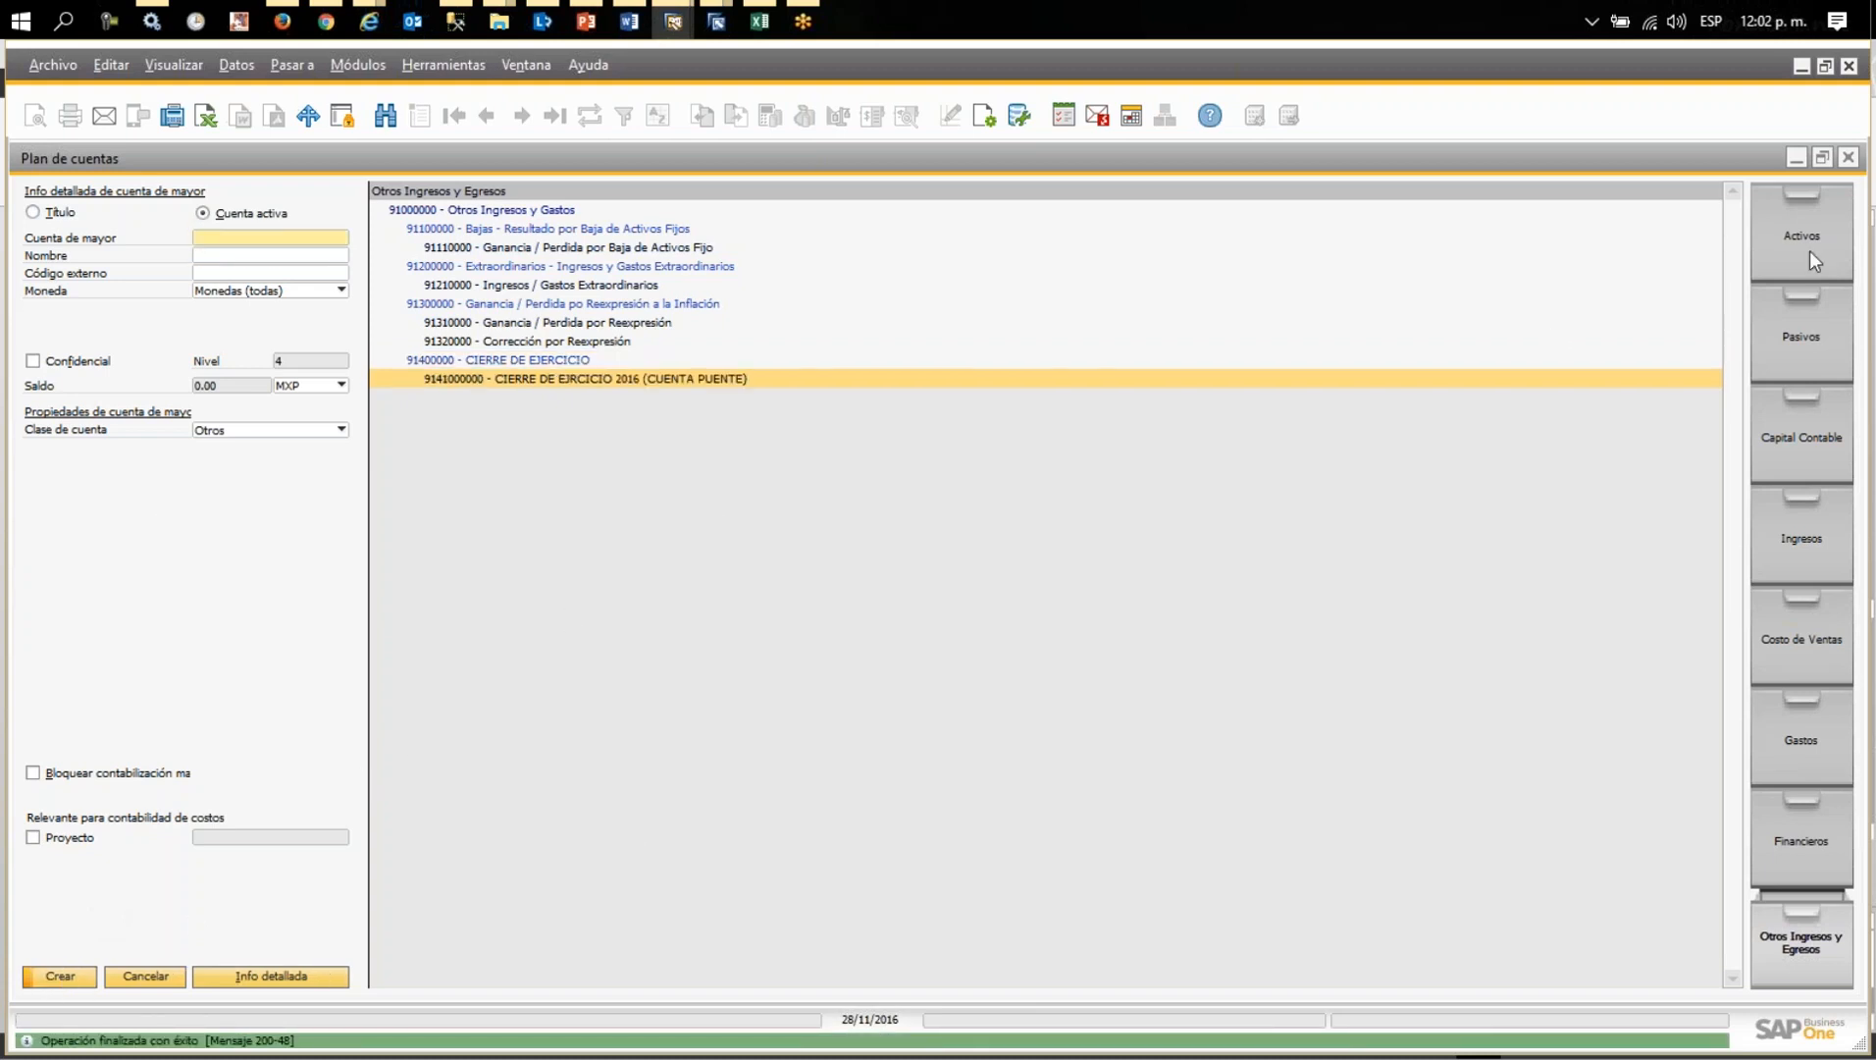
left_click(1847, 159)
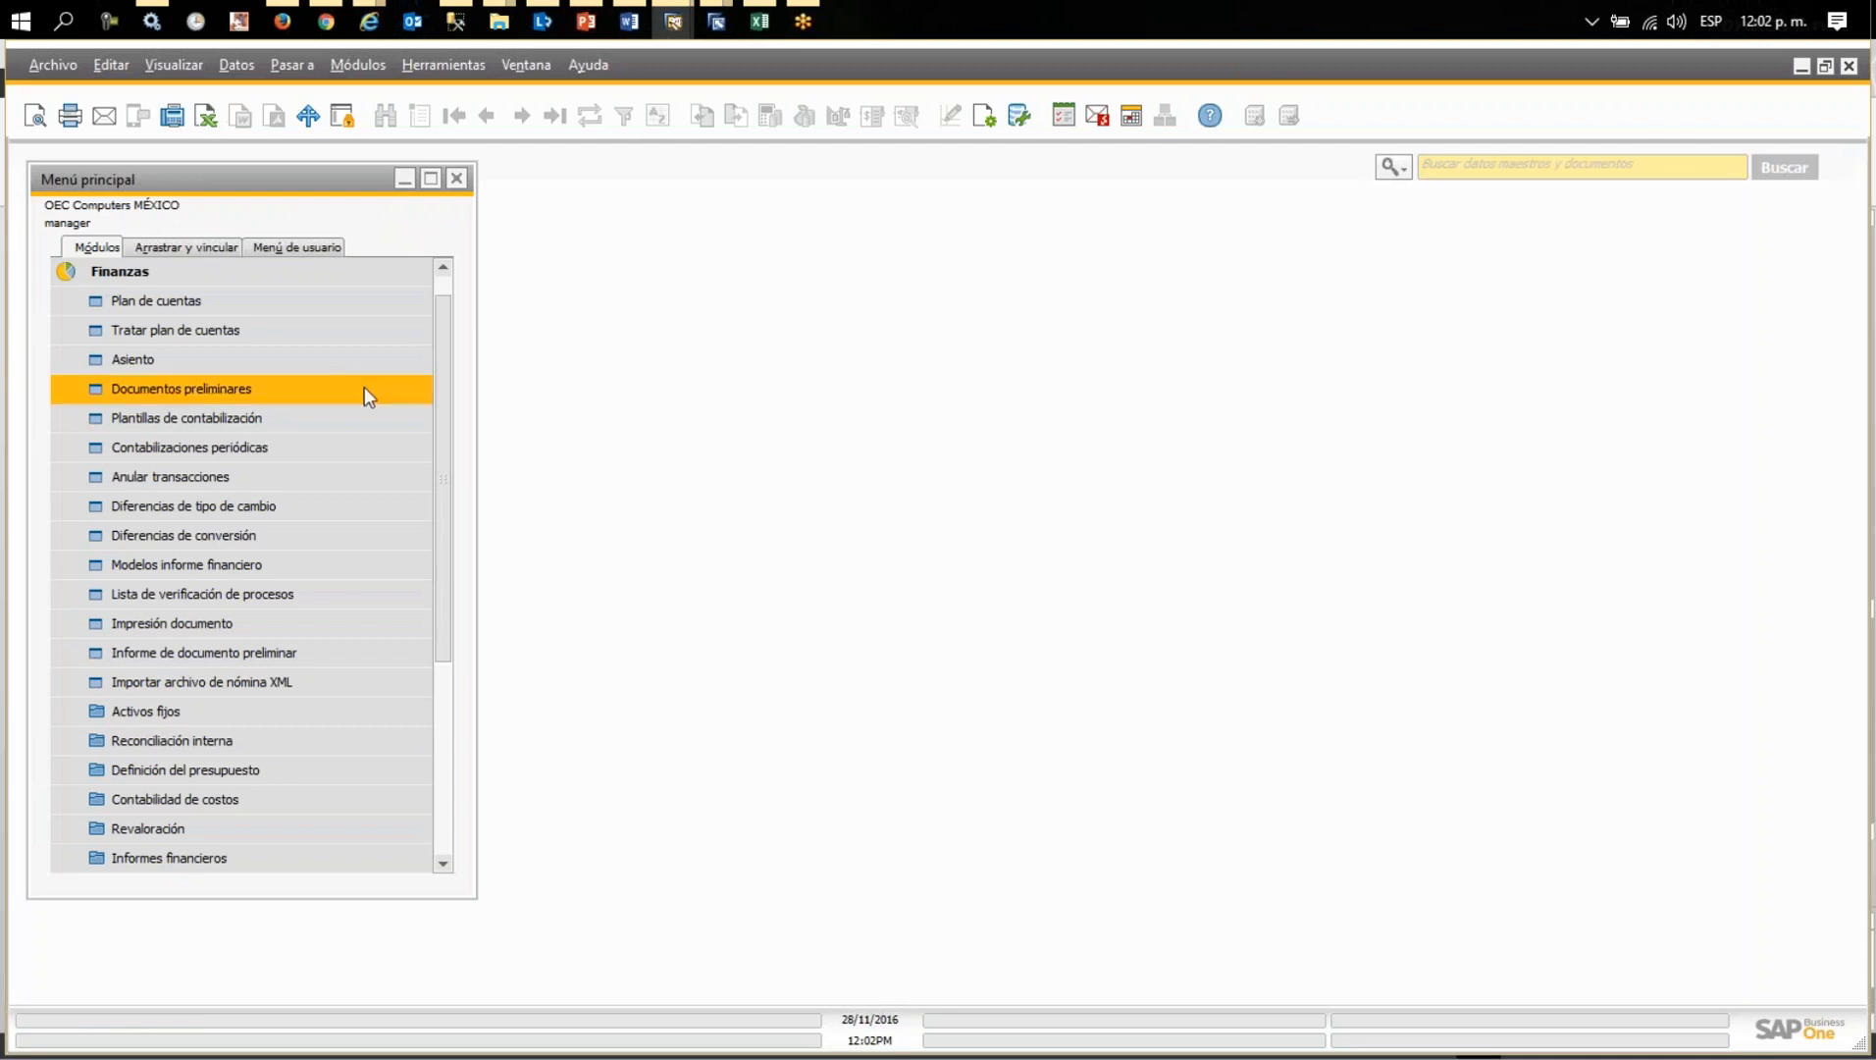
- Check the licences assigned to the manager user in Gestión autorización, and close the licence management
left_click(212, 274)
left_click(143, 276)
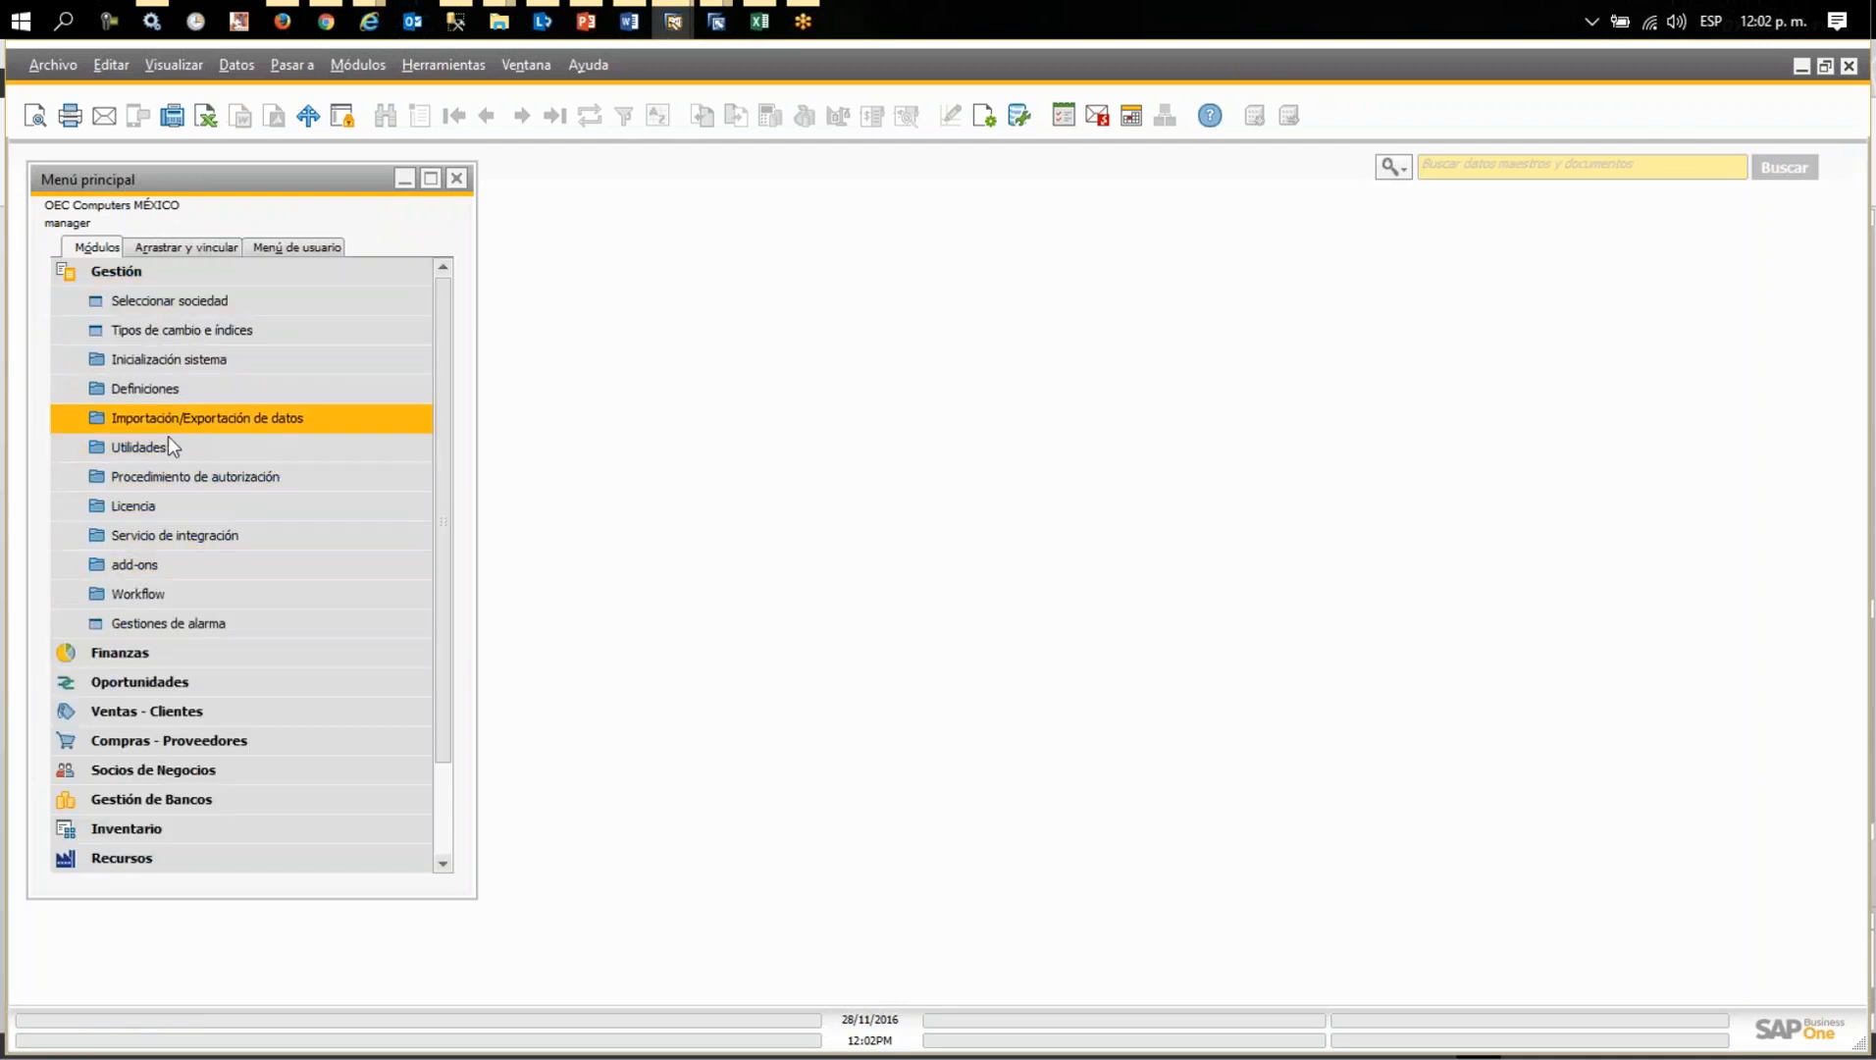
left_click(161, 501)
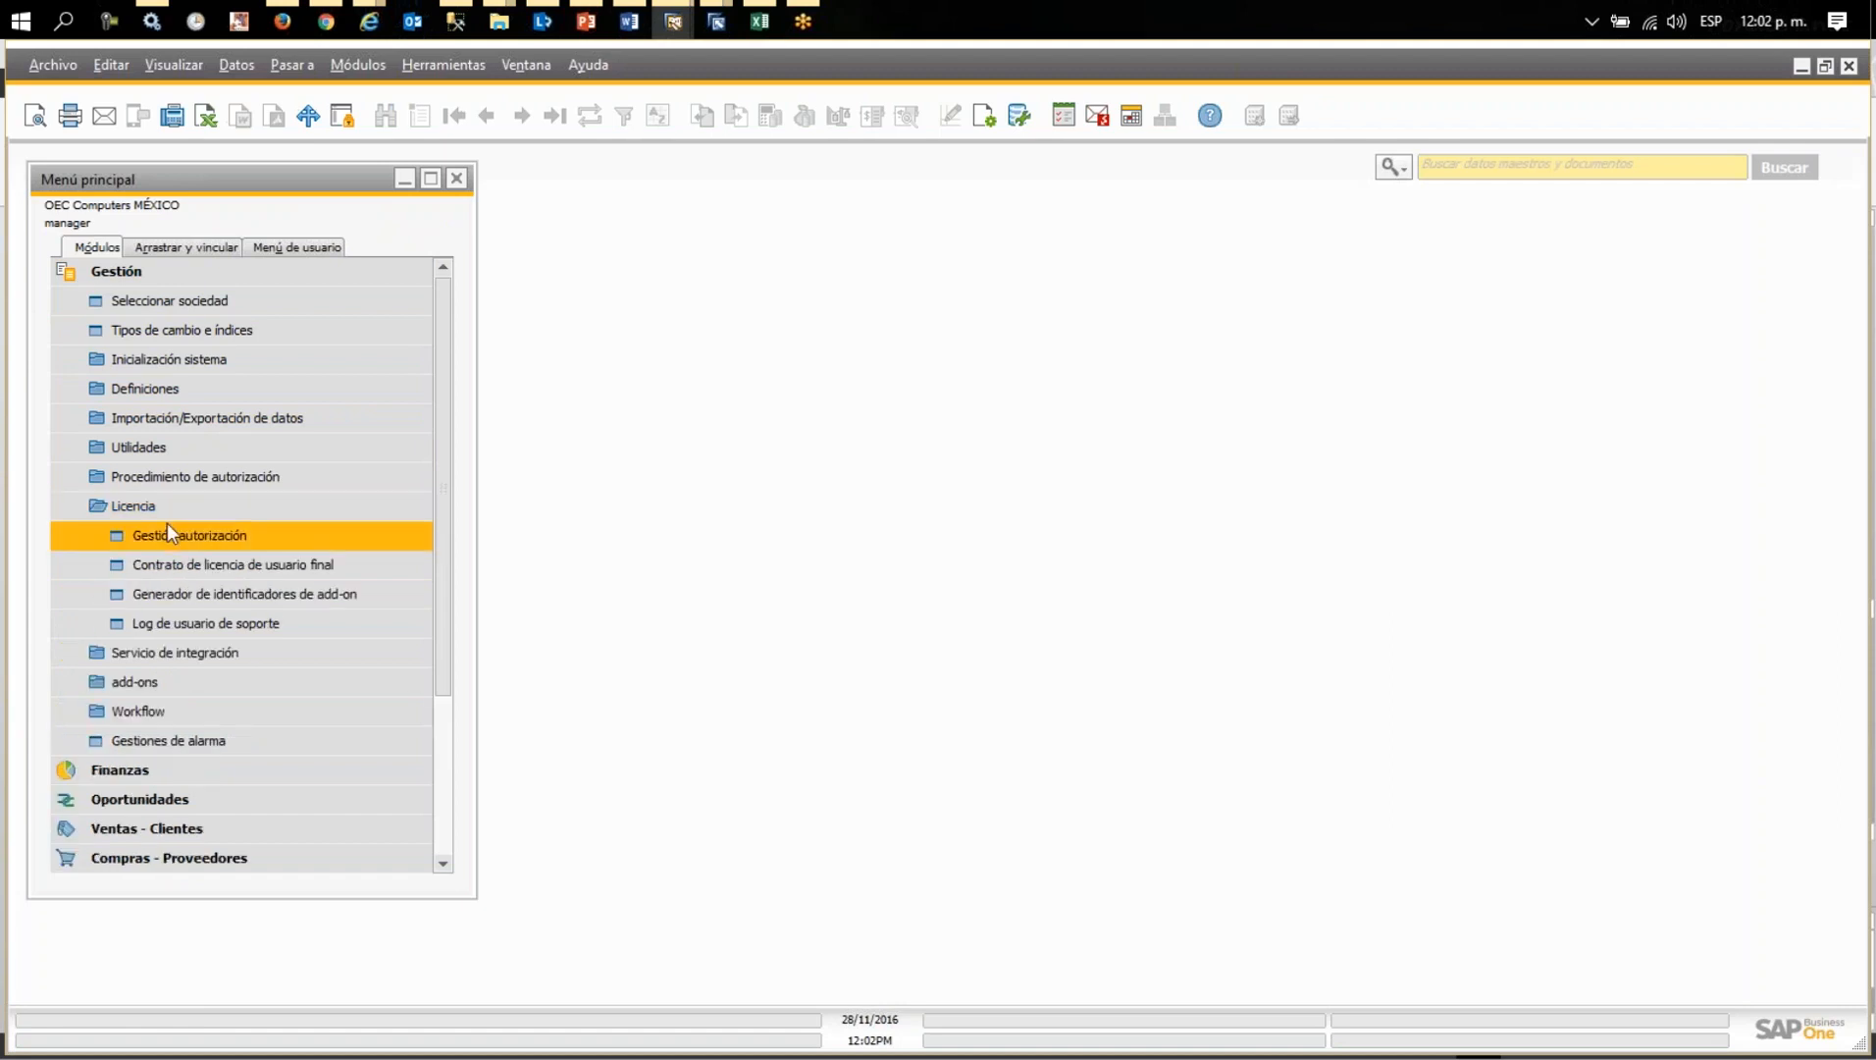
left_click(167, 524)
left_click_drag(786, 535, 784, 613)
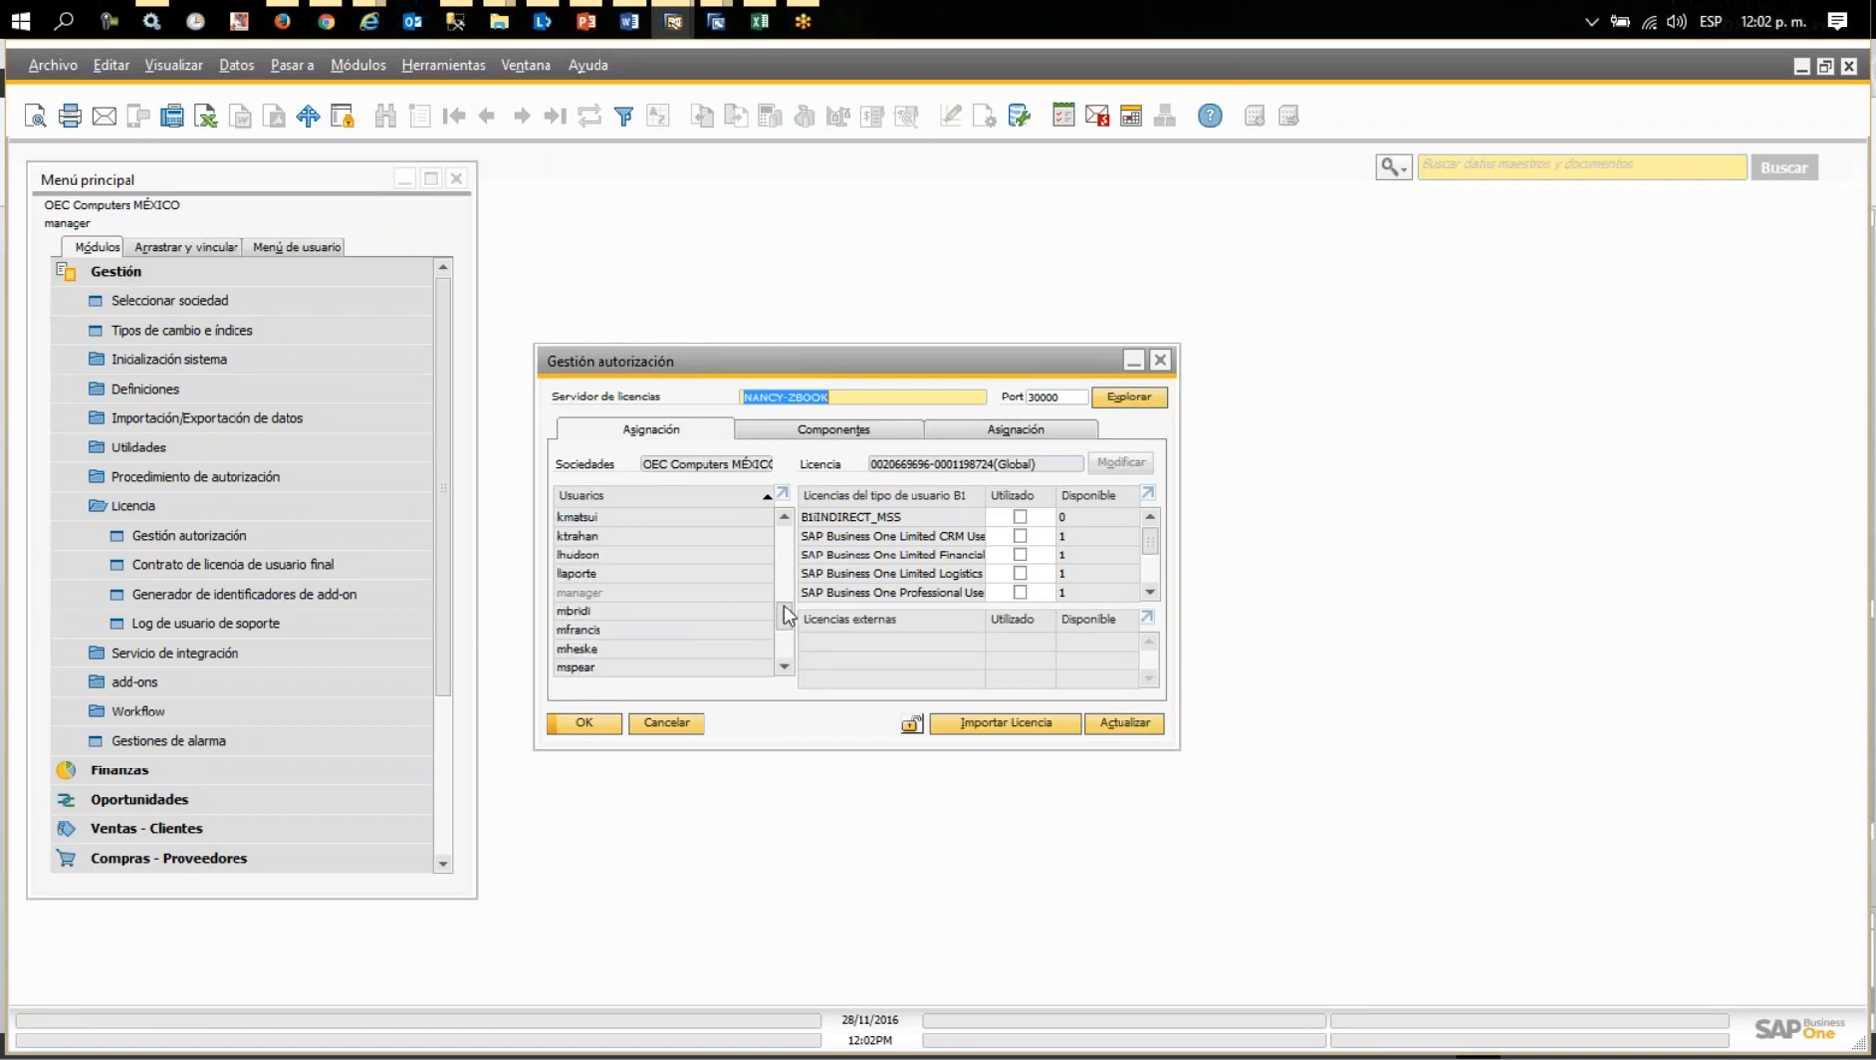
left_click(632, 592)
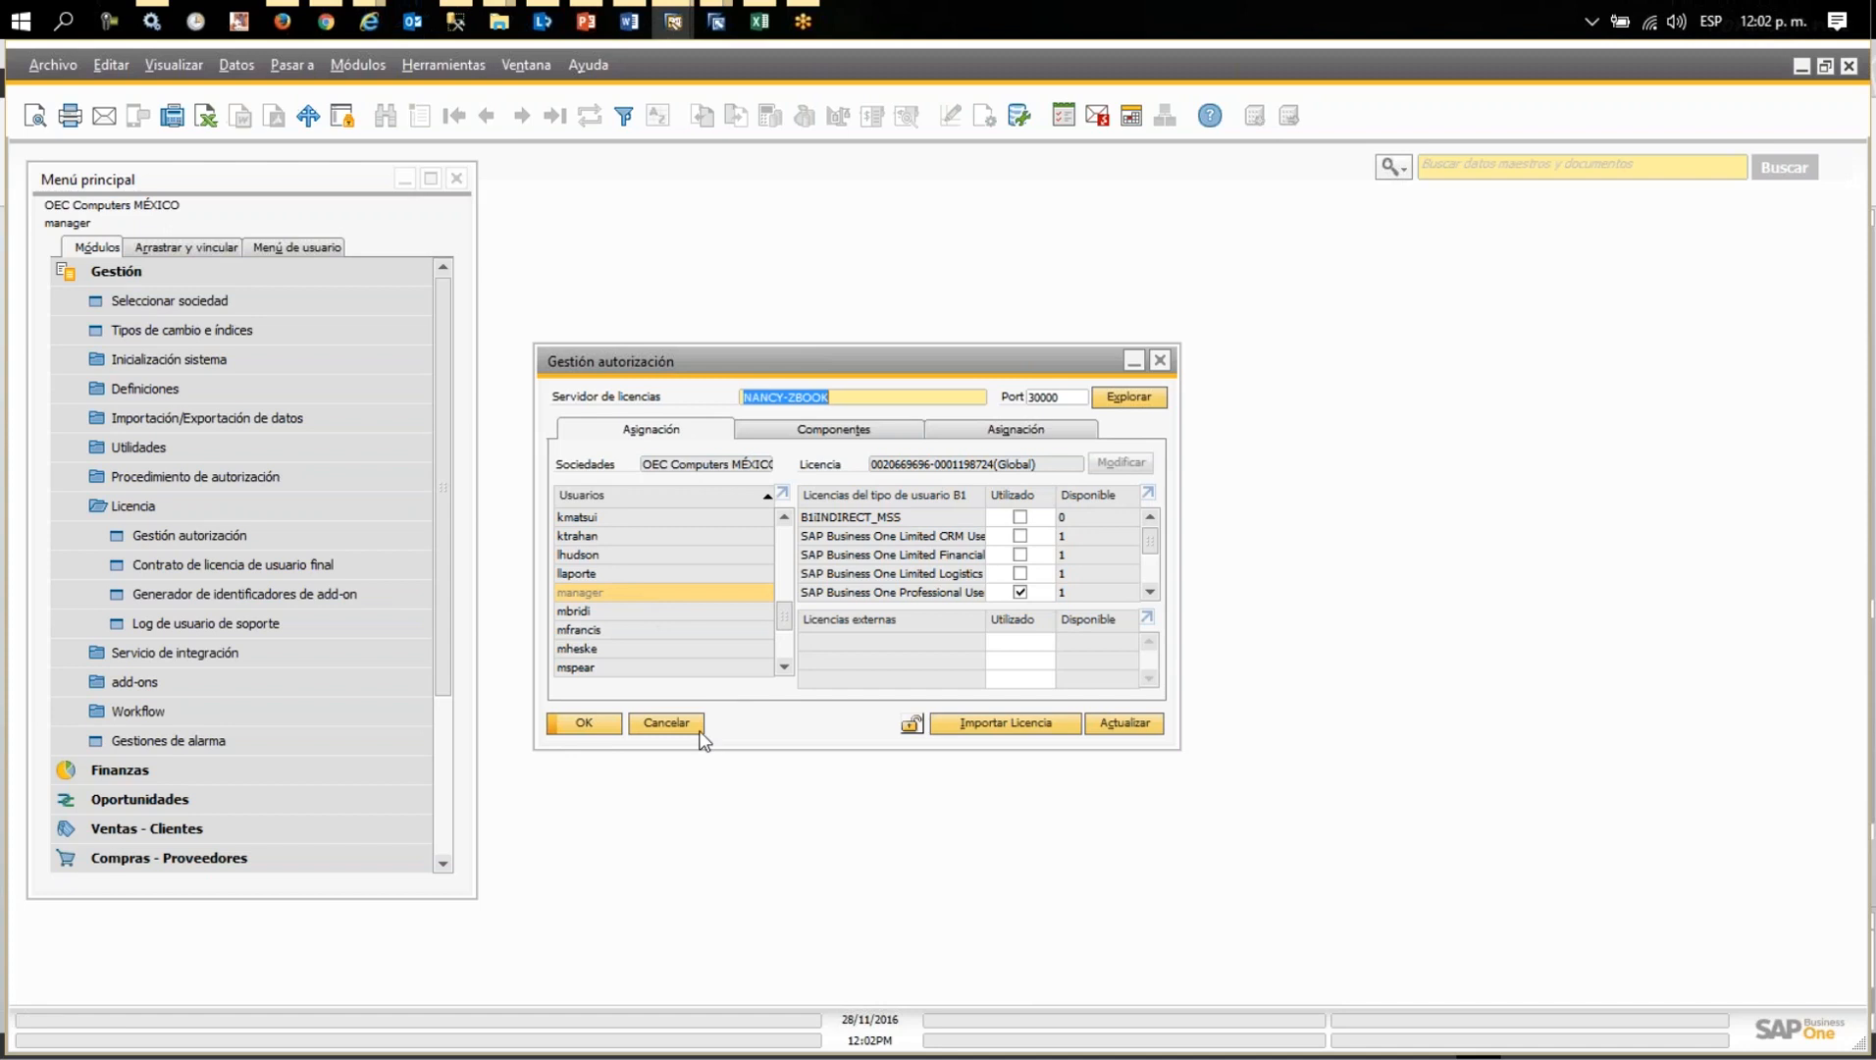
left_click(584, 723)
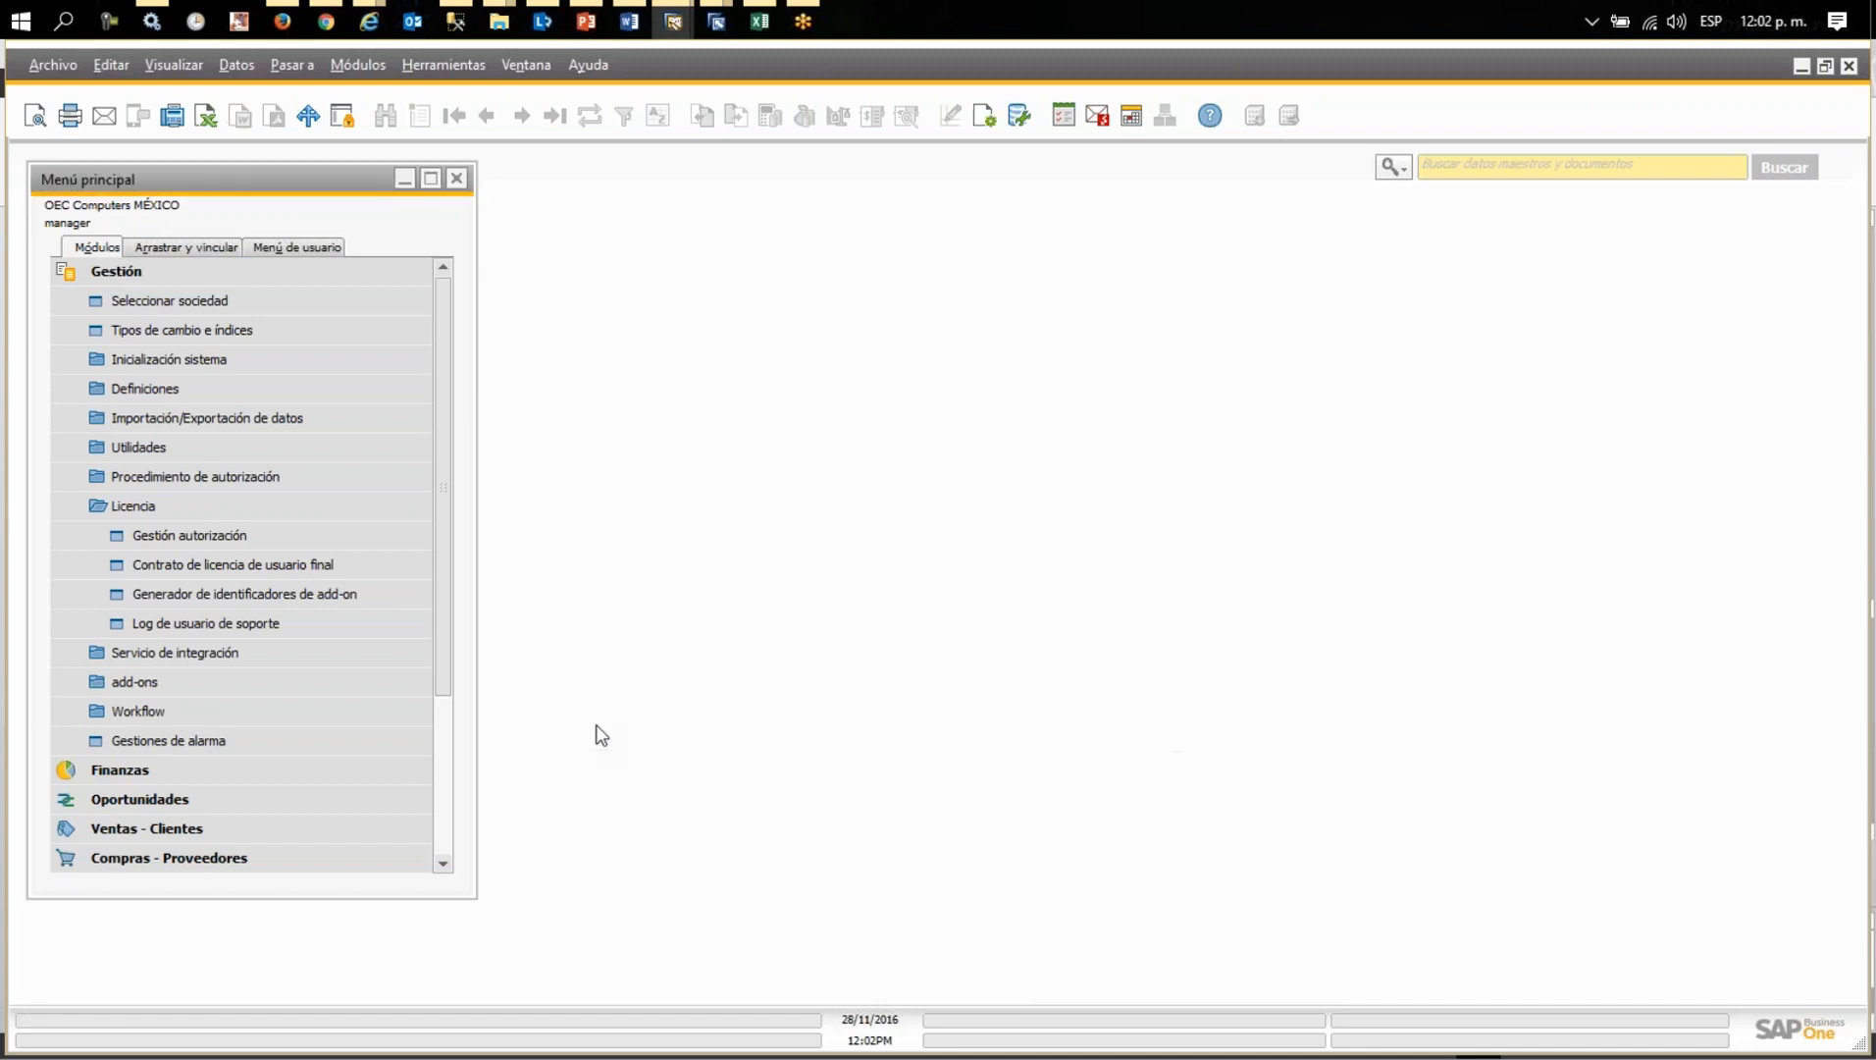
left_click(214, 538)
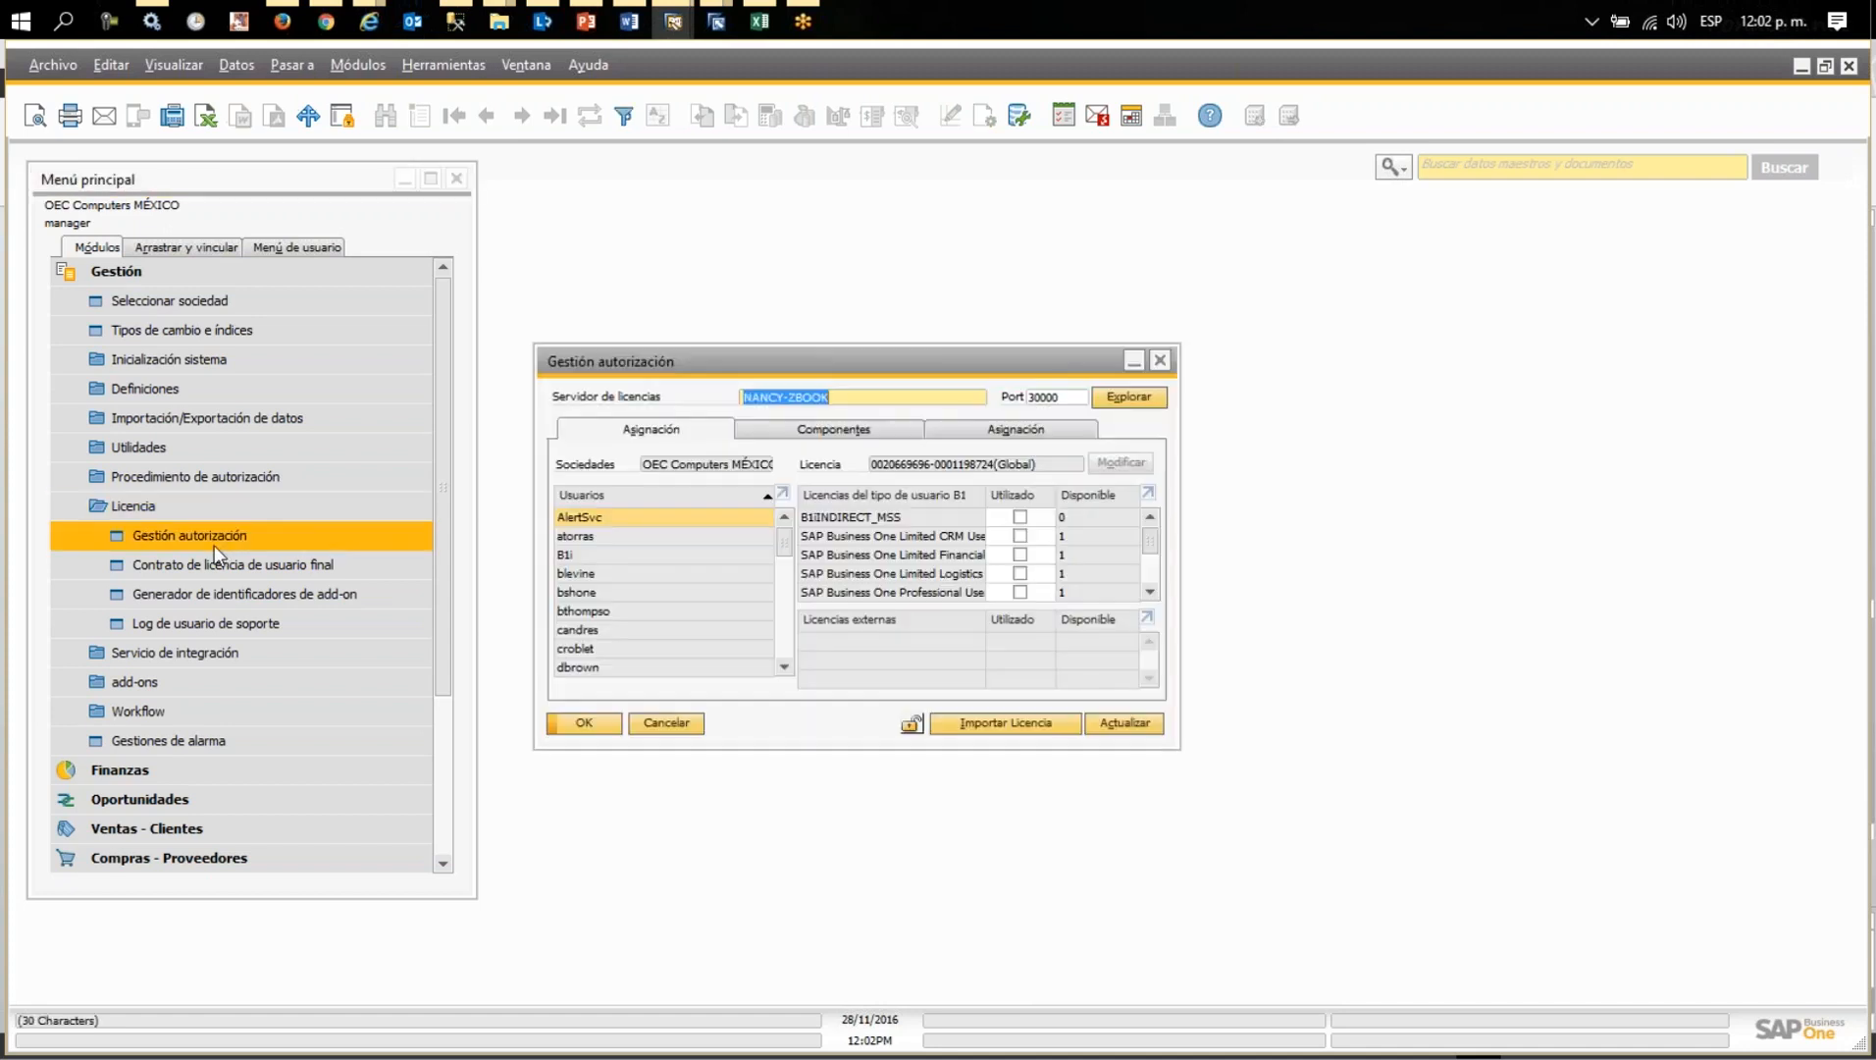
left_click(1161, 363)
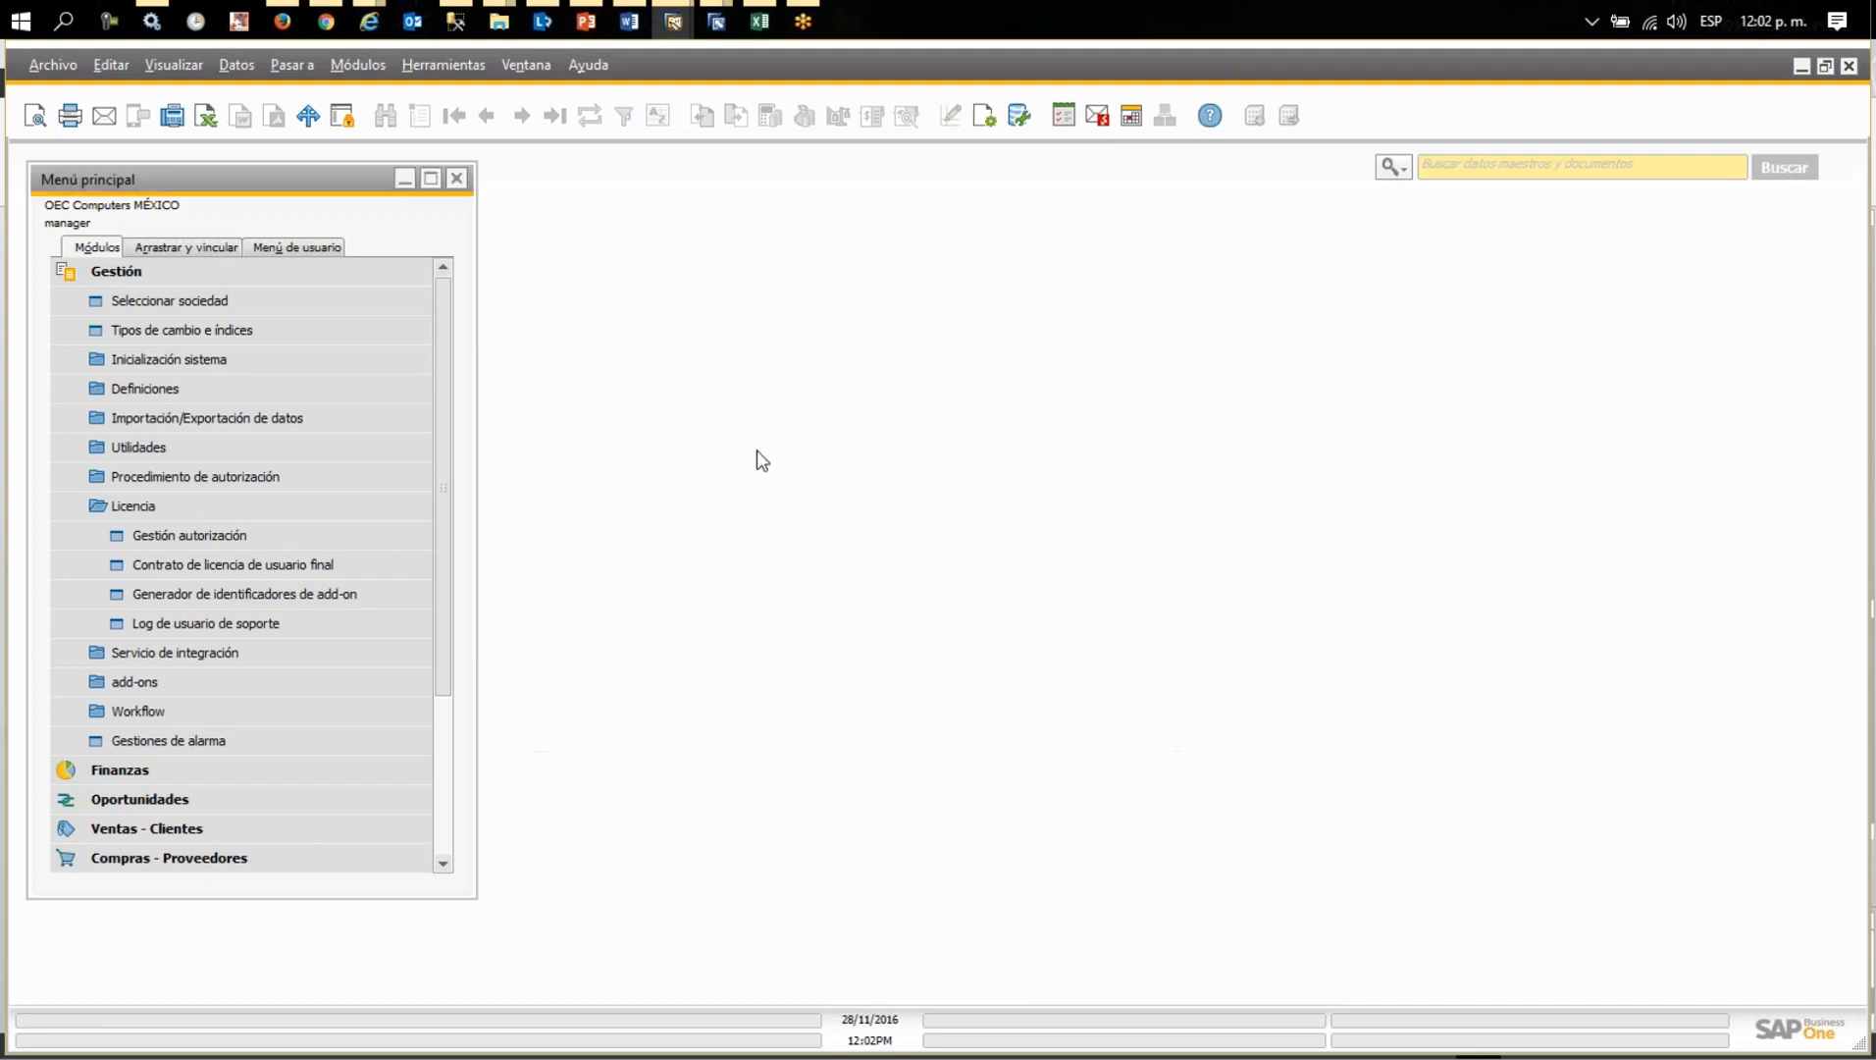
left_click(200, 503)
- Open Cierre del período, exclude business partners and deselect the Activos, Pasivos and Capital Contable account groups
left_click(145, 443)
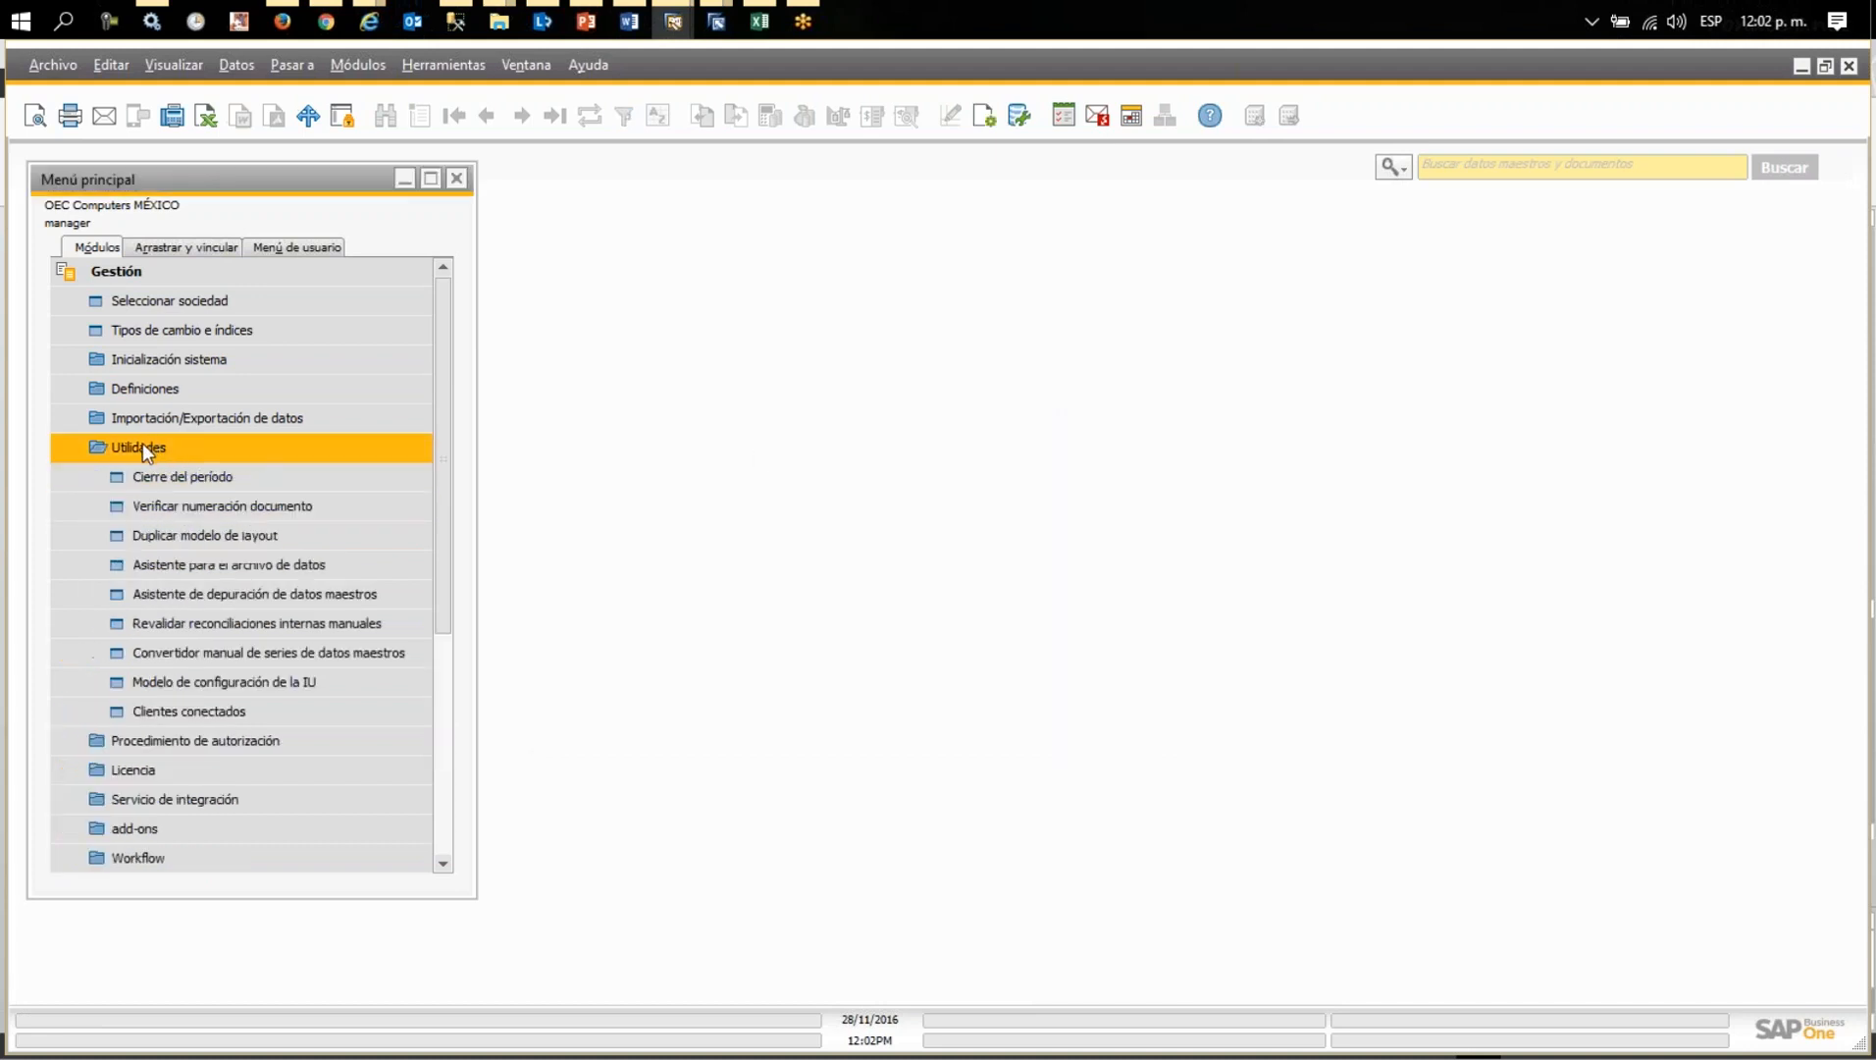
left_click(192, 477)
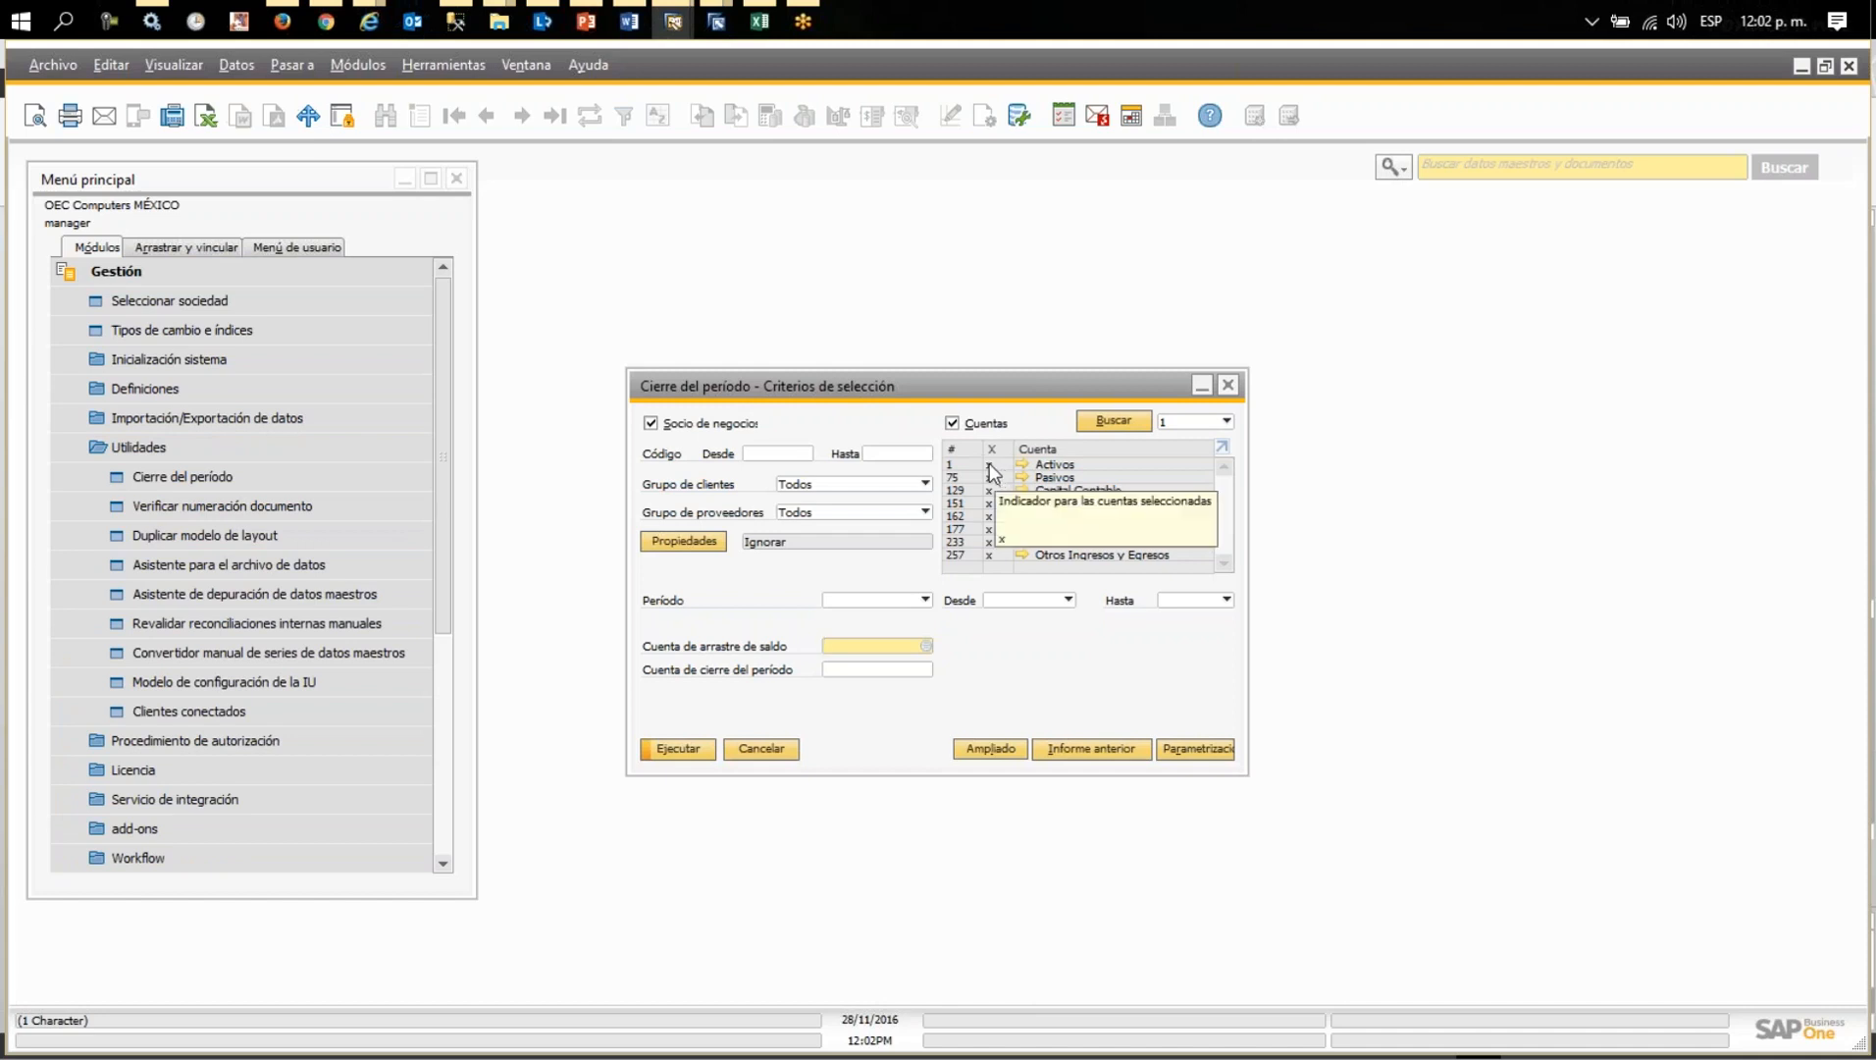
left_click(650, 423)
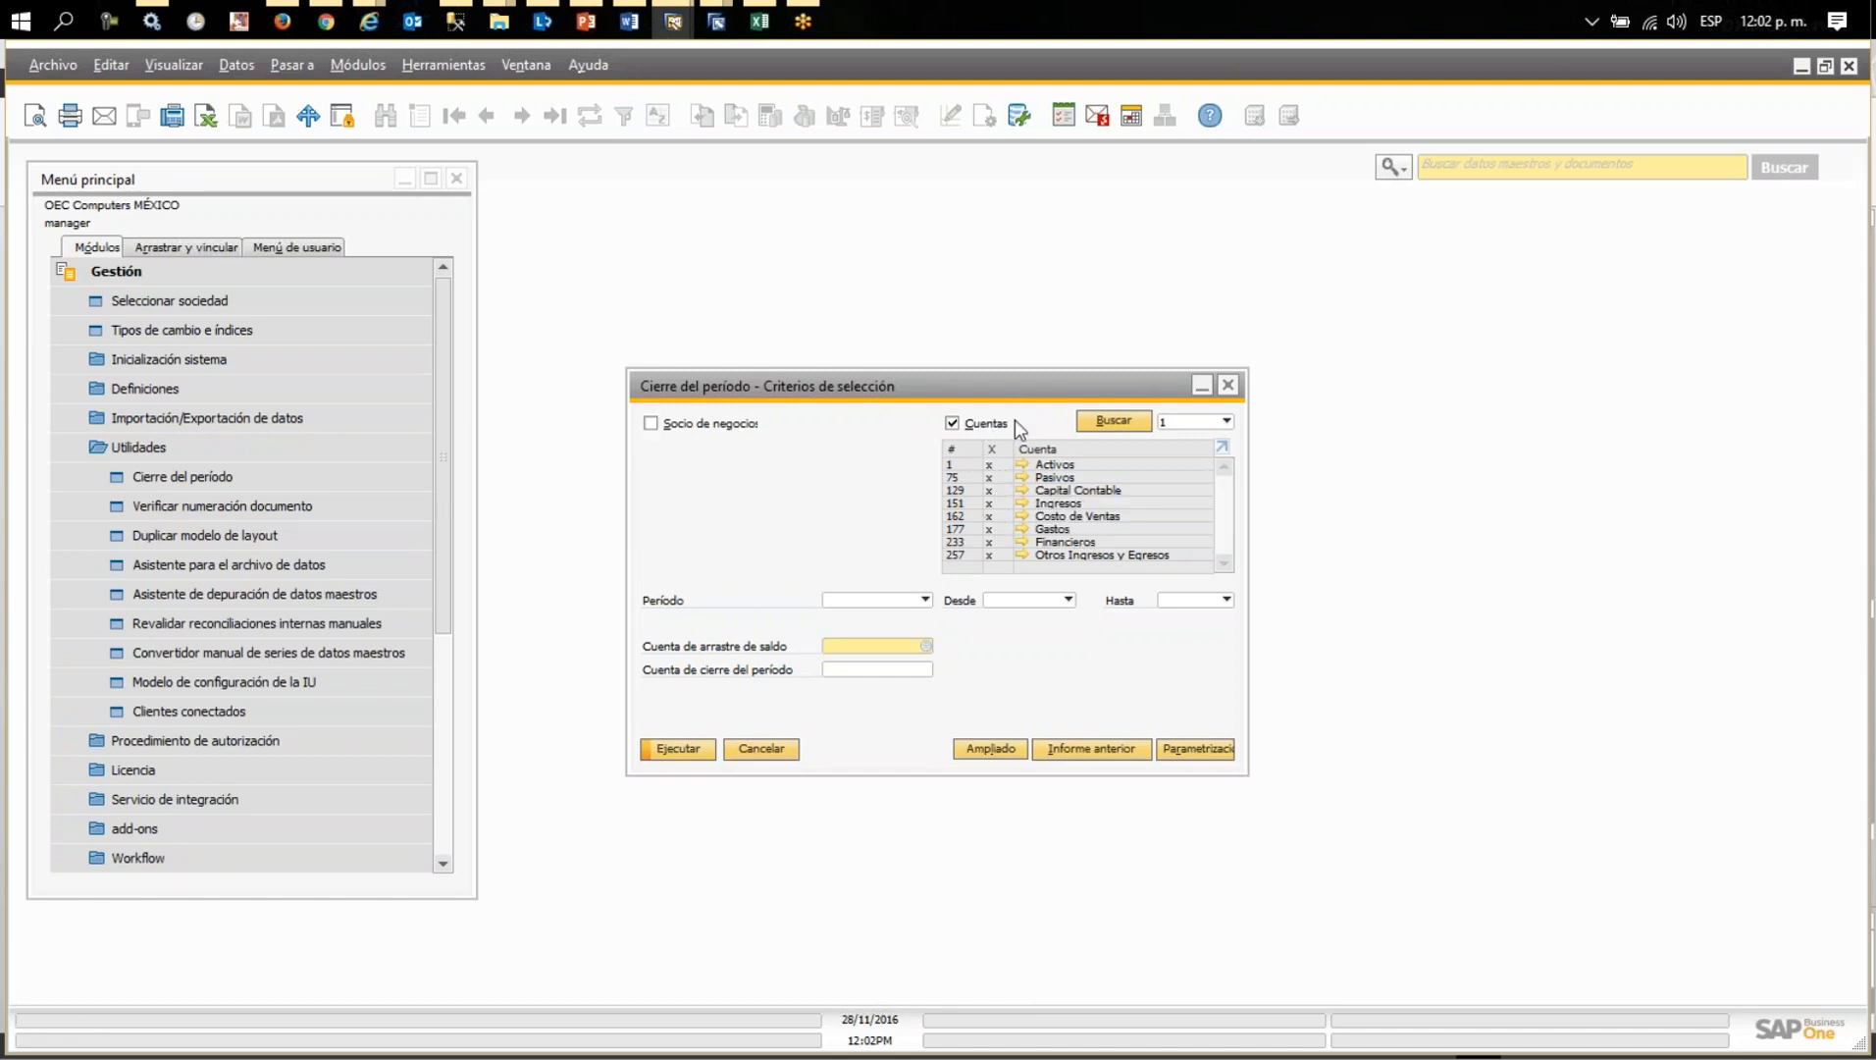
left_click(993, 489)
- Expand the account list to level 10 to examine the selection, and return it to level 1
left_click(1218, 422)
left_click(1178, 610)
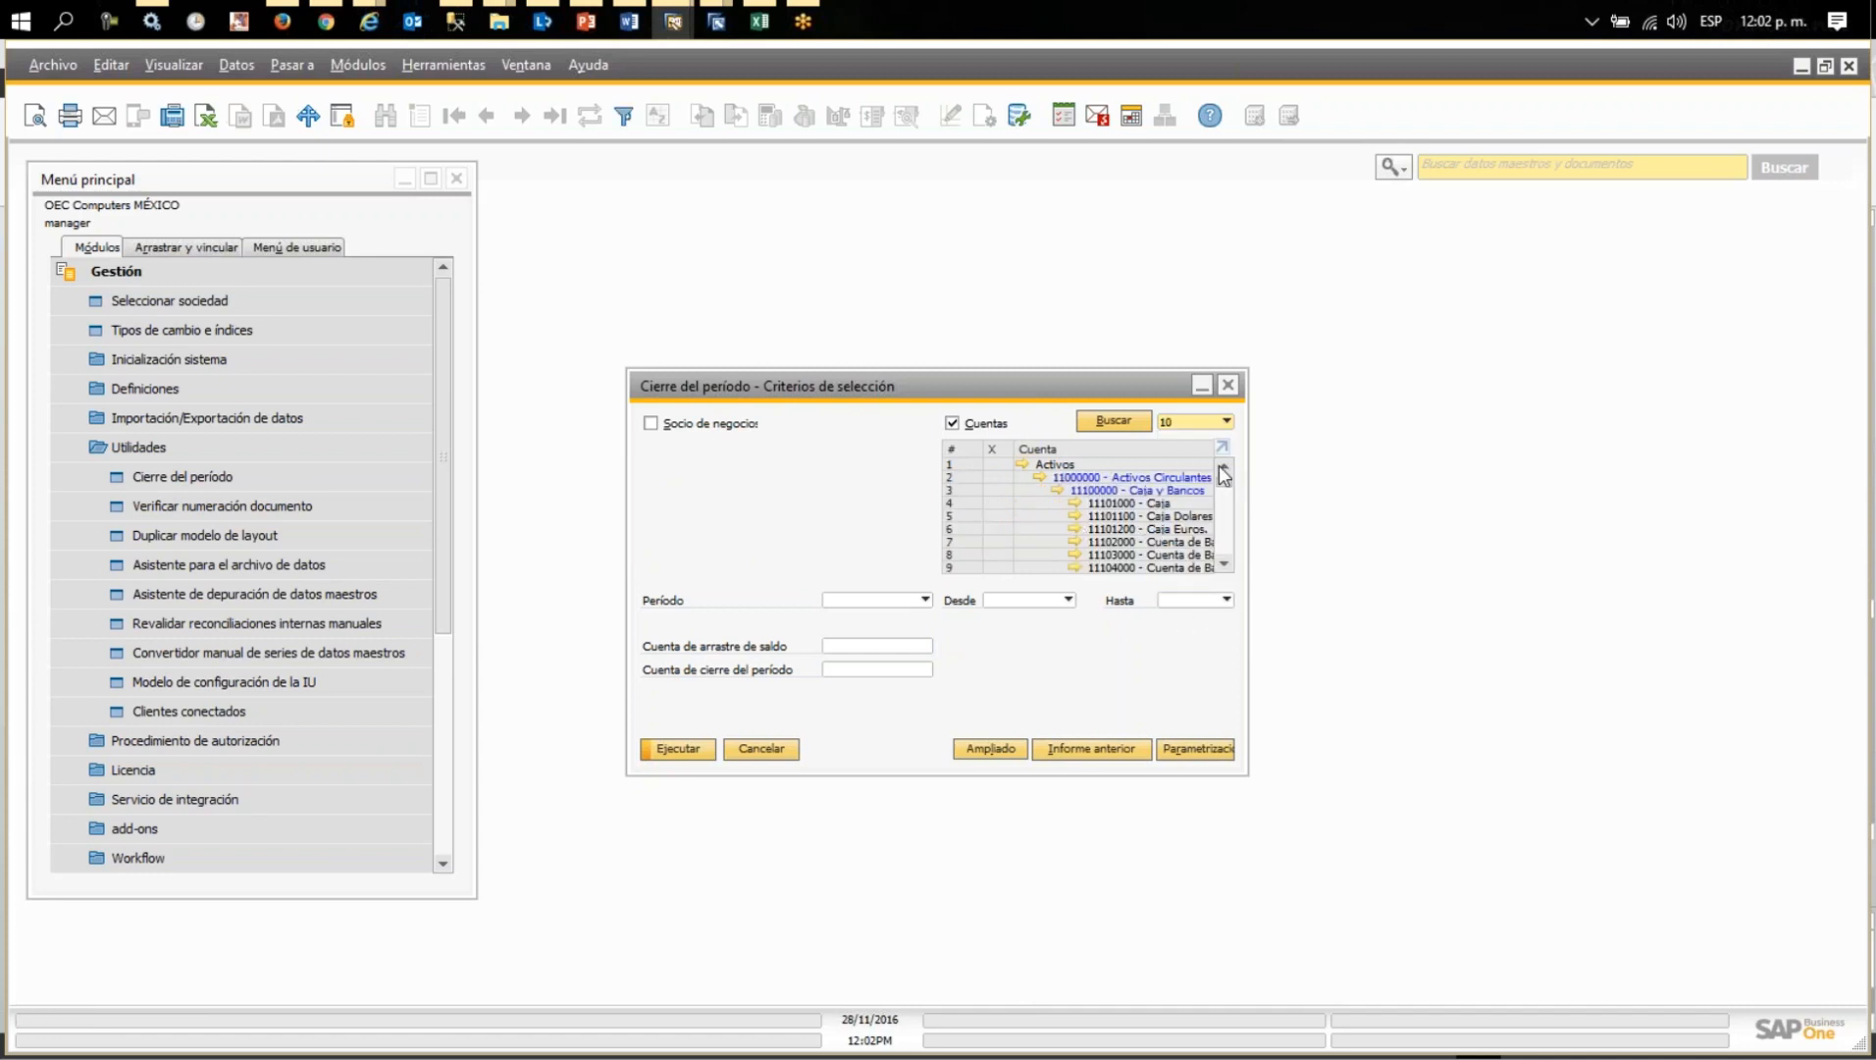
mouse_move(1224, 488)
left_mouse_down()
mouse_move(1224, 539)
mouse_move(1223, 517)
left_mouse_up()
left_click(1225, 422)
left_click(1189, 438)
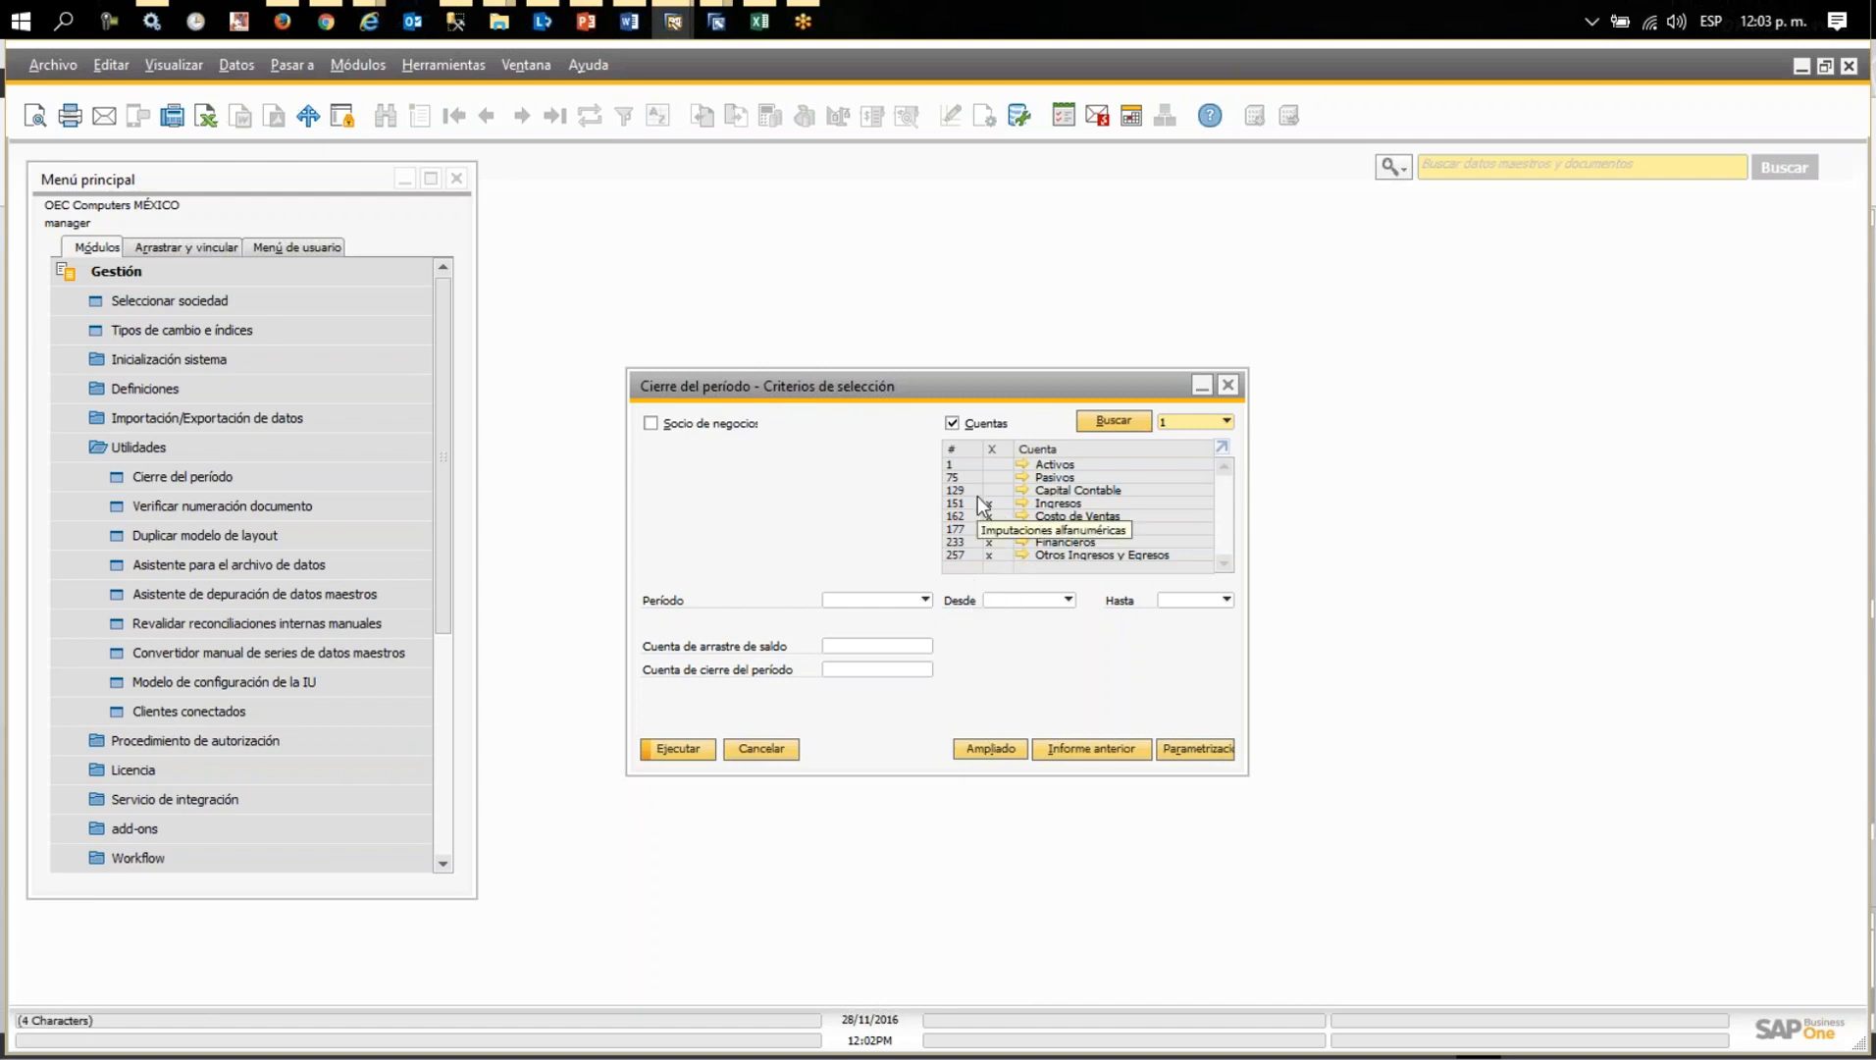
- Set the closing period to 2016, ranging from 2016-01 to 2016-12
left_click(913, 599)
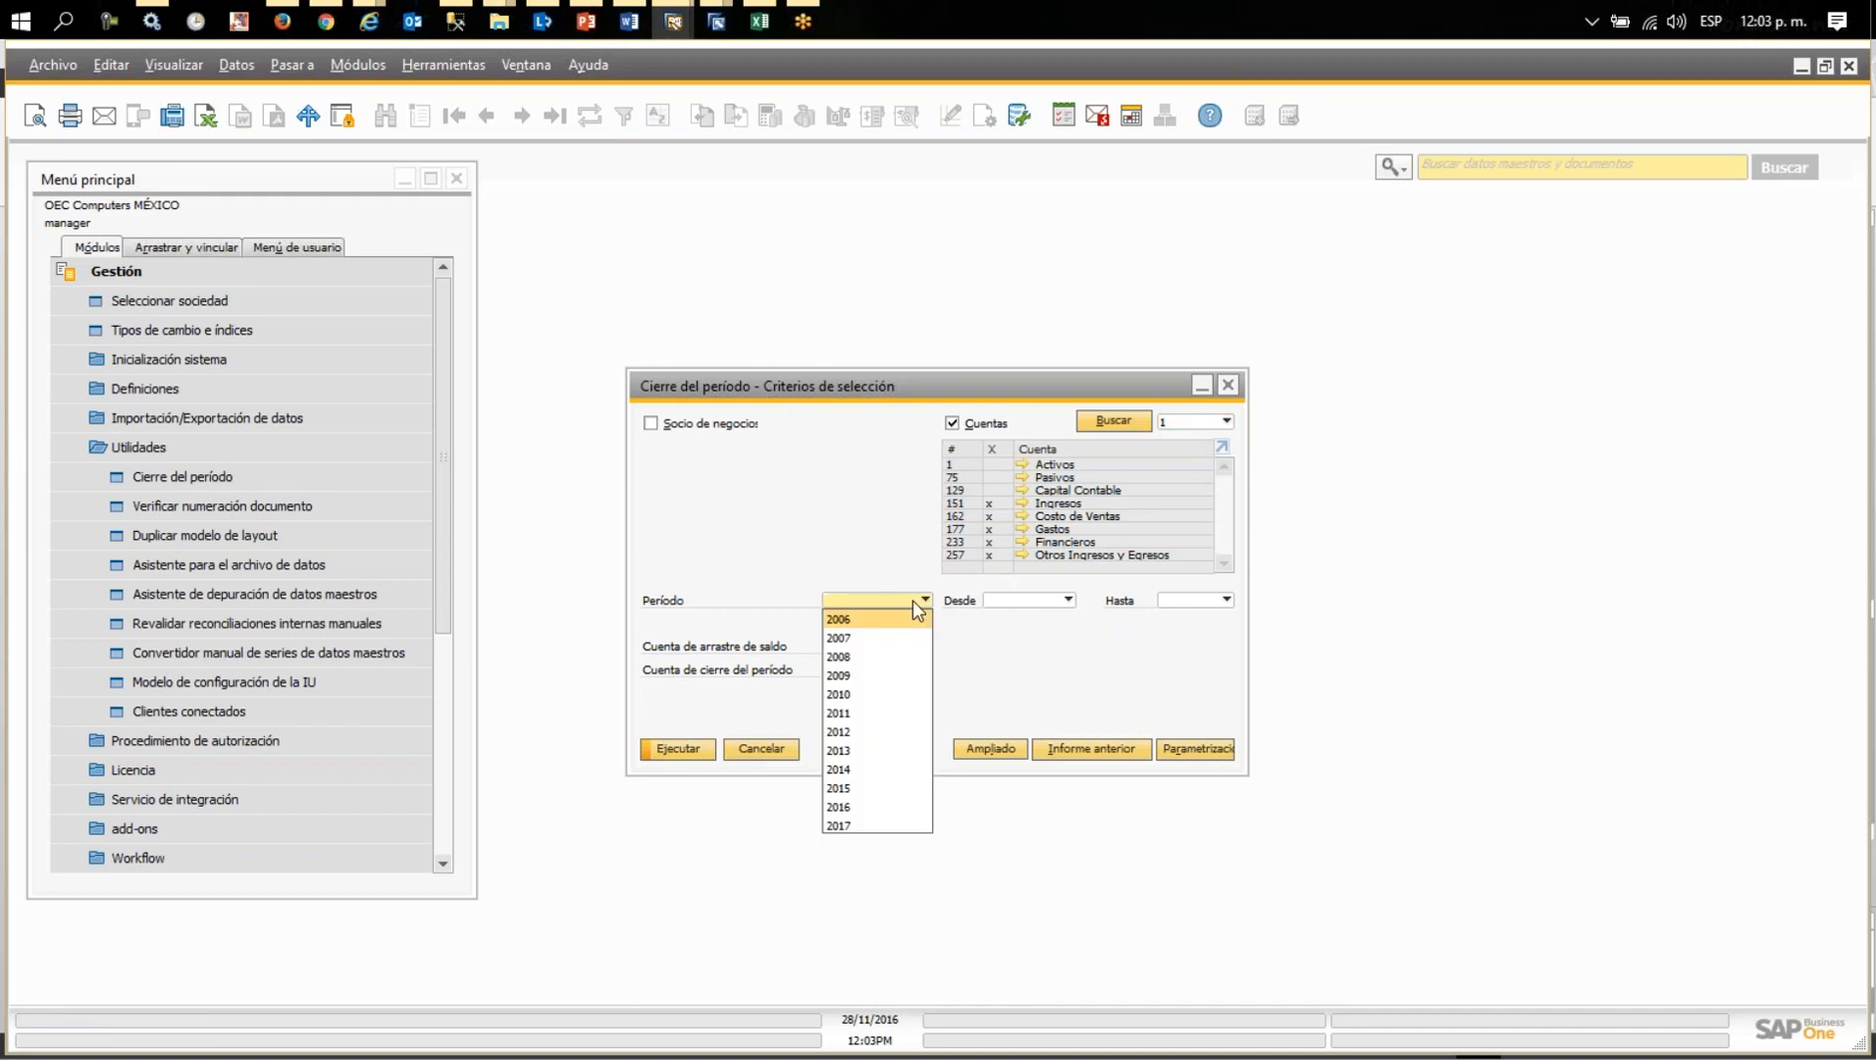
left_click(868, 807)
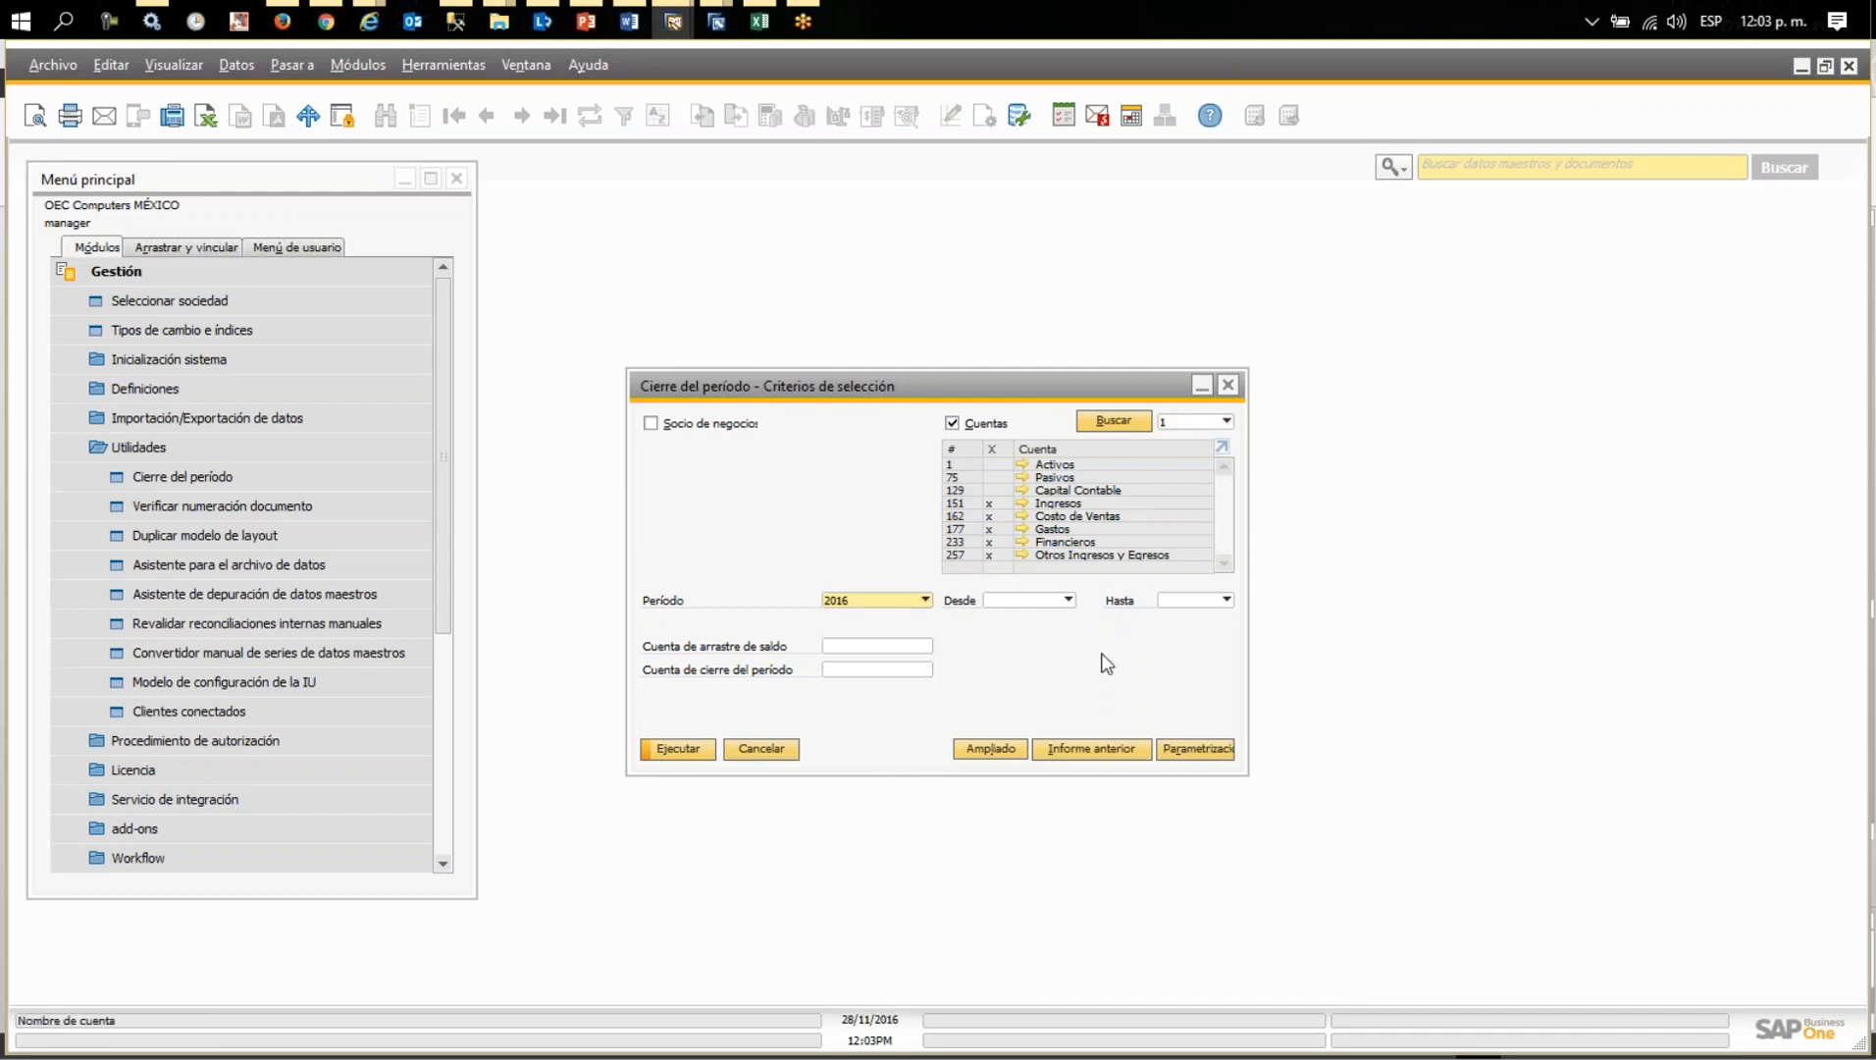
left_click(1044, 600)
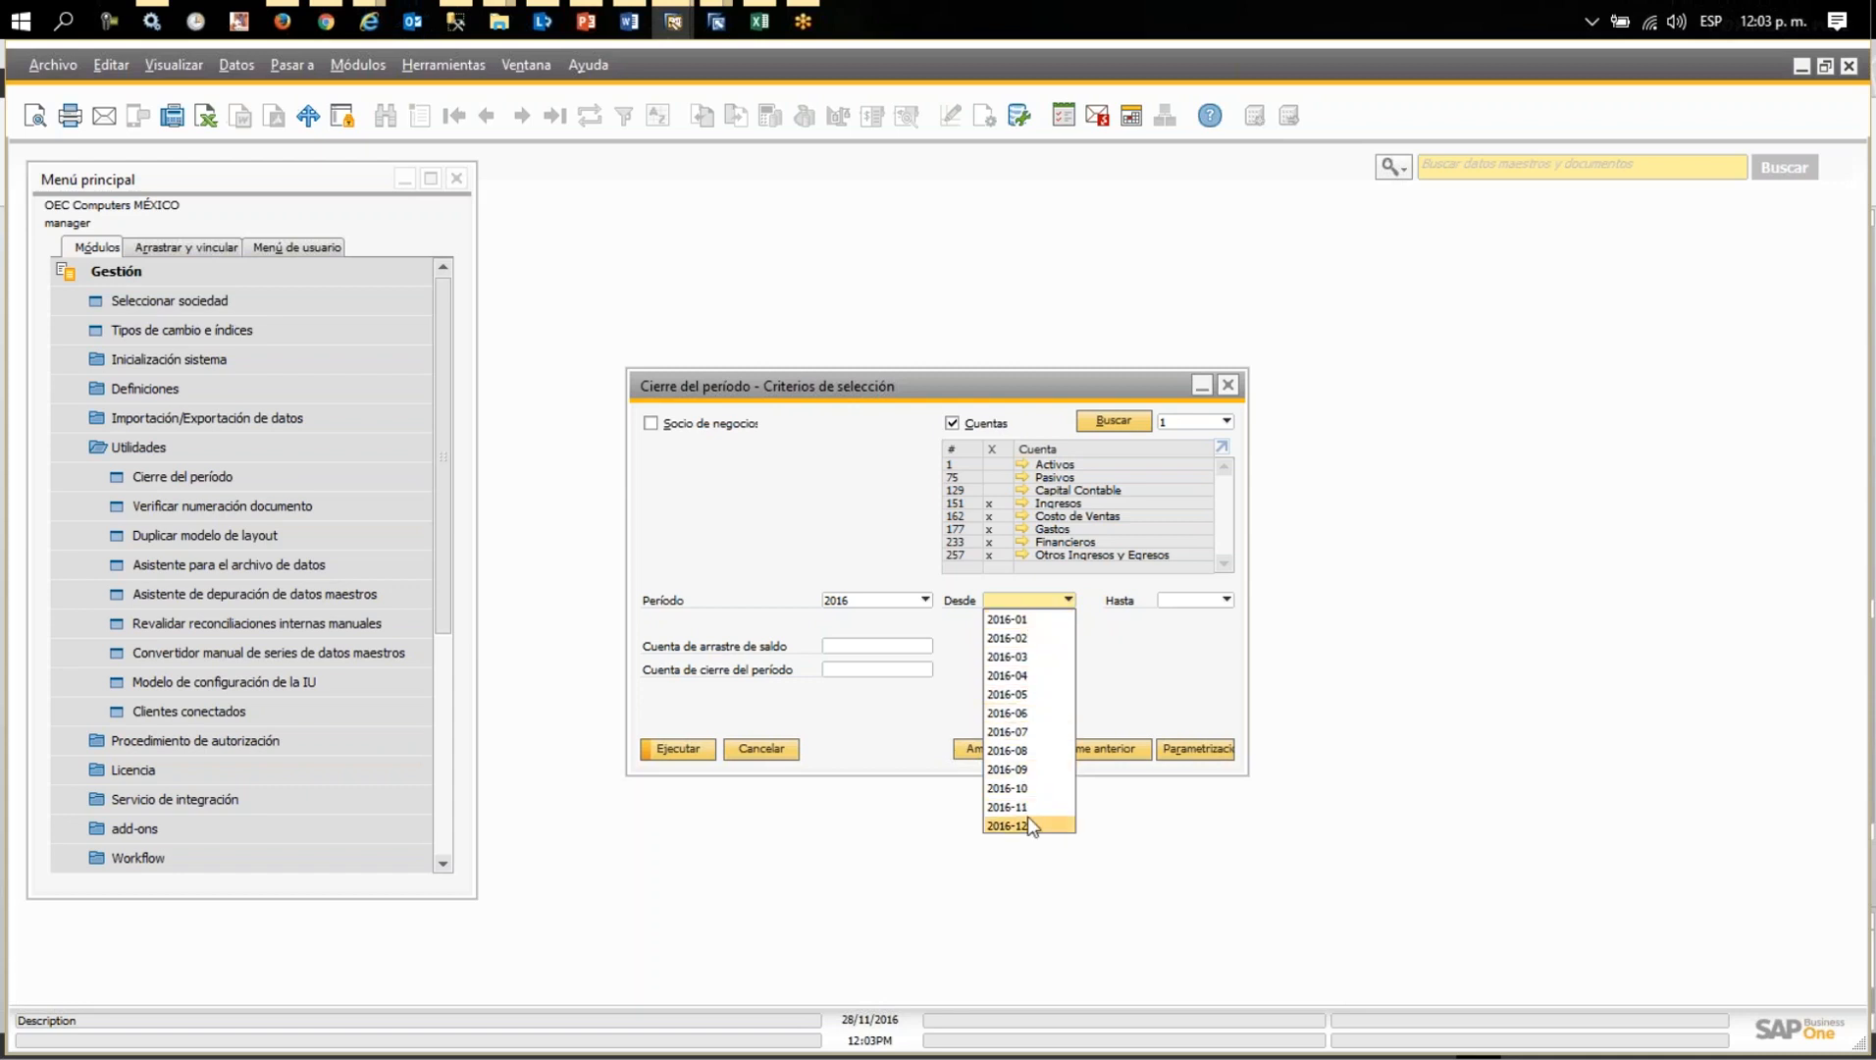
left_click(1030, 619)
left_click(1172, 600)
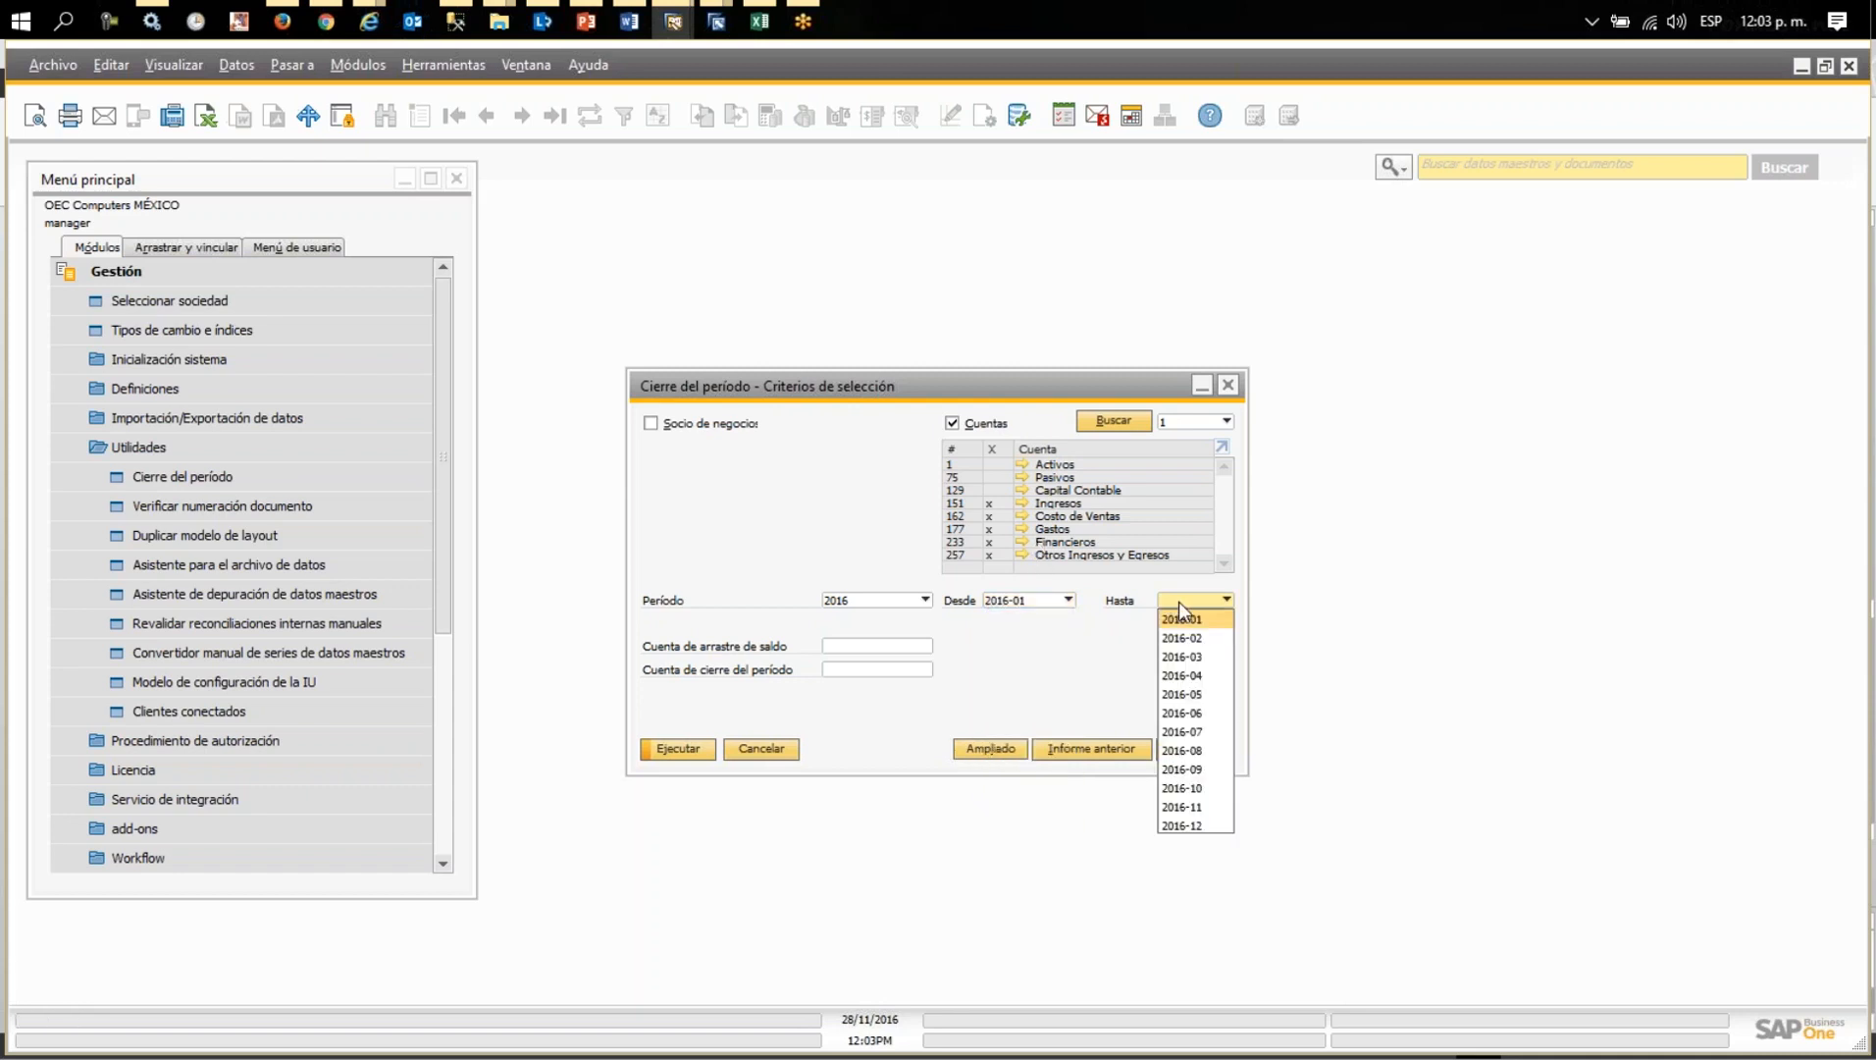
left_click(1171, 828)
key("Tab")
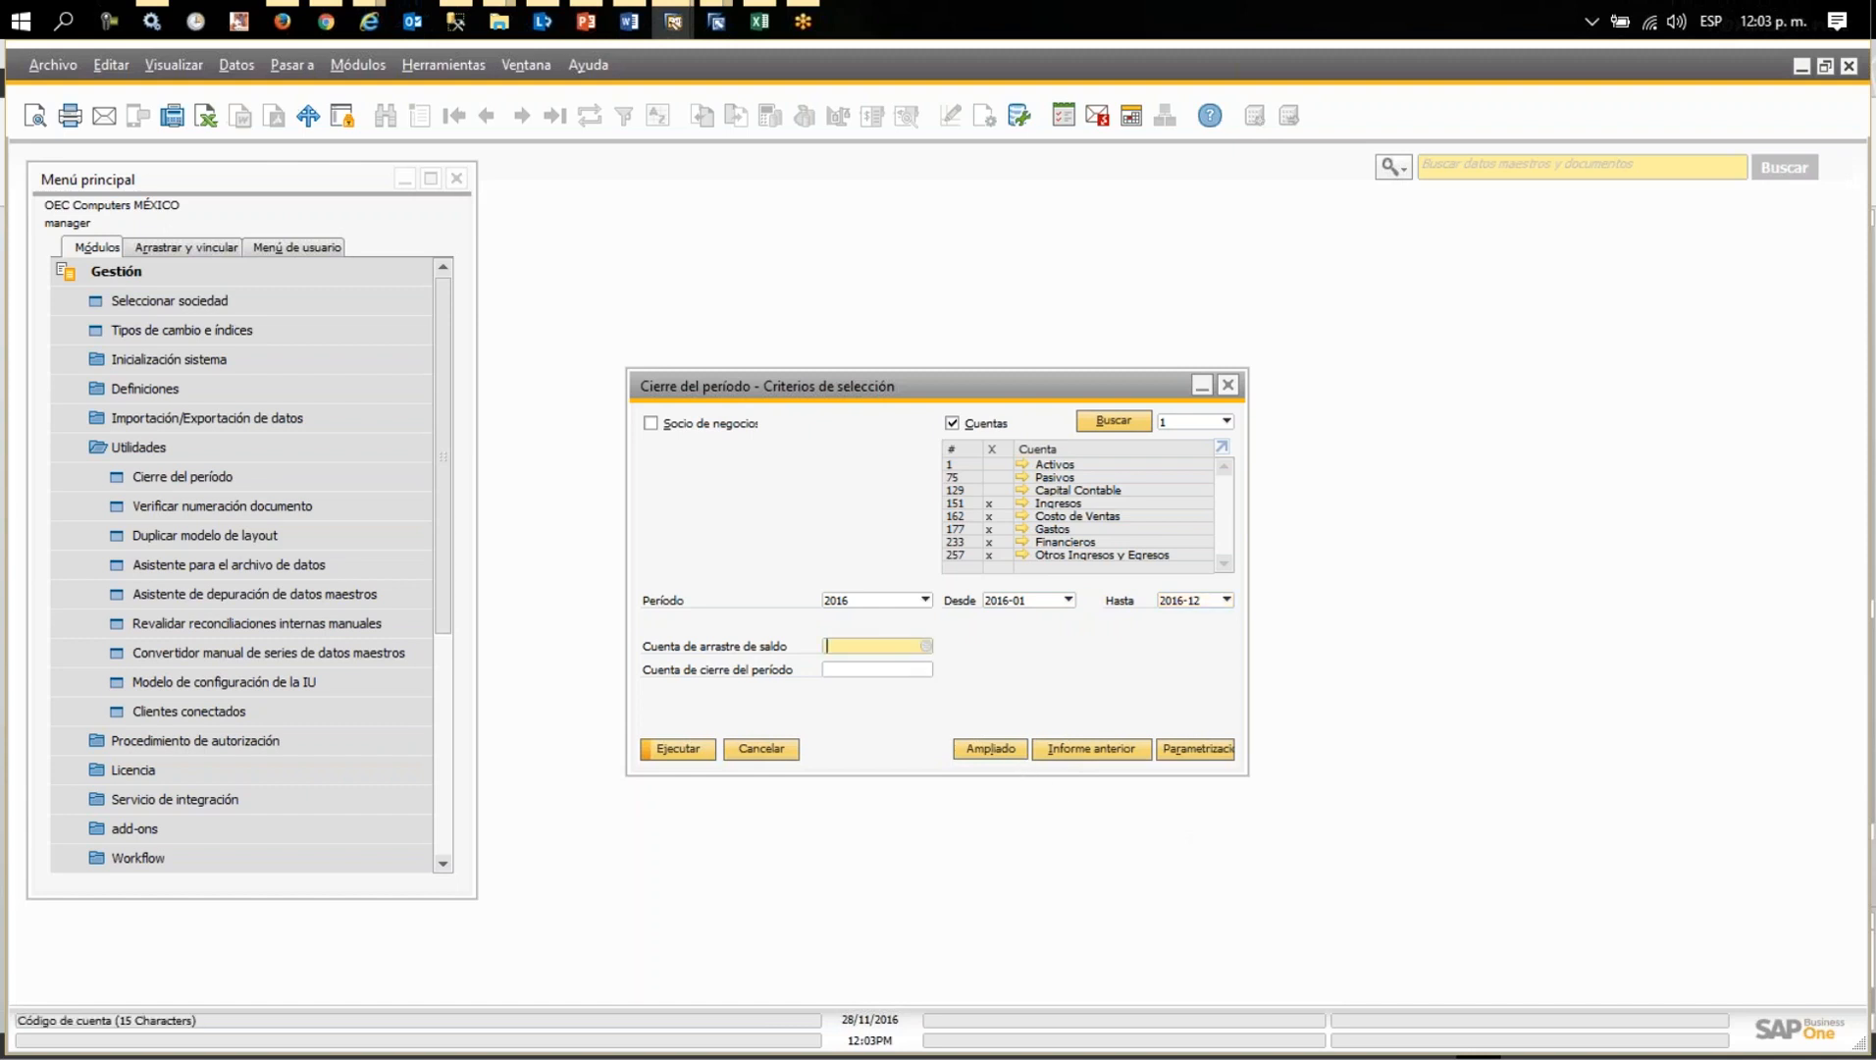
left_click(926, 646)
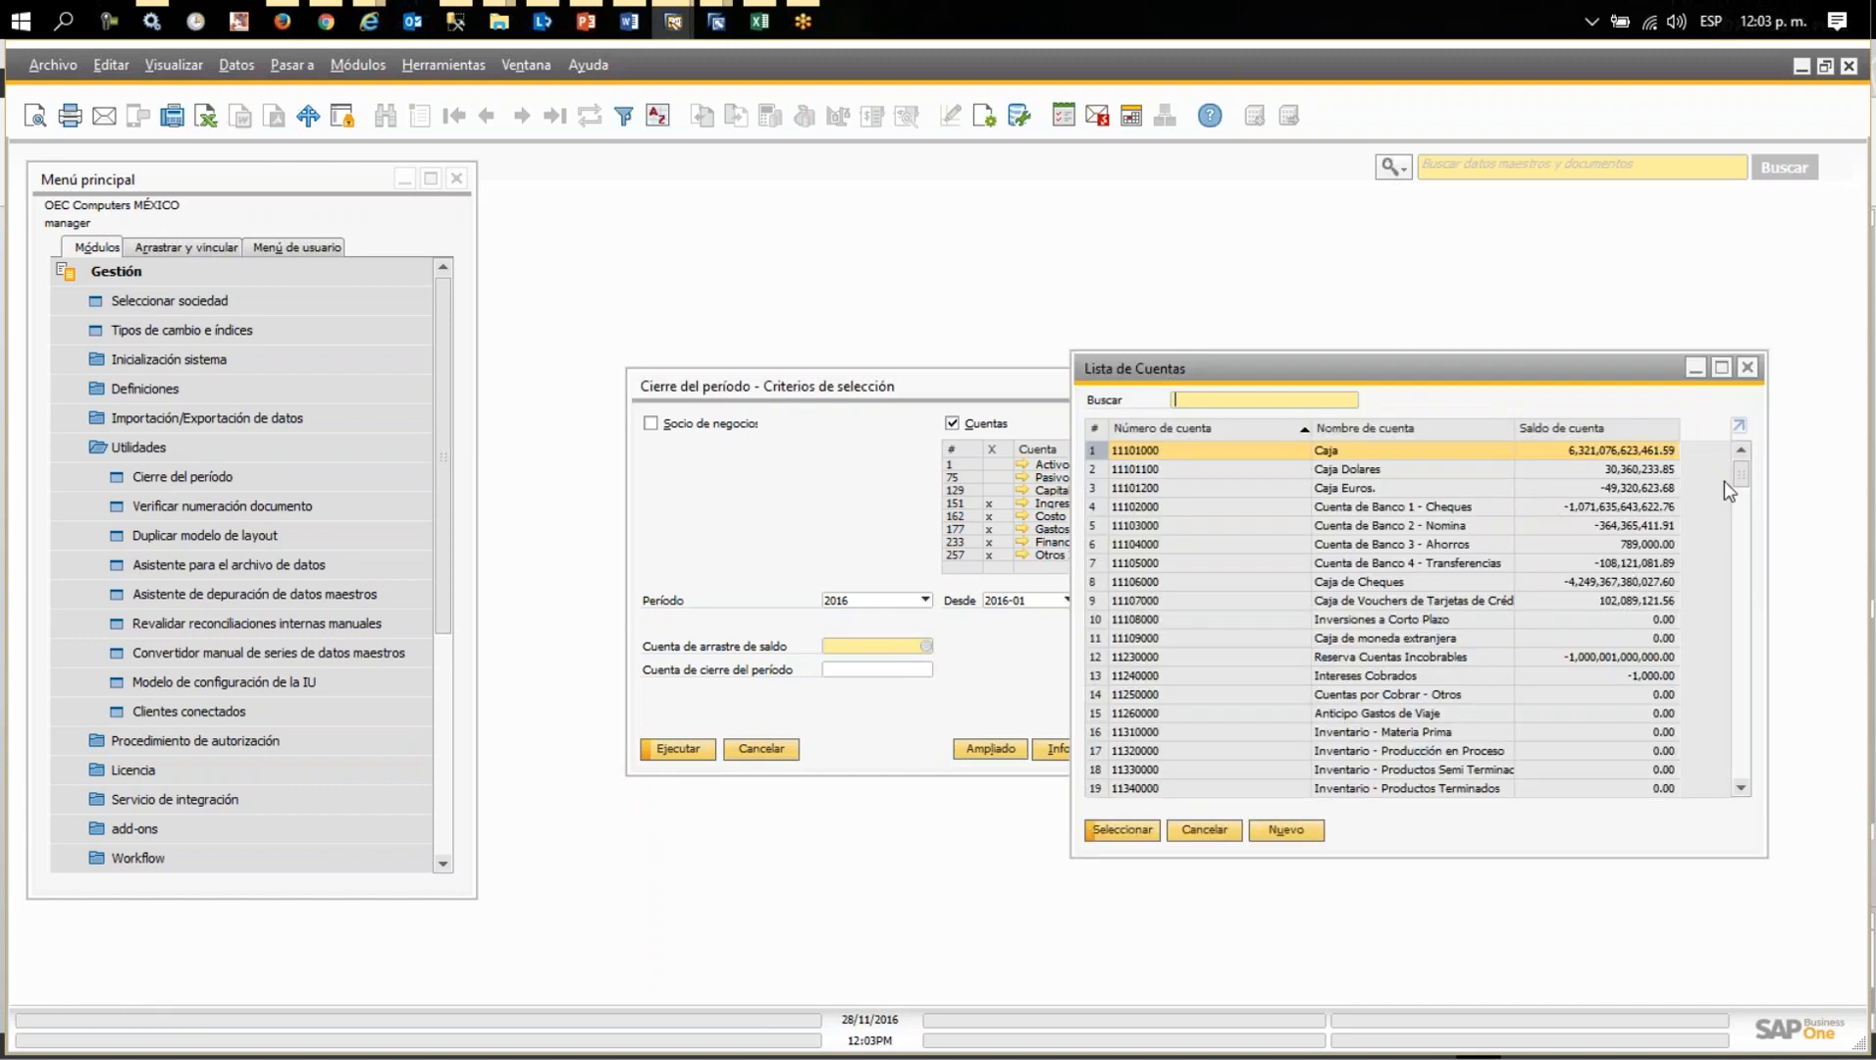
left_click_drag(1744, 488, 1746, 635)
double_click(1380, 748)
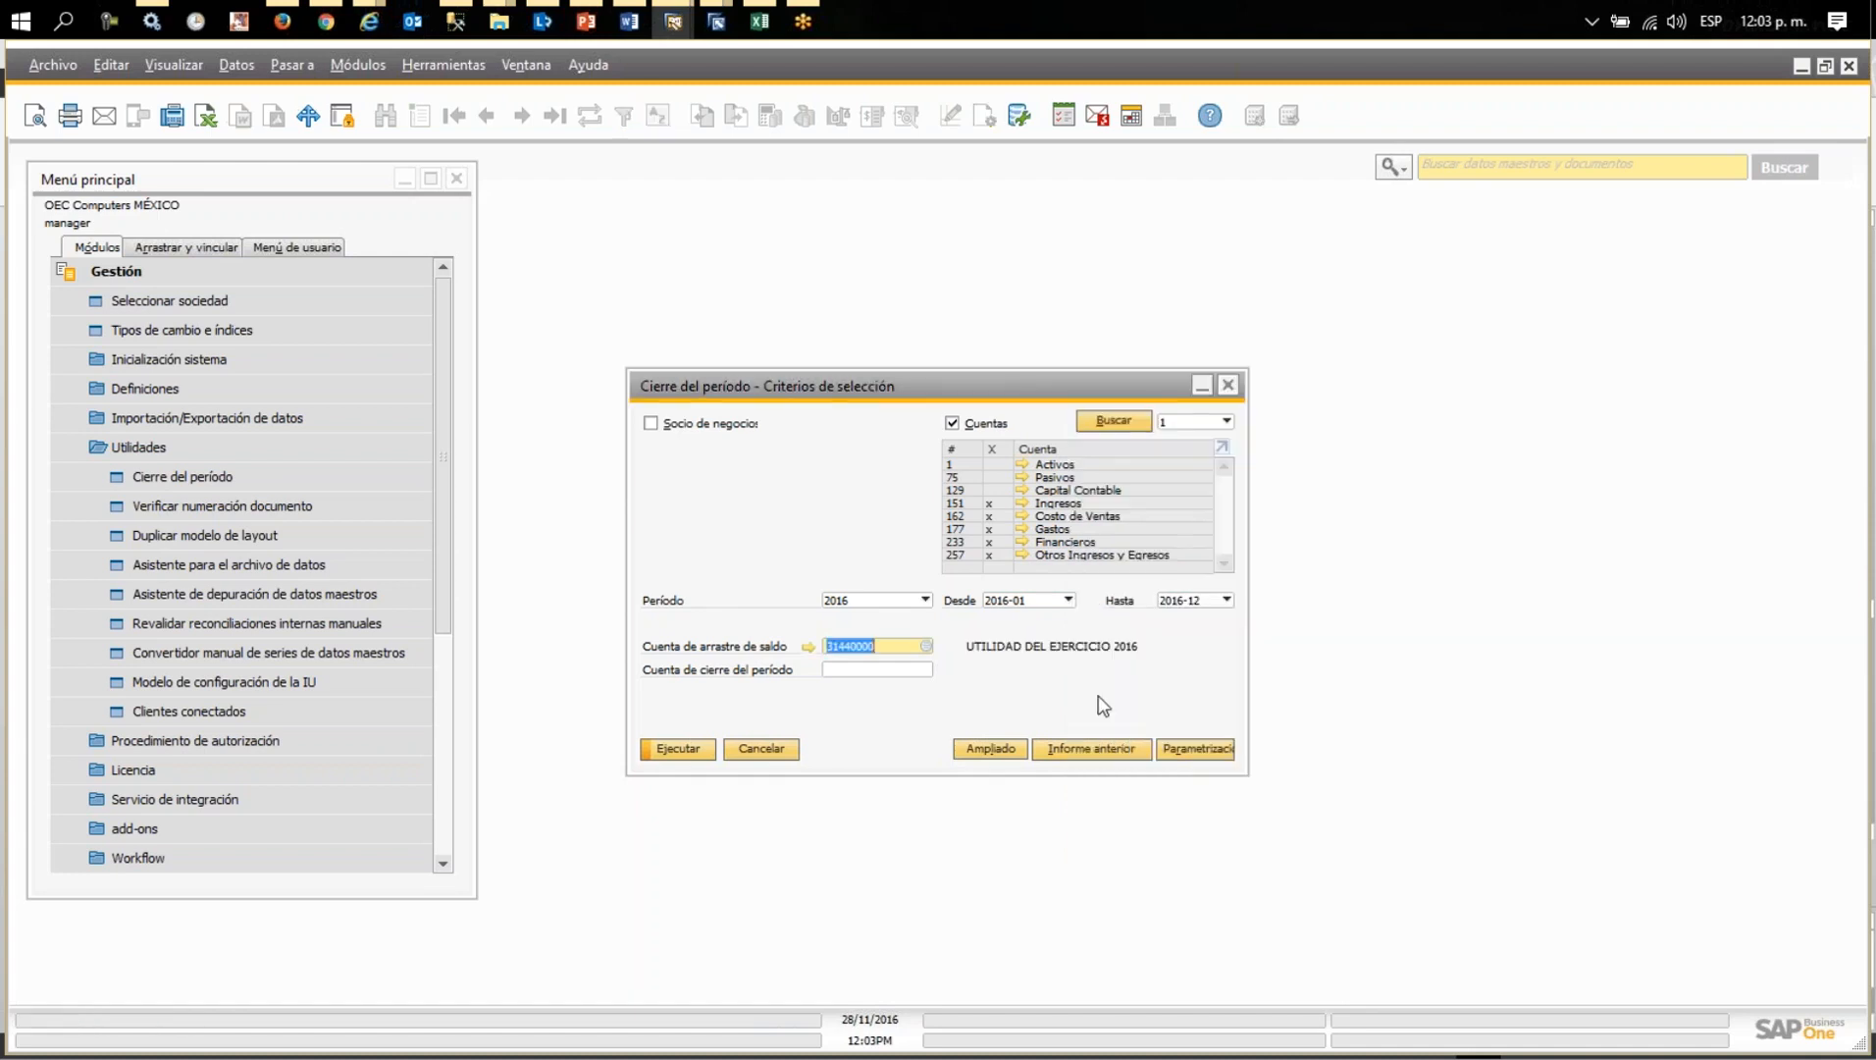
left_click(841, 674)
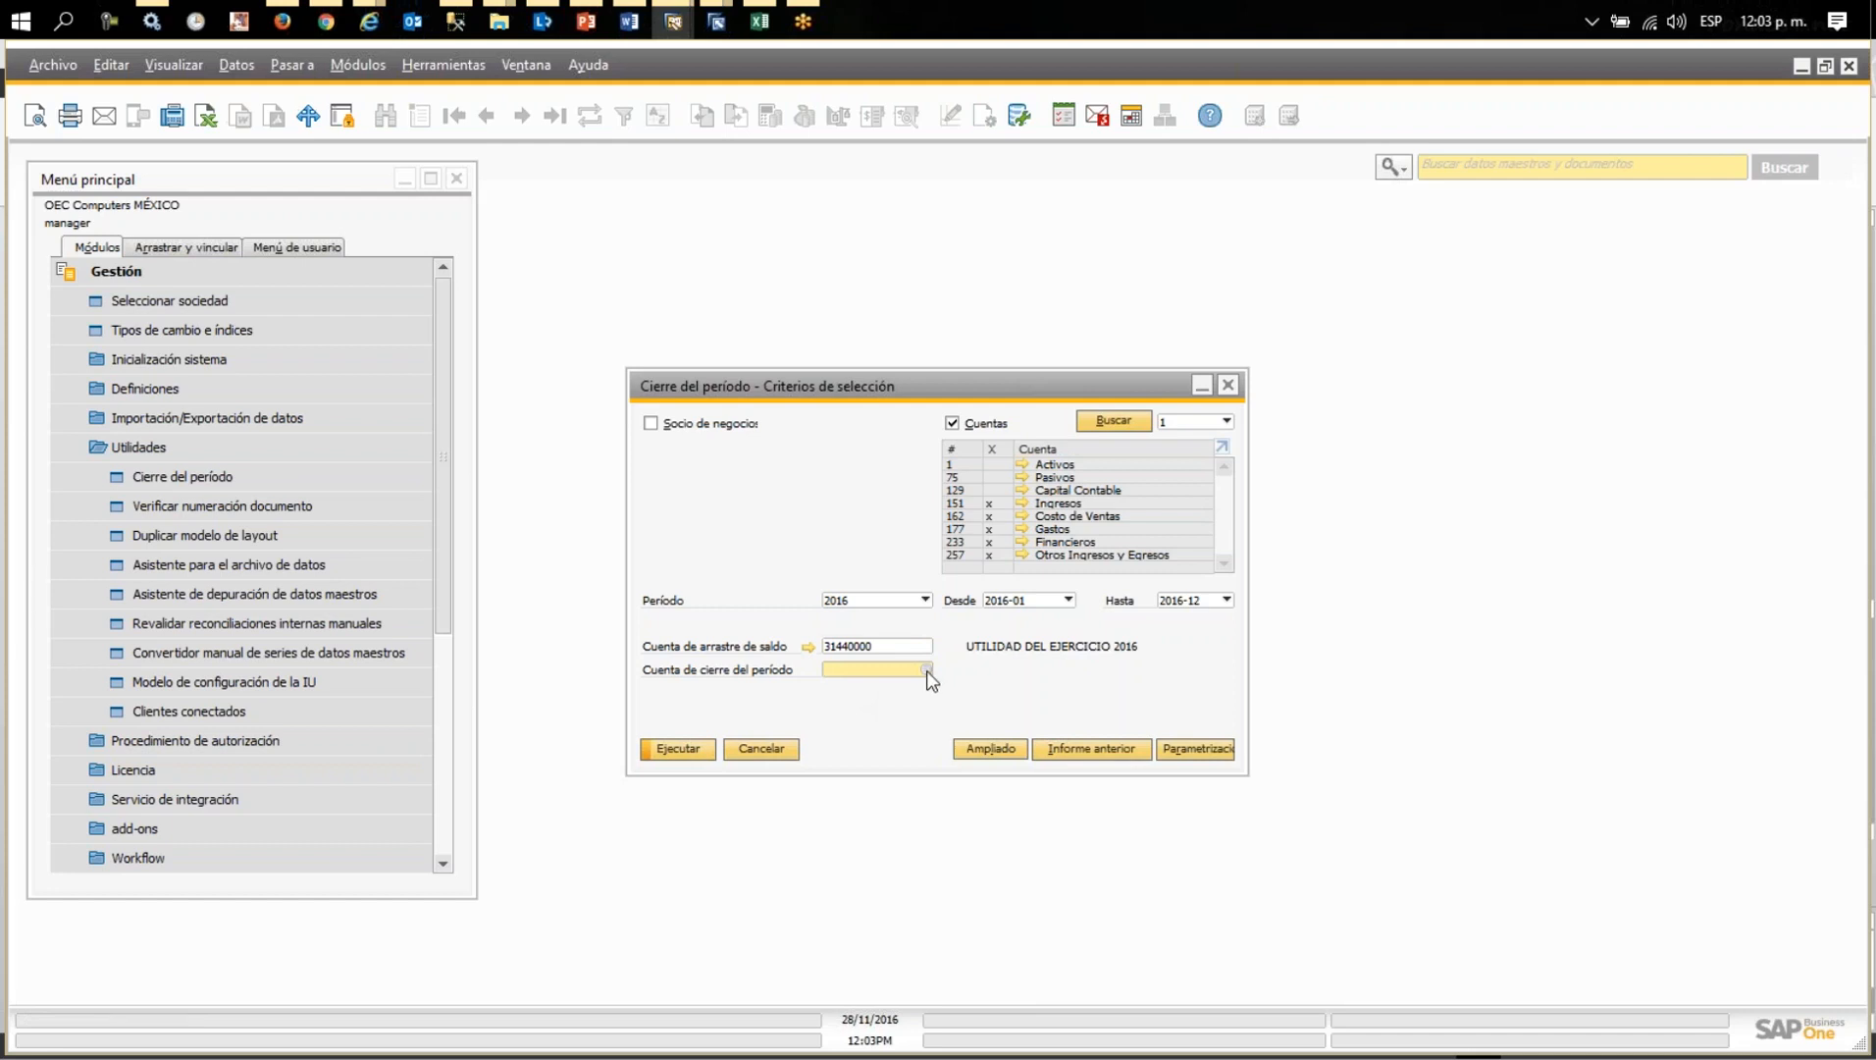
left_click(926, 671)
left_click_drag(1739, 478, 1735, 786)
left_click(1484, 788)
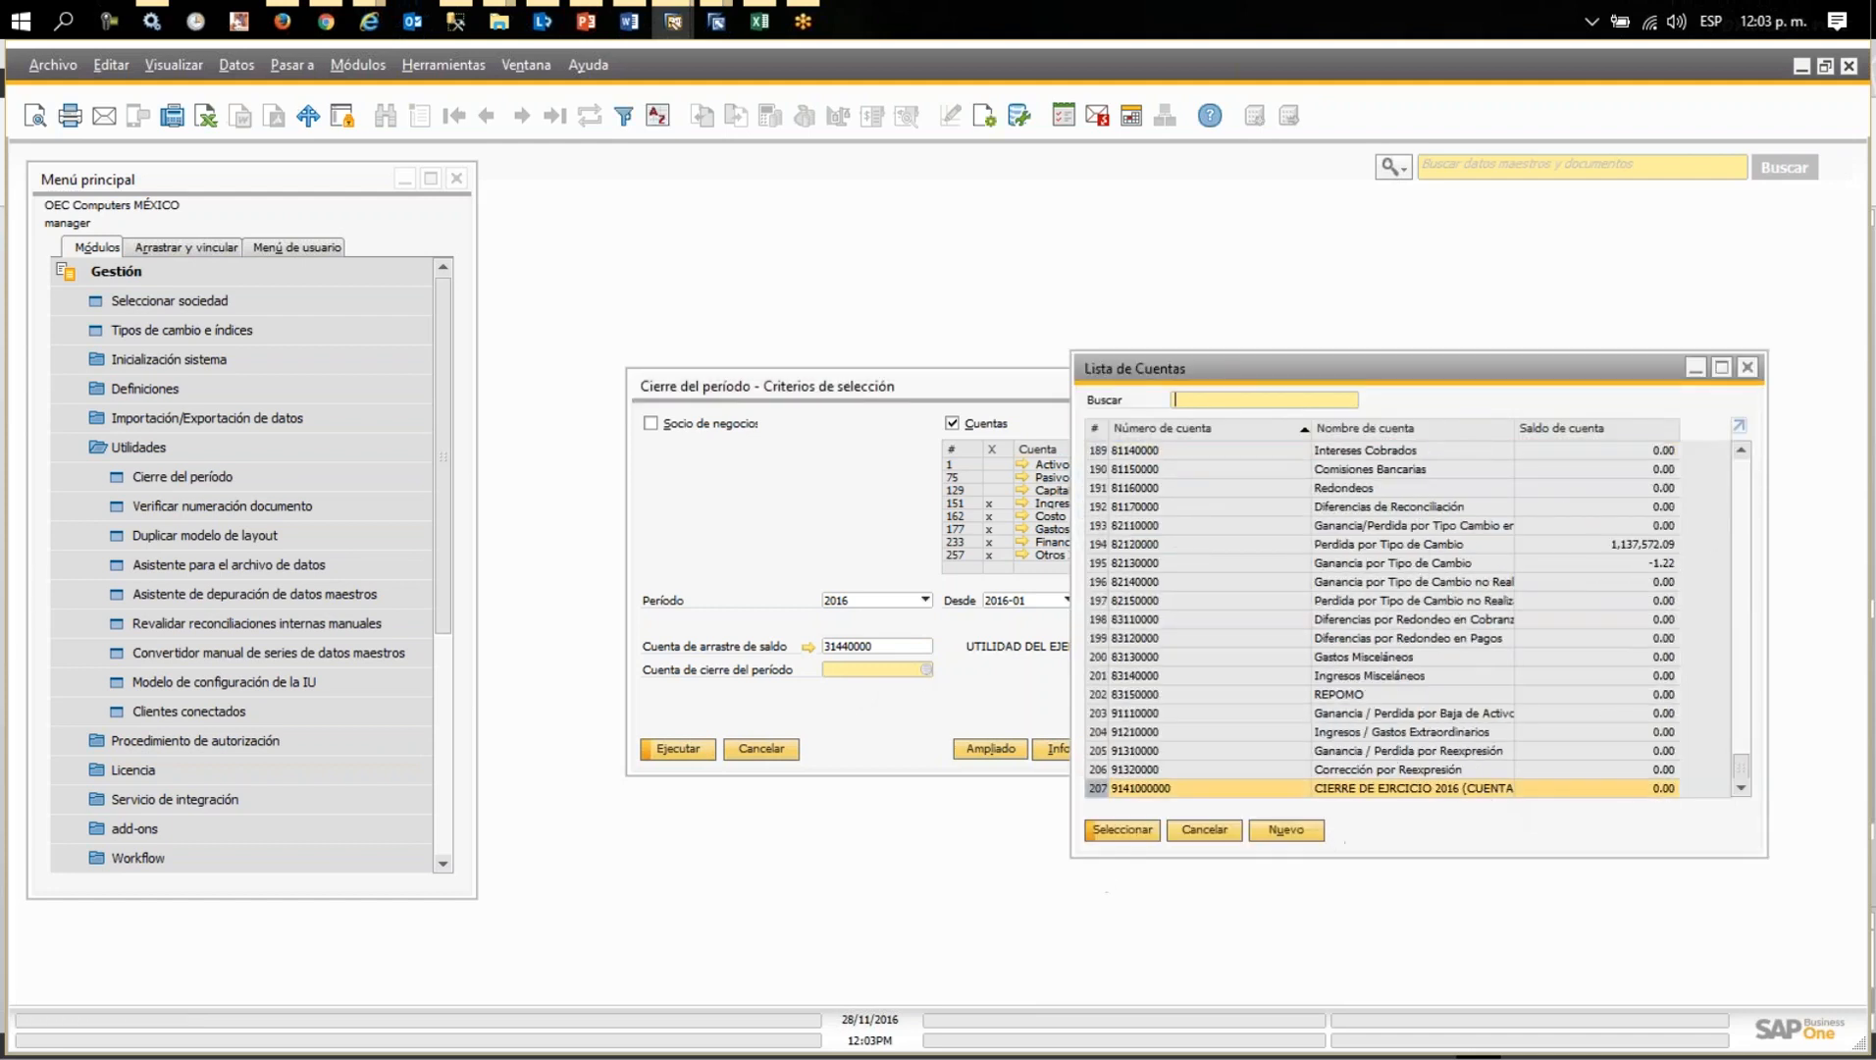
left_click(1122, 829)
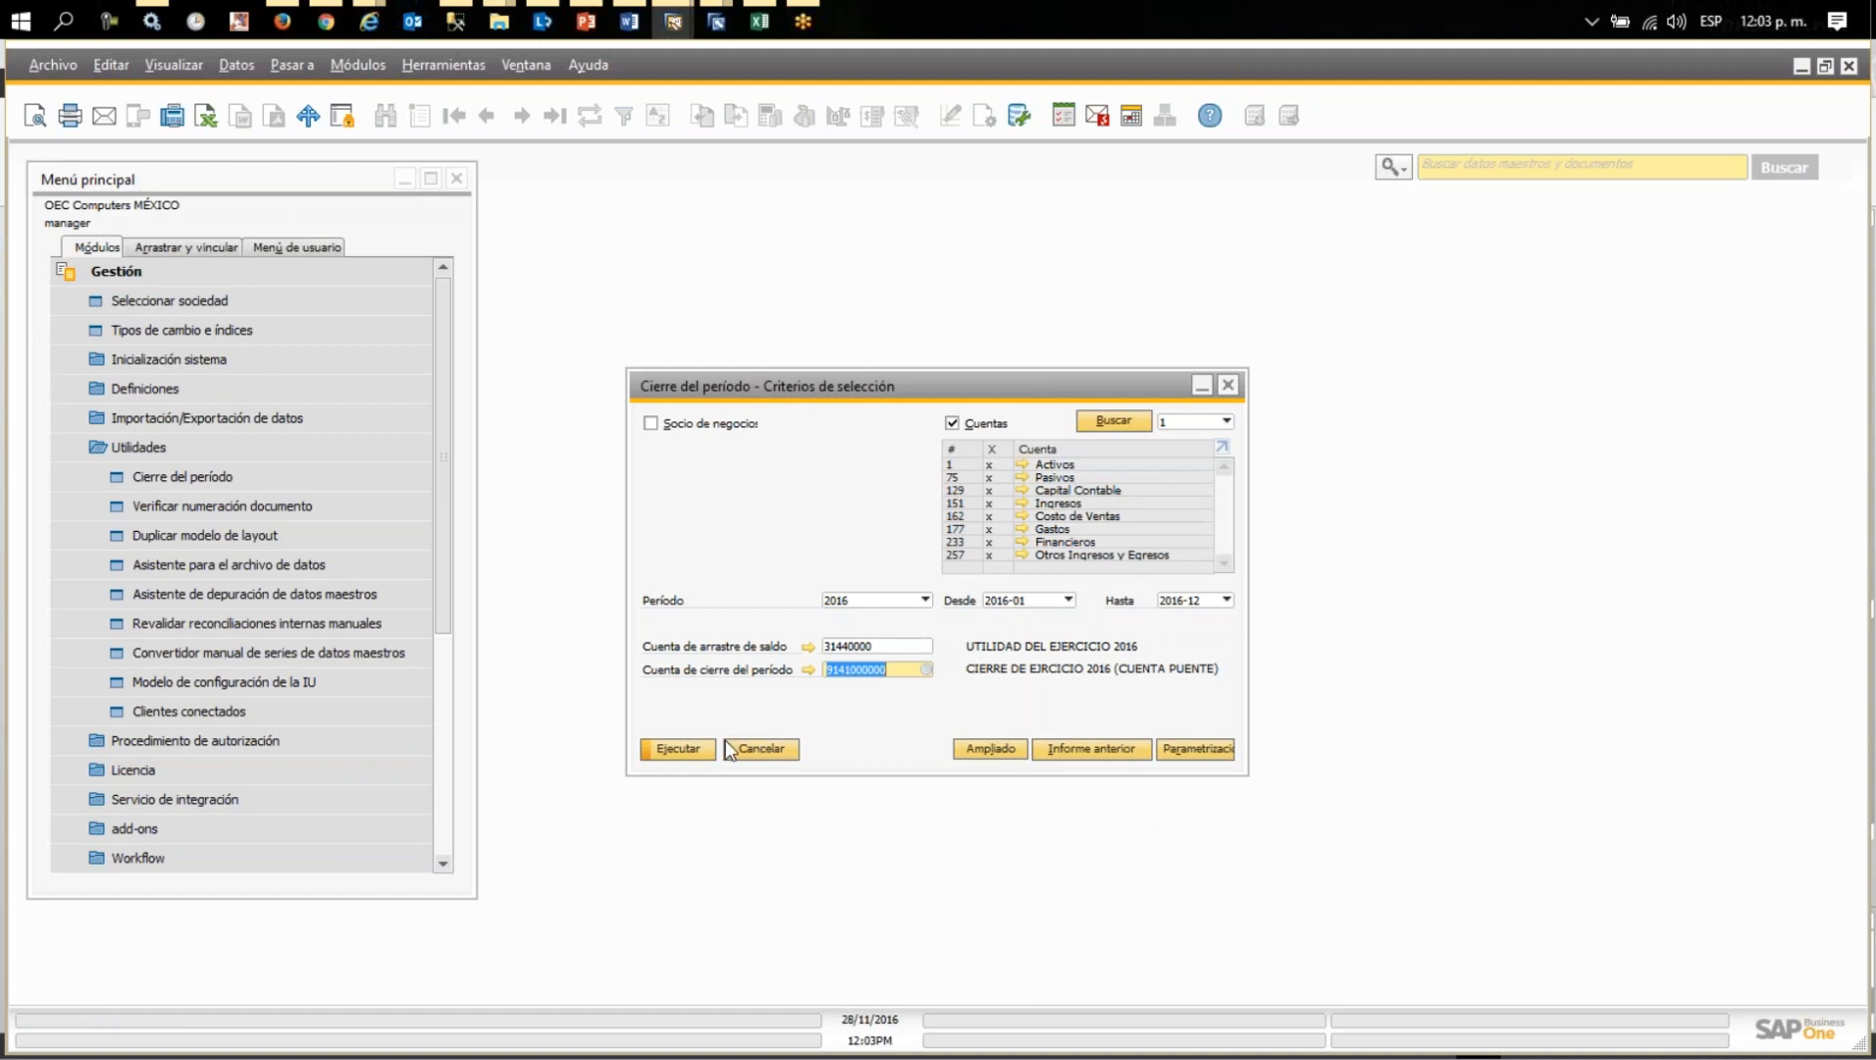
- Open the period closing parameters and set the final balance's Referencia 1 to SALDO and Referencia 2 to FINAL
left_click(1203, 750)
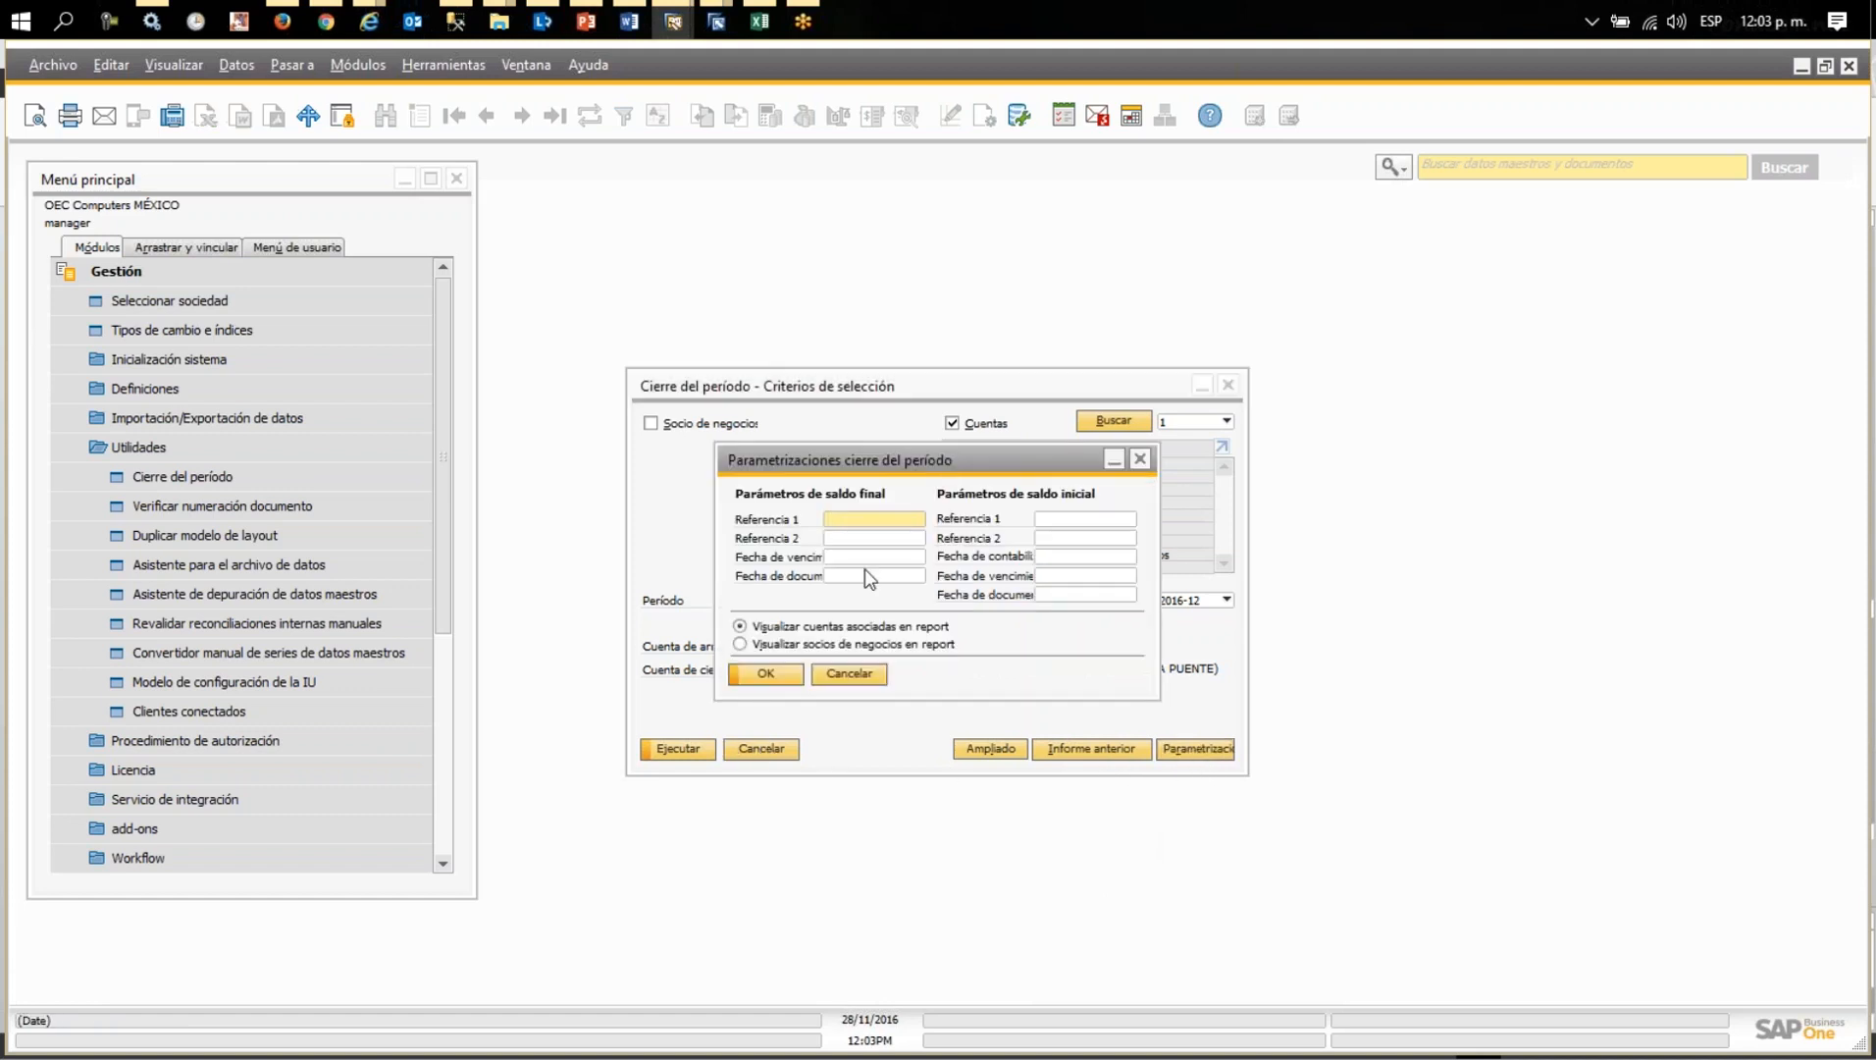
left_click(872, 539)
left_click(873, 520)
type("SALDO ")
type("FINA")
key("BackSpace")
key("BackSpace")
key("BackSpace")
key("BackSpace")
left_click(841, 539)
type("FINAL")
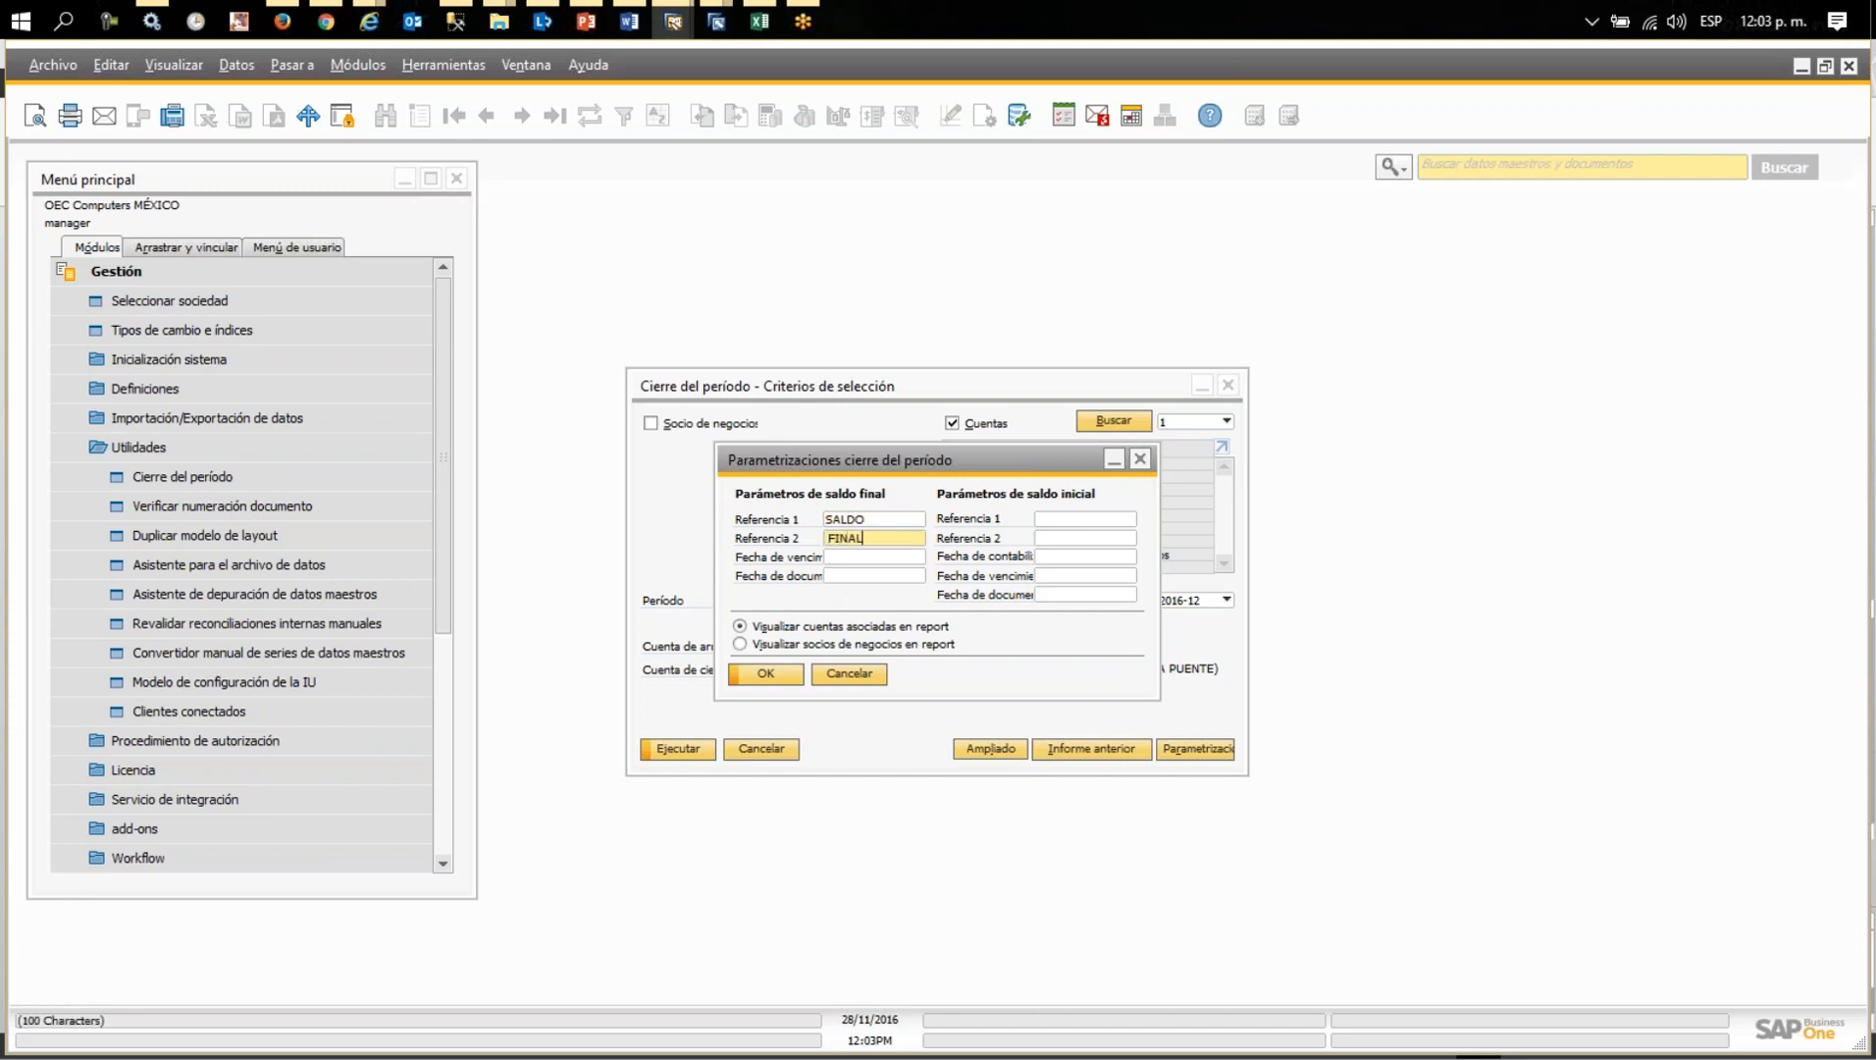
- Set the final balance's due date and document date to 31/12/2016
left_click(881, 558)
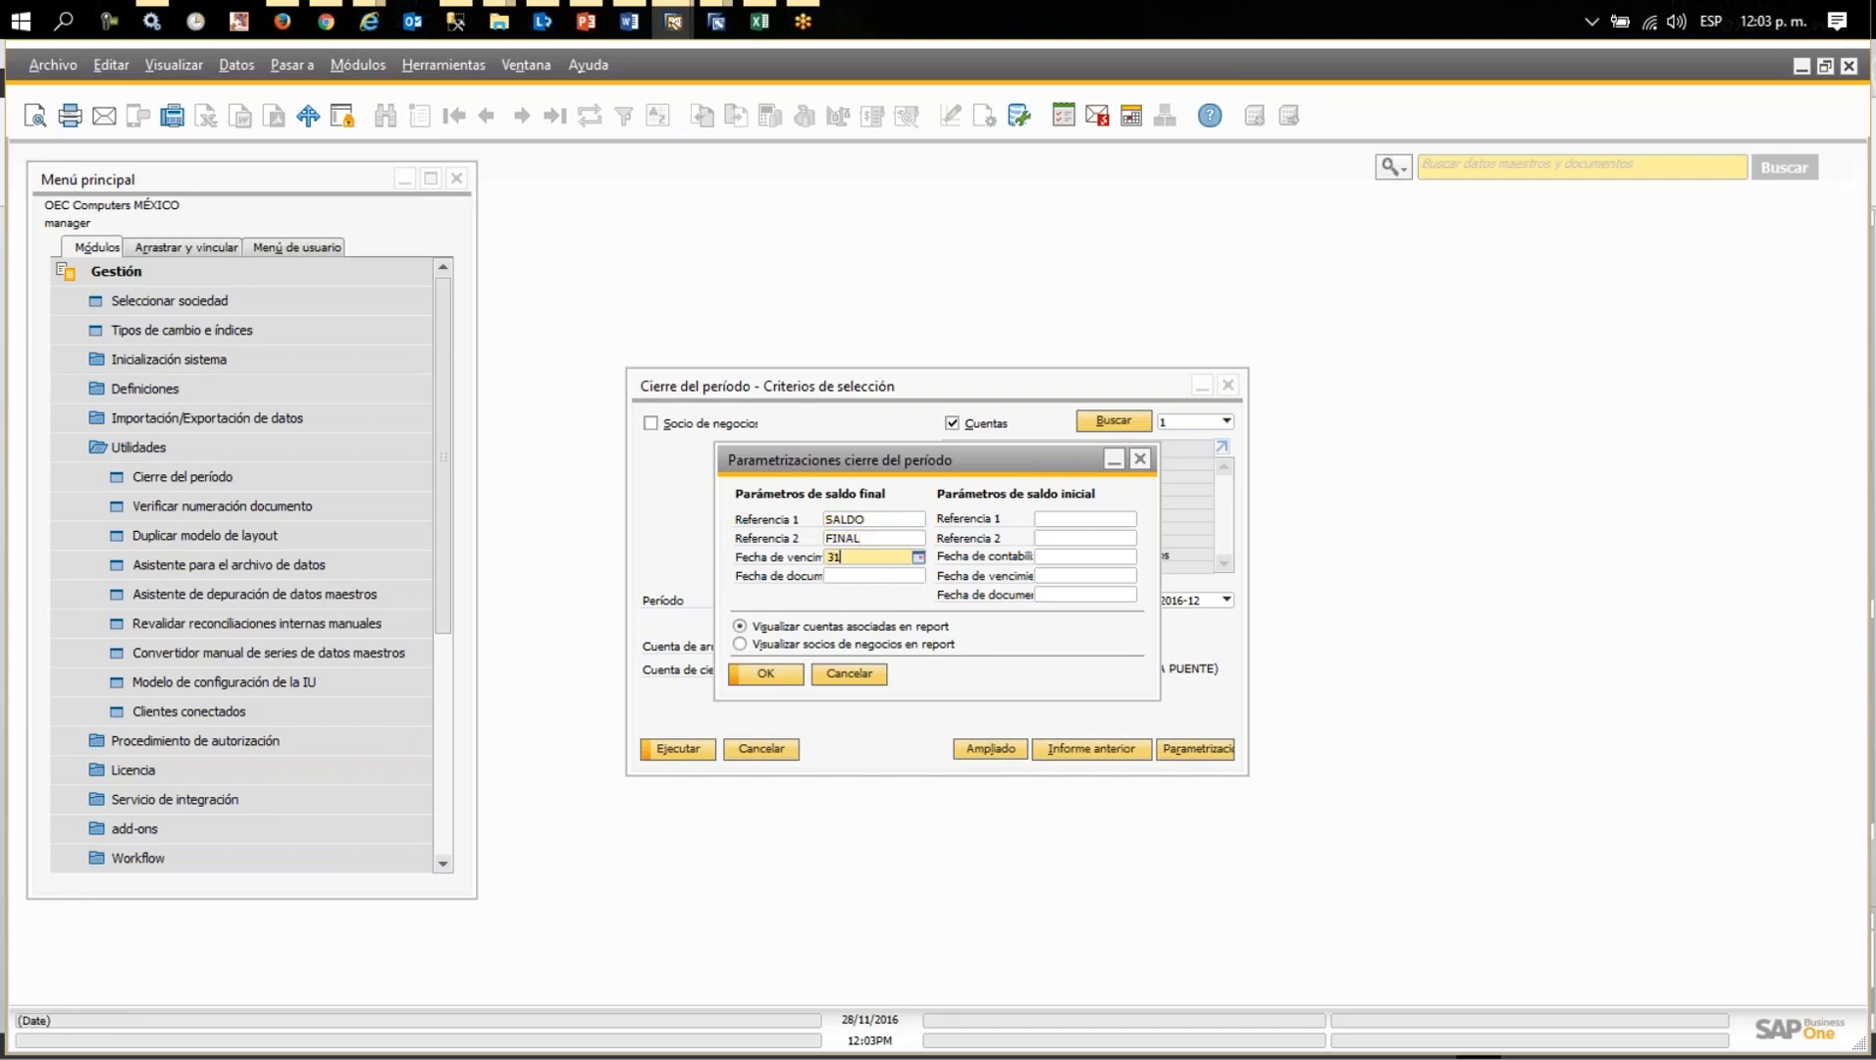
type("31/12/")
type("201")
type("6")
key("Tab")
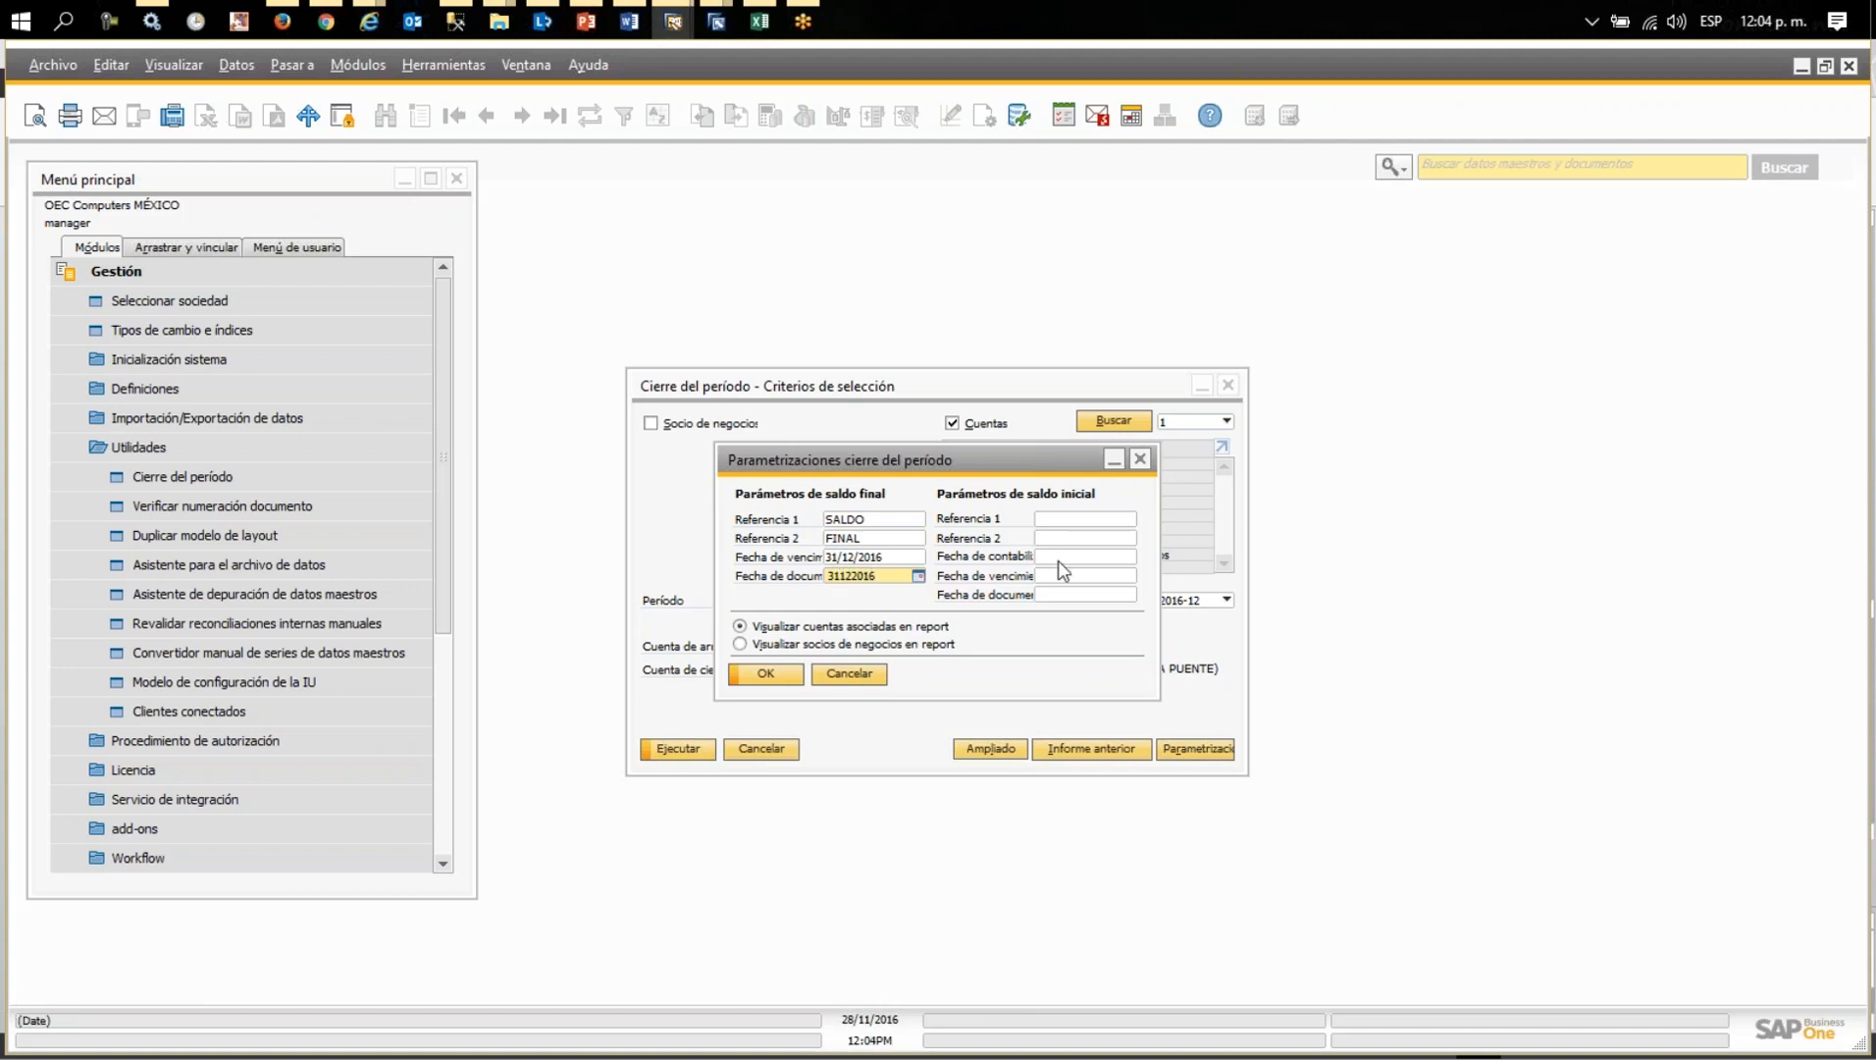
- Set the opening balance's Referencia 1 to SALDO and Referencia 2 to INICIAL
left_click(1070, 519)
type("D")
key("BackSpace")
type("SALDO")
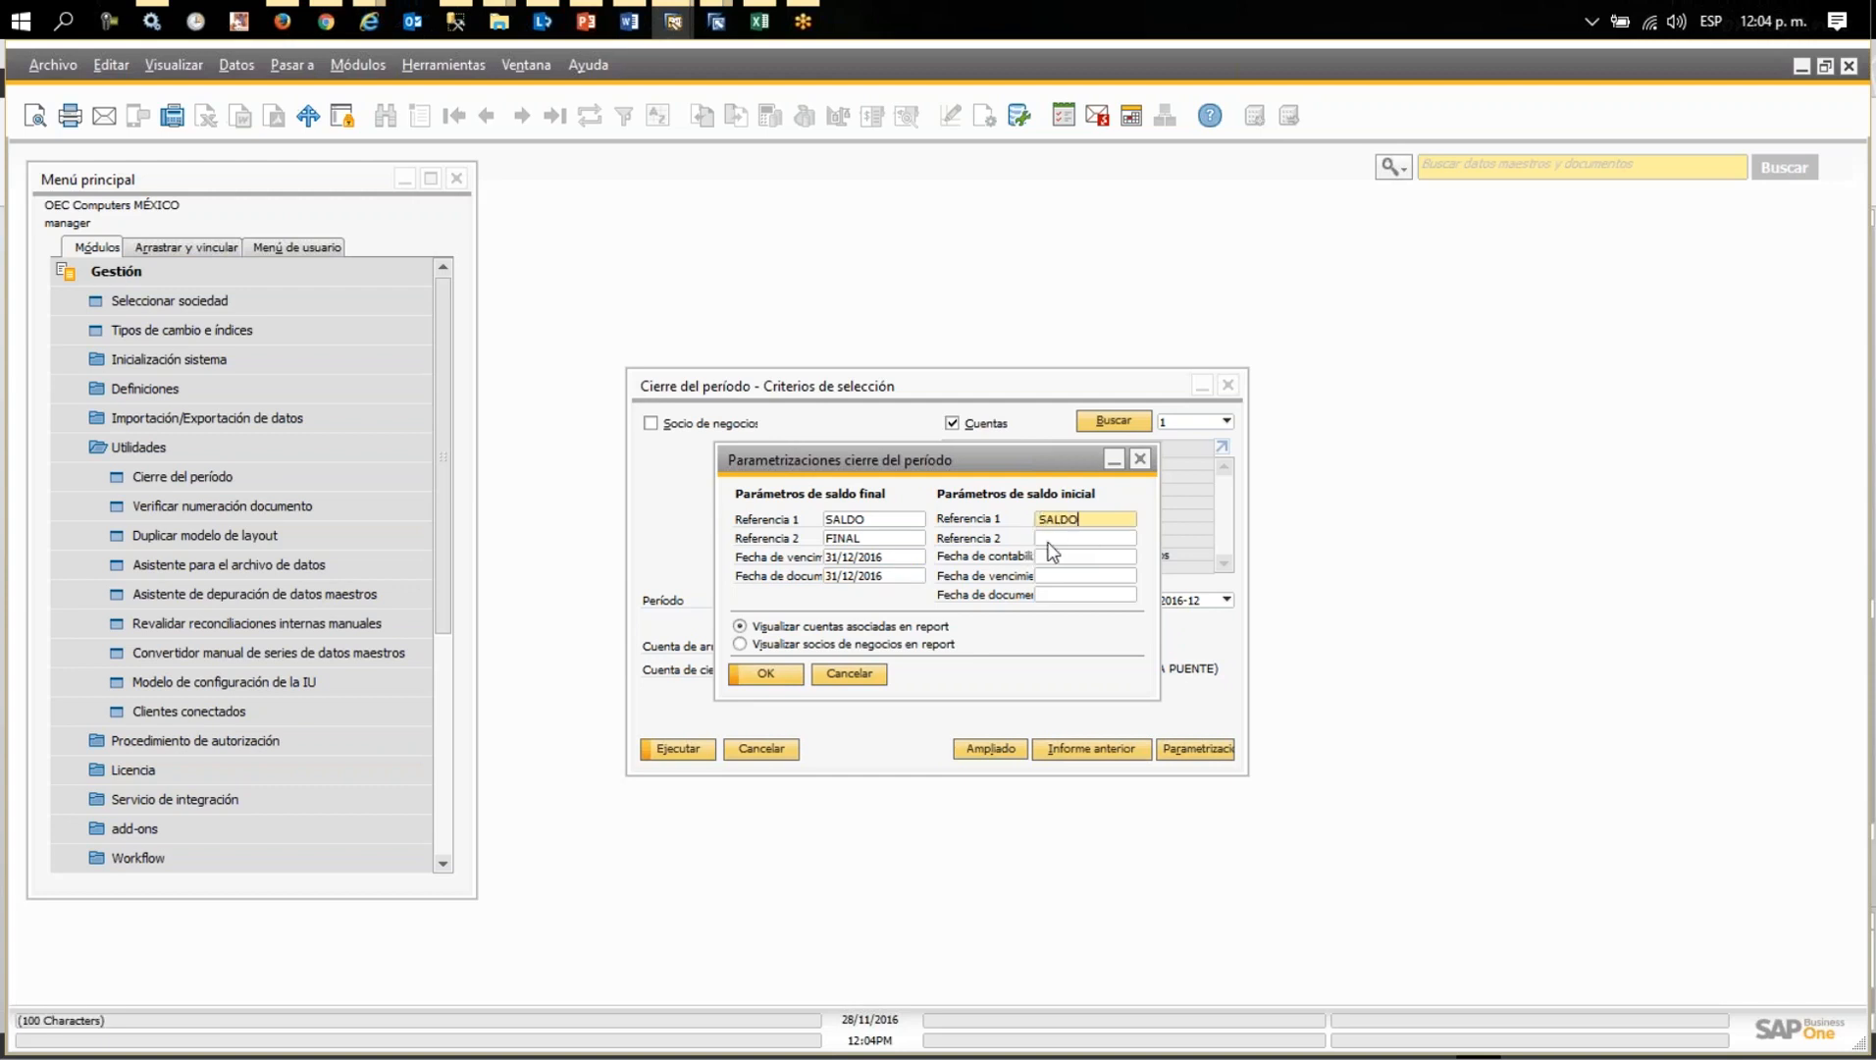
key("Tab")
type("INICIA")
- Set the opening balance's posting, due and document dates to 01/01/2017 and accept the closing parameters
left_click(1066, 557)
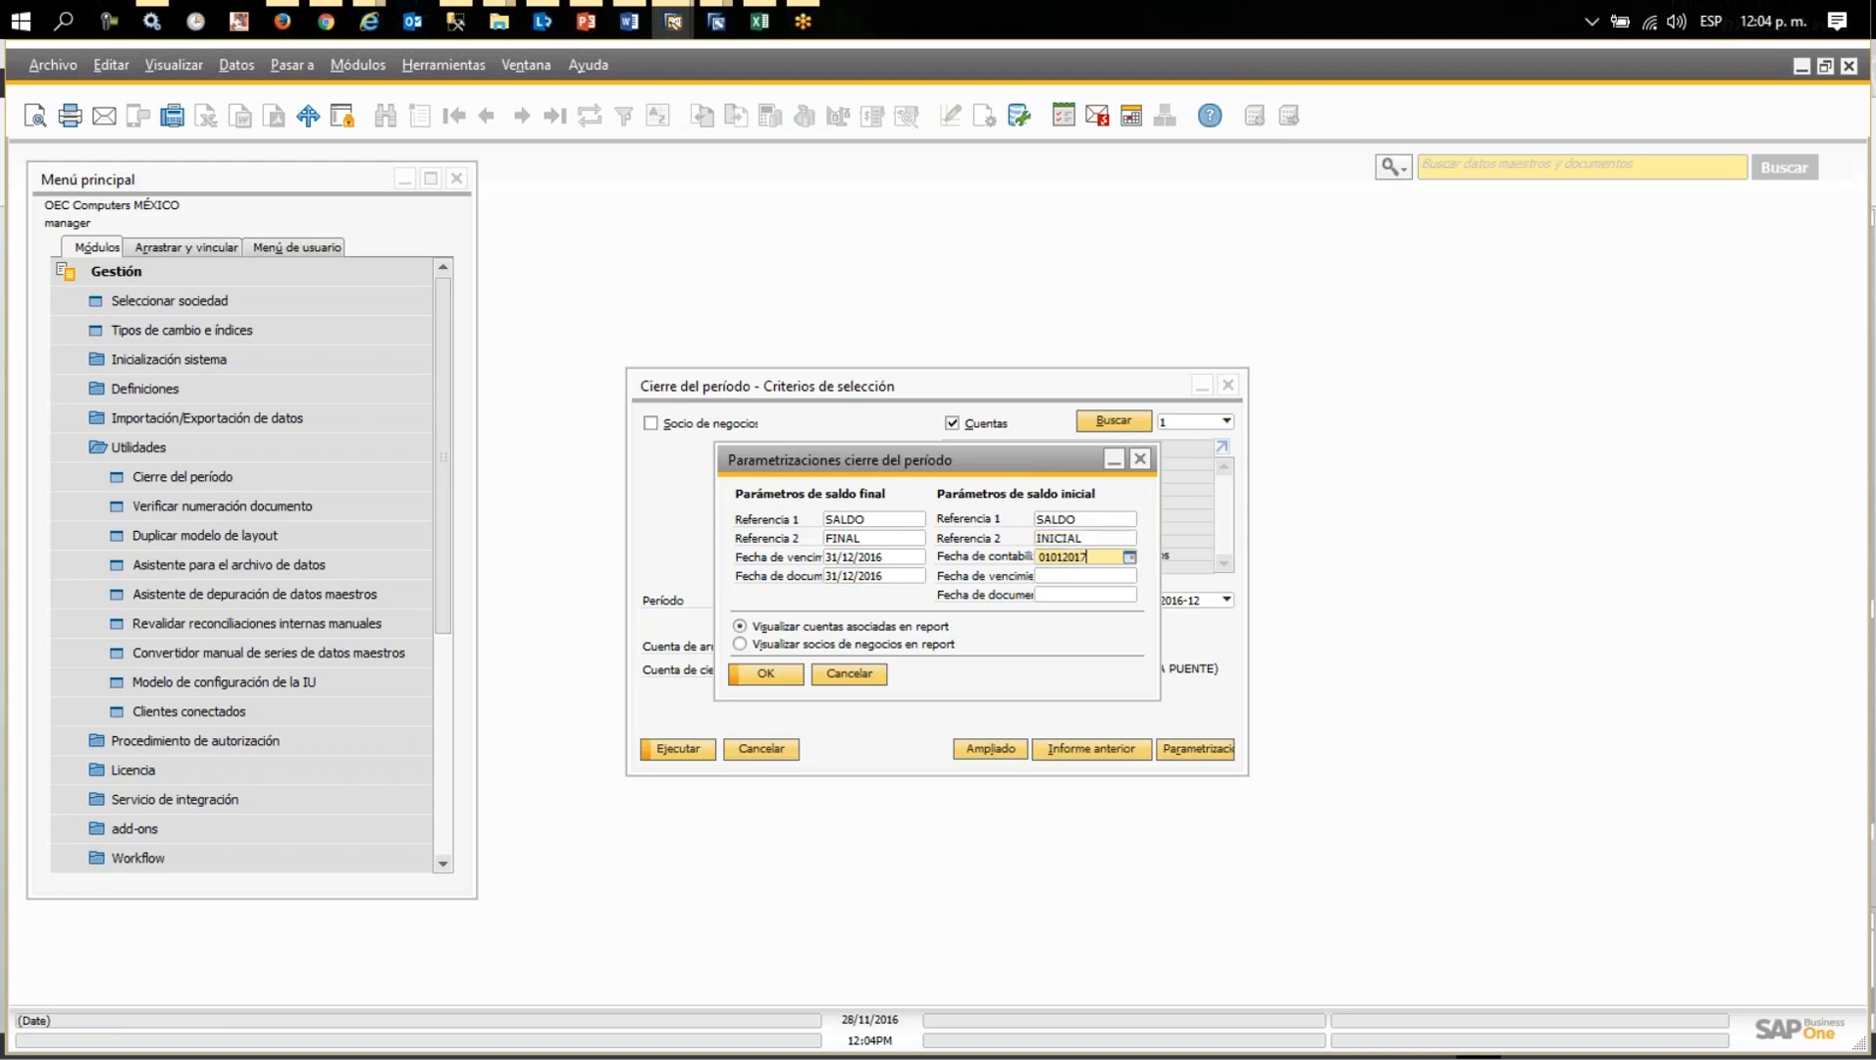
key("Tab")
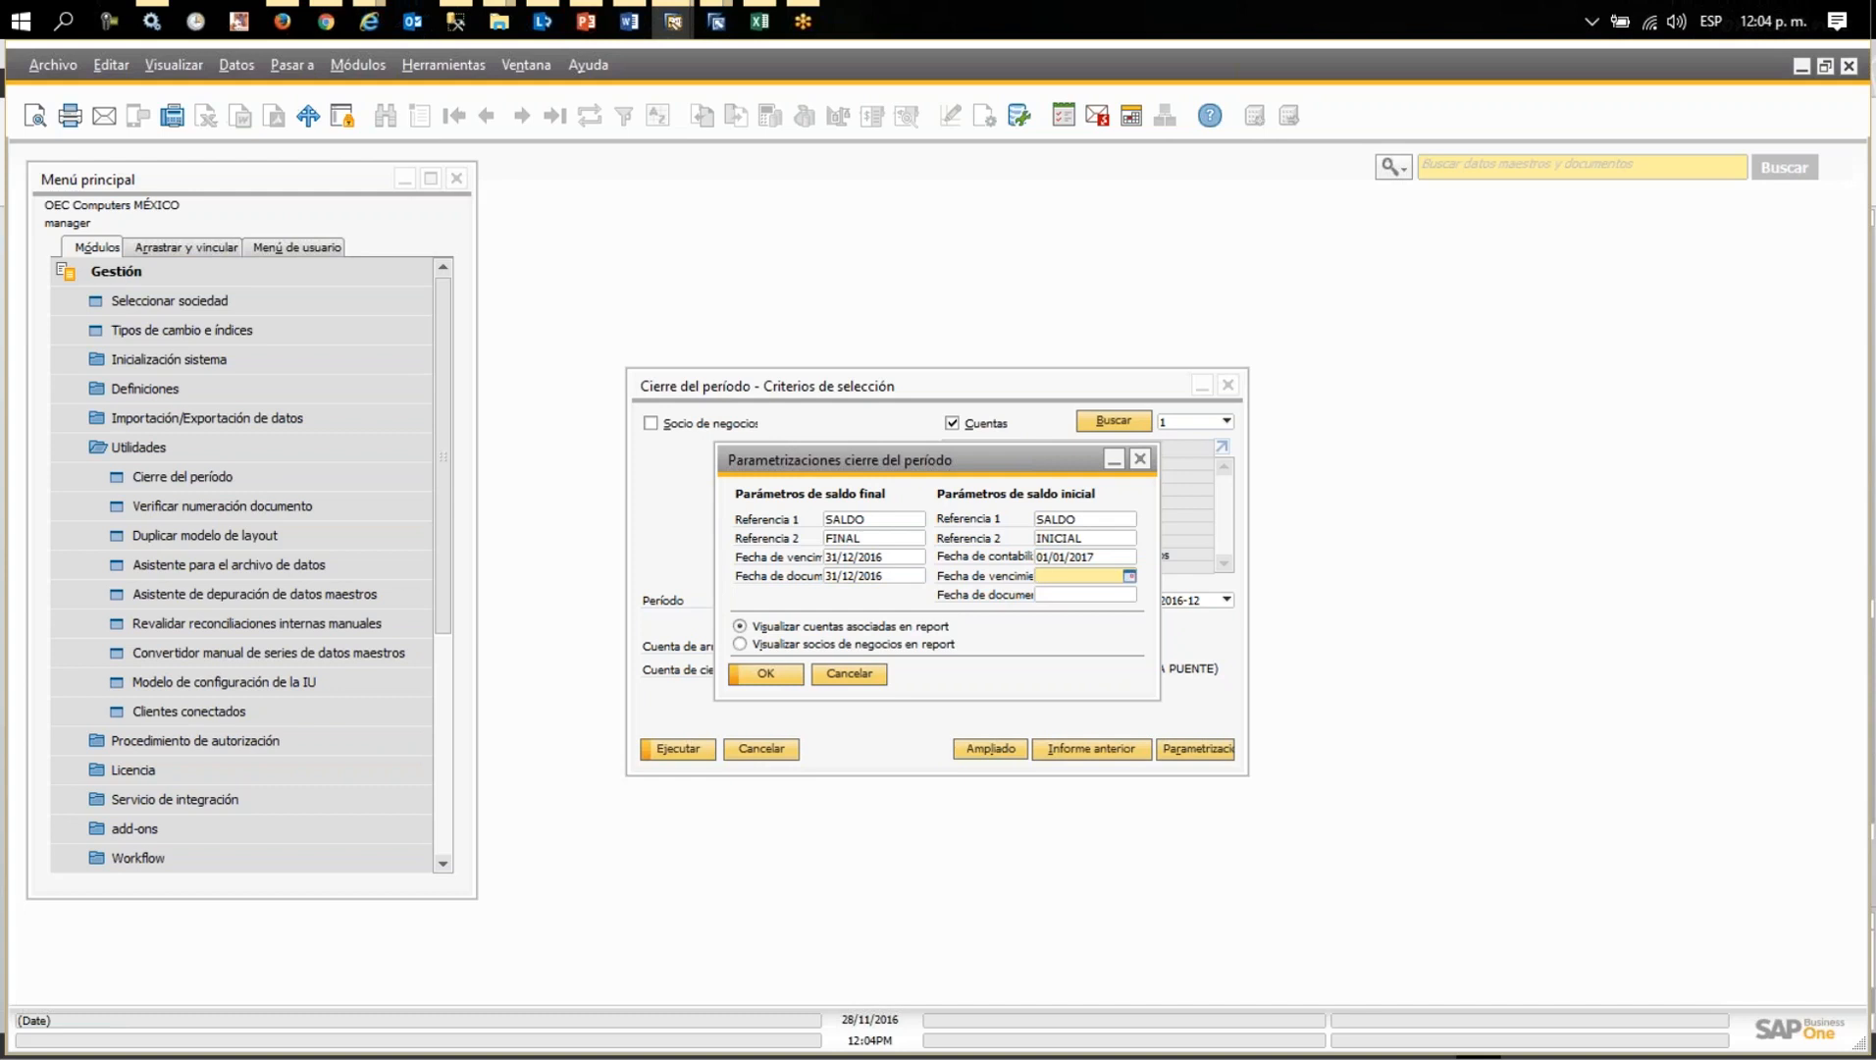
type("01/01/20")
type("17")
key("Tab")
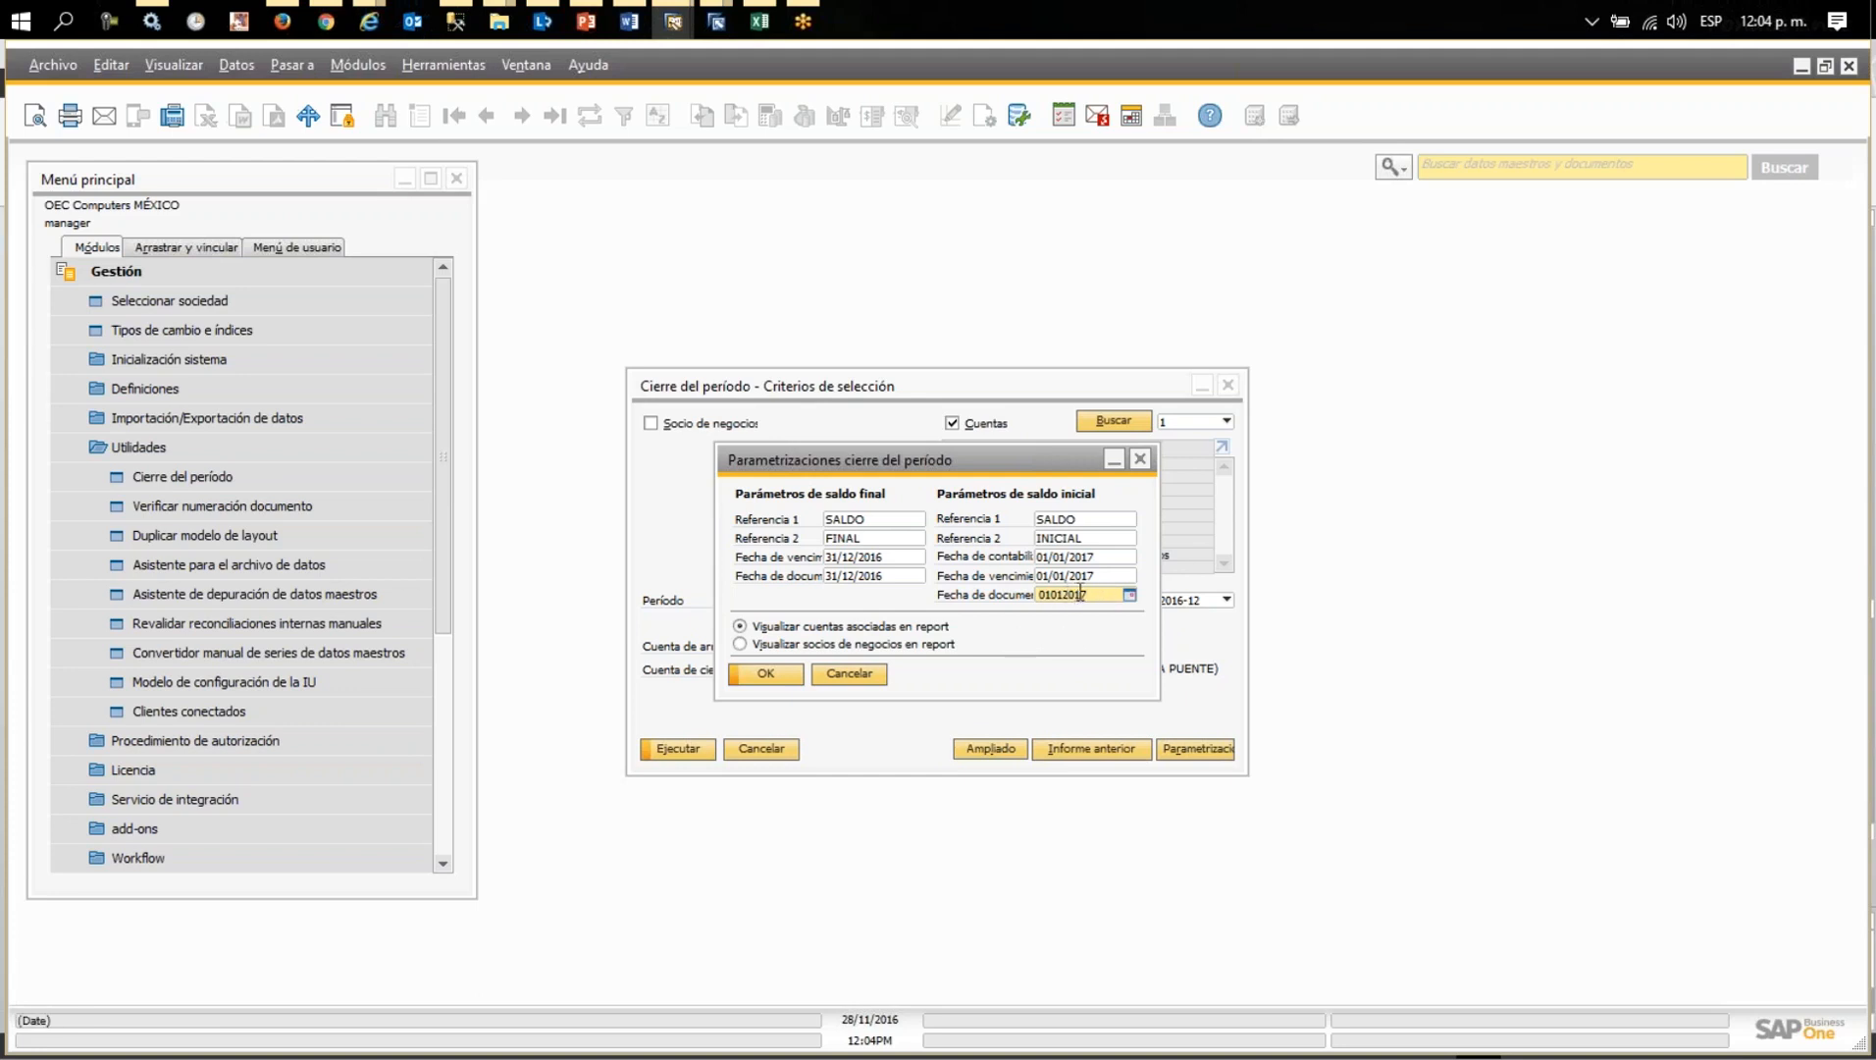
key("Tab")
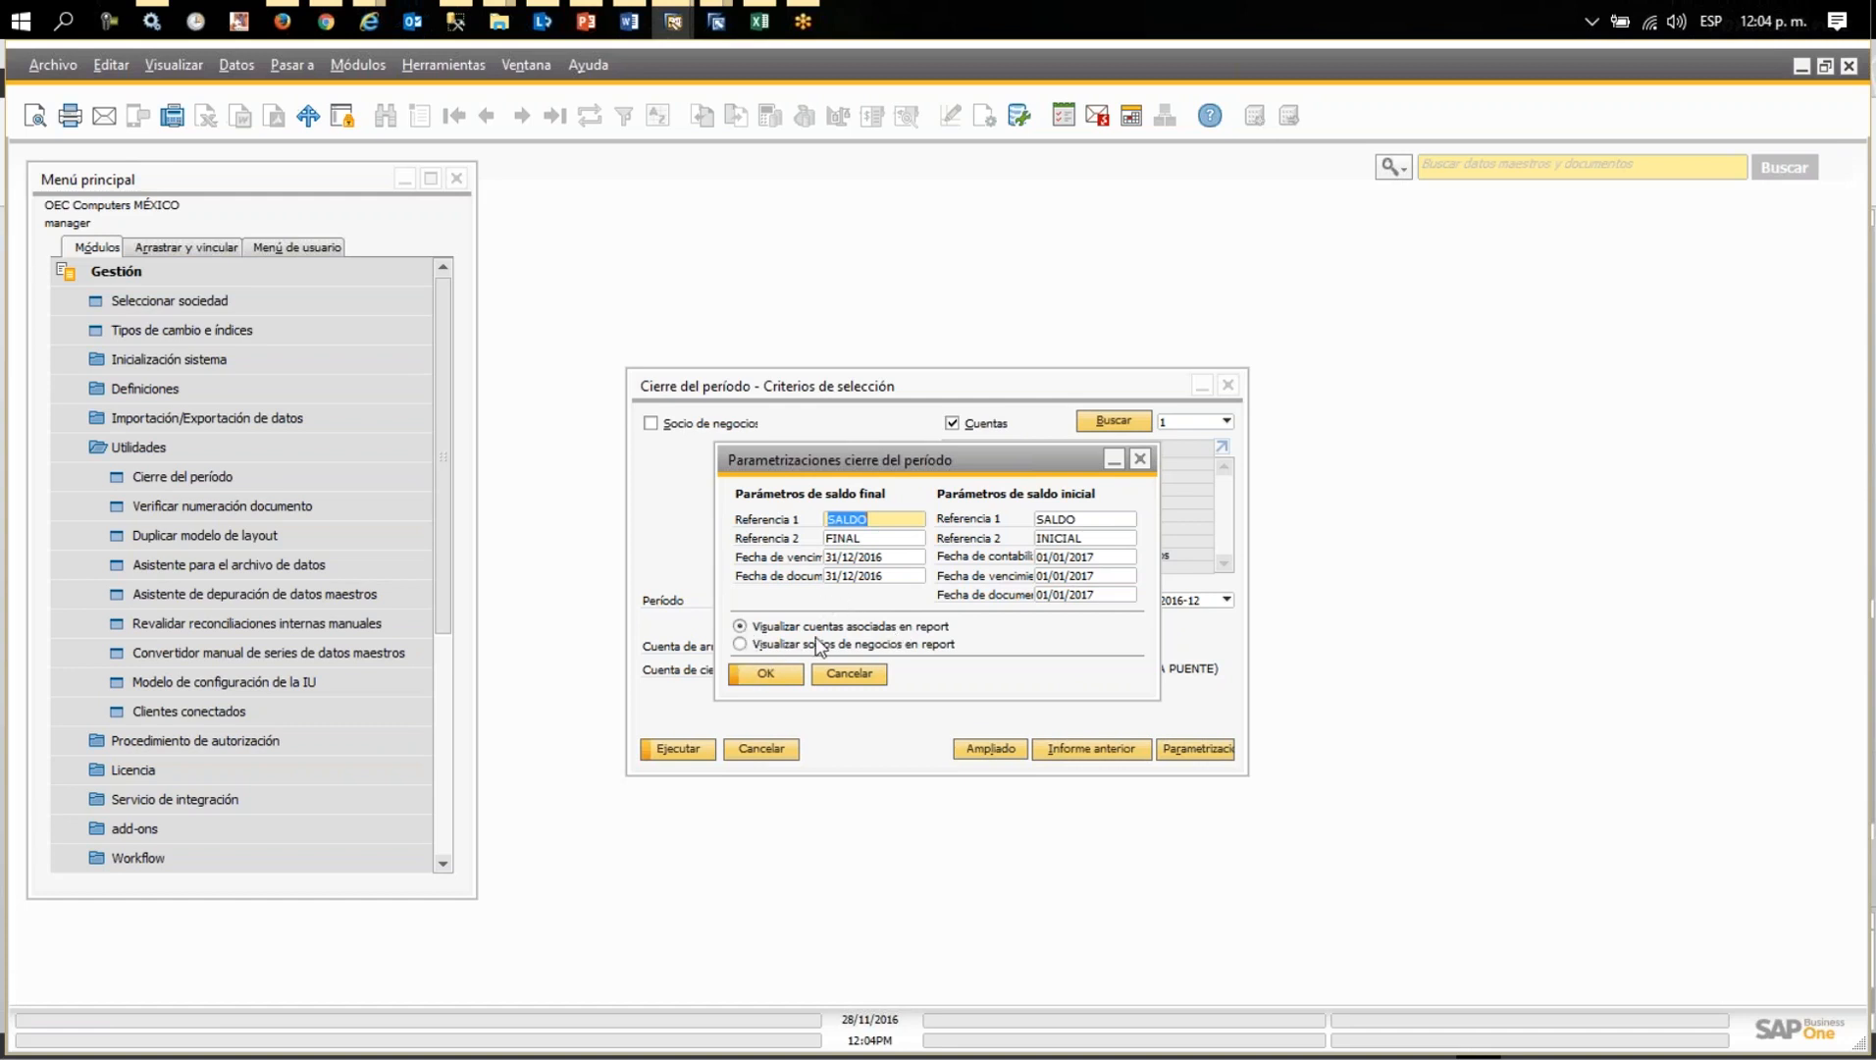
left_click(777, 673)
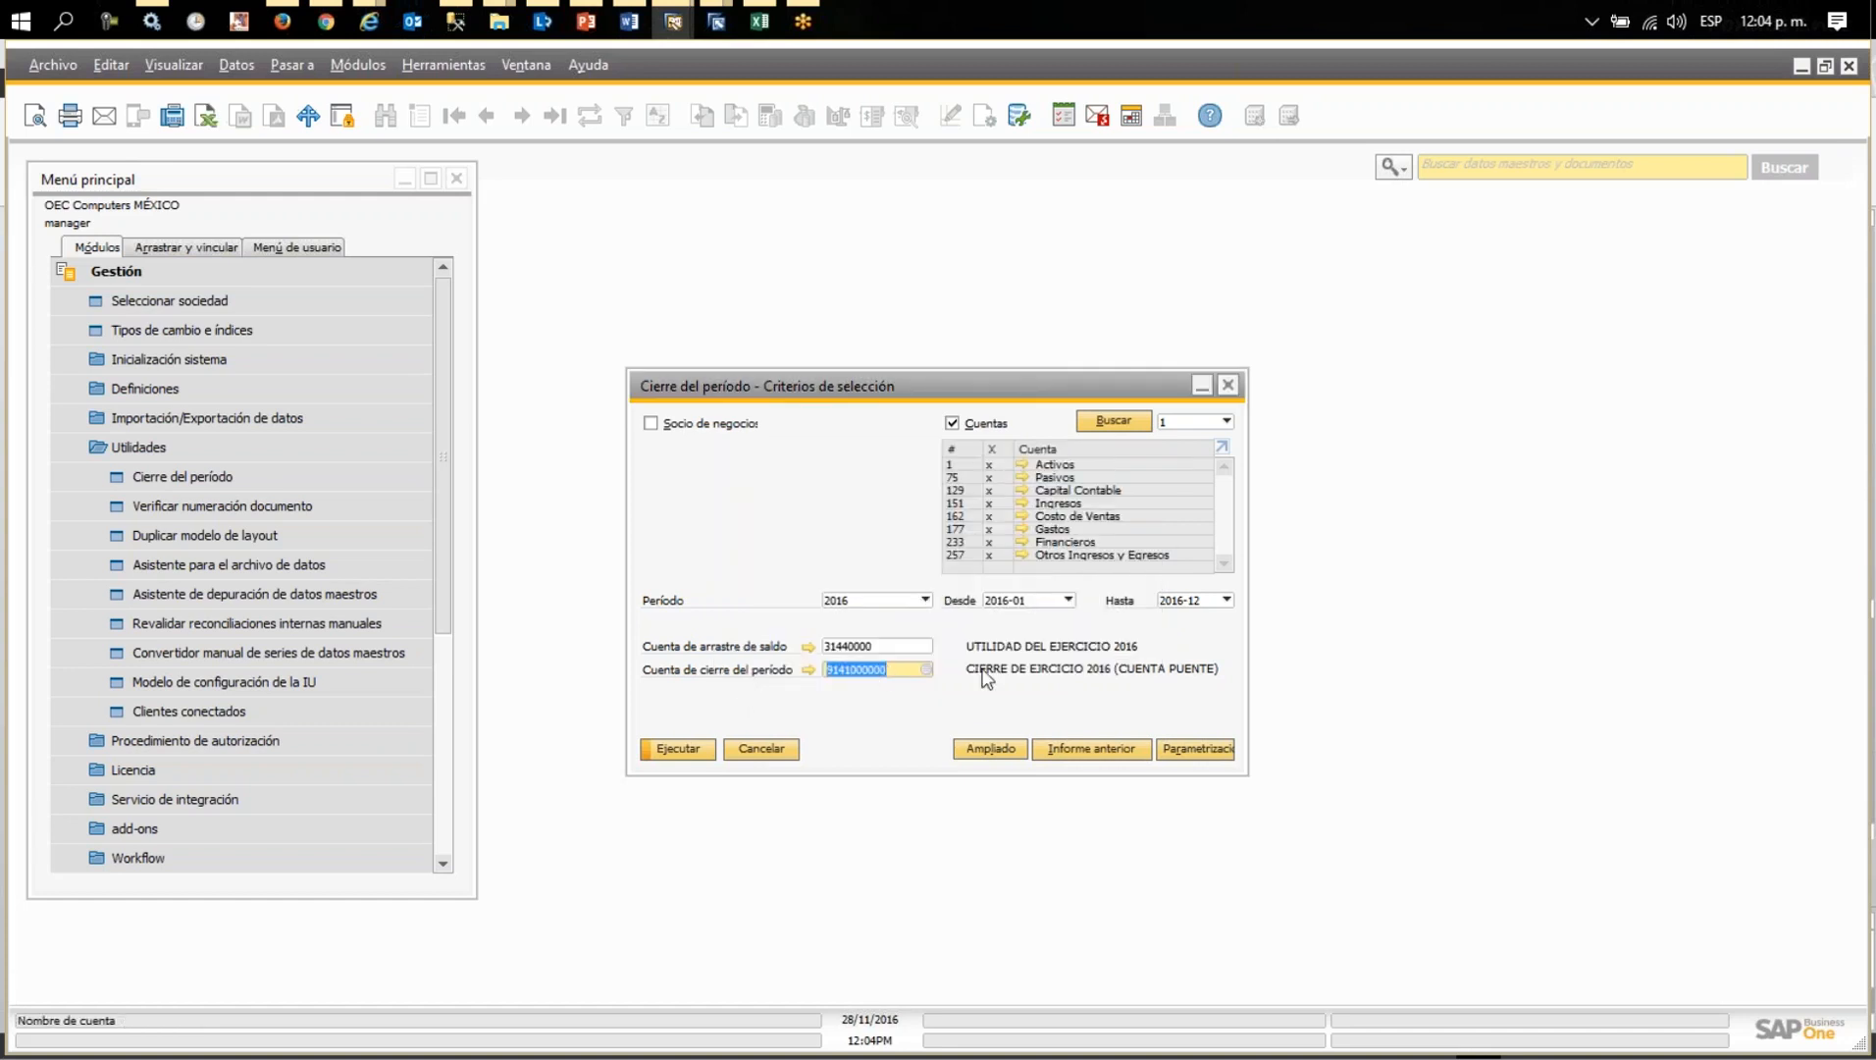
- Run the Cierre del período criteria, maximise the results and authorise only the accounts in rows 1 to 5, 7 and 9
left_click(672, 751)
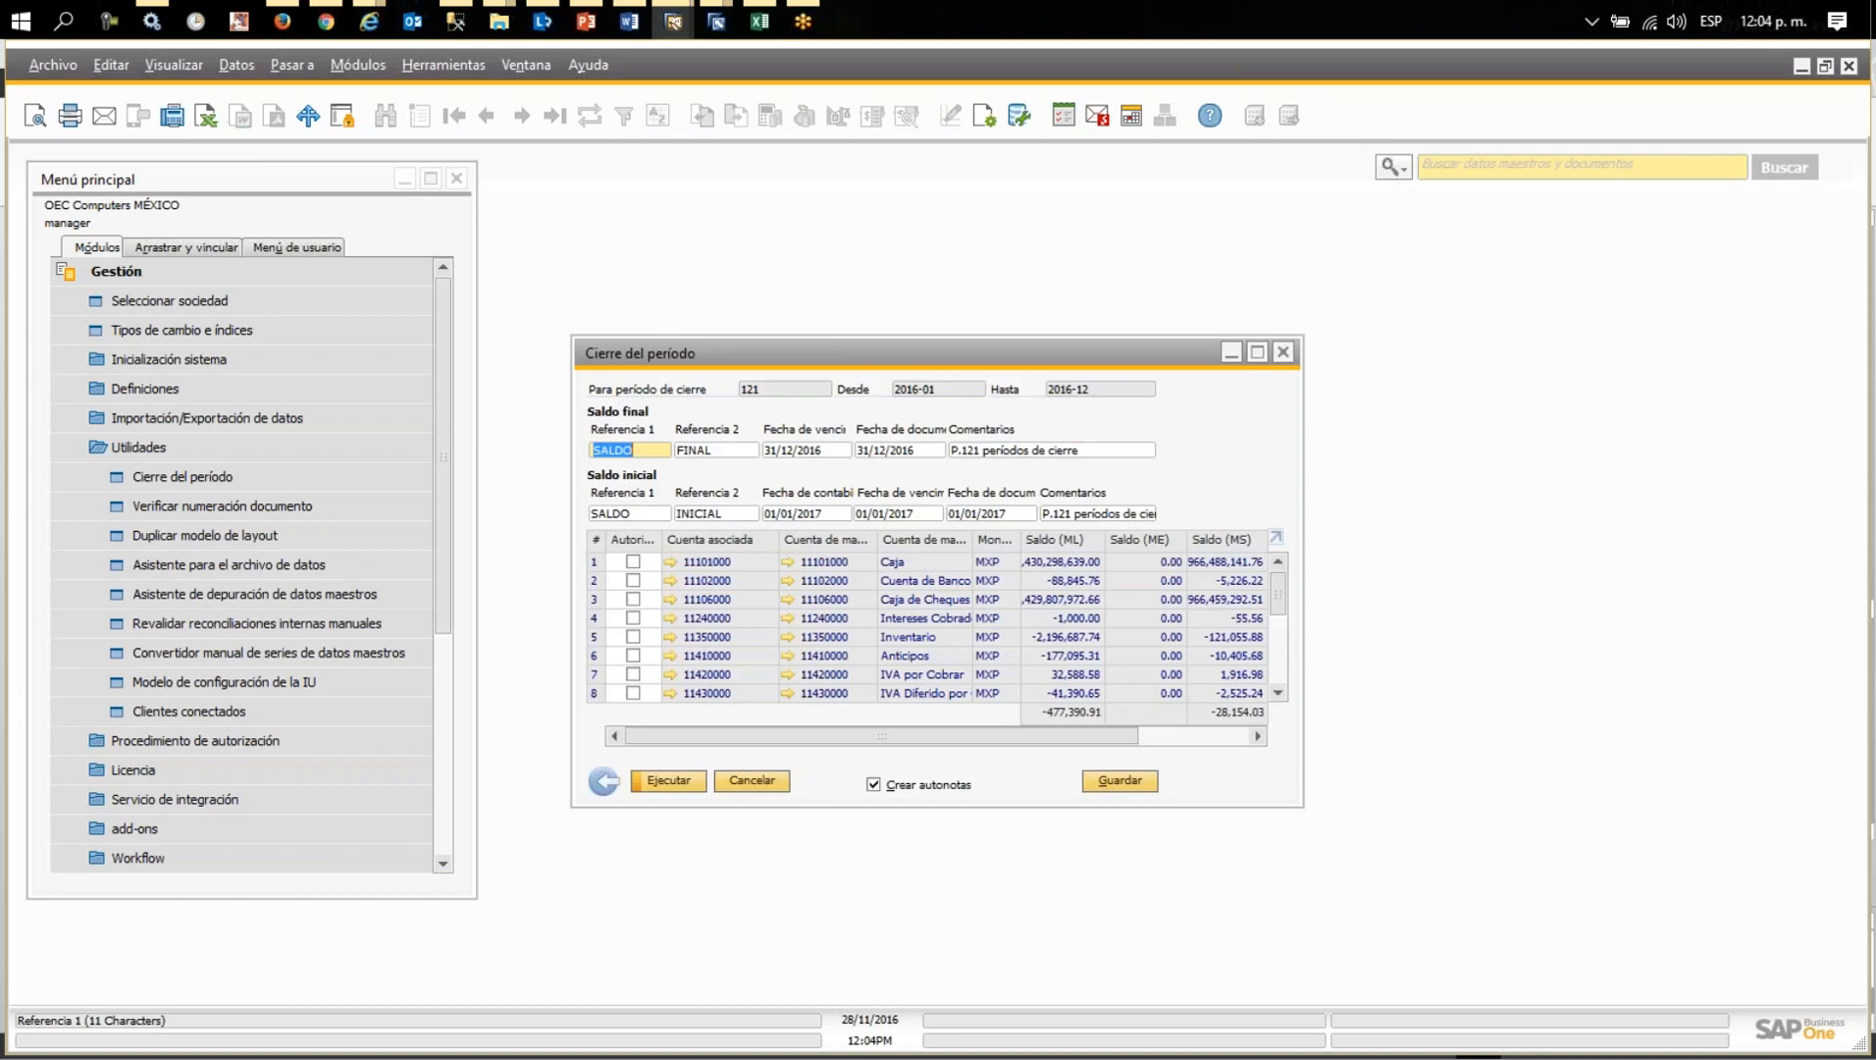
left_click(1257, 352)
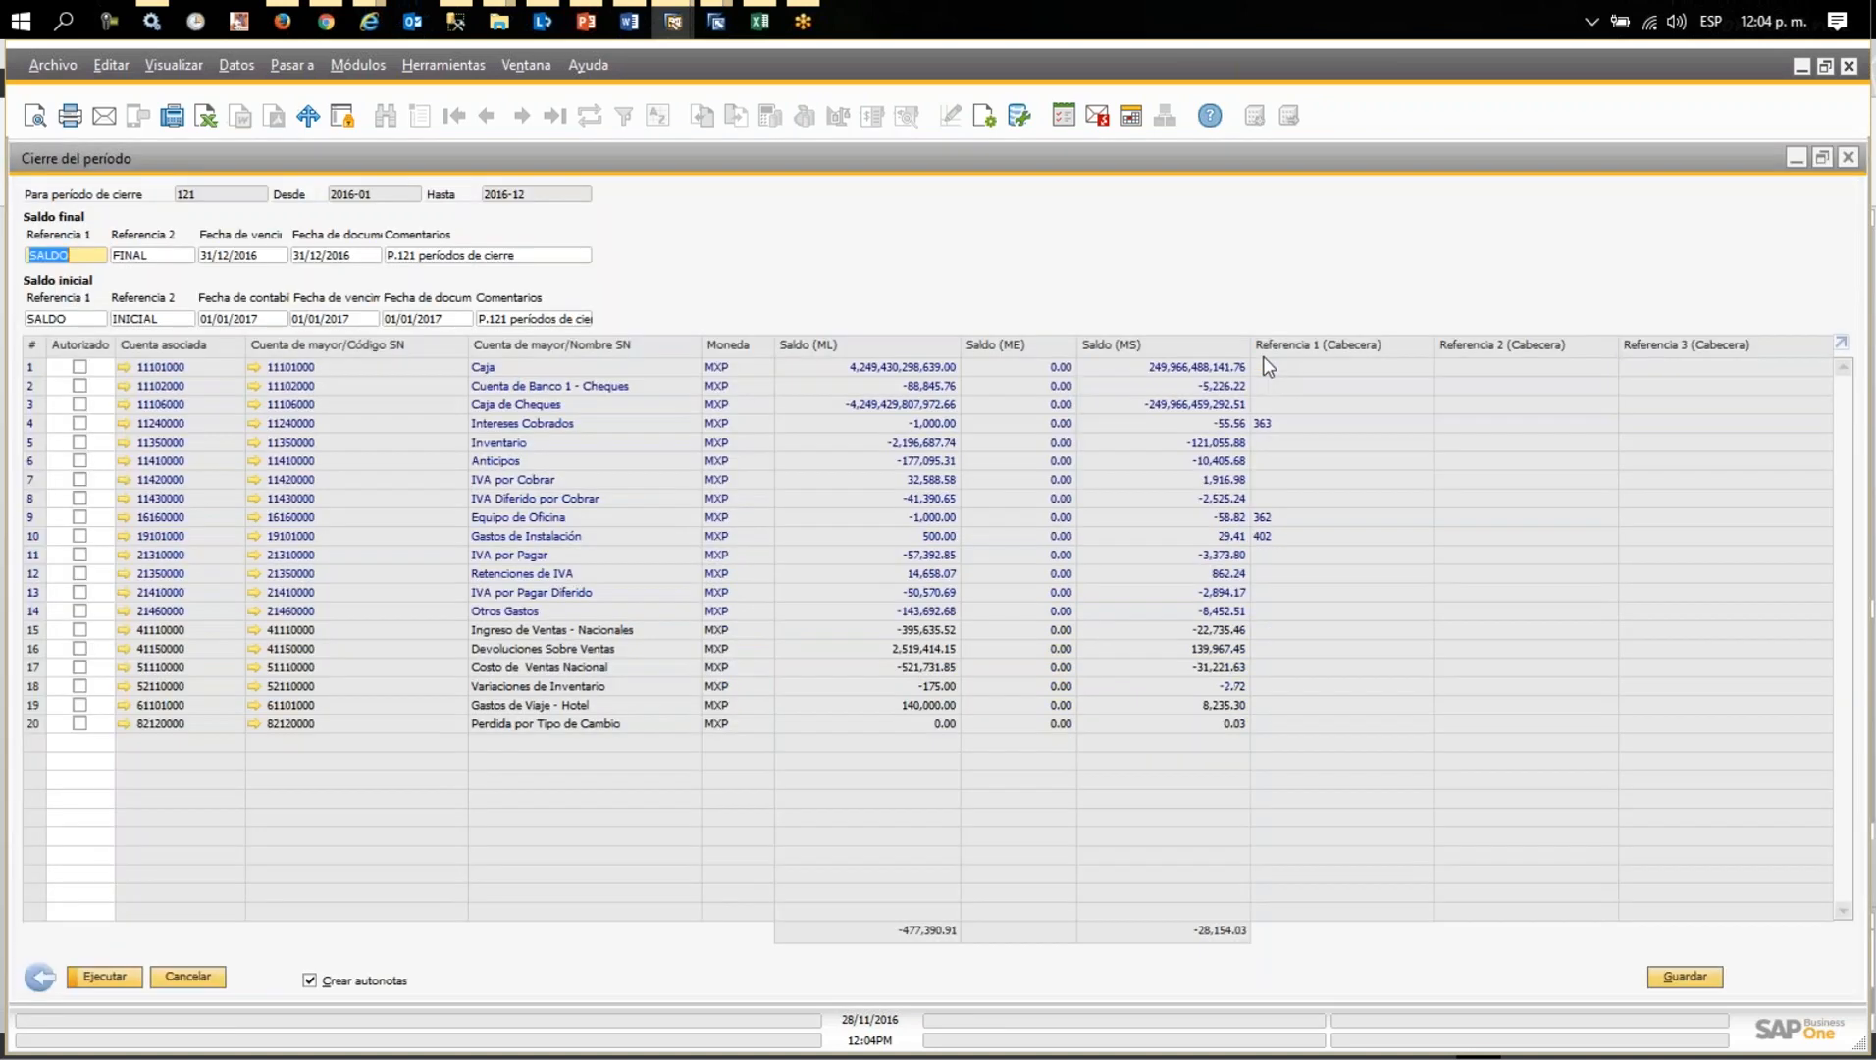
mouse_move(382, 730)
left_click(80, 367)
left_click(79, 386)
left_click(80, 404)
left_click(79, 422)
left_click(79, 441)
left_click(79, 479)
left_click(80, 517)
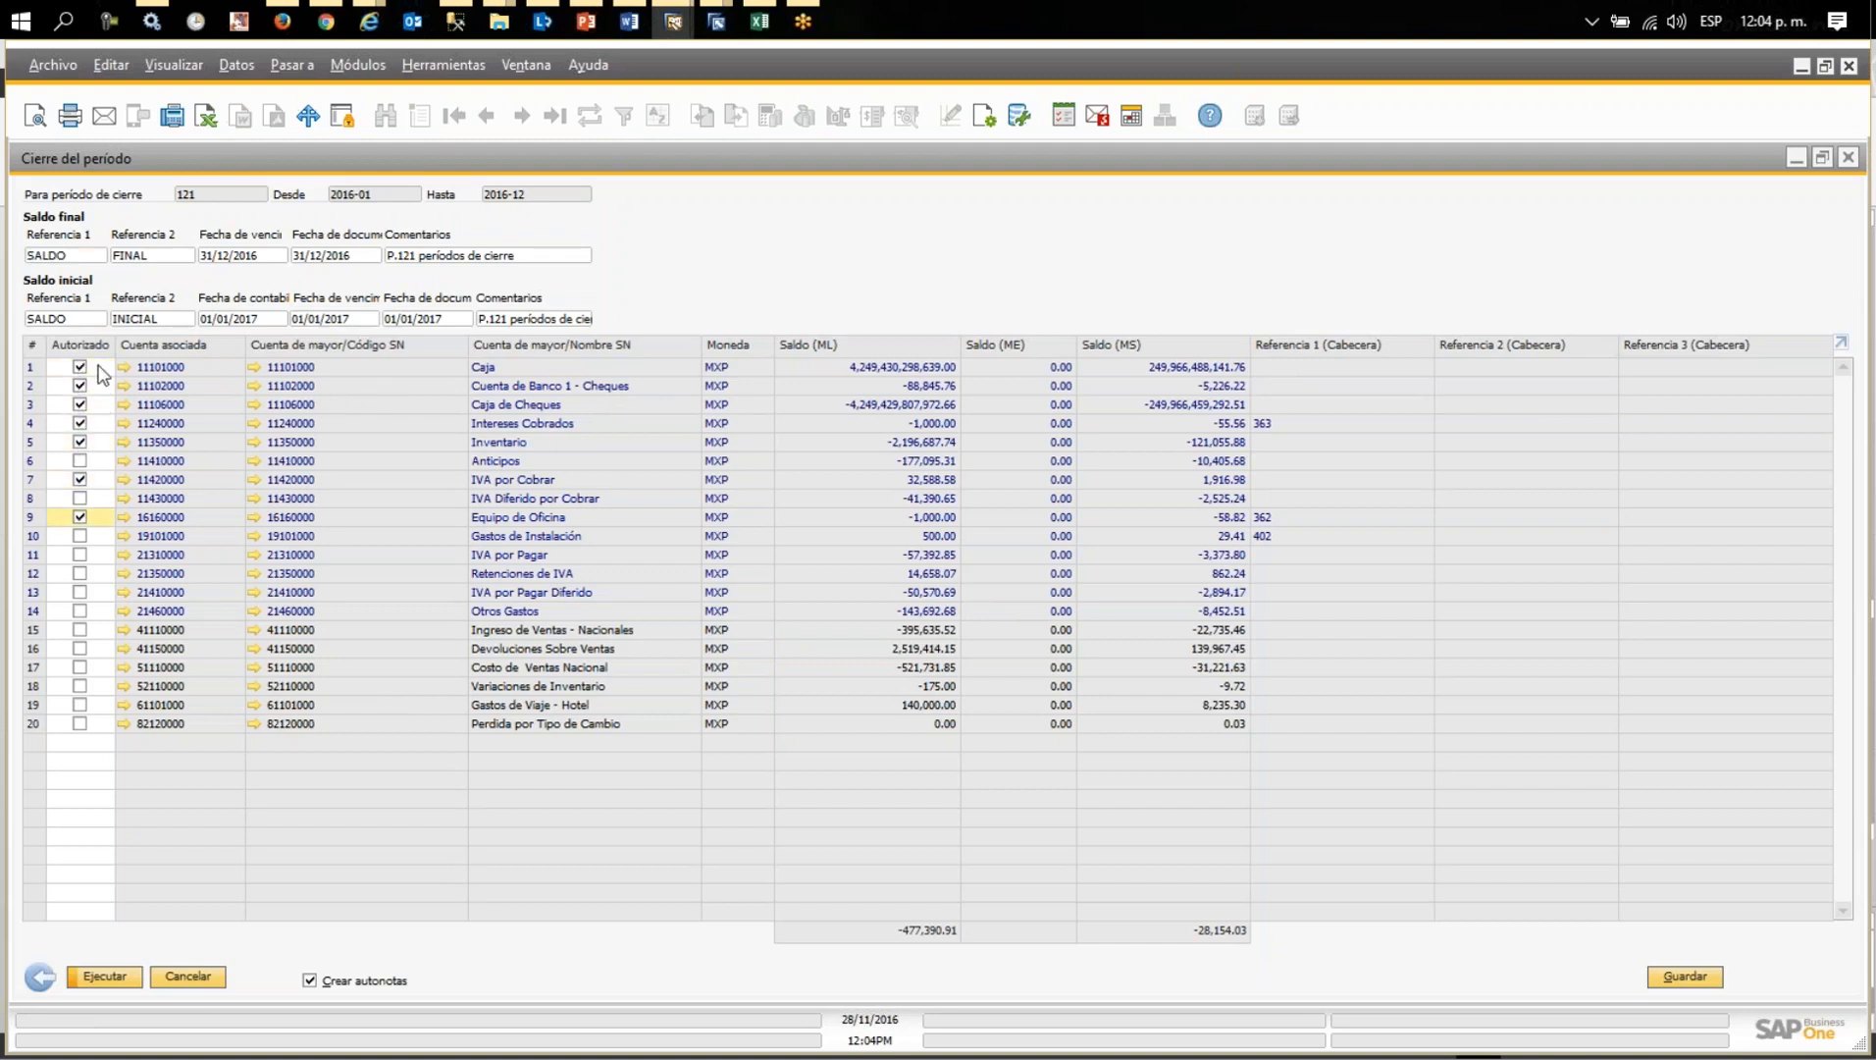
- Authorise all accounts except Intereses Cobrados, IVA por Cobrar, IVA por Pagar Diferido, Otros Gastos and Ingreso de Ventas - Nacionales, save, and close the results
double_click(82, 345)
left_click(80, 423)
left_click(79, 479)
left_click(81, 592)
left_click(80, 611)
left_click(80, 629)
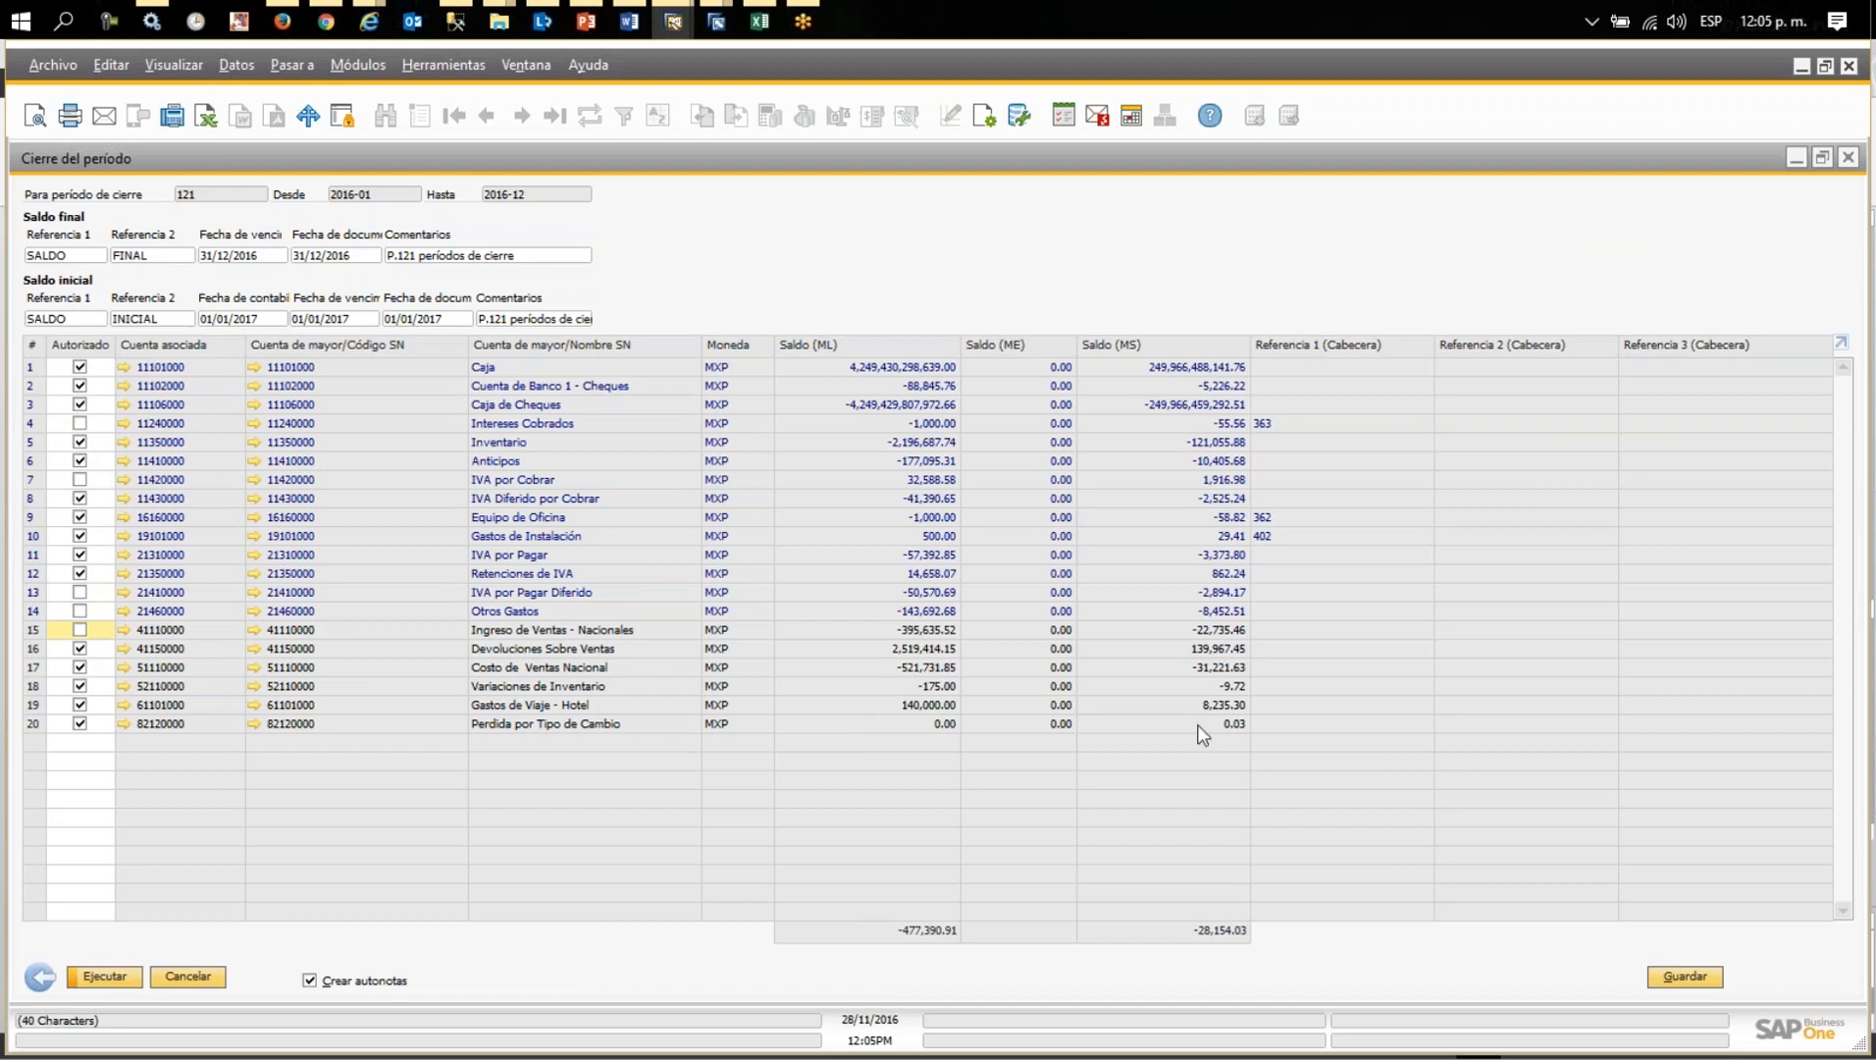
left_click(1665, 971)
left_click(1850, 156)
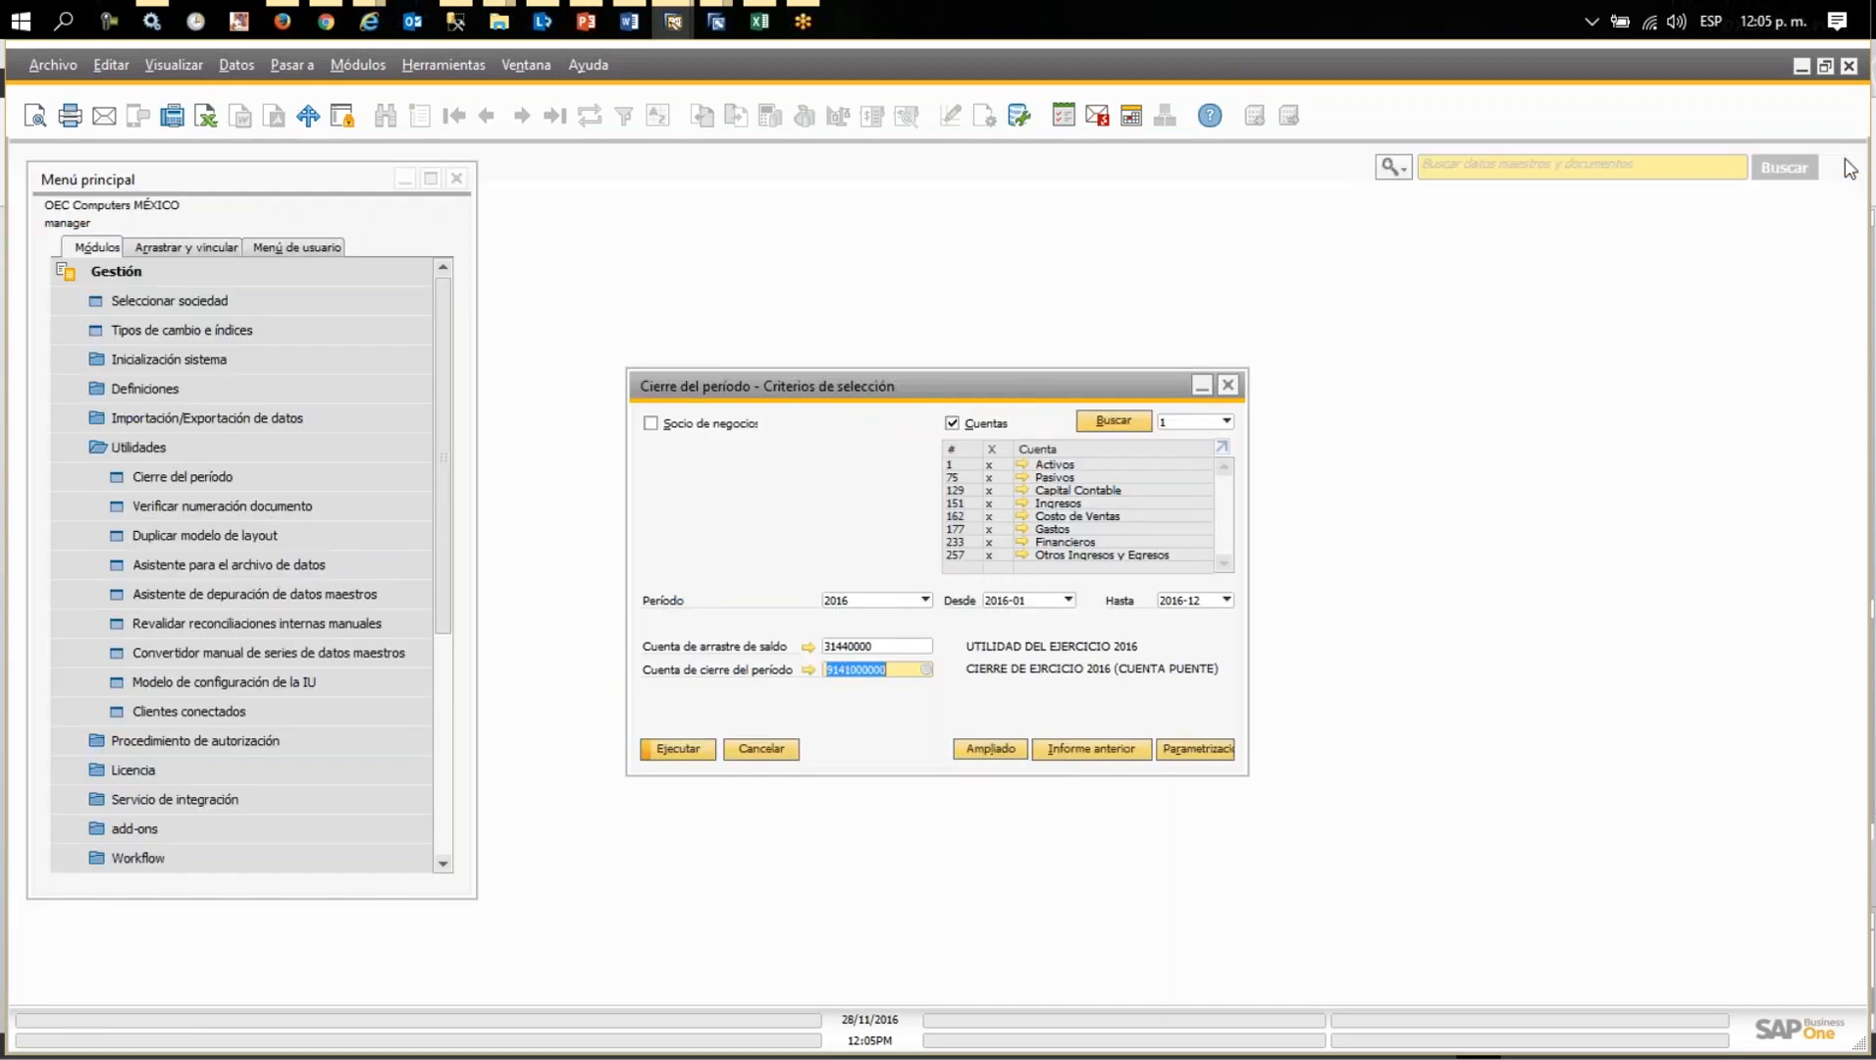
- Run the closing criteria again, authorise every listed account, execute the period closing, and close both Cierre del período windows
left_click(684, 752)
left_click(80, 404)
left_click(79, 536)
left_click(79, 536)
left_click(80, 404)
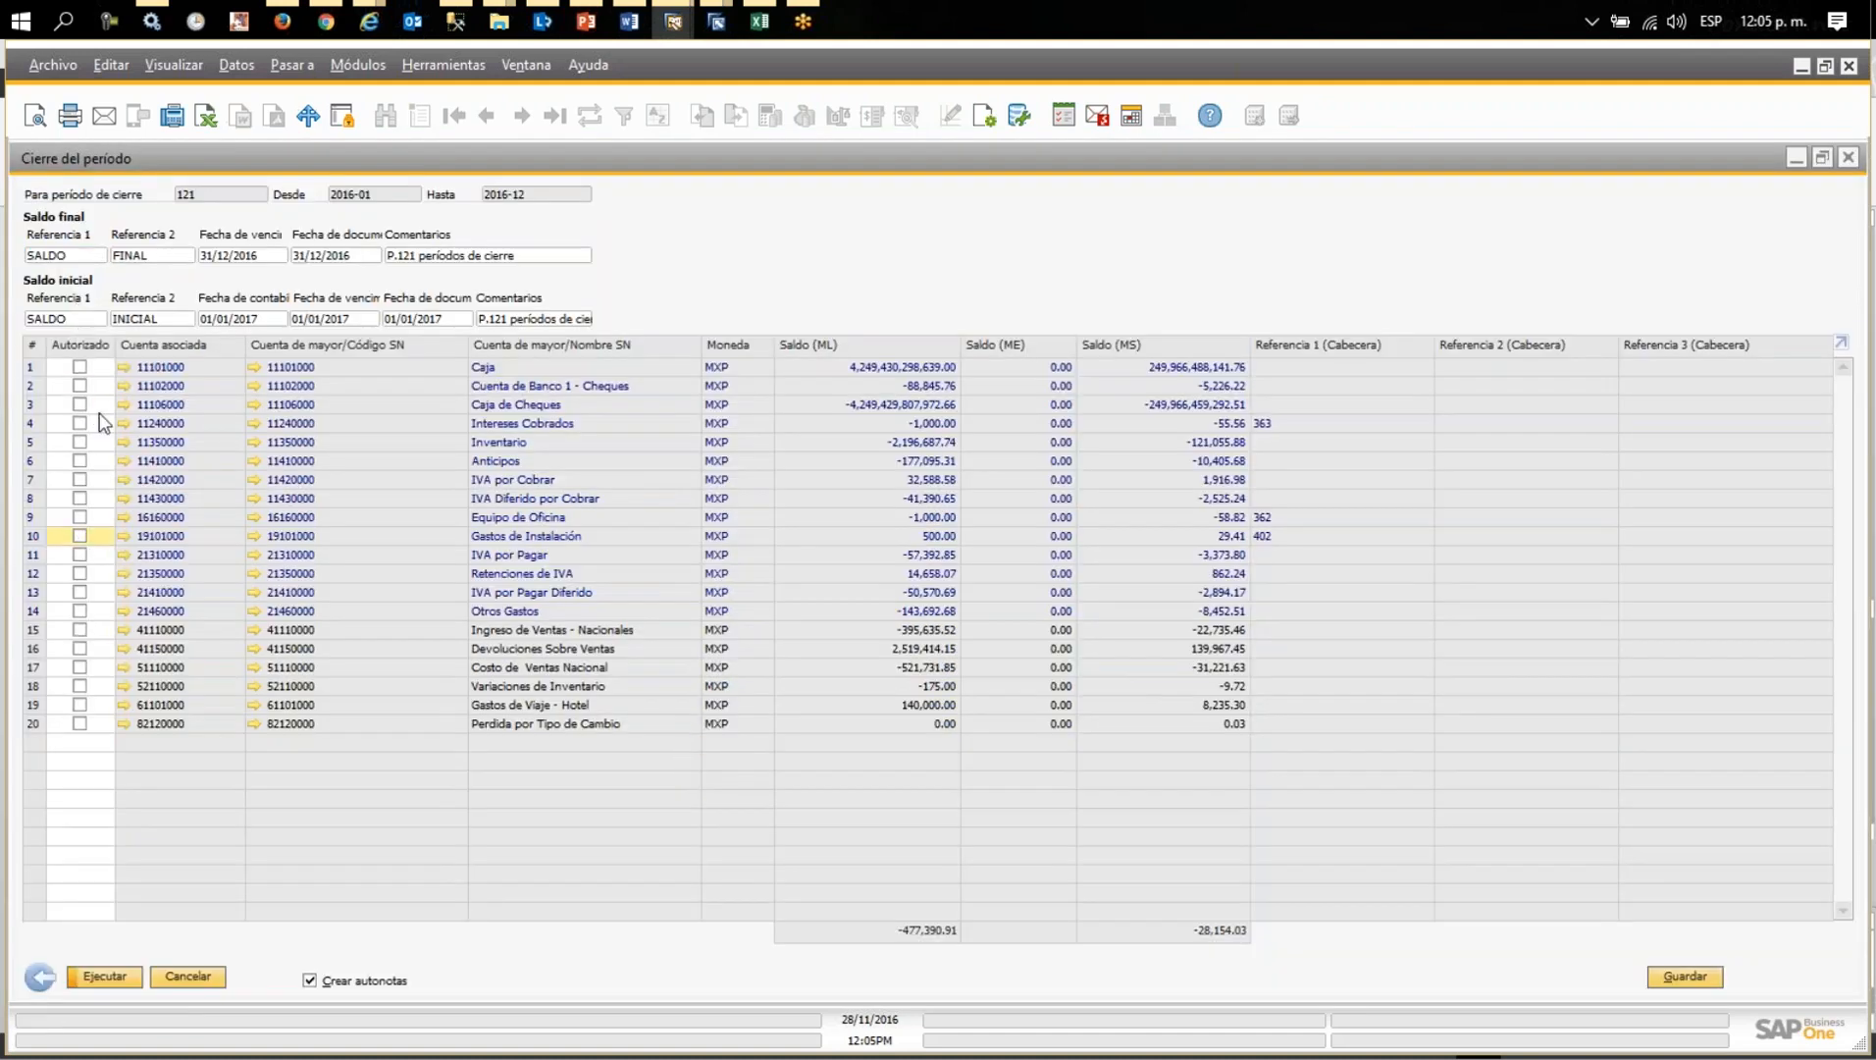
double_click(86, 348)
left_click(105, 975)
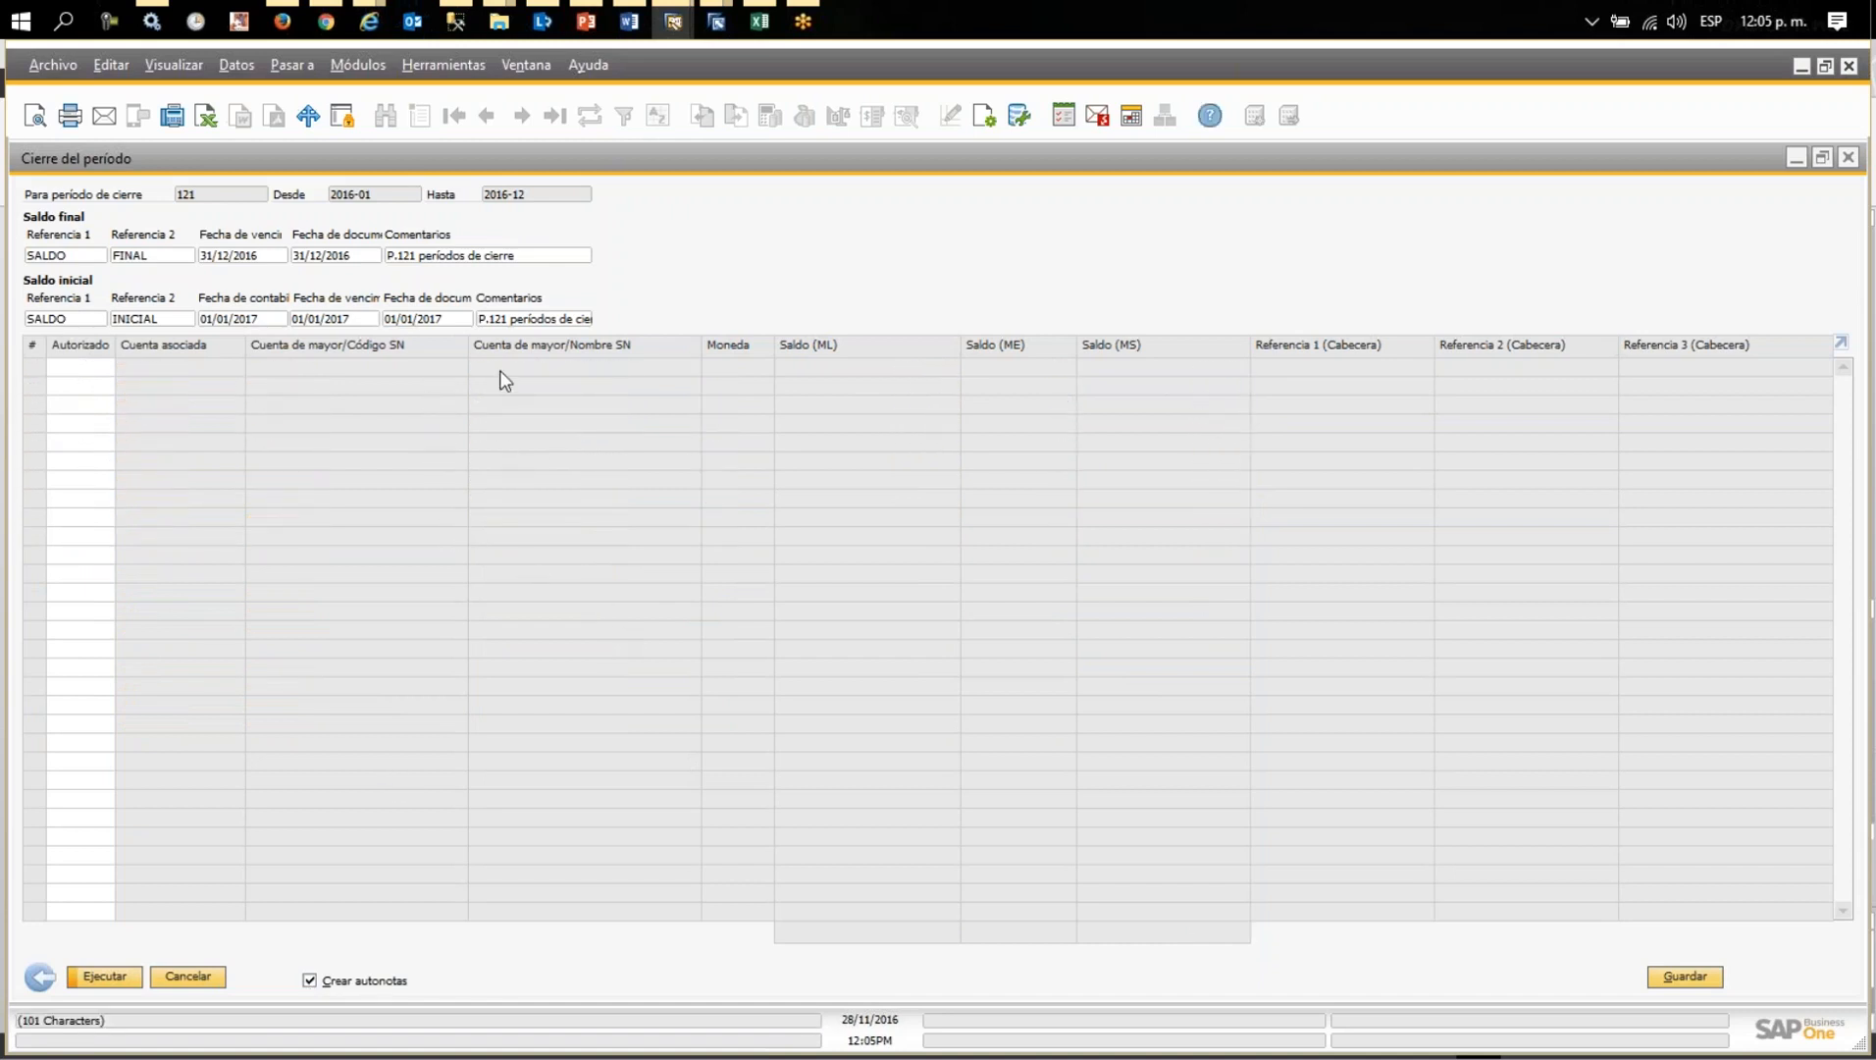
left_click(1848, 157)
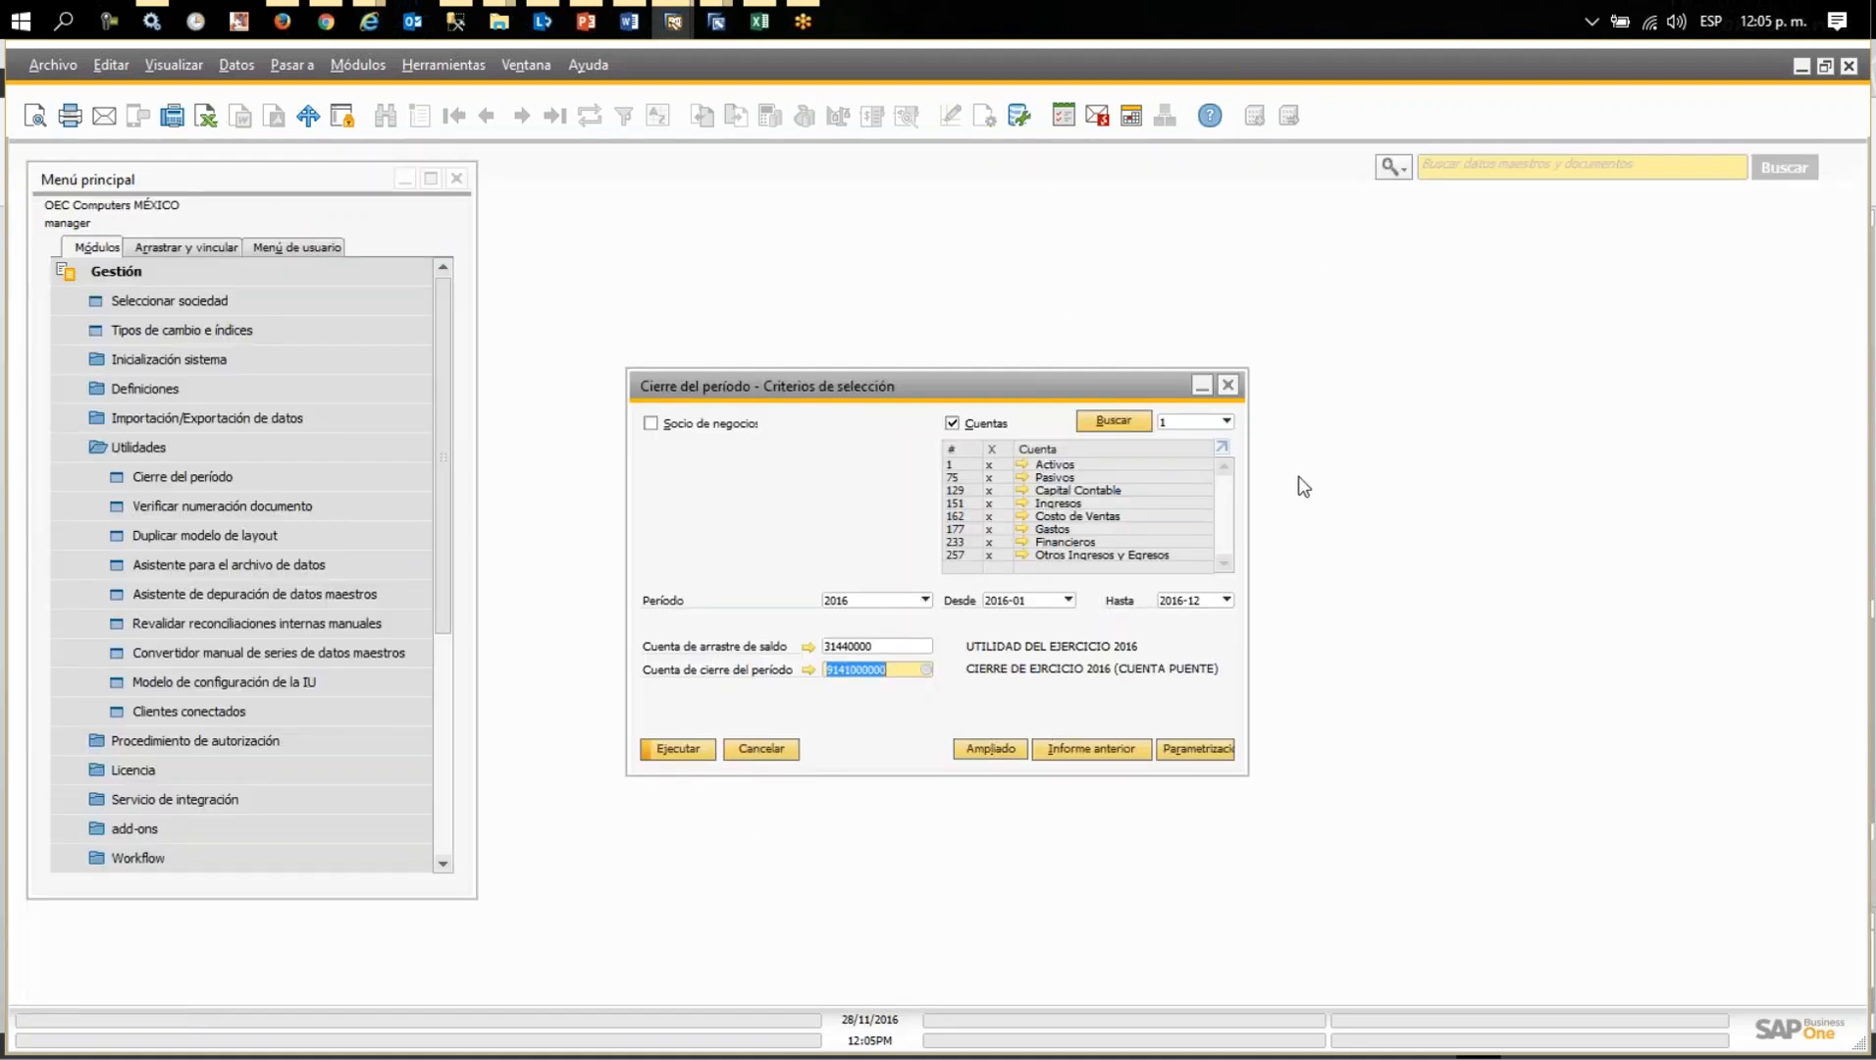
left_click(1227, 384)
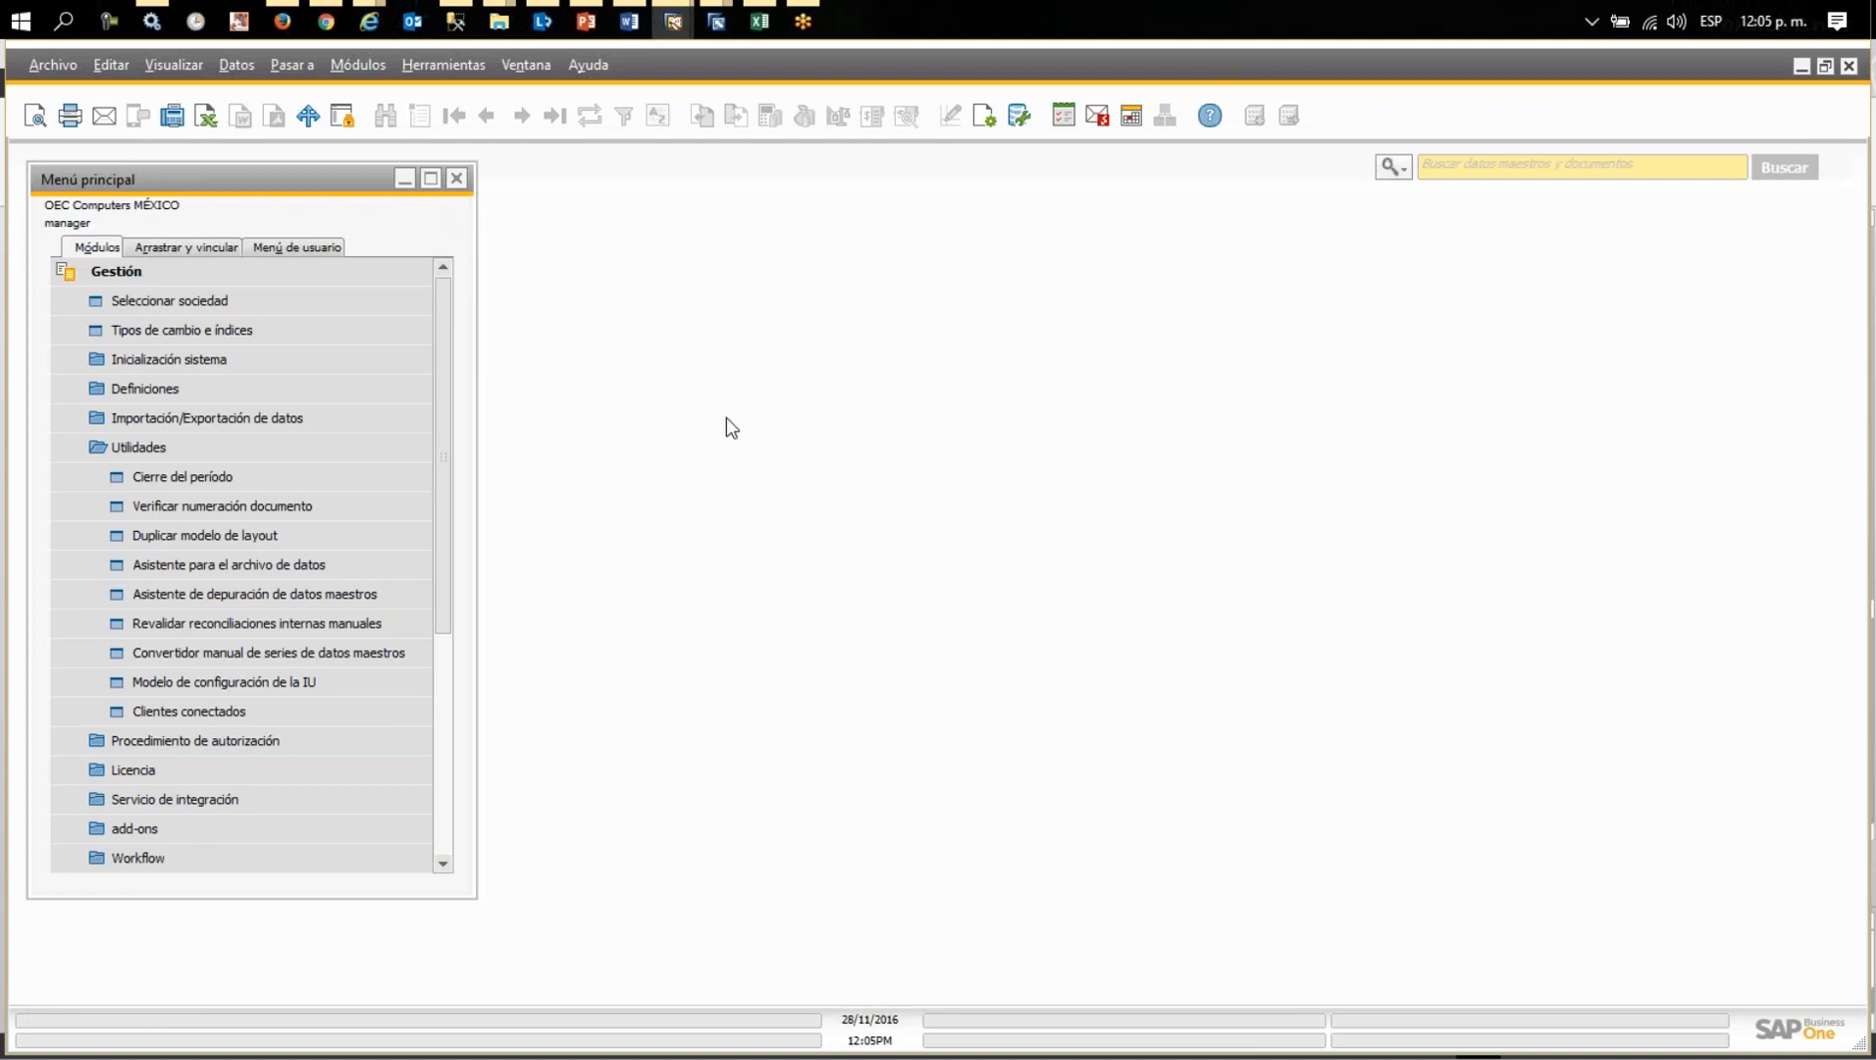
- Open the Asiento form in the Finanzas module and display the last journal entry
left_click(119, 454)
left_click(136, 280)
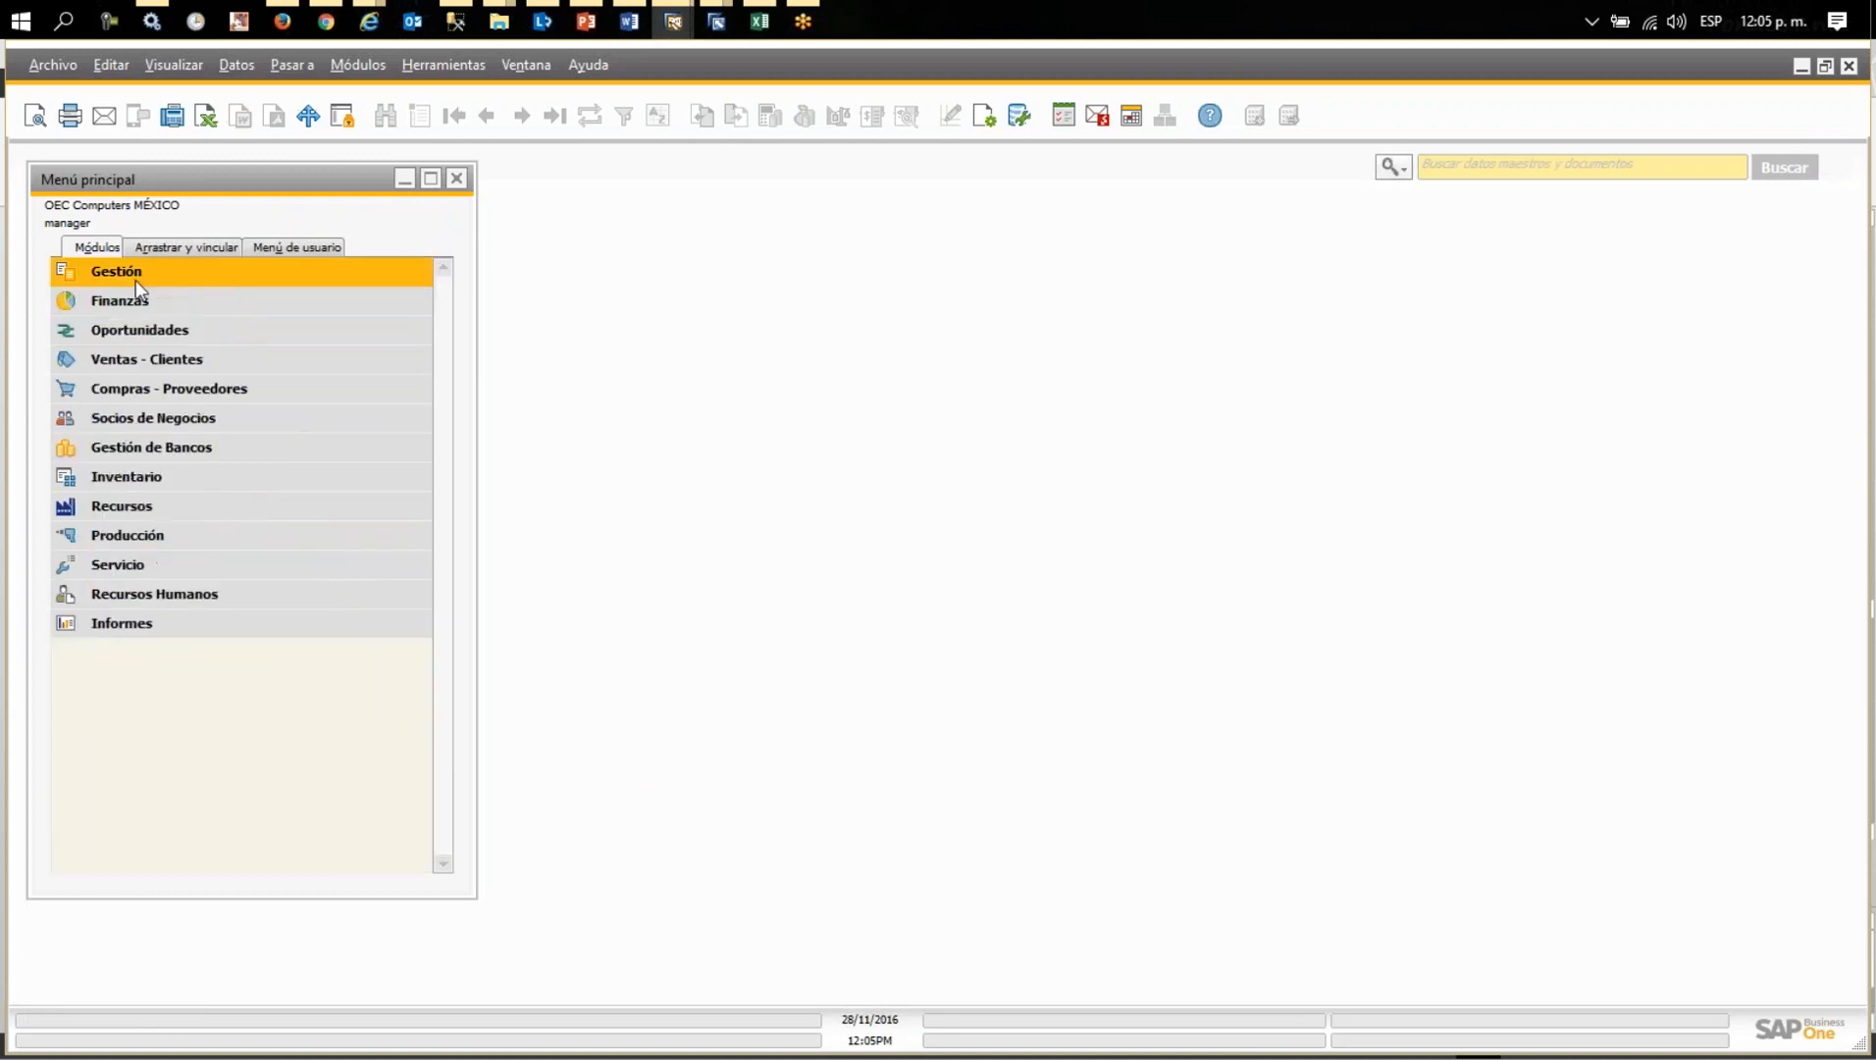
left_click(128, 296)
left_click(155, 358)
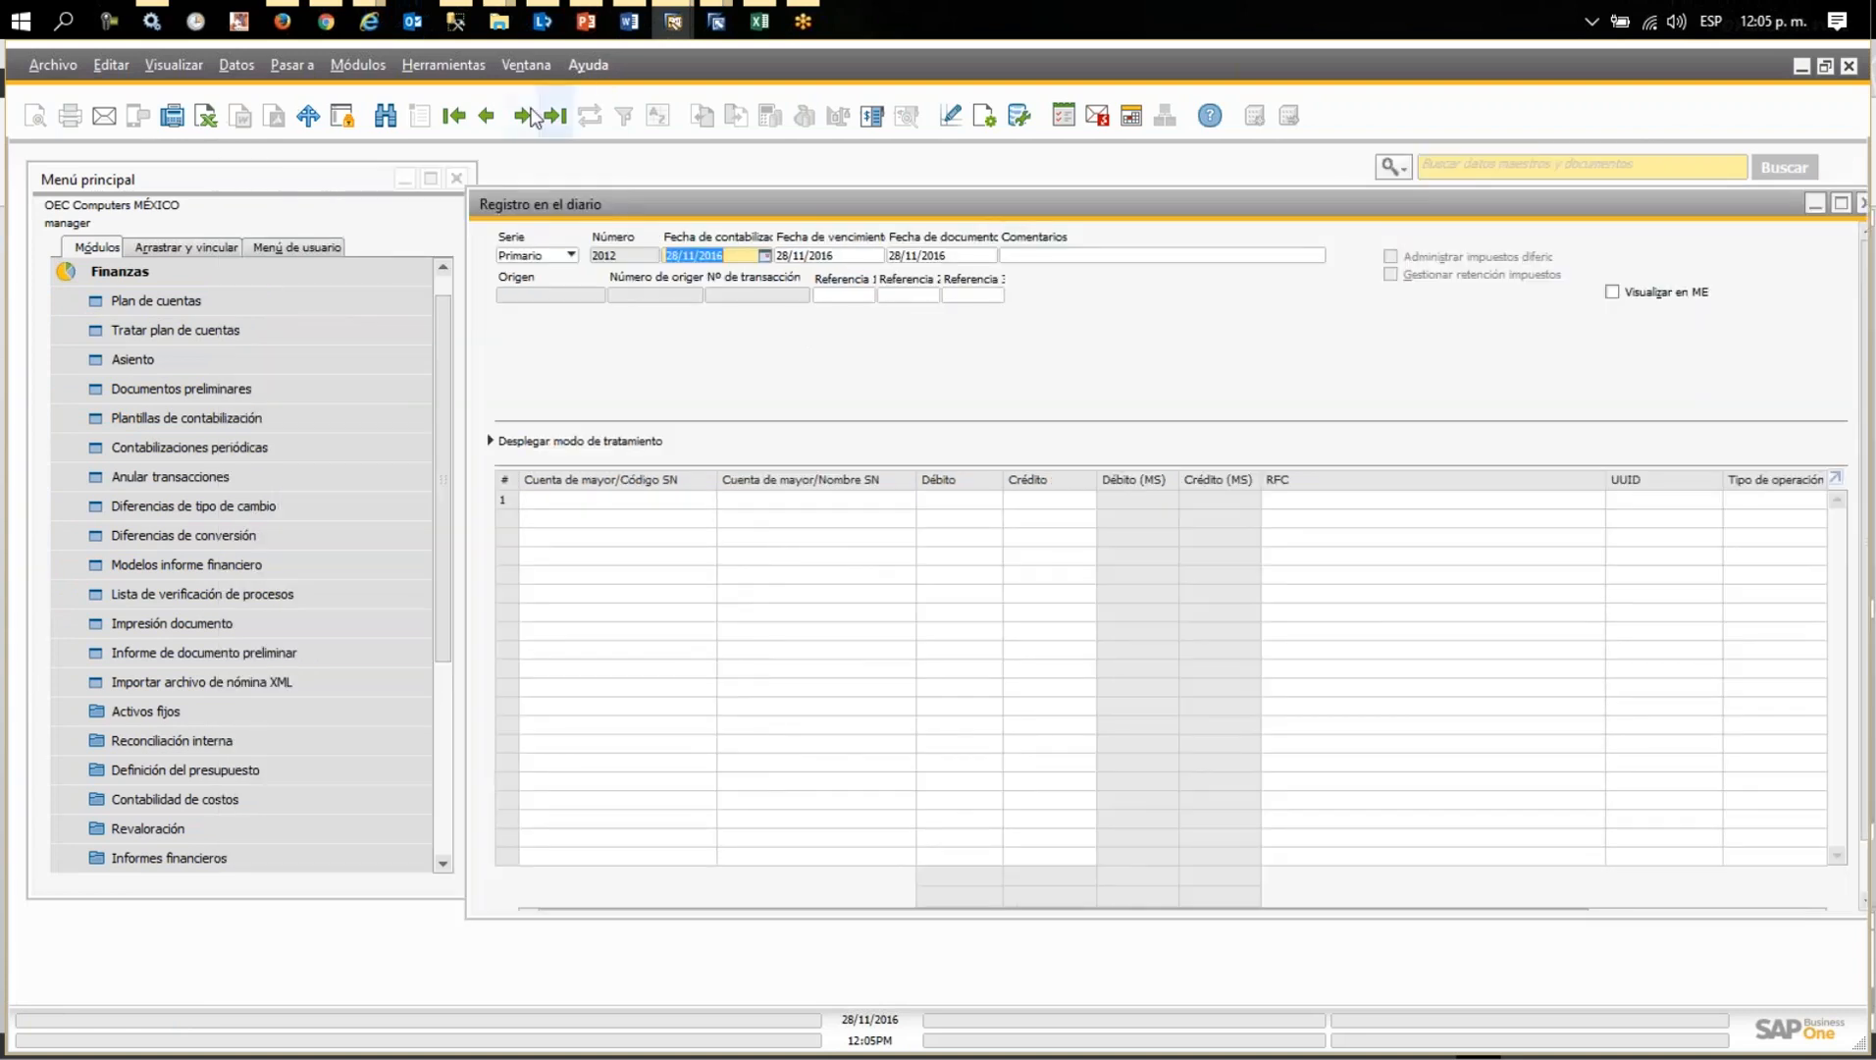
left_click(547, 125)
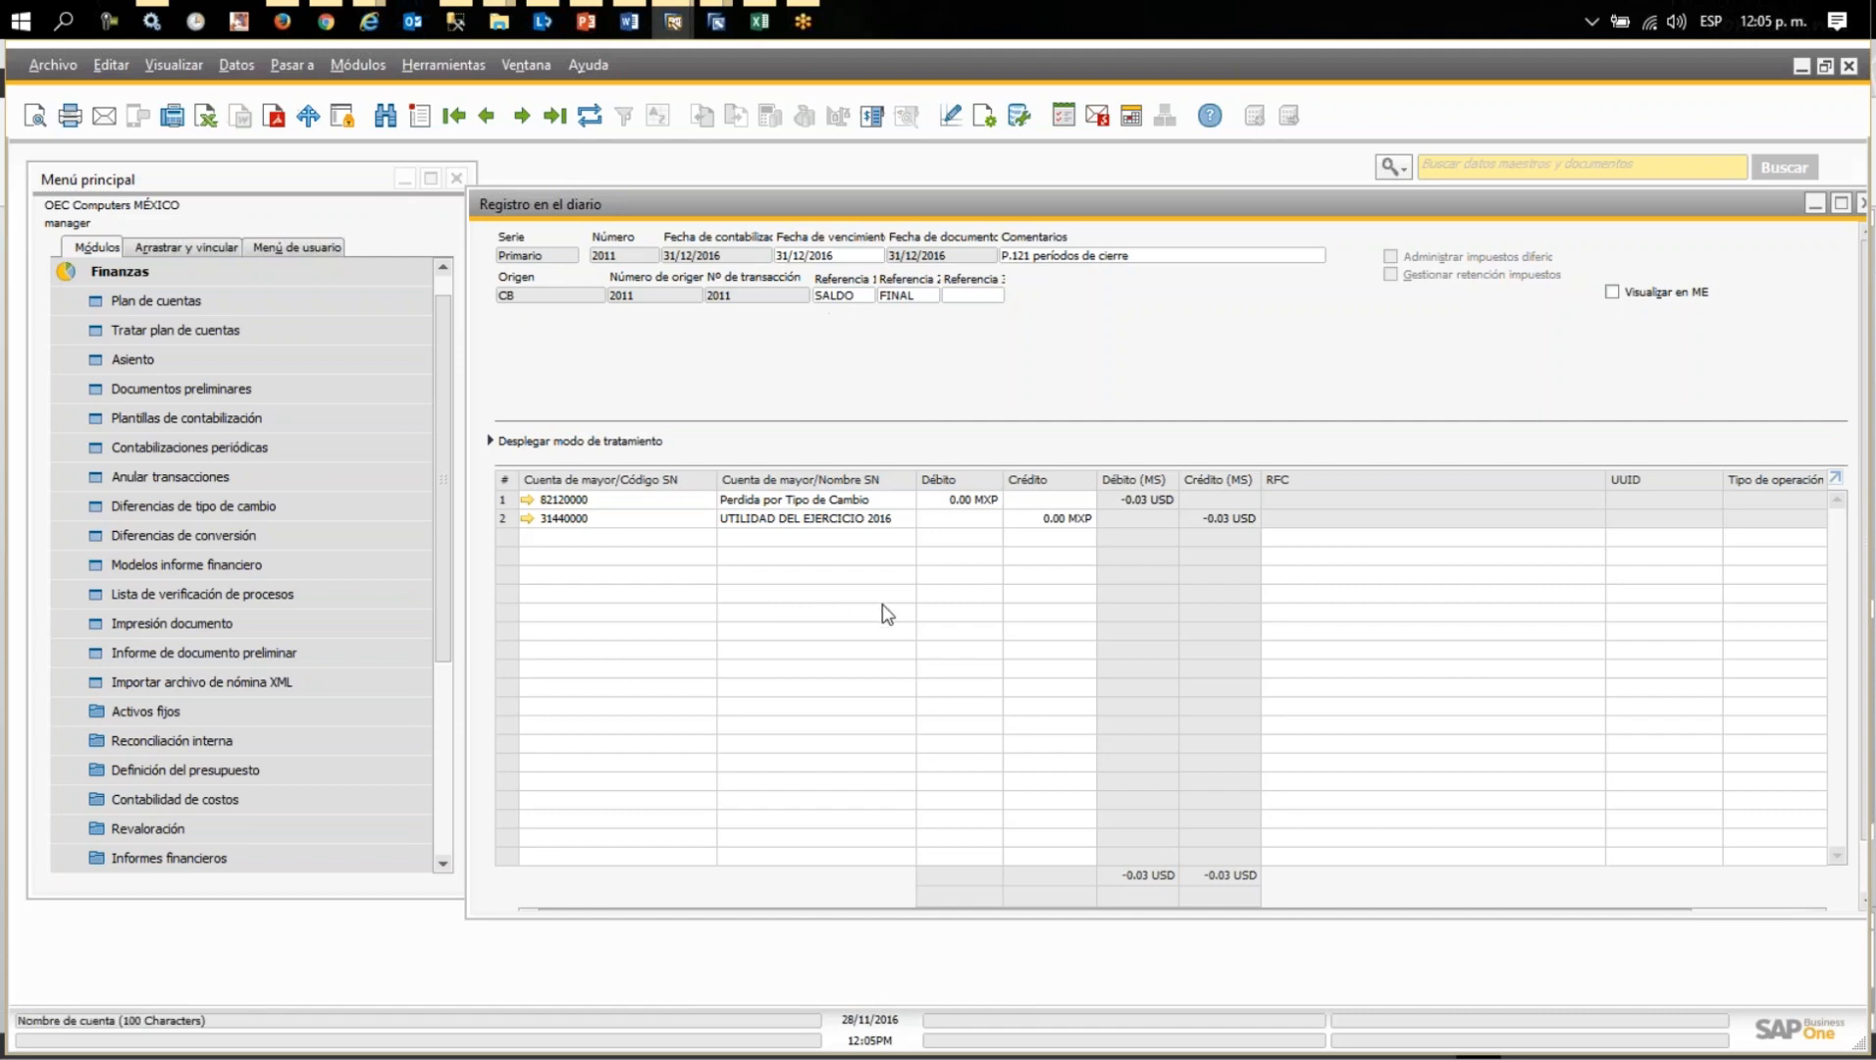
- Go back through the journal entries one by one to number 1990, examining the SALDO FINAL and SALDO INICIAL postings
left_click(488, 115)
left_click(487, 115)
left_click(488, 115)
left_click(488, 115)
left_click(487, 114)
left_click(488, 115)
left_click(487, 114)
left_click(488, 115)
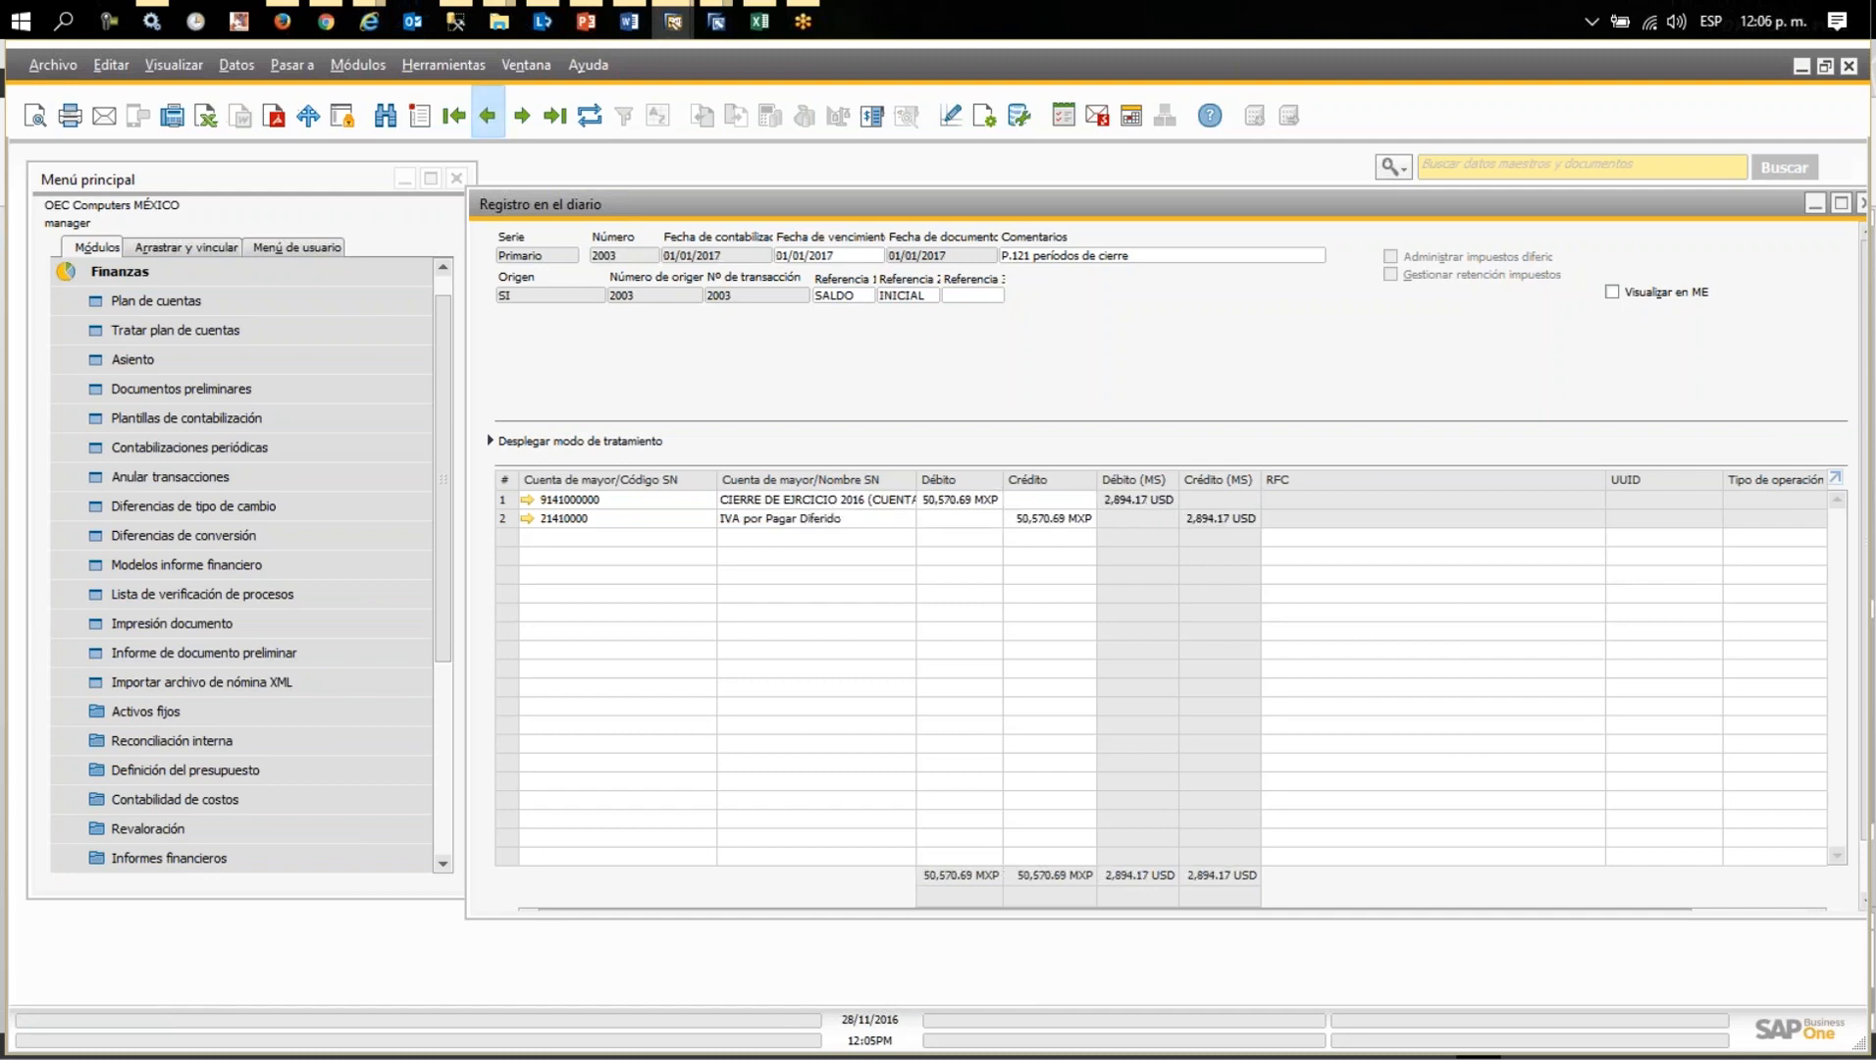
left_click(488, 115)
left_click(487, 114)
left_click(488, 115)
left_click(488, 115)
left_click(488, 115)
left_click(487, 115)
left_click(487, 115)
left_click(488, 115)
left_click(487, 114)
left_click(488, 115)
left_click(488, 115)
left_click(488, 115)
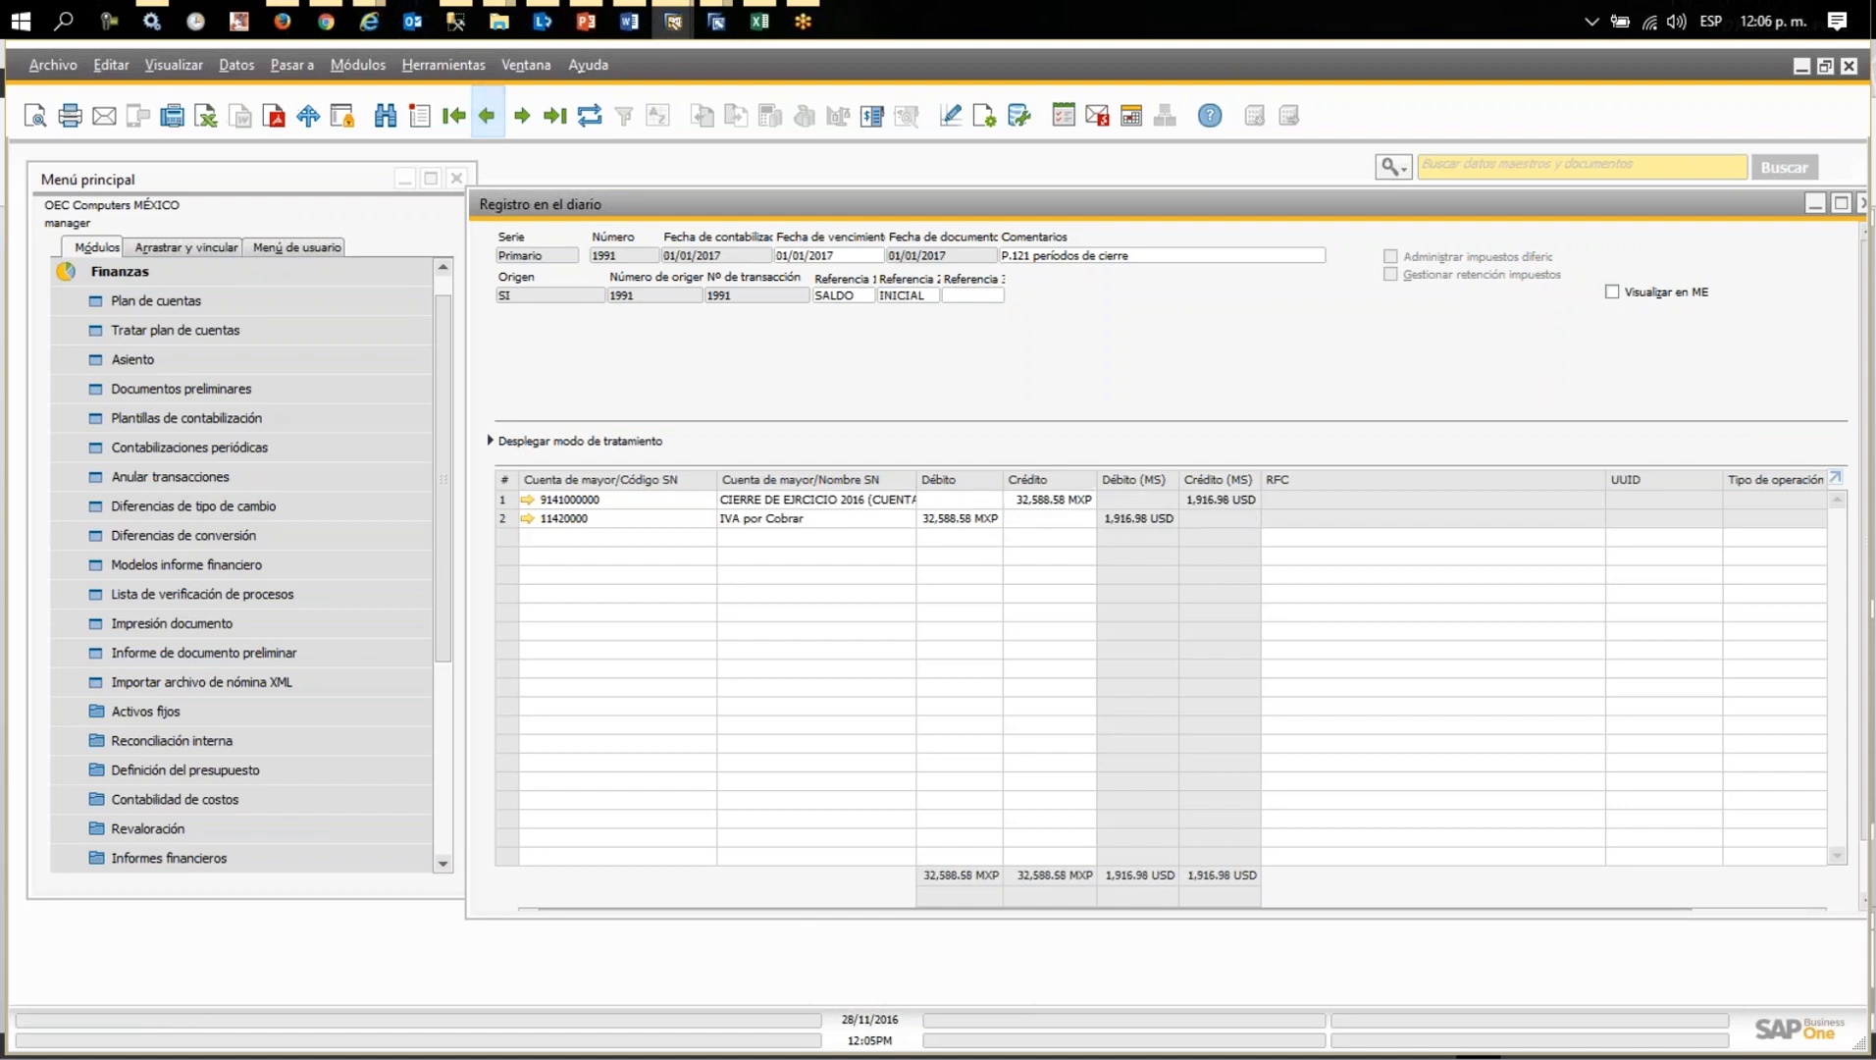
left_click(488, 115)
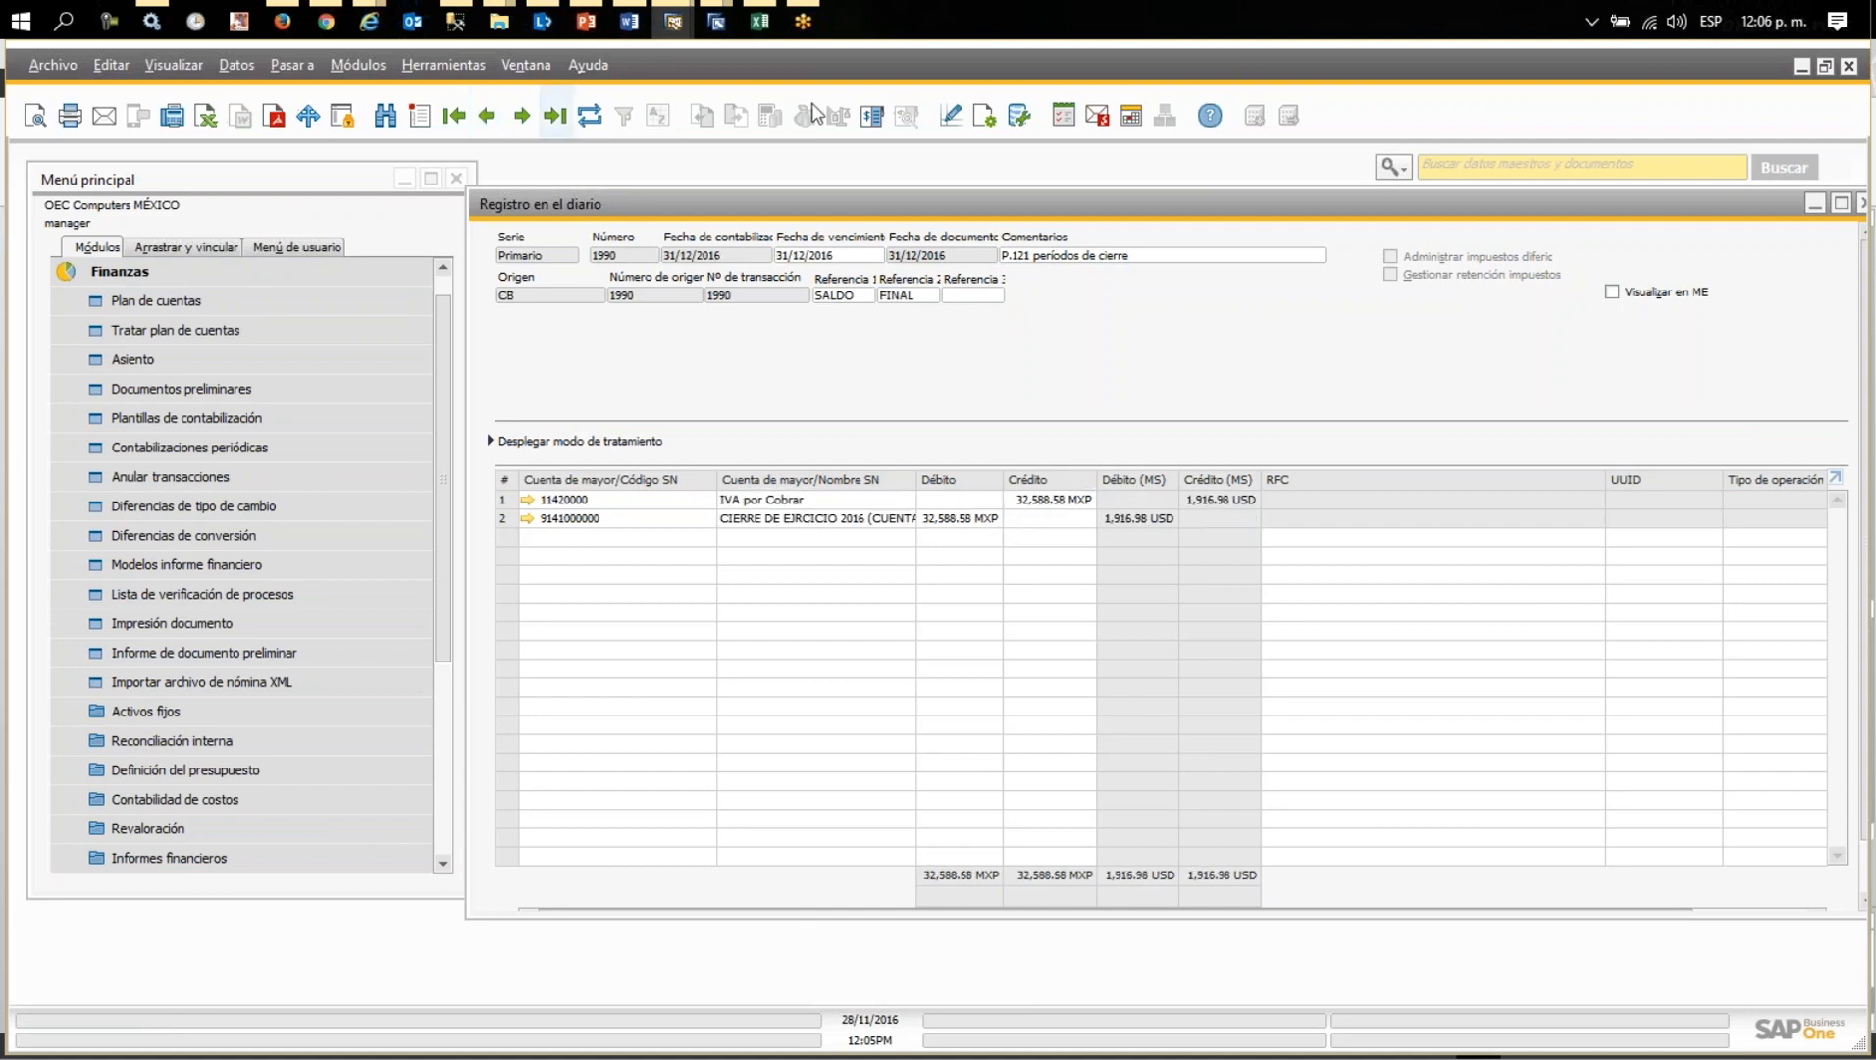
- From the journal entry, open the CIERRE DE EJRCICIO 2016 bridge account, examine its balance transactions, and close the balance window
left_click(529, 519)
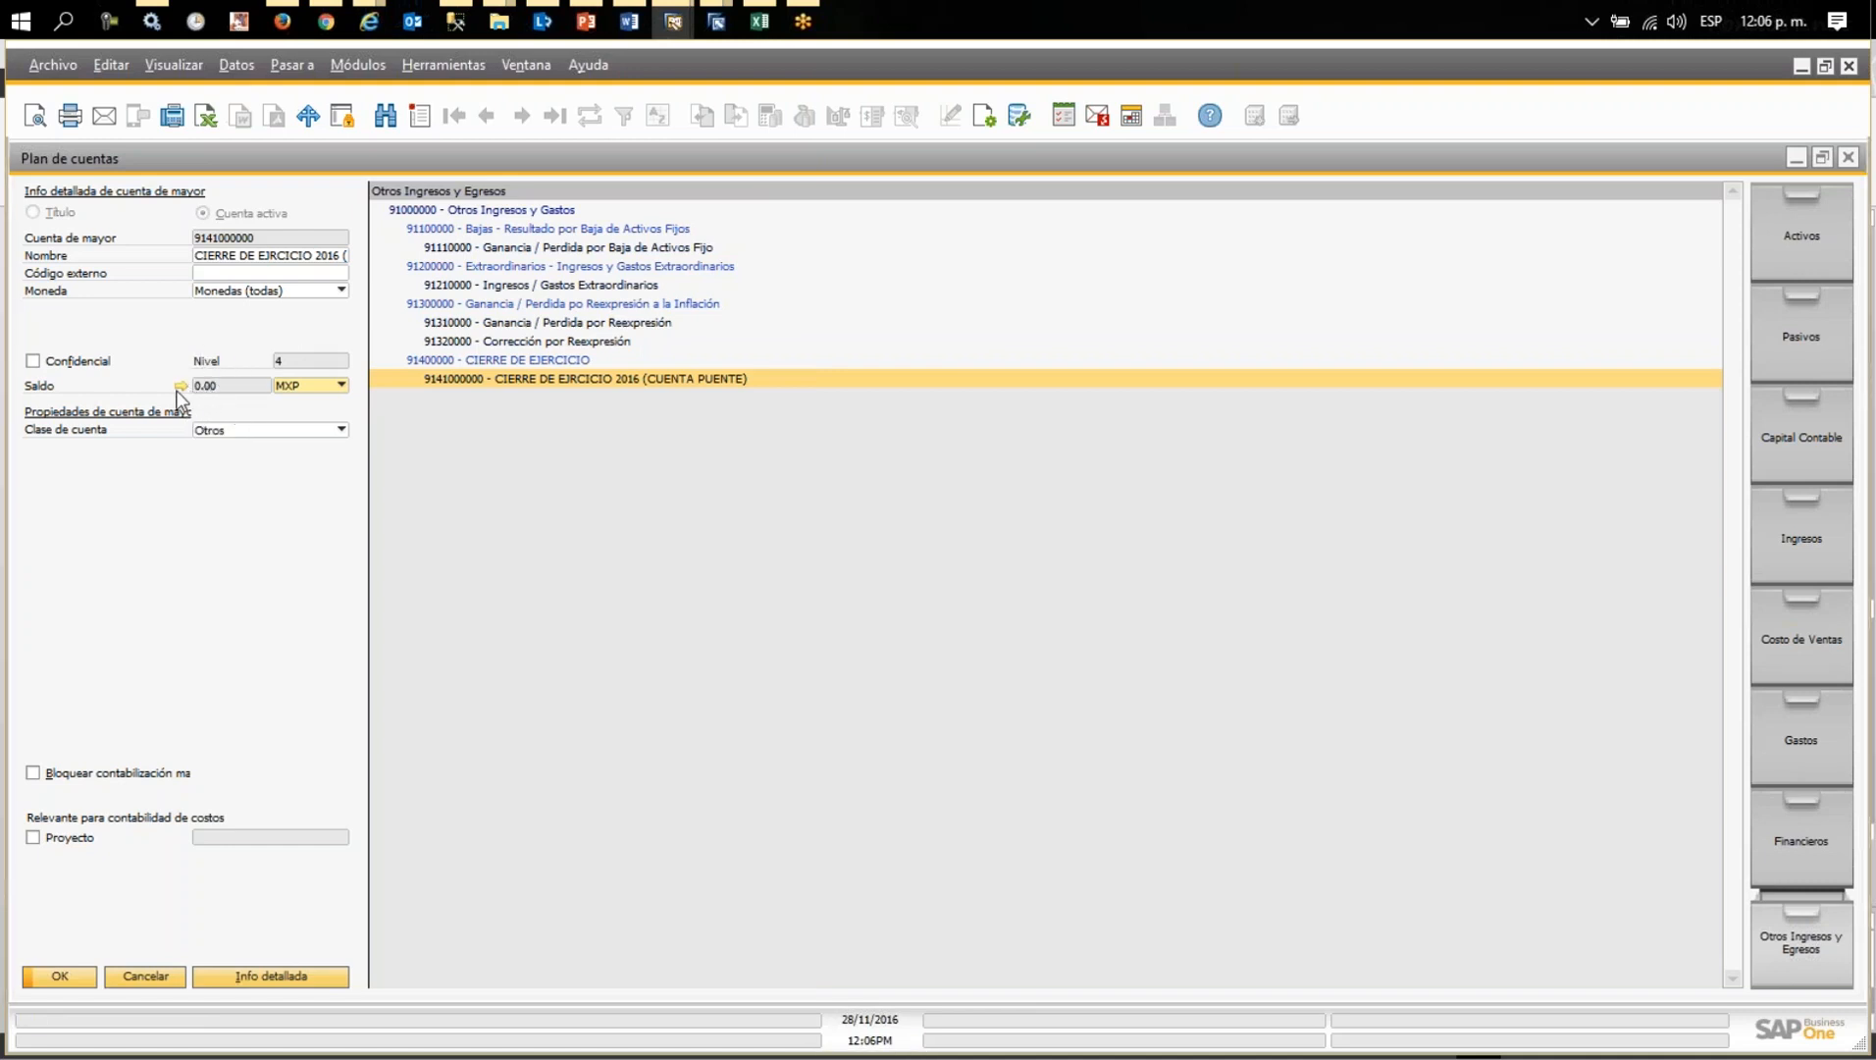
left_click(181, 386)
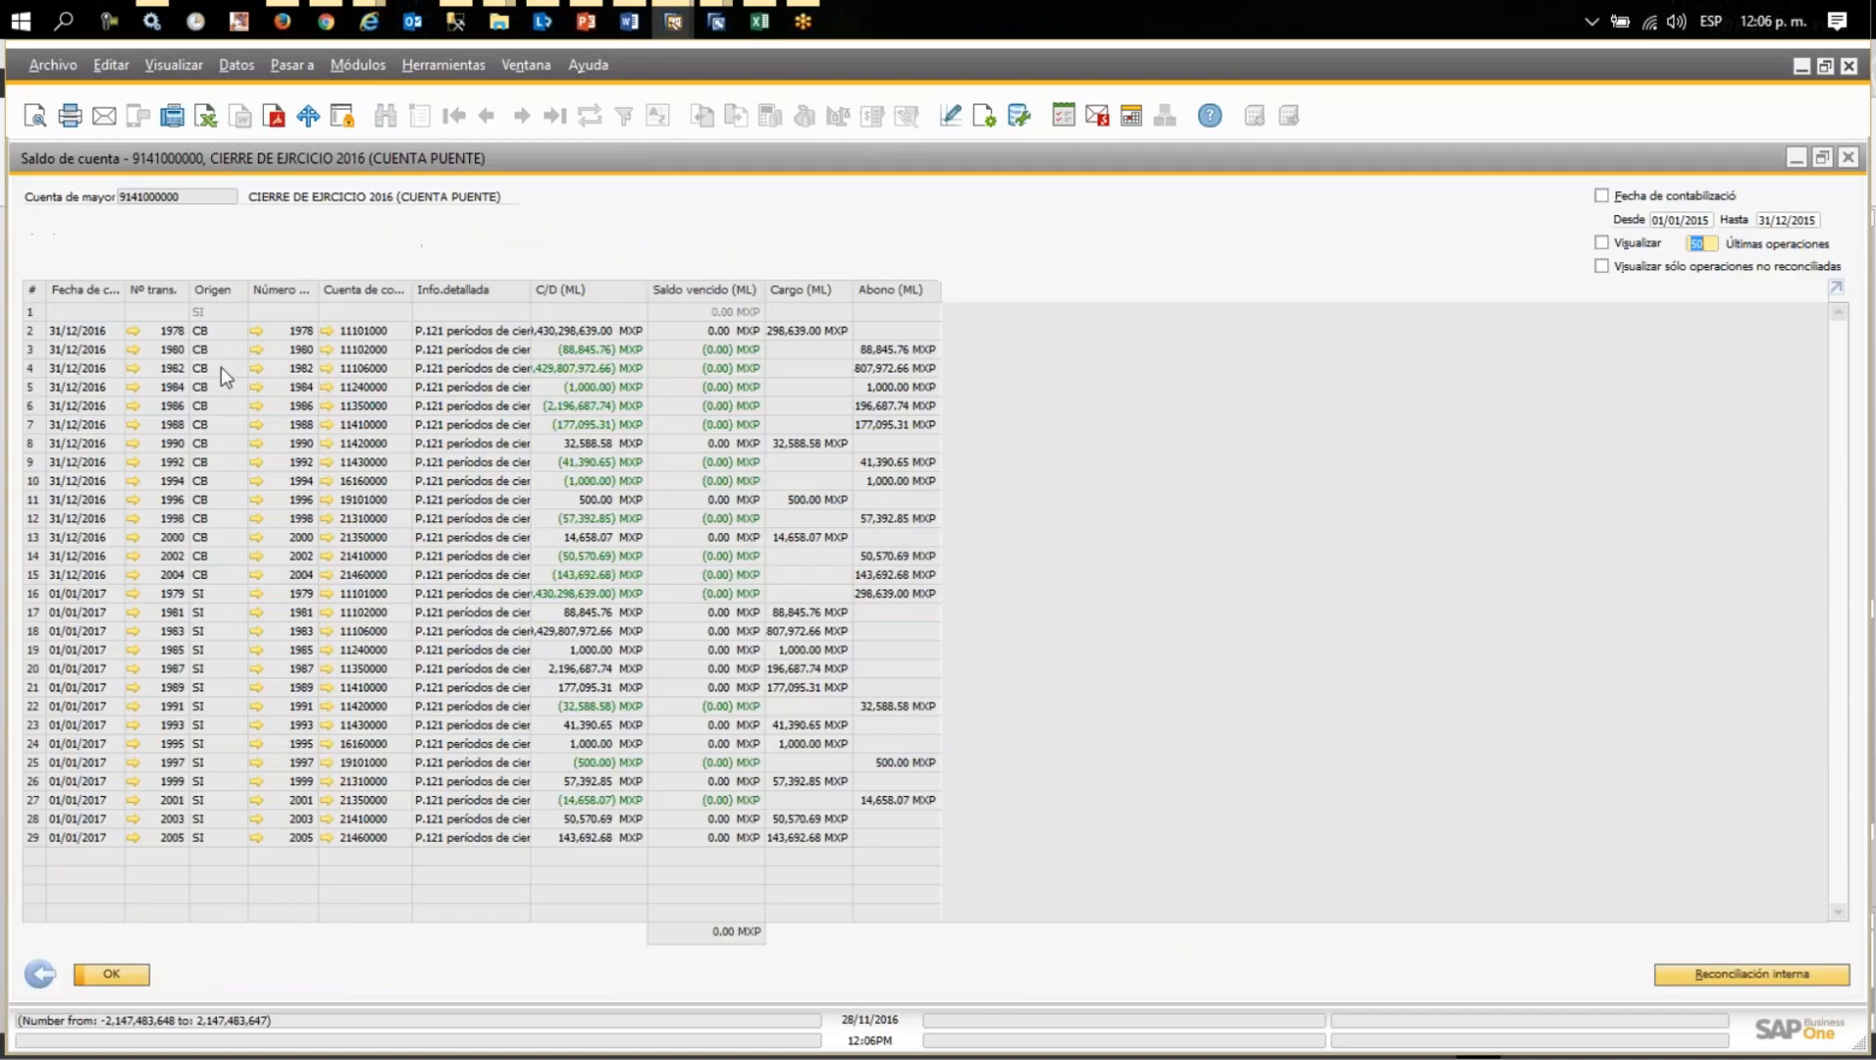
left_click(1848, 160)
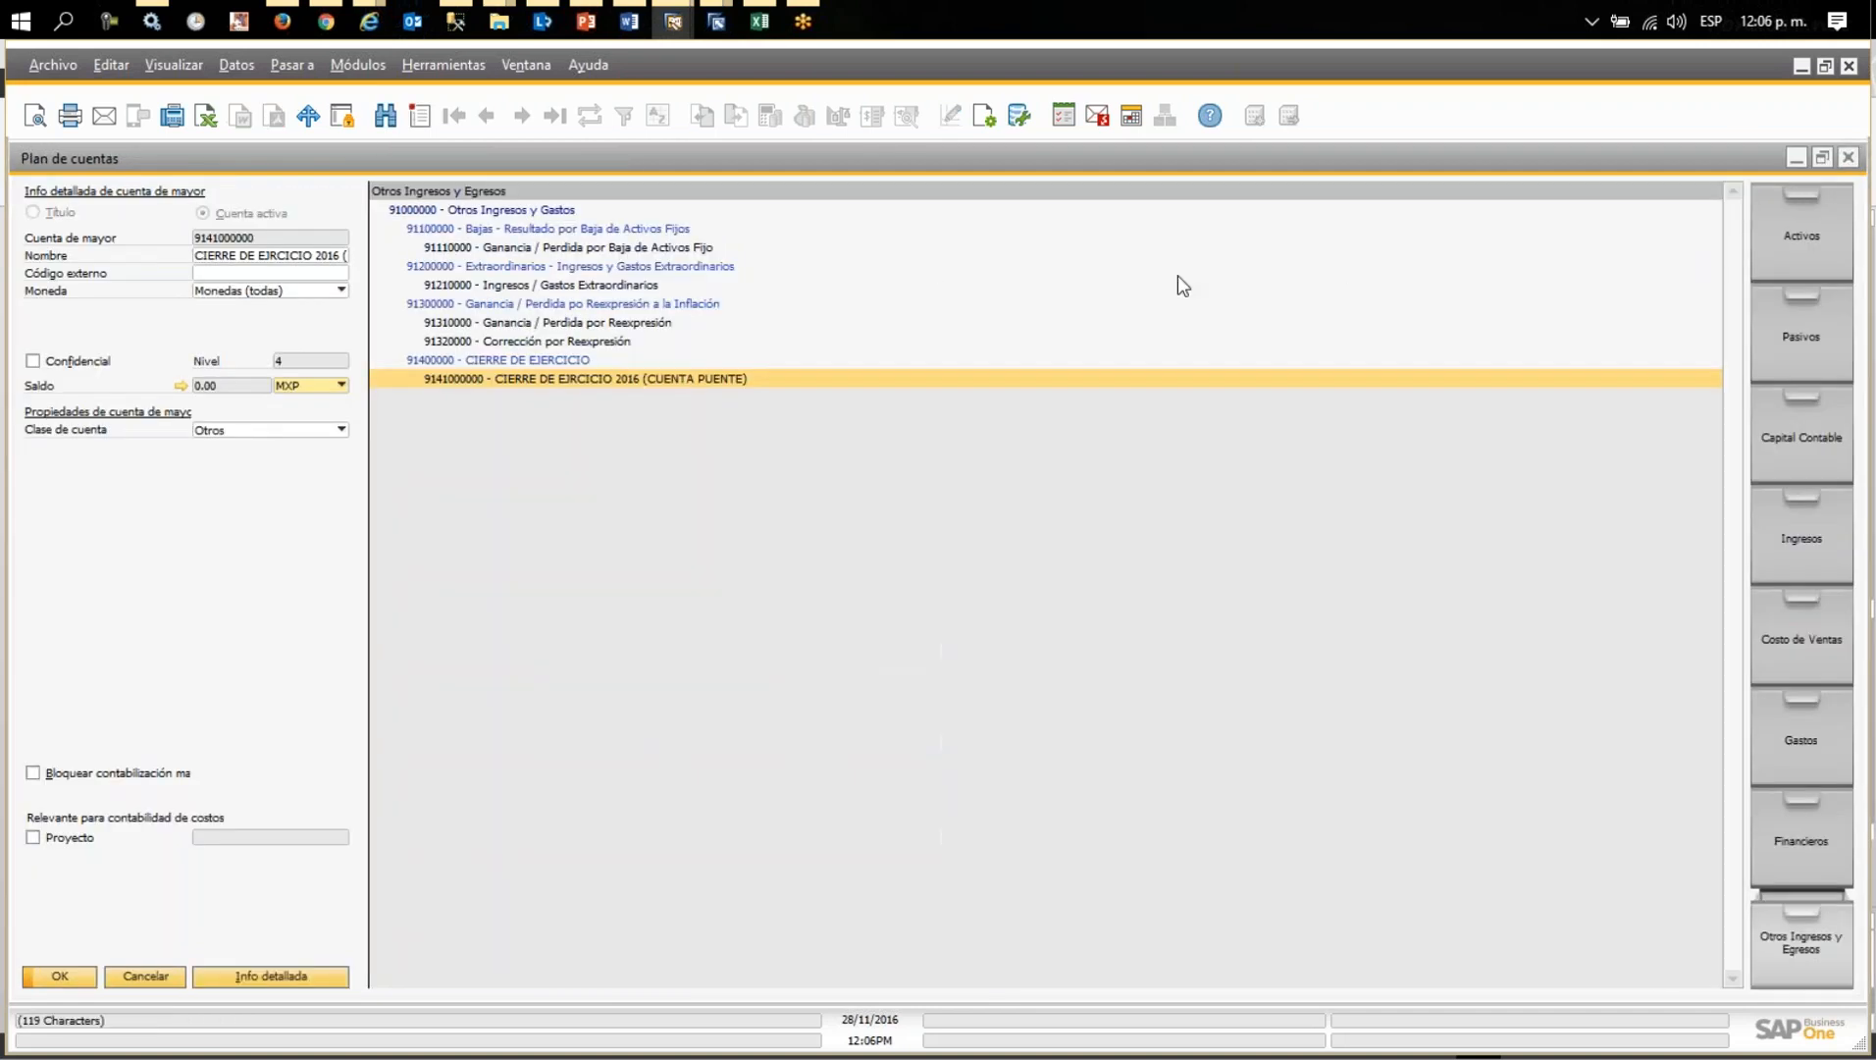
- Select UTILIDAD DEL EJERCICIO 2016 under Capital Contable, examine the closing transactions in its account balance, and close the balance window
left_click(1787, 433)
left_click(447, 509)
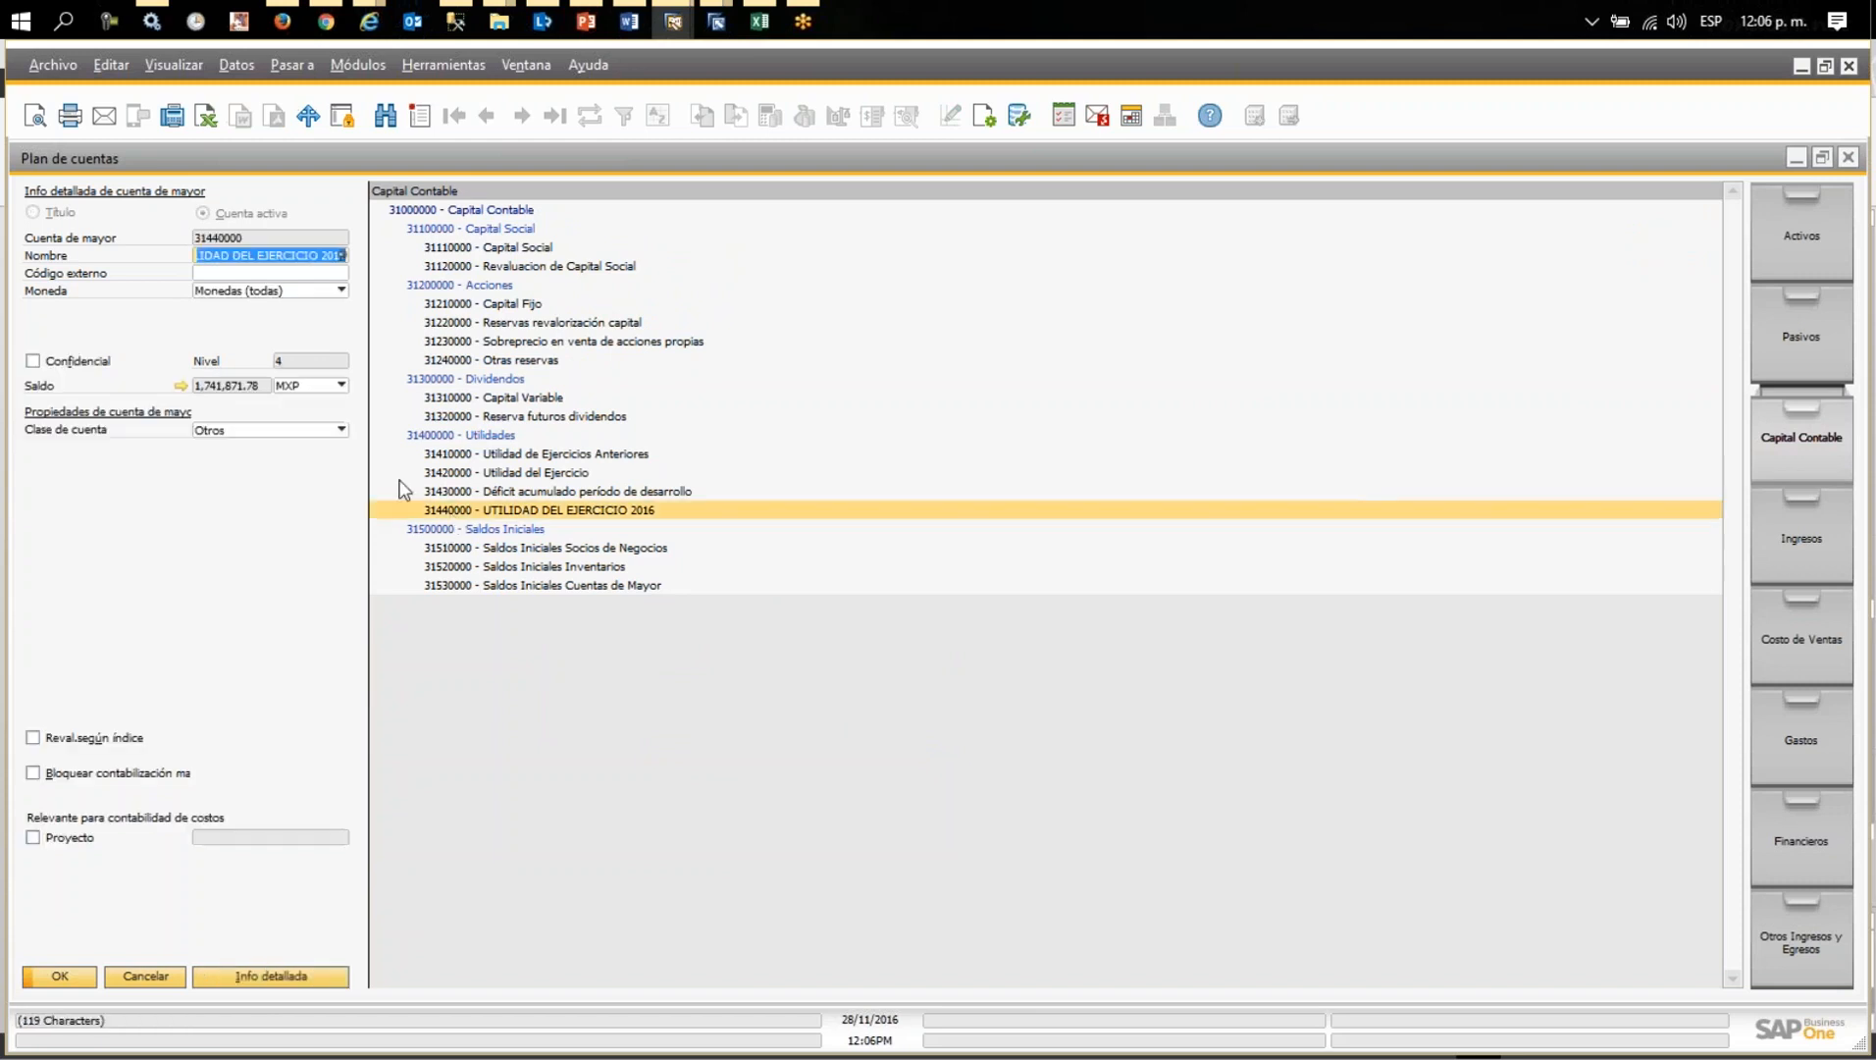
left_click(194, 390)
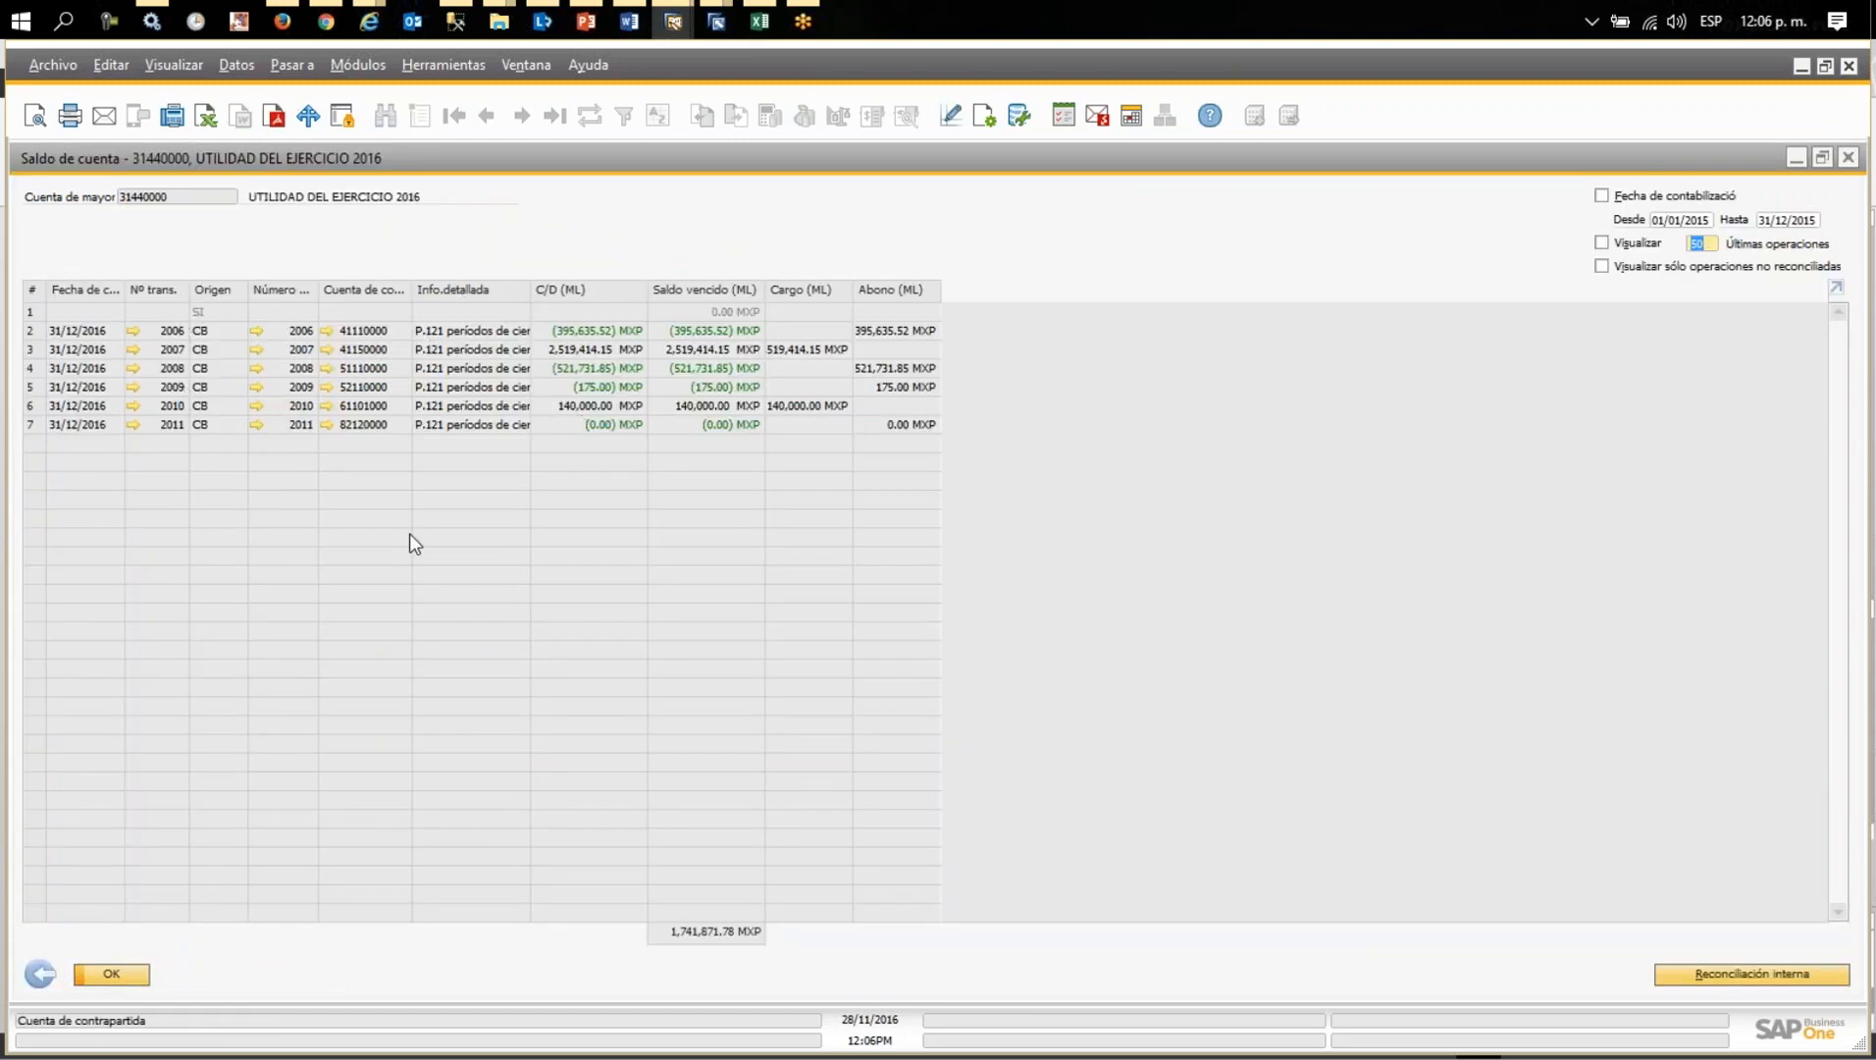
left_click_drag(205, 334, 215, 426)
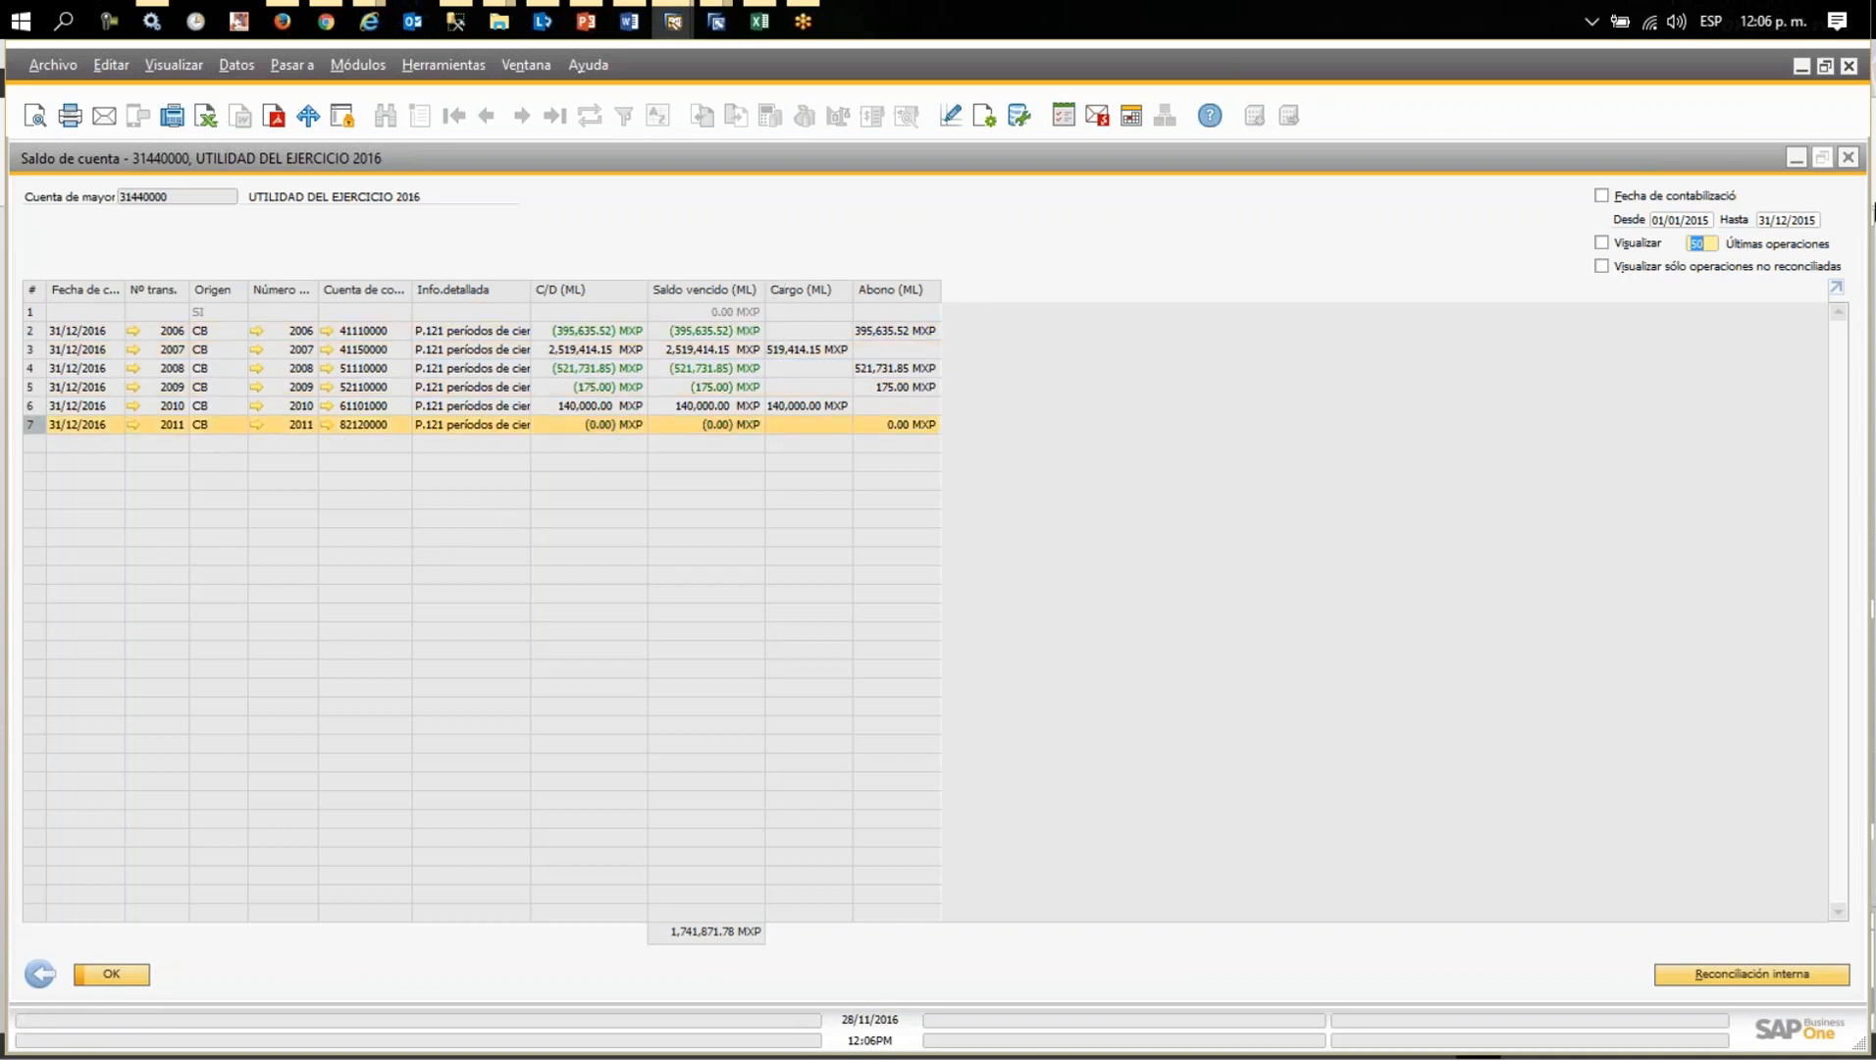
left_click(1848, 157)
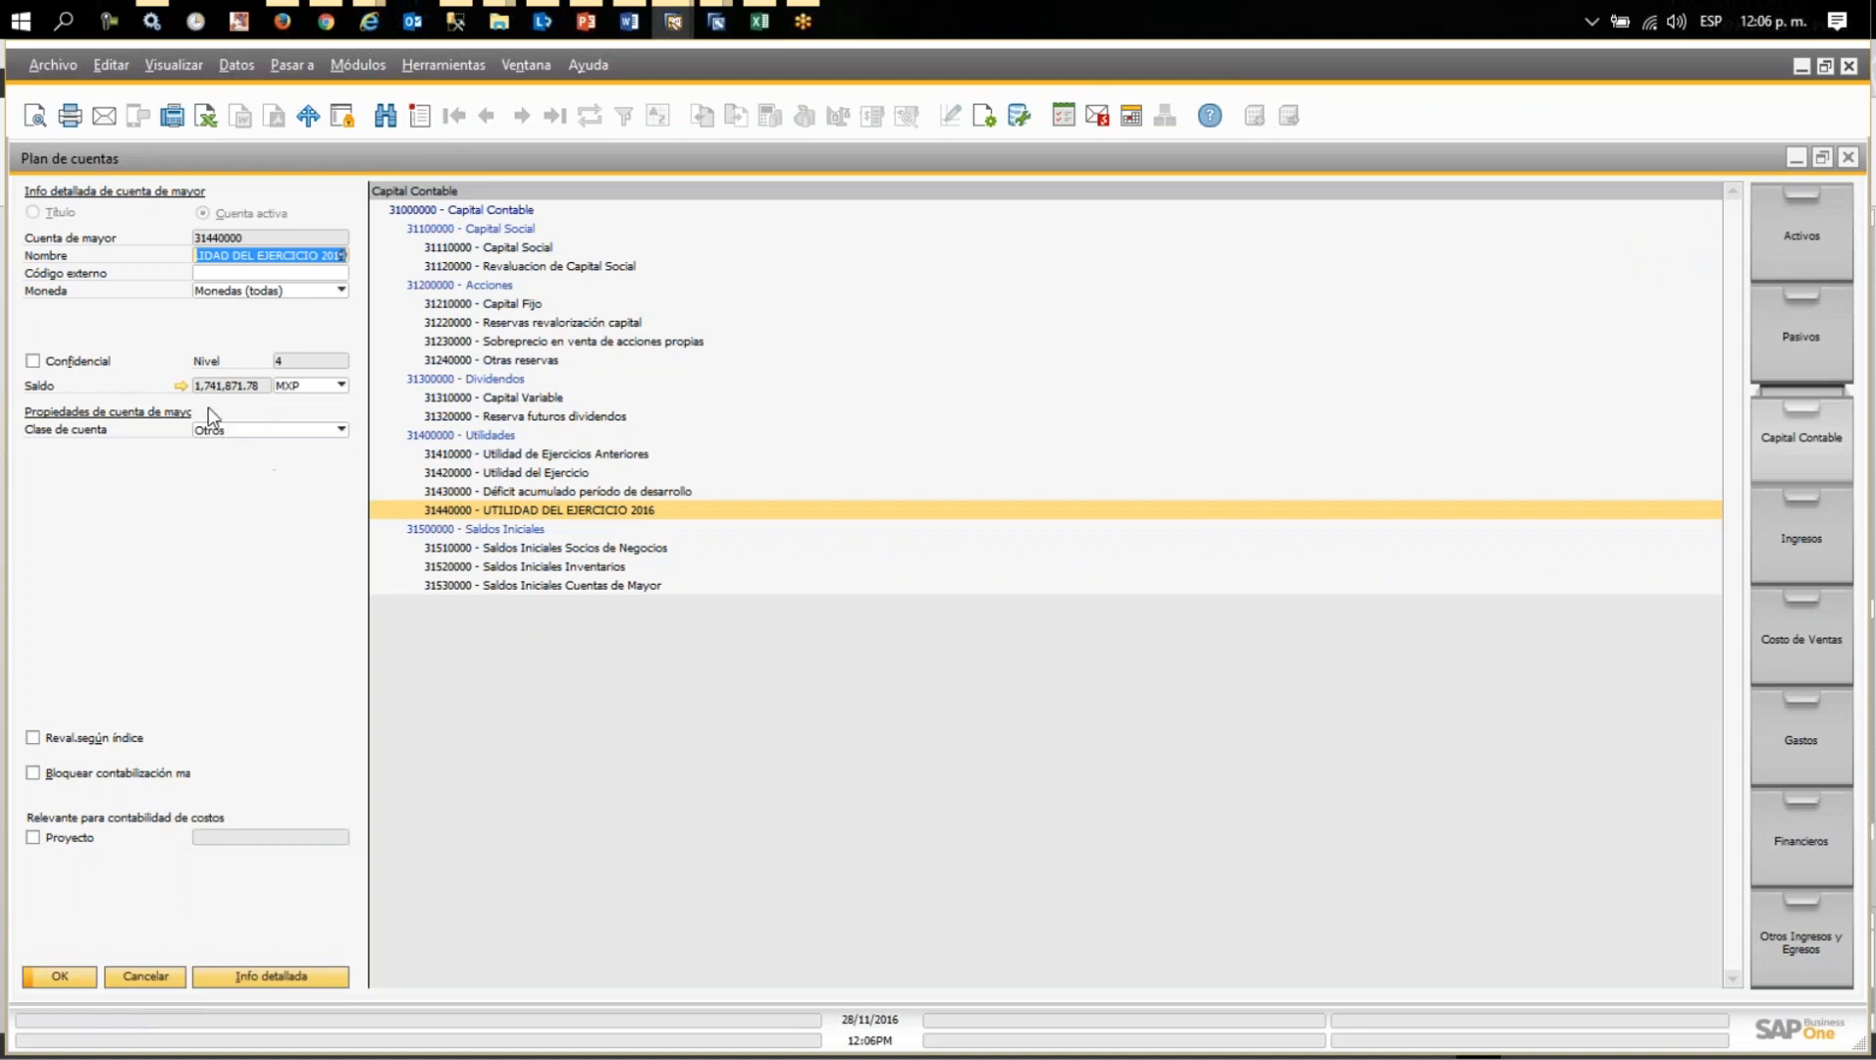
- Reopen the balance of UTILIDAD DEL EJERCICIO 2016, inspect the journal entry of transaction 2009, and close the entry
left_click(181, 385)
left_click(128, 387)
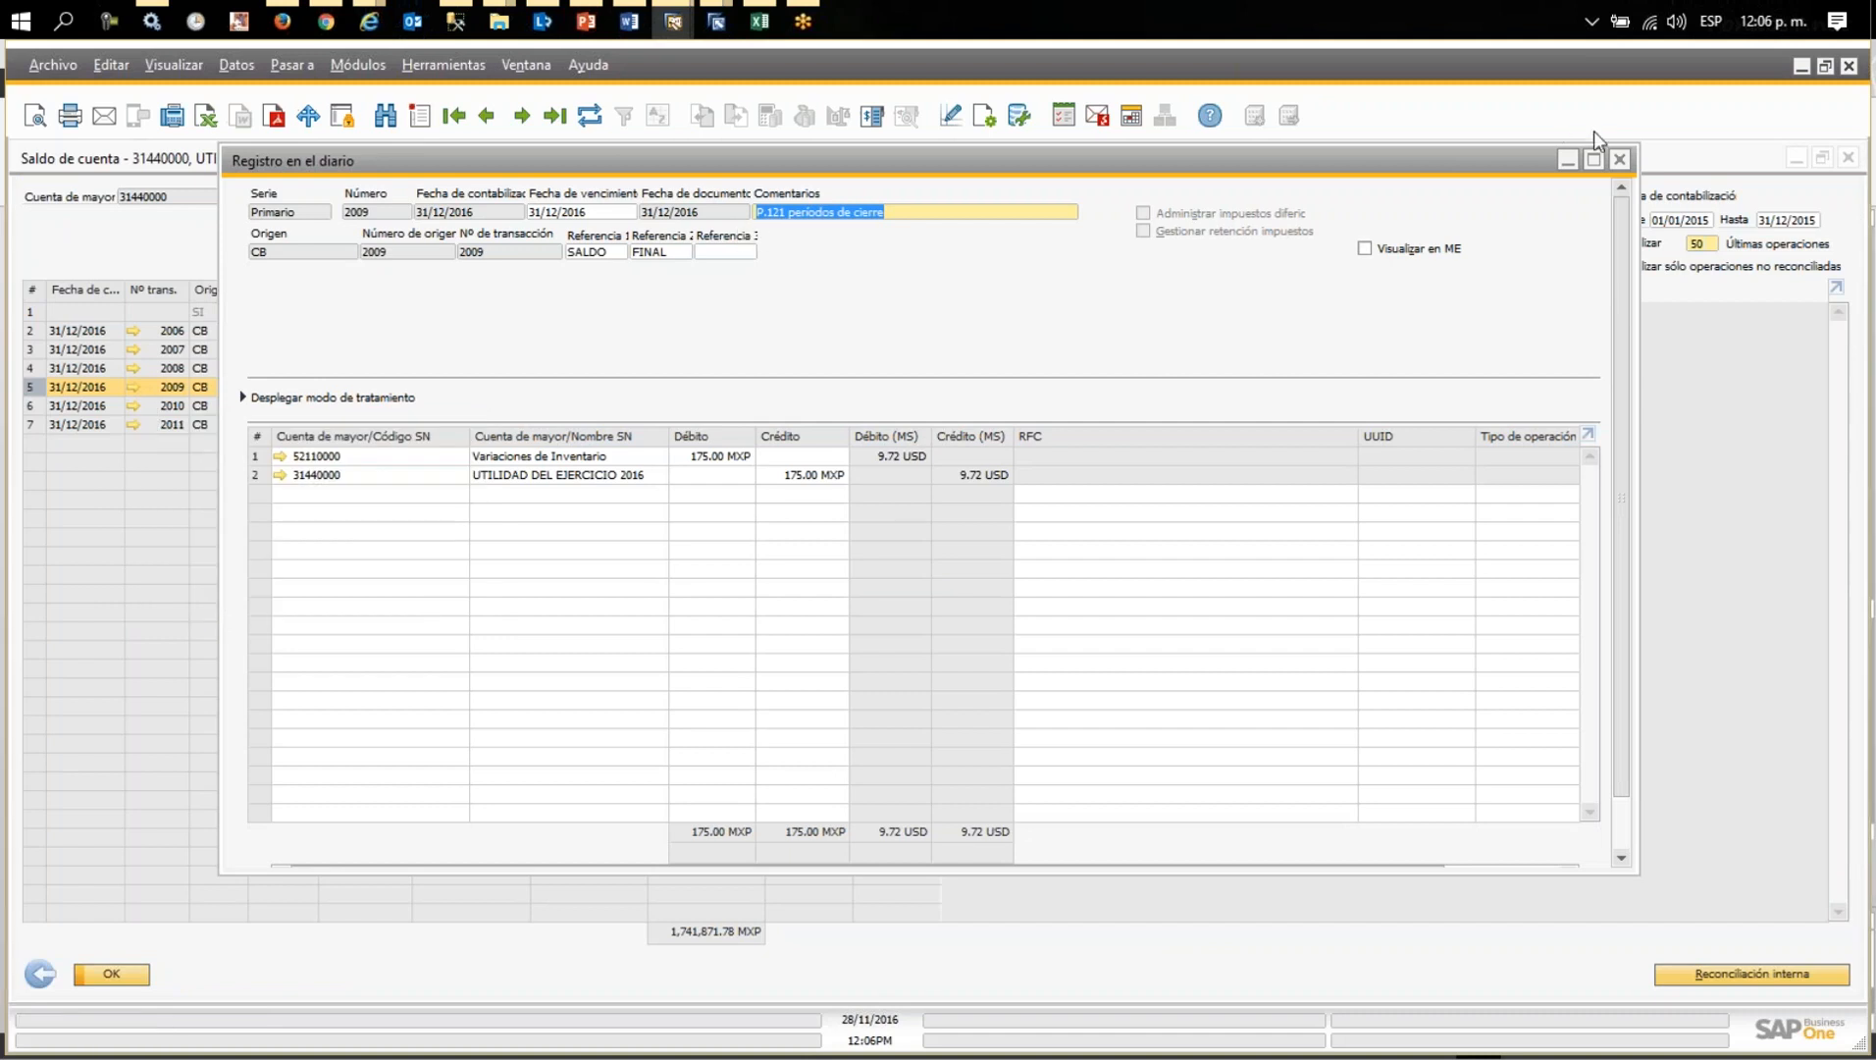
left_click(1617, 160)
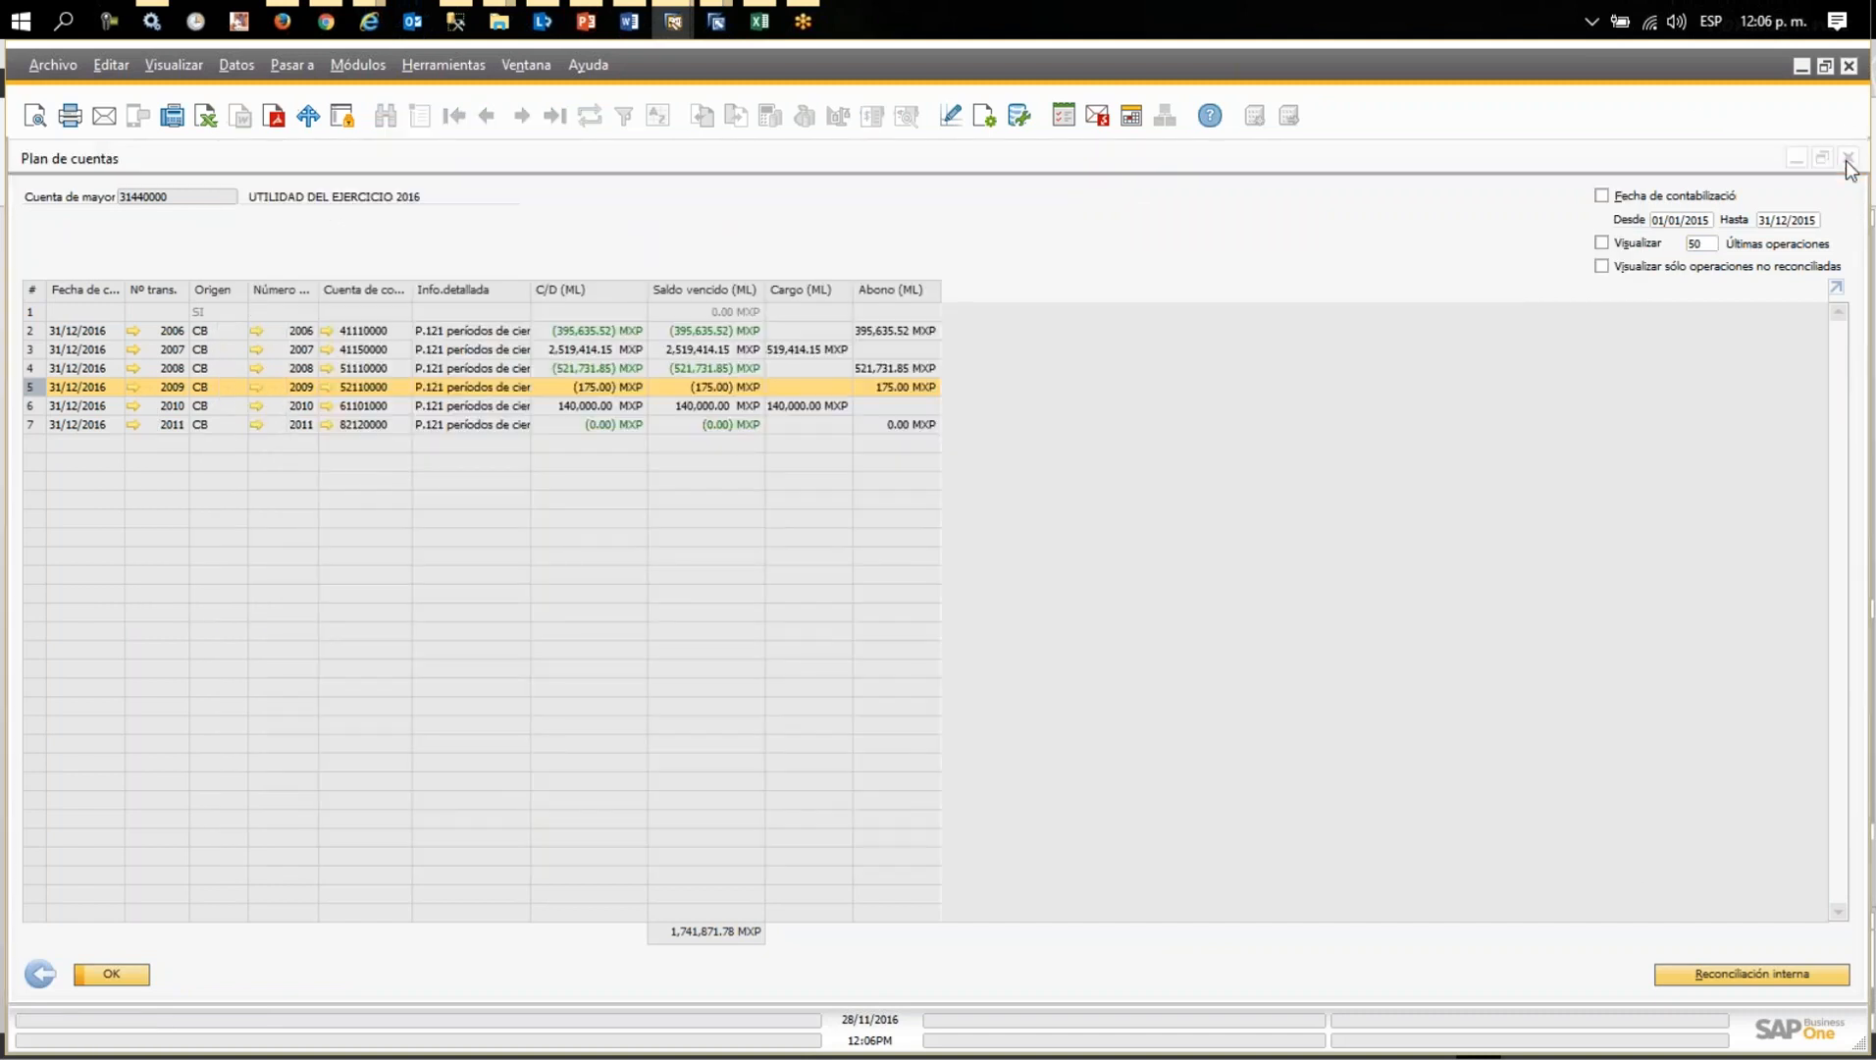
- Close the account balance, Plan de cuentas and Registro en el diario windows, keeping SAP Business One running
left_click(1849, 157)
left_click(1848, 157)
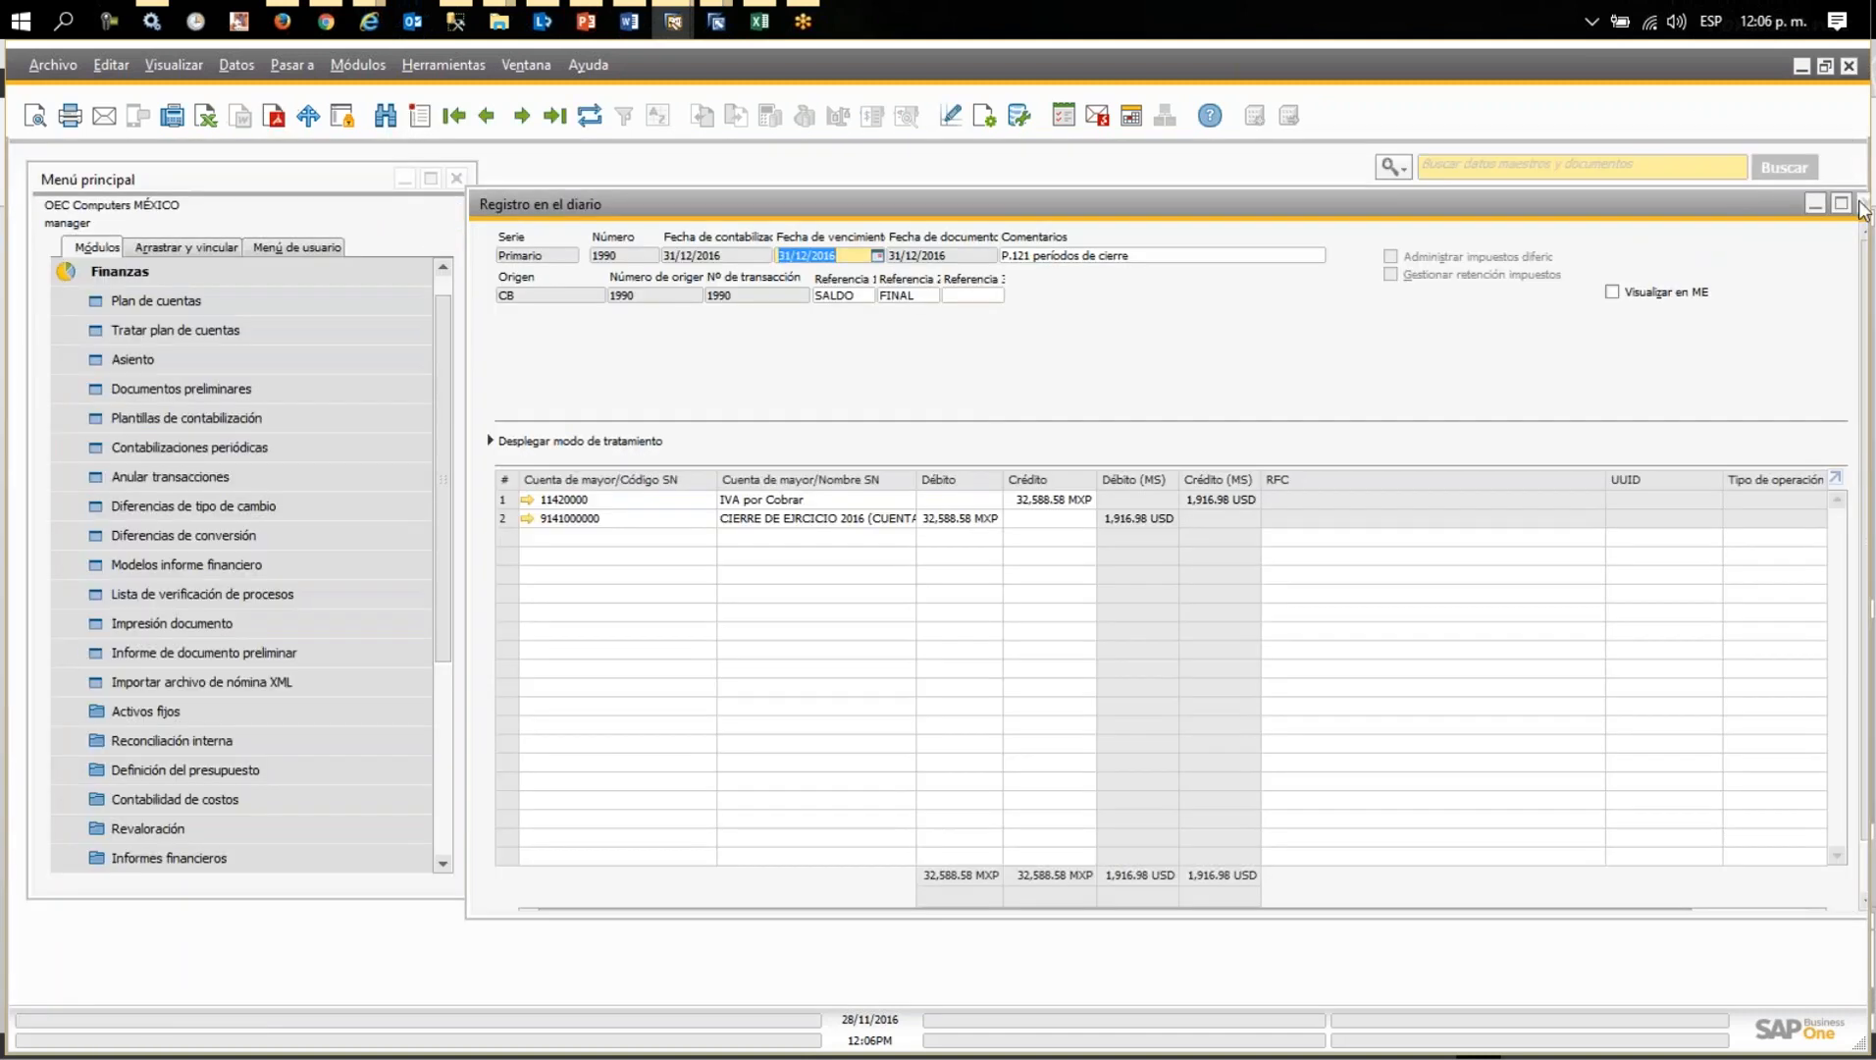
left_click(1849, 150)
left_click(1849, 65)
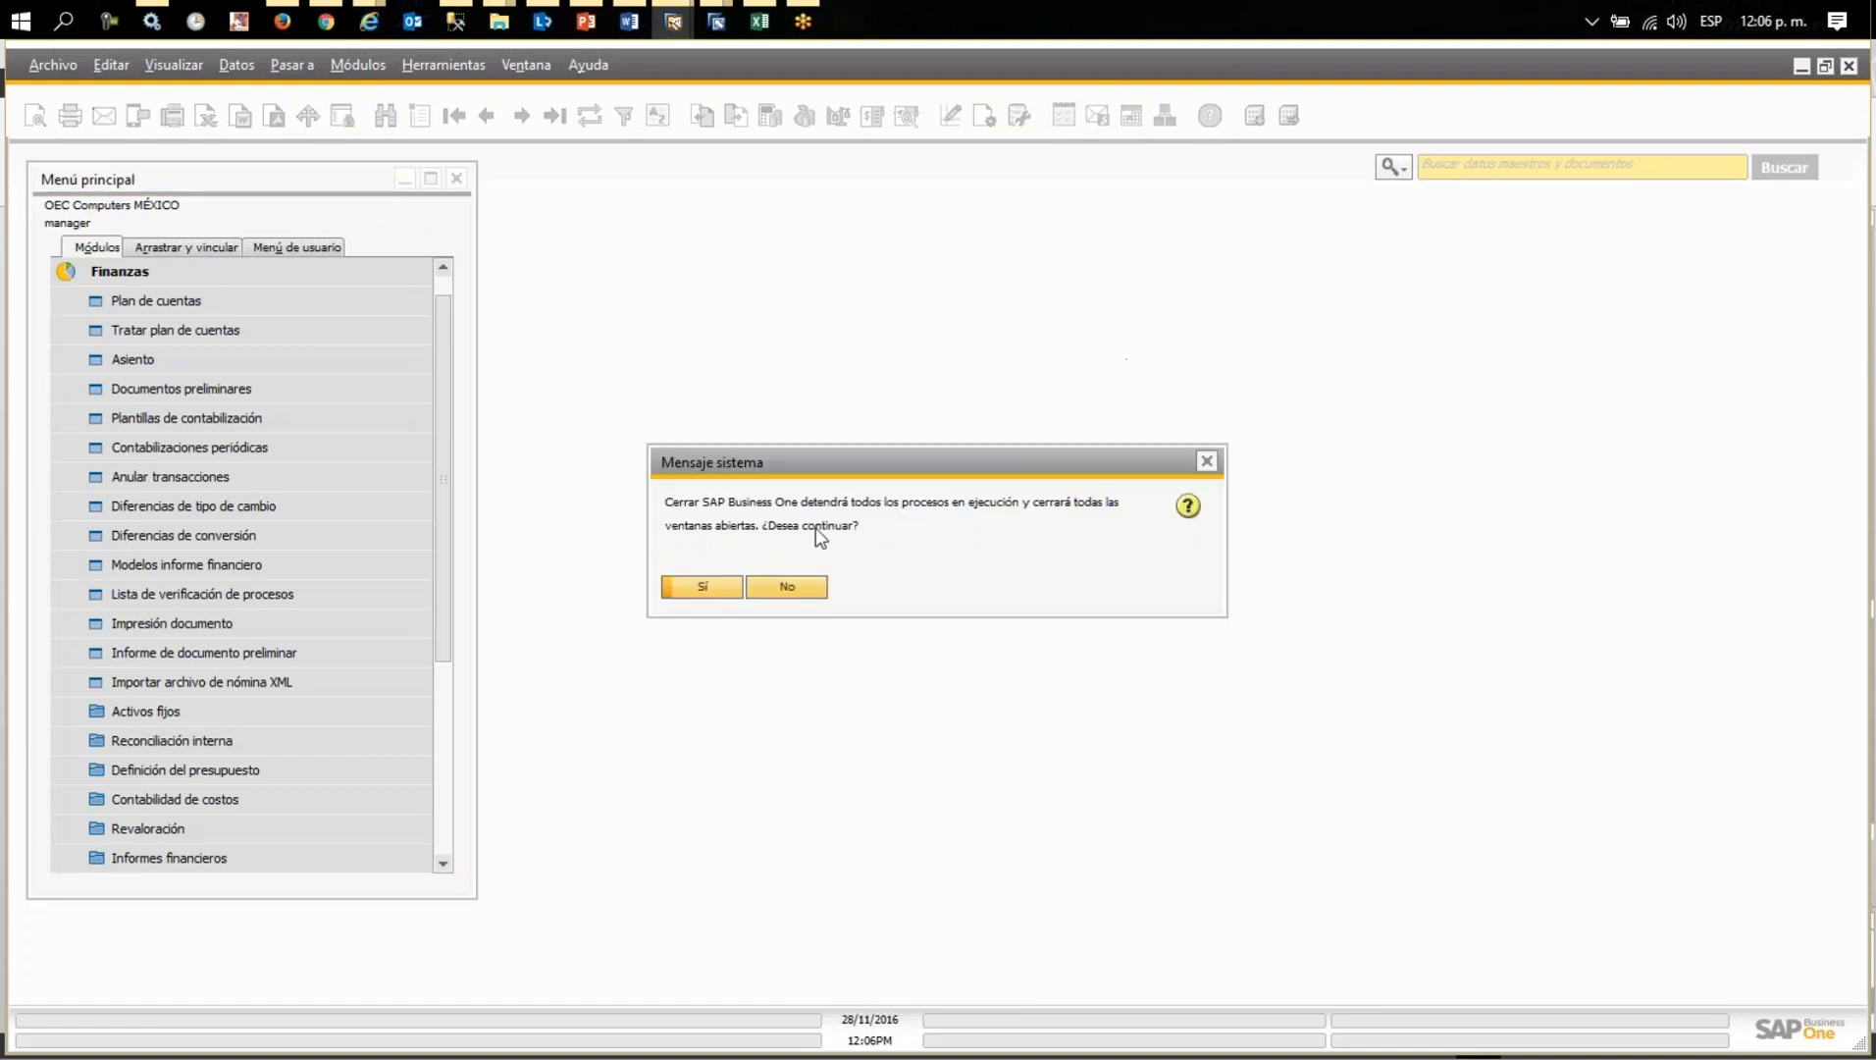
left_click(809, 594)
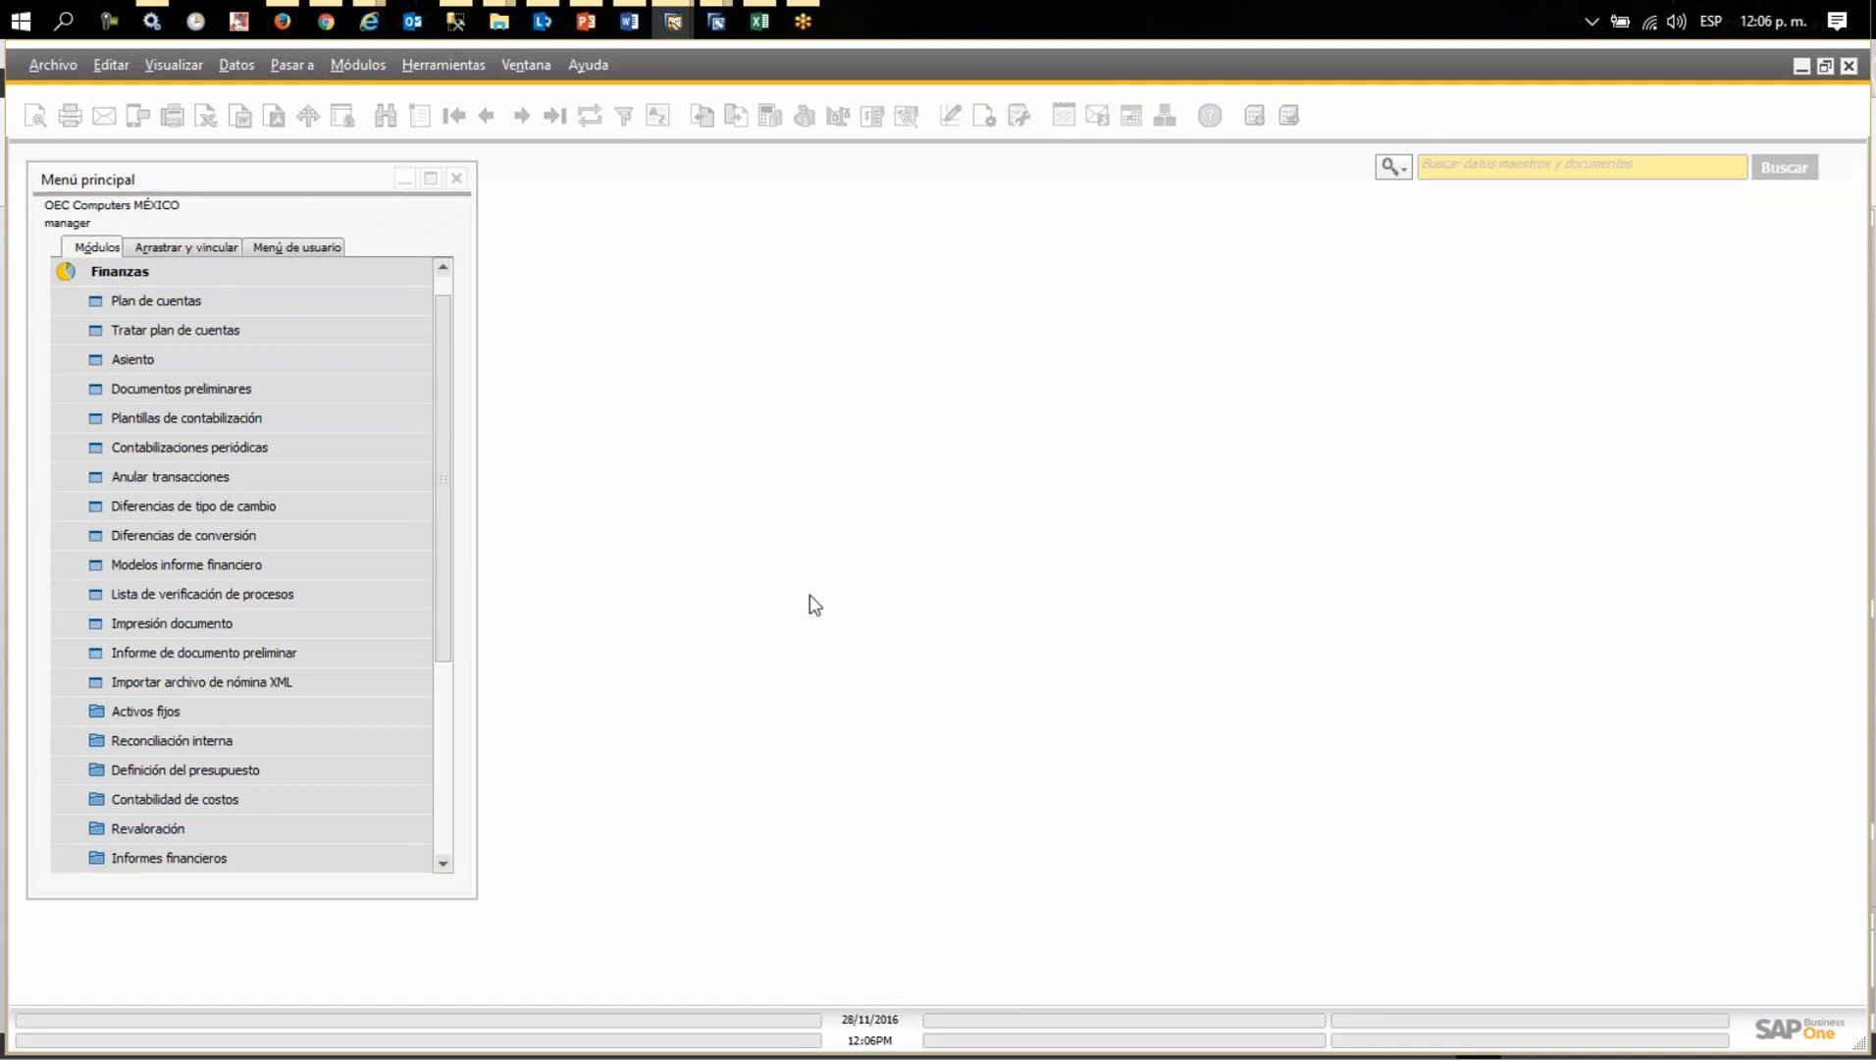
- Switch to the CIERRE CONTABLE presentation in PowerPoint and start the slide show at the AJUSTES DEL PERIODO 13 slide
left_click(586, 21)
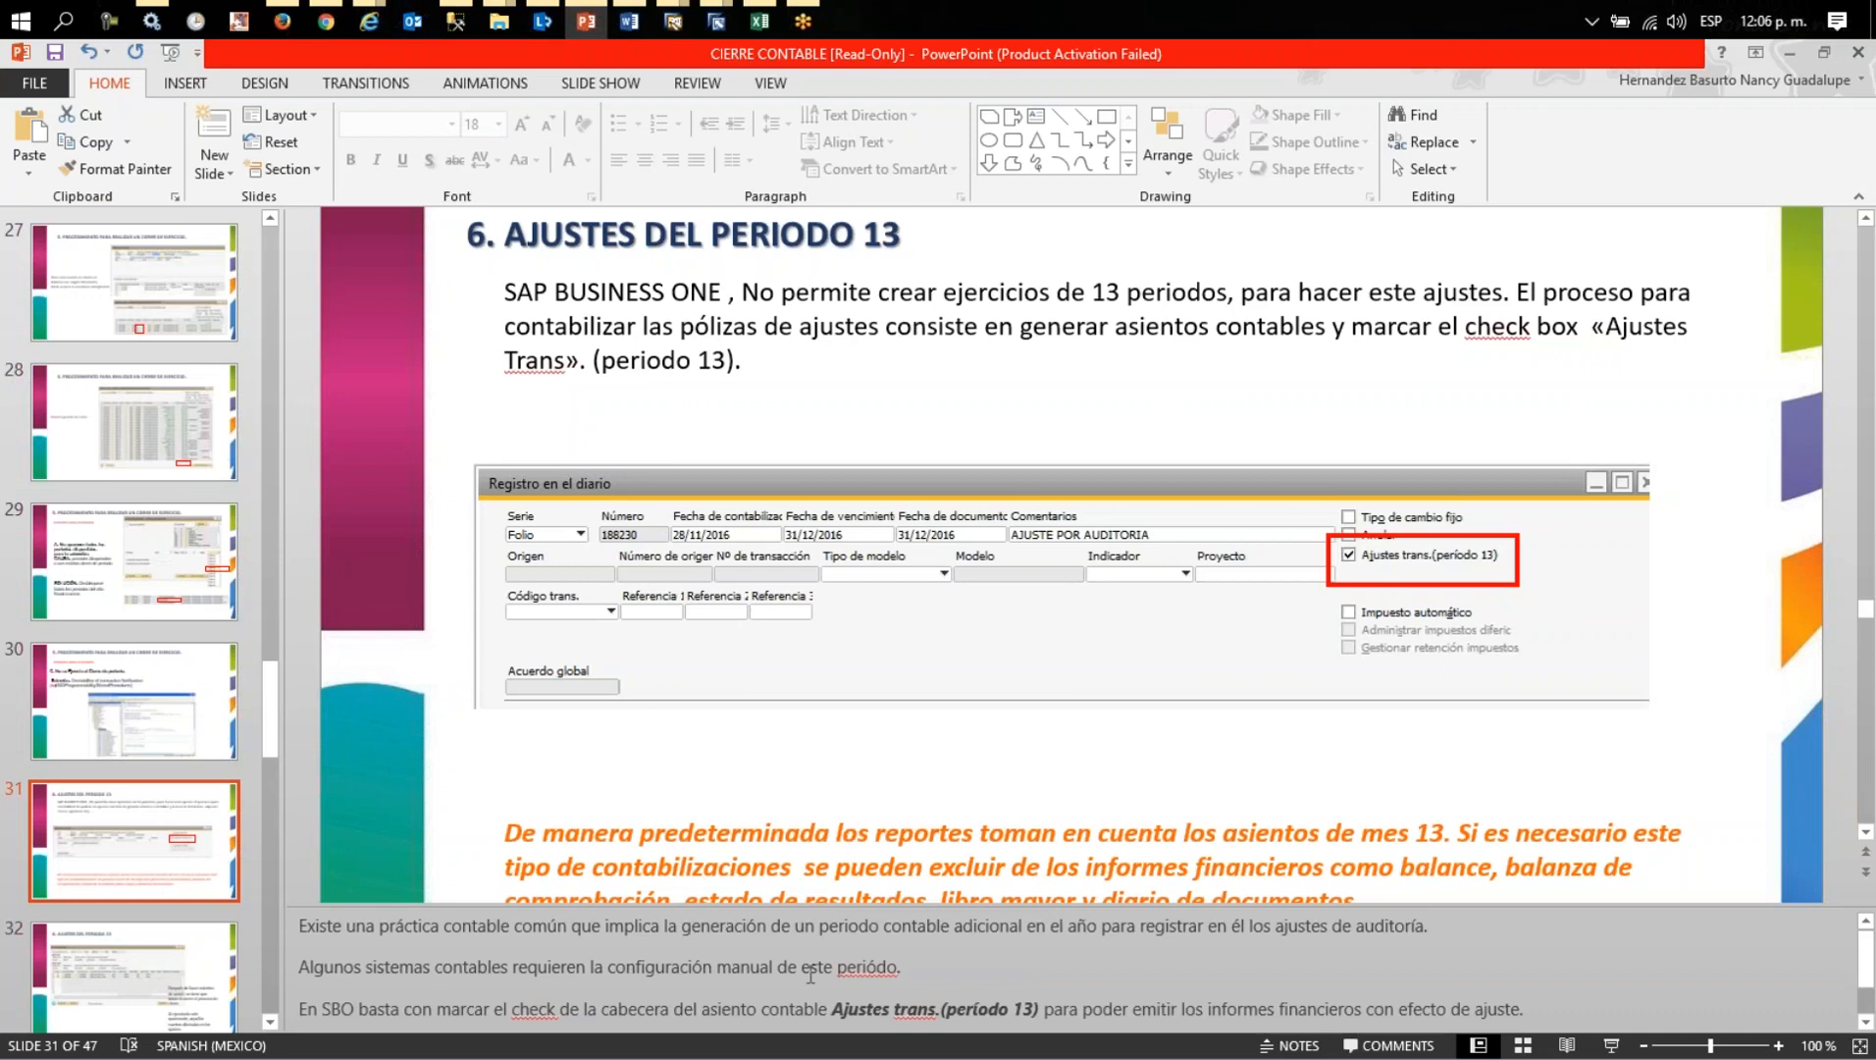
left_click(1610, 1044)
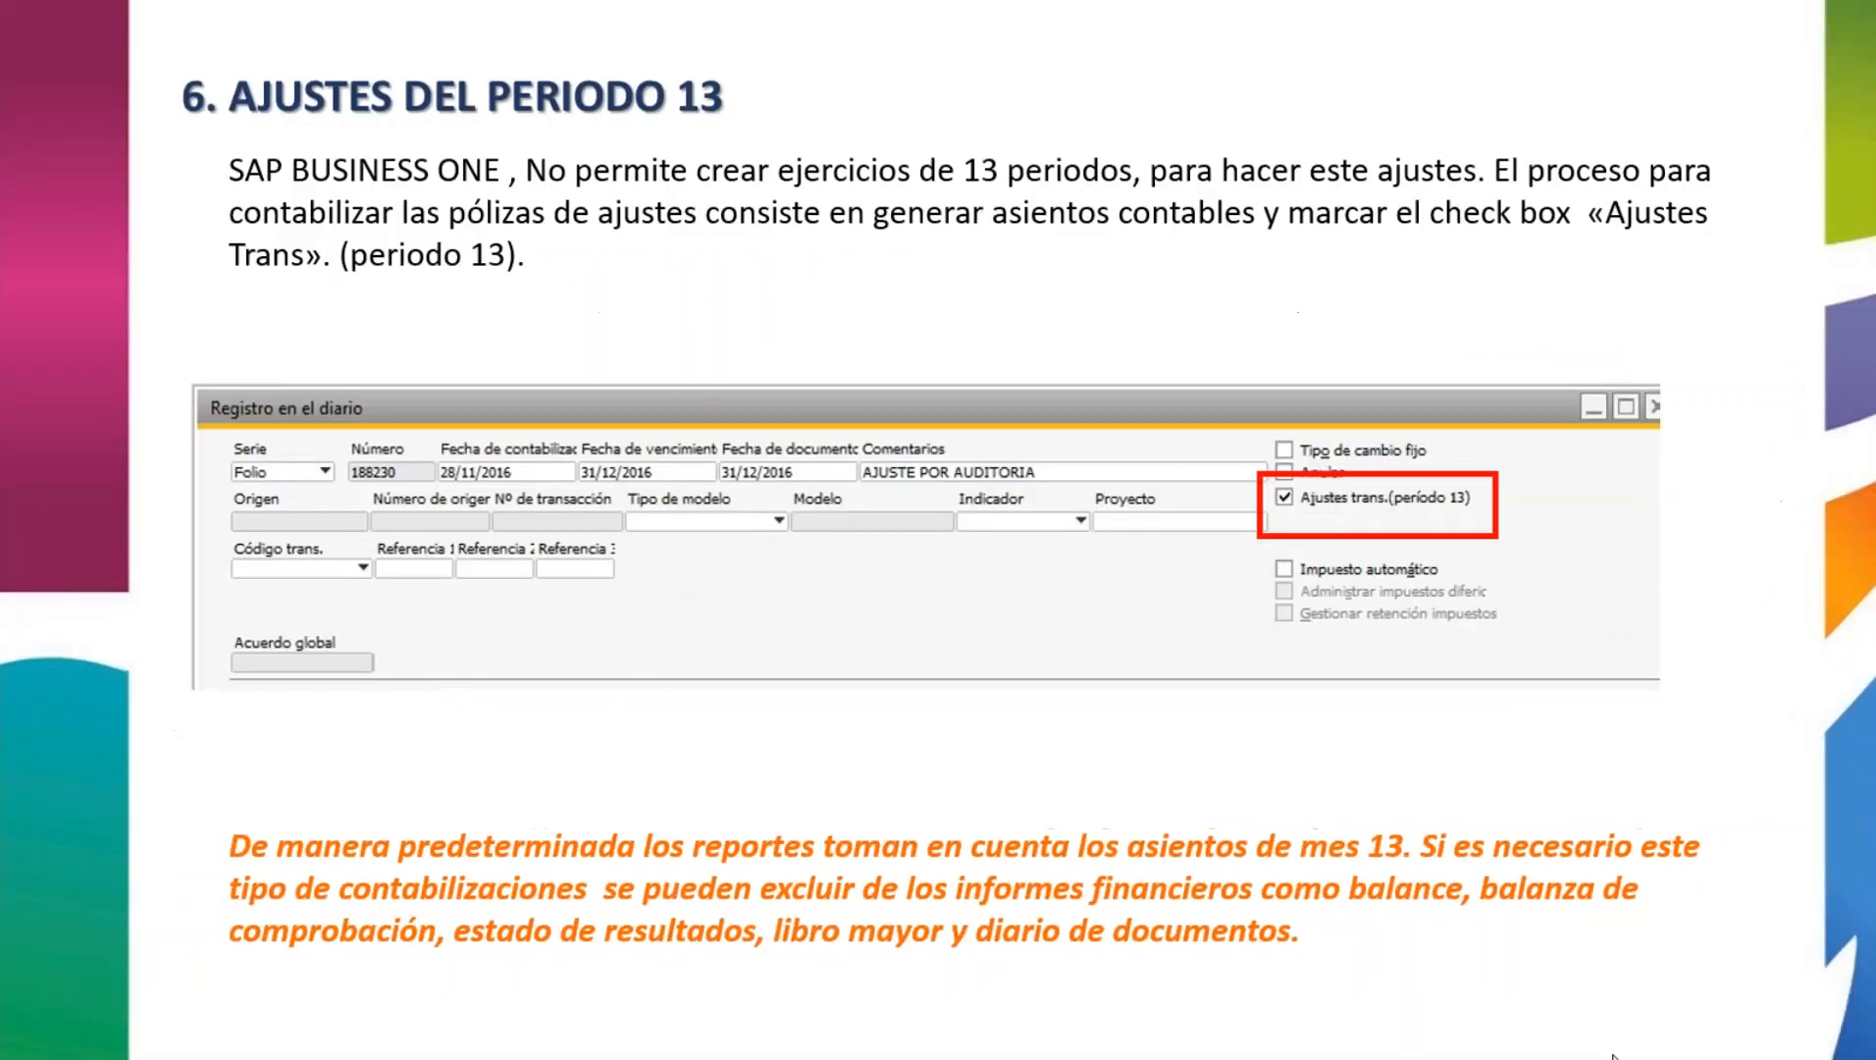